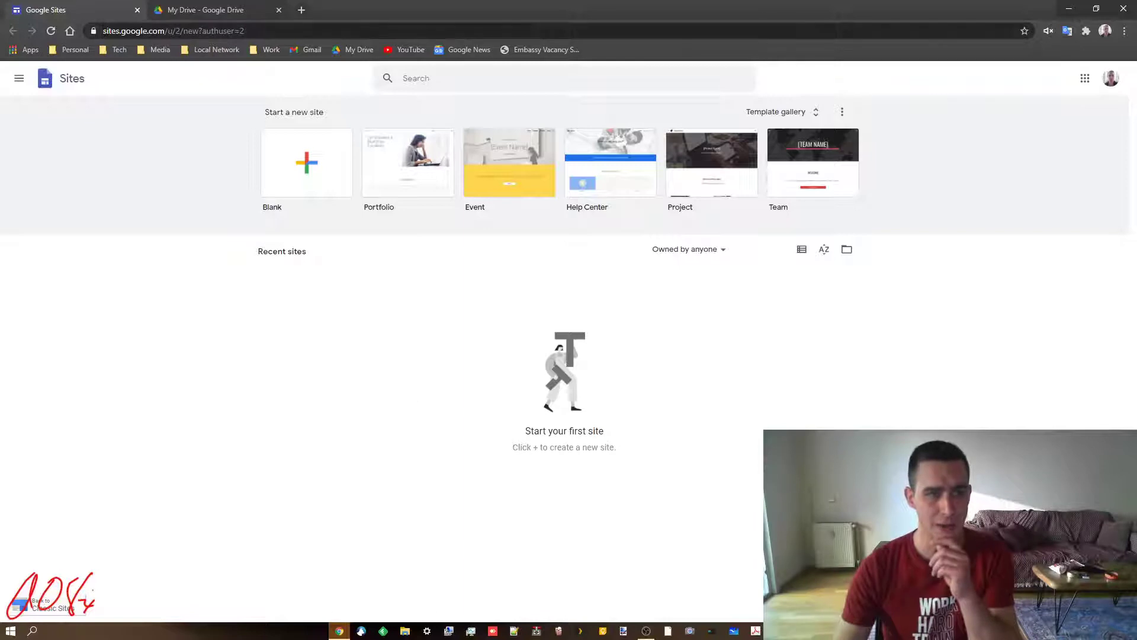
Check the Google Sites web address and signed-in account, and view the classic Google Sites page before closing it.
left_click_drag(104, 31, 169, 44)
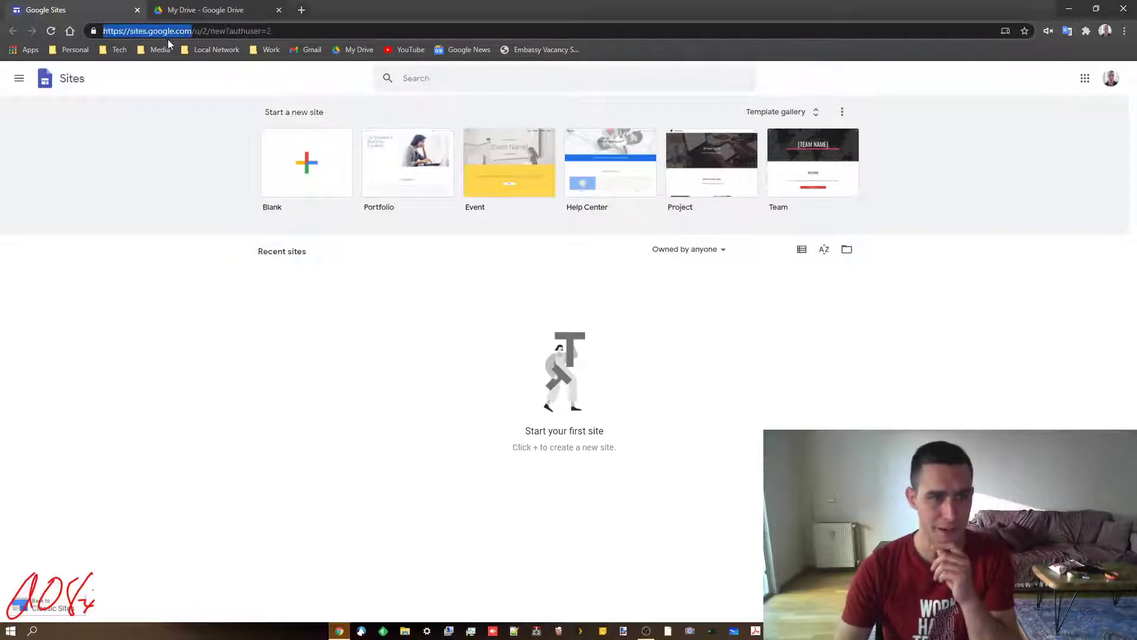
left_click(1113, 78)
left_click(1112, 78)
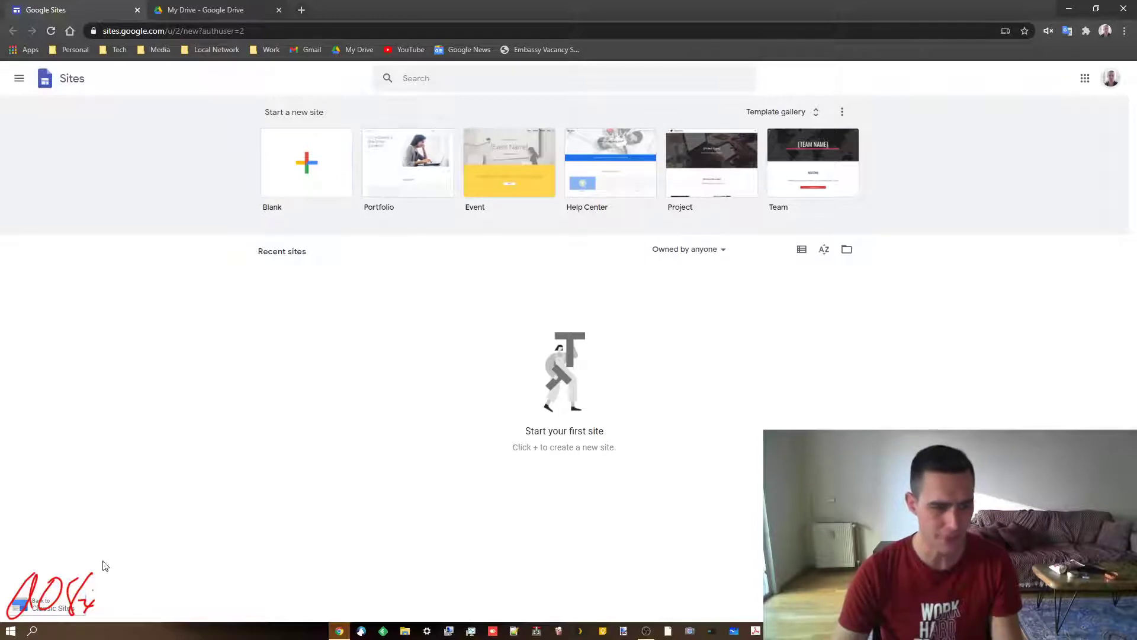
left_click(41, 612)
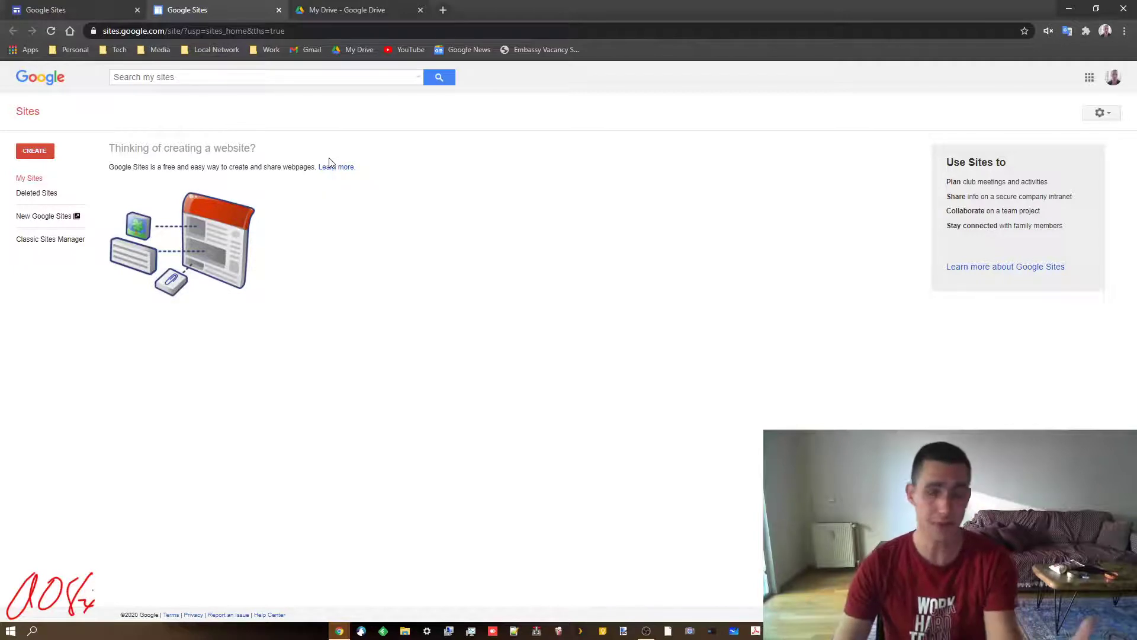
left_click(278, 10)
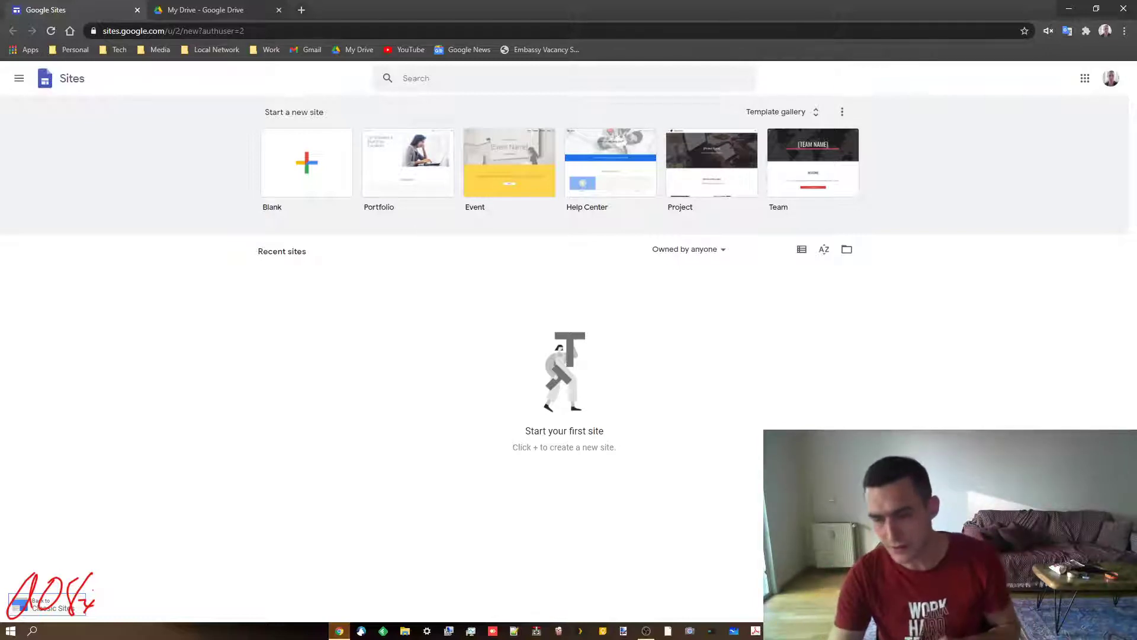
Switch to the Genymotion tablet emulator, maximize it, and request the desktop version of the Google Sites page.
left_click(799, 631)
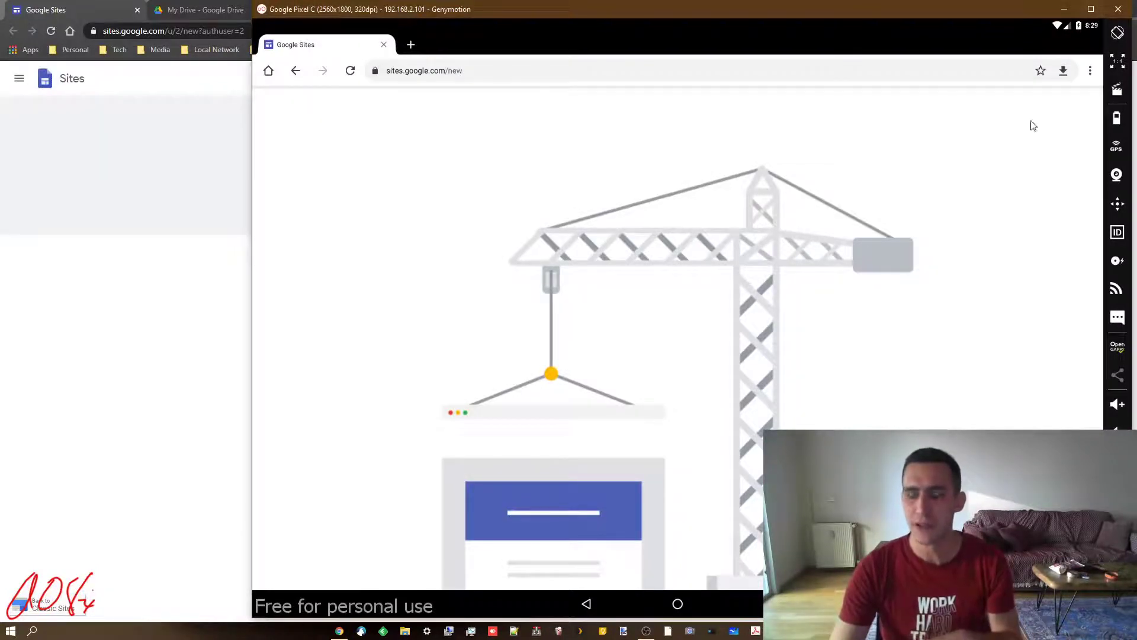
left_click(1091, 9)
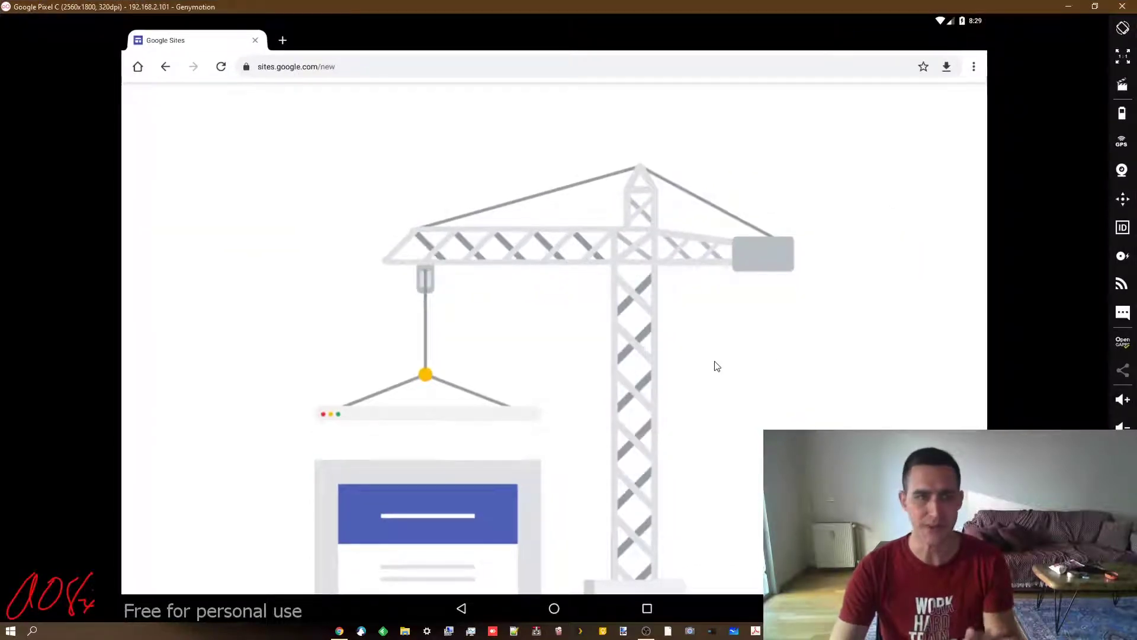
scroll(688, 364, "down", 3)
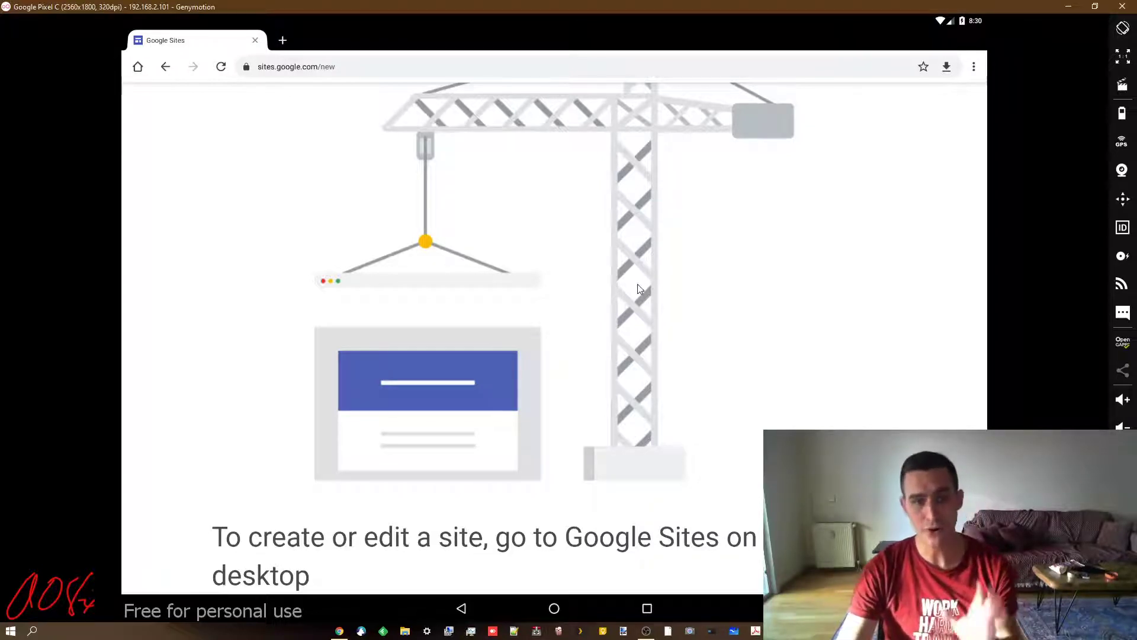
scroll(641, 290, "up", 3)
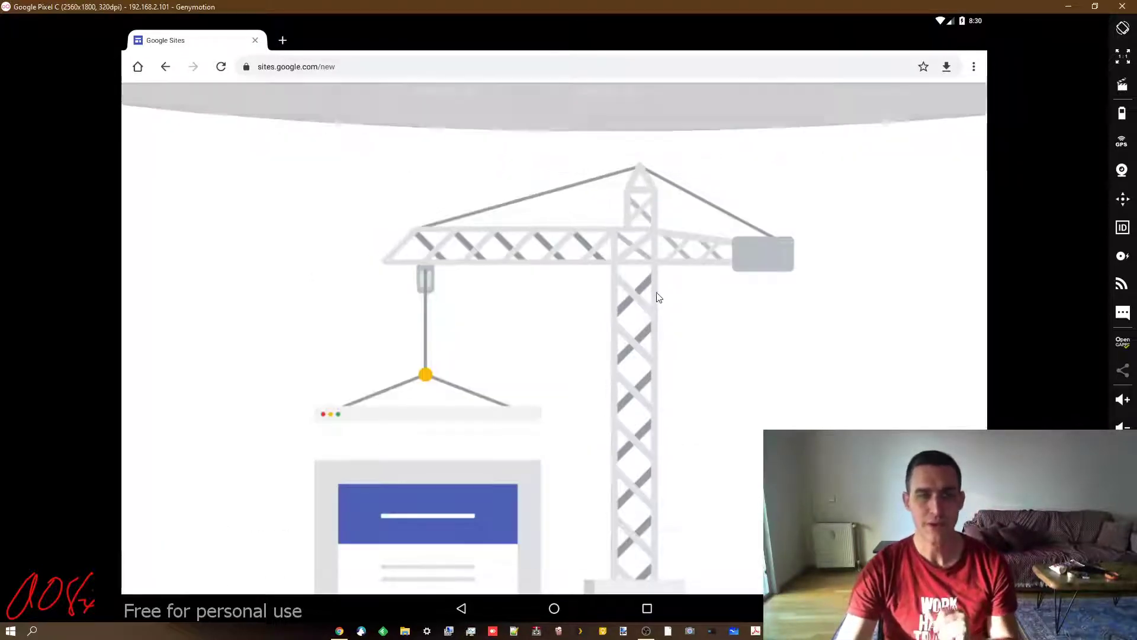
left_click(974, 68)
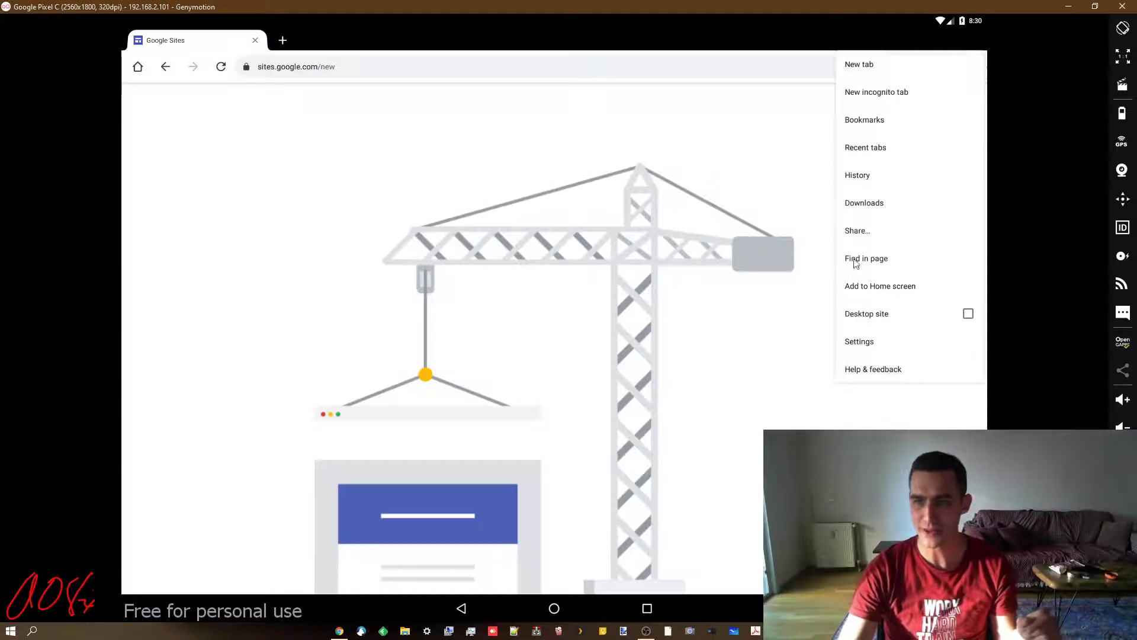
left_click(968, 314)
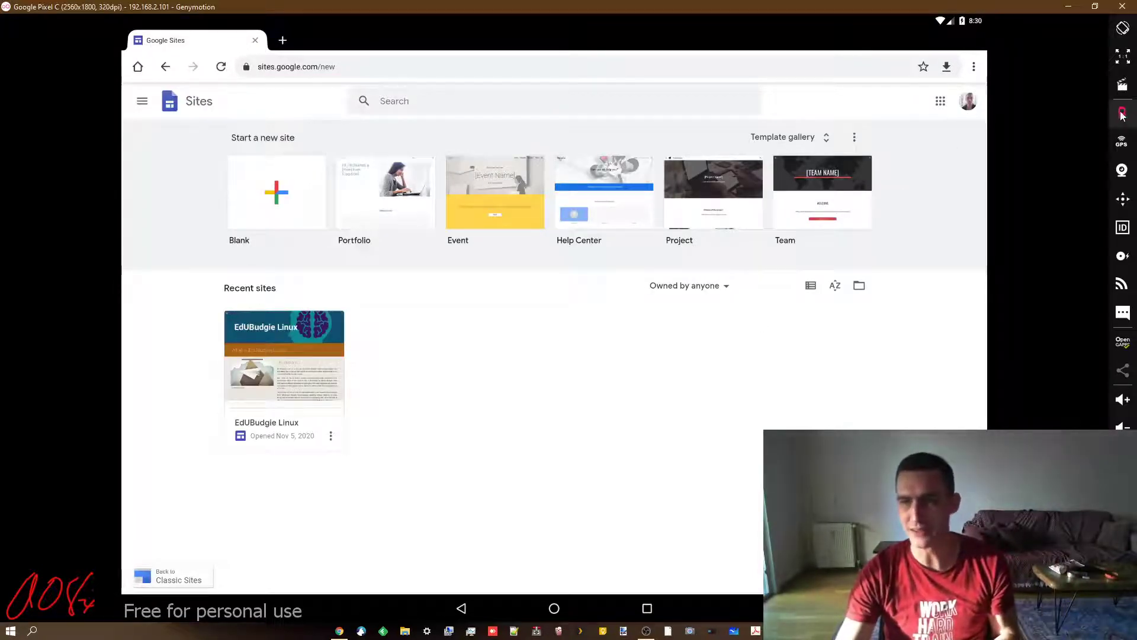
Check which account is signed in on the tablet and open Google Docs from the list of Google apps.
left_click(968, 101)
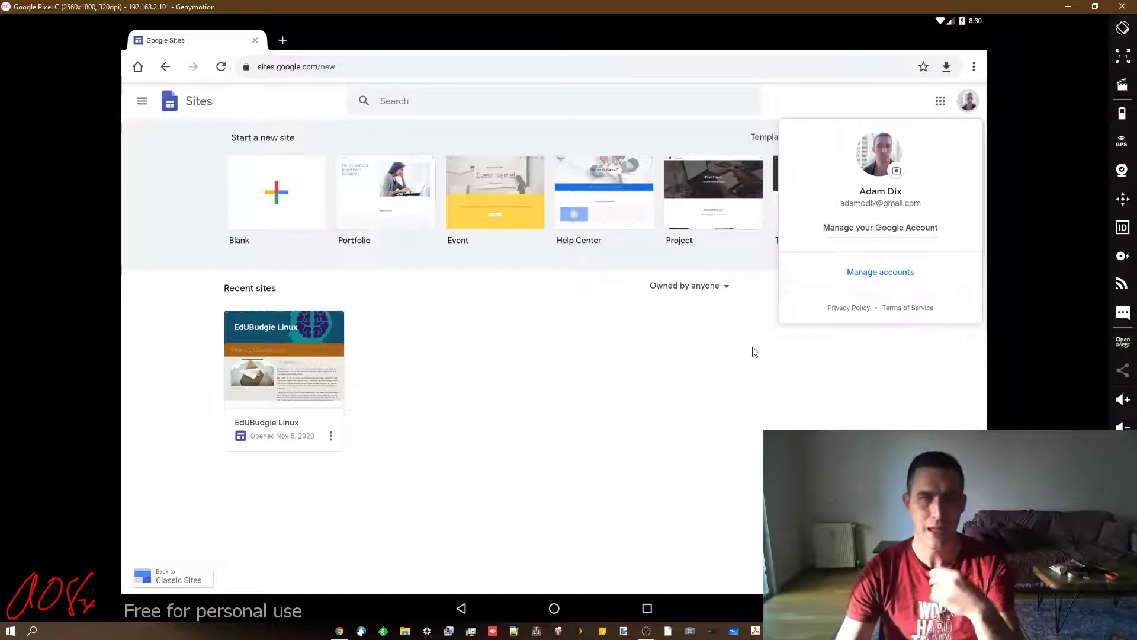
left_click(713, 398)
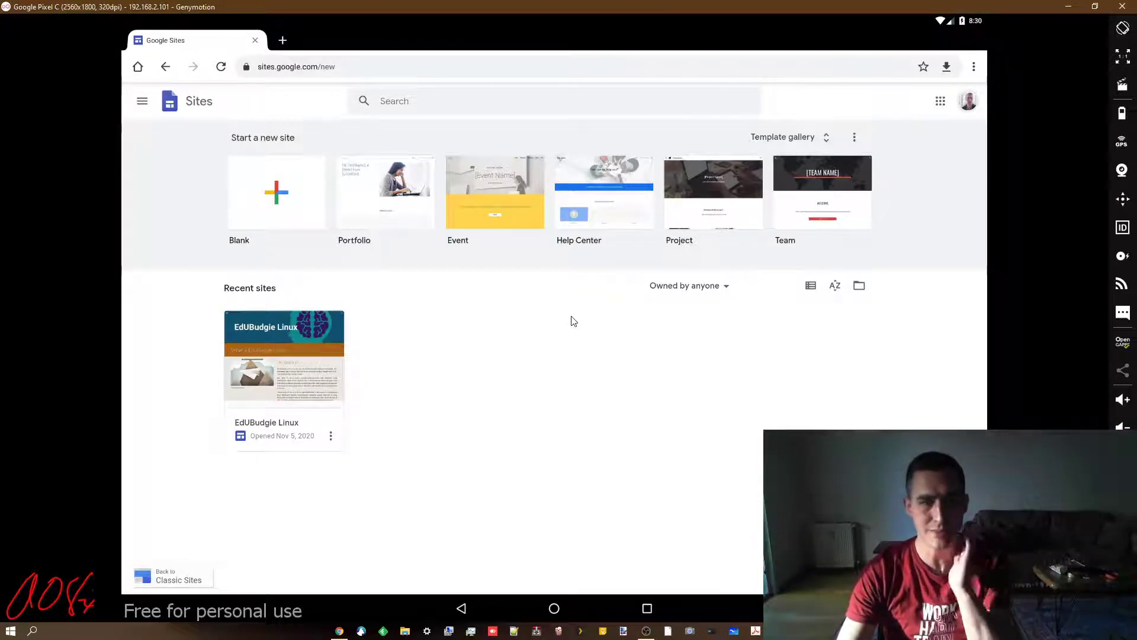
left_click(940, 100)
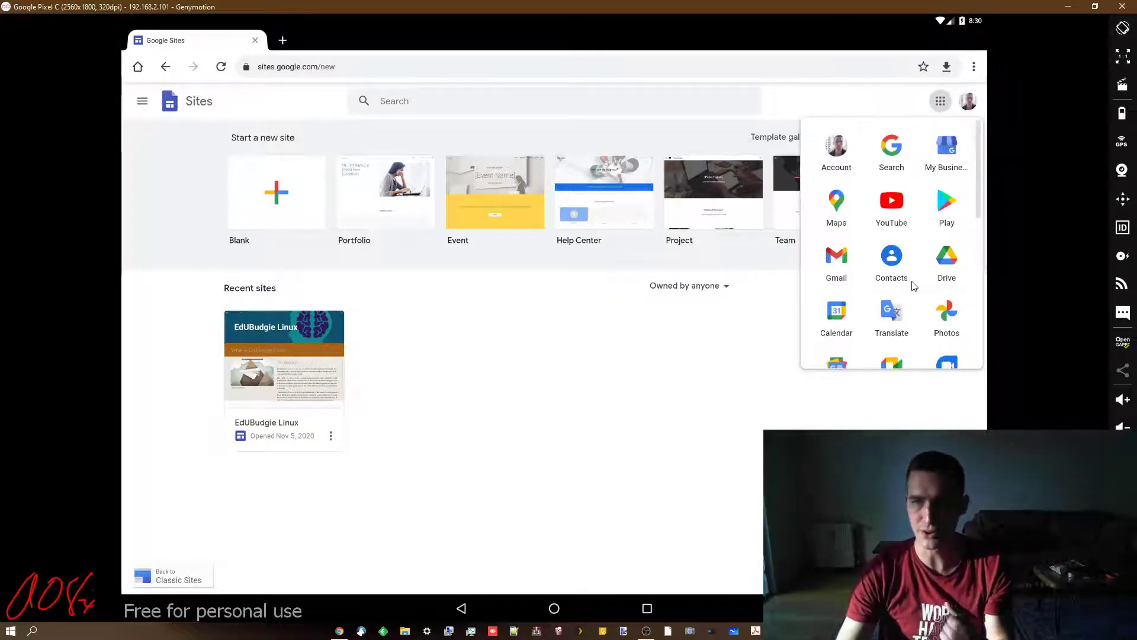
scroll(915, 275, "down", 3)
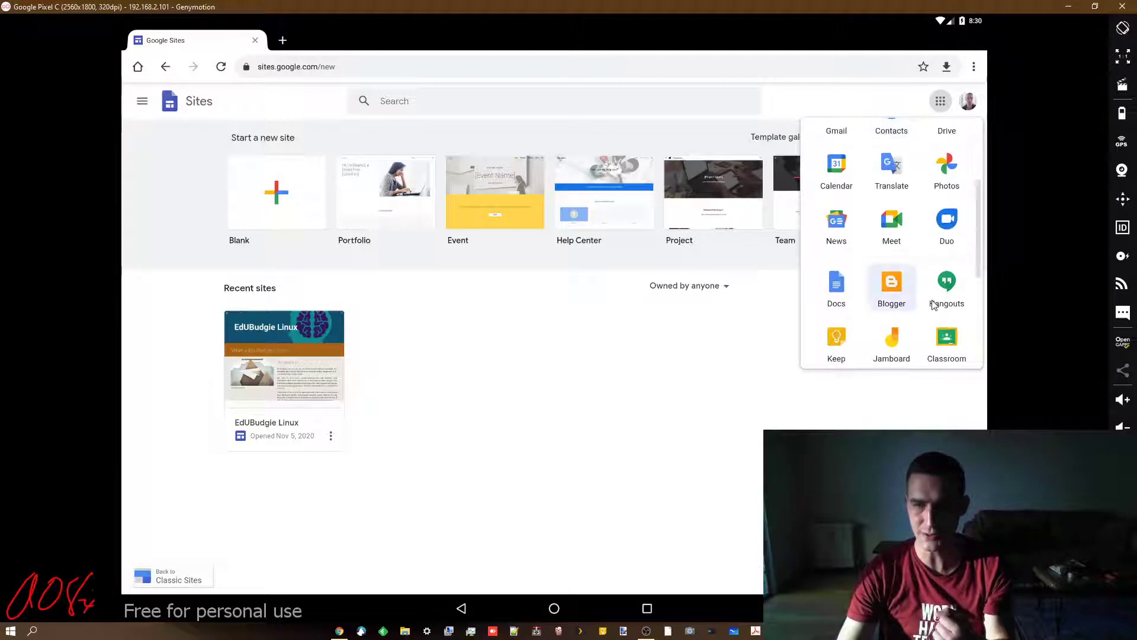
left_click(836, 284)
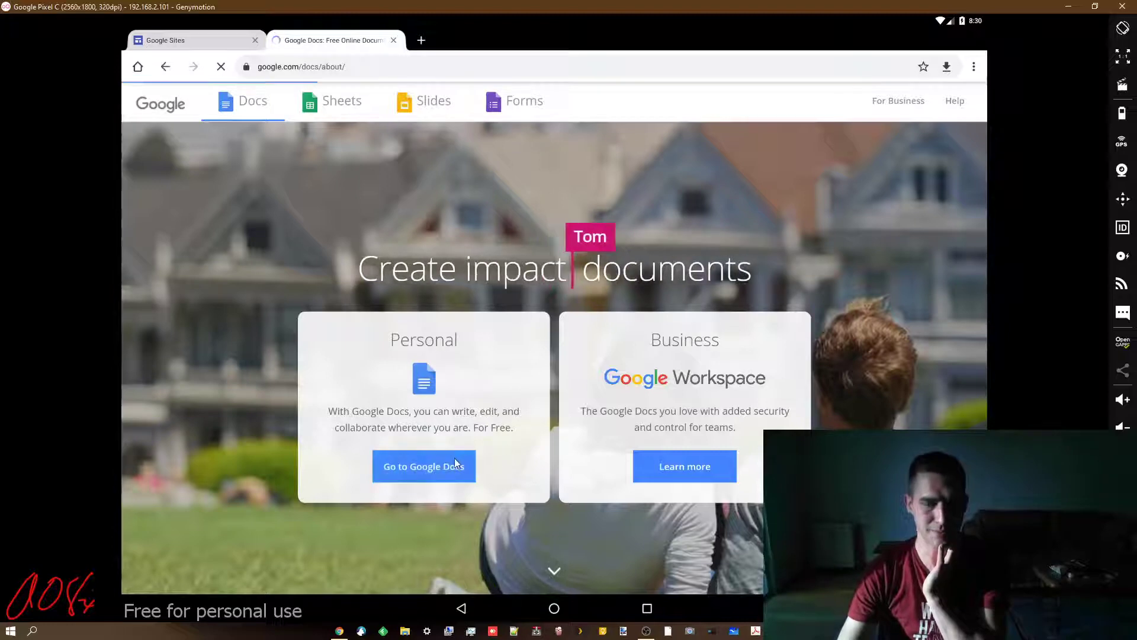
Try to enter personal Google Docs from its landing page.
left_click(438, 466)
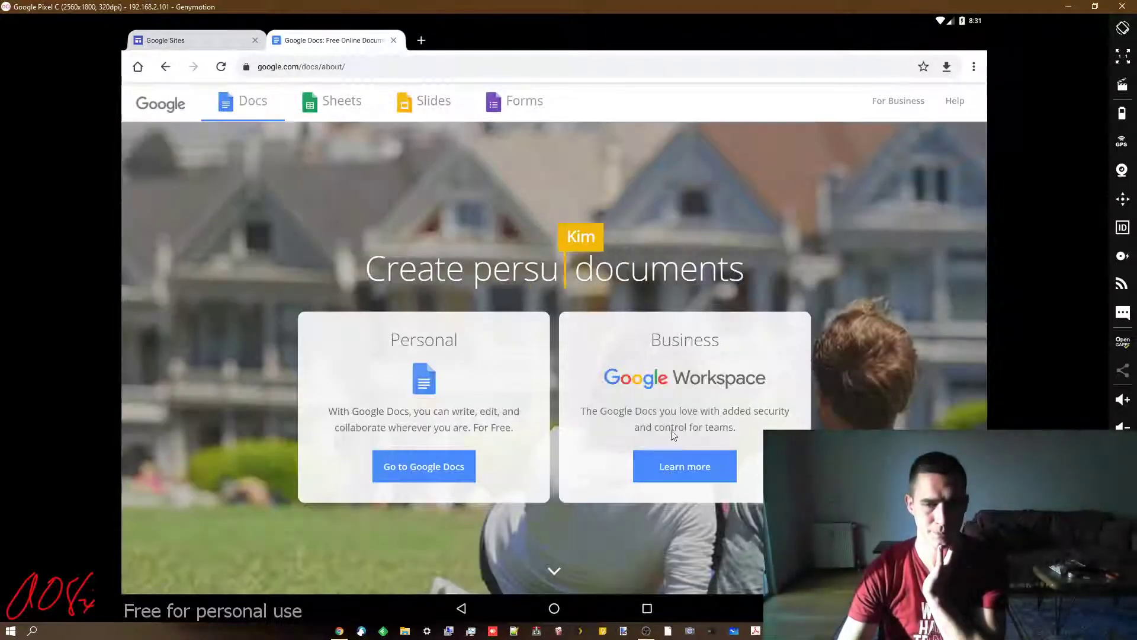
left_click(429, 466)
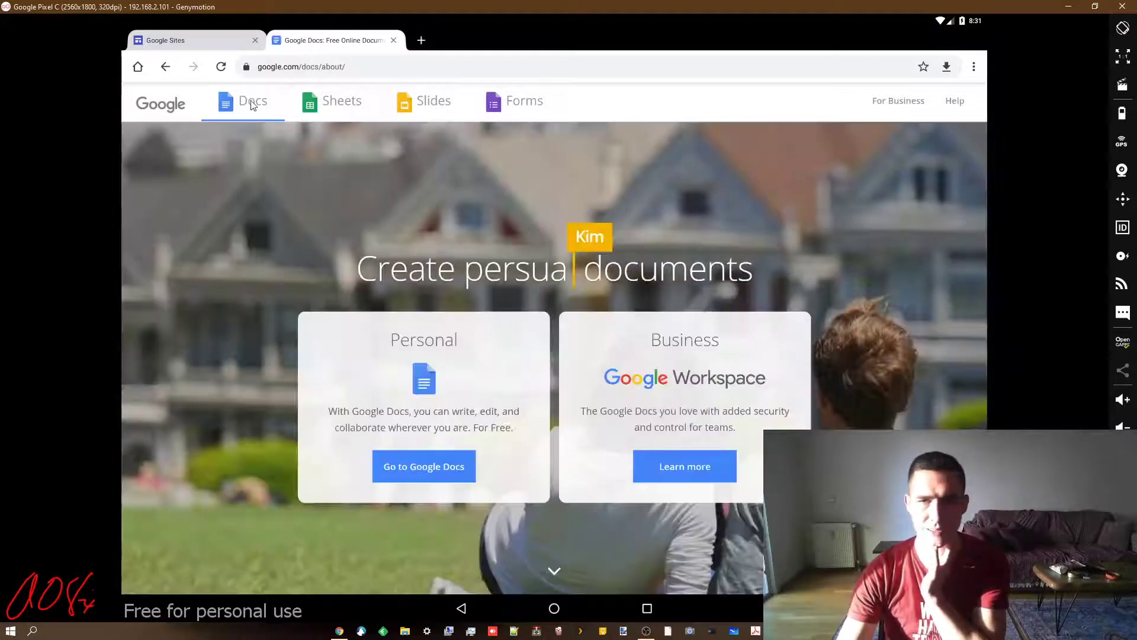
left_click(251, 102)
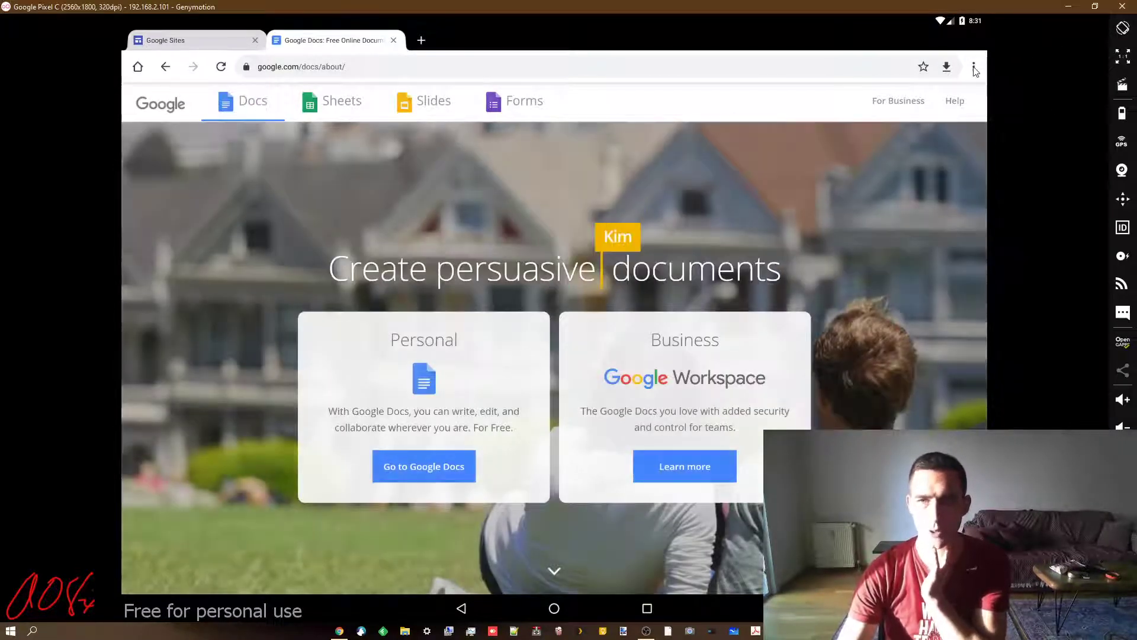
Request the desktop site for the Google Docs landing page and try its Docs section again.
left_click(973, 67)
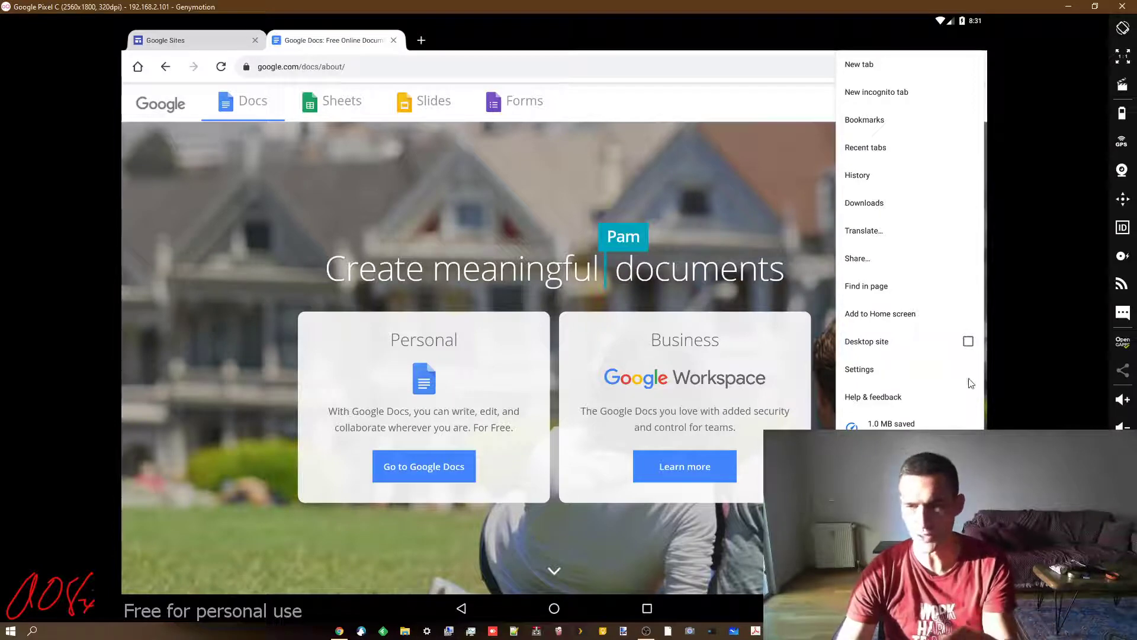
left_click(969, 345)
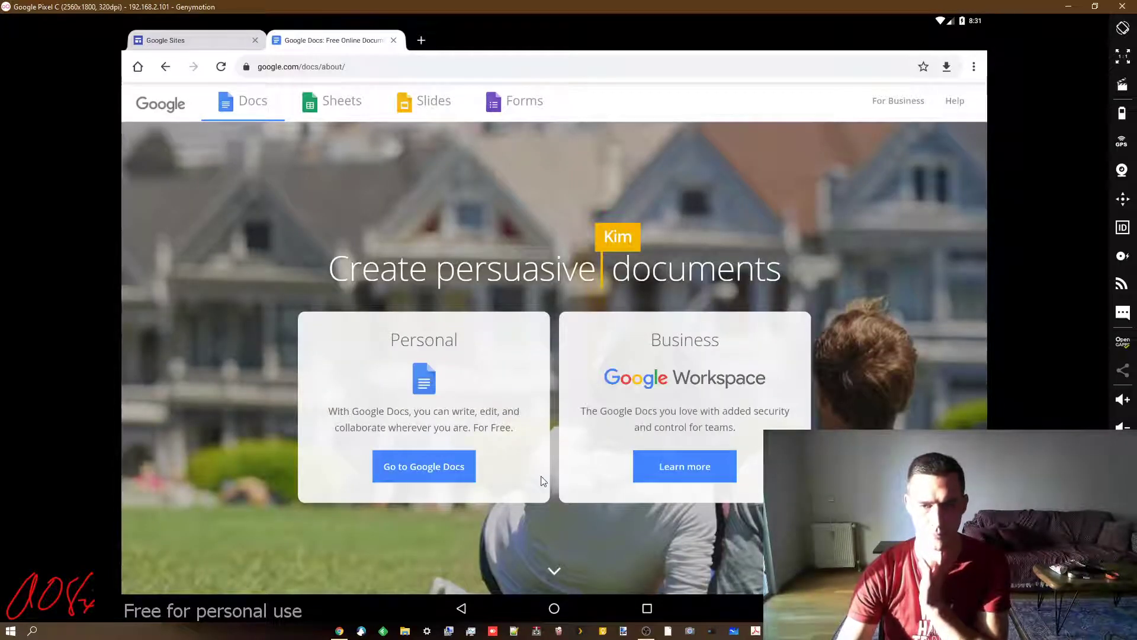
scroll(544, 481, "down", 3)
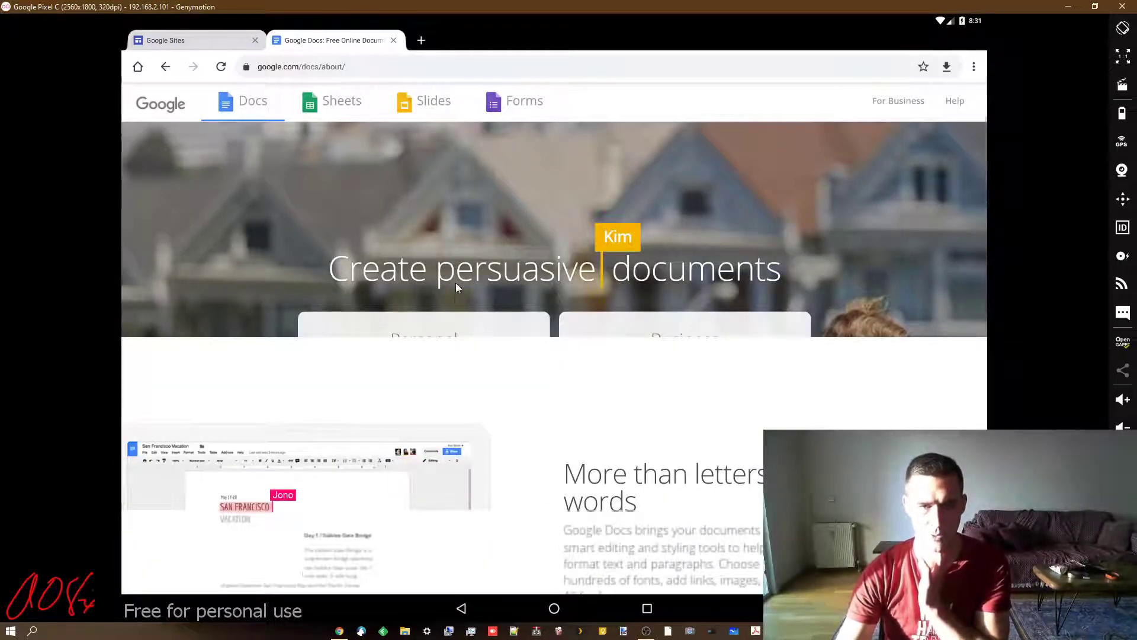
left_click(259, 102)
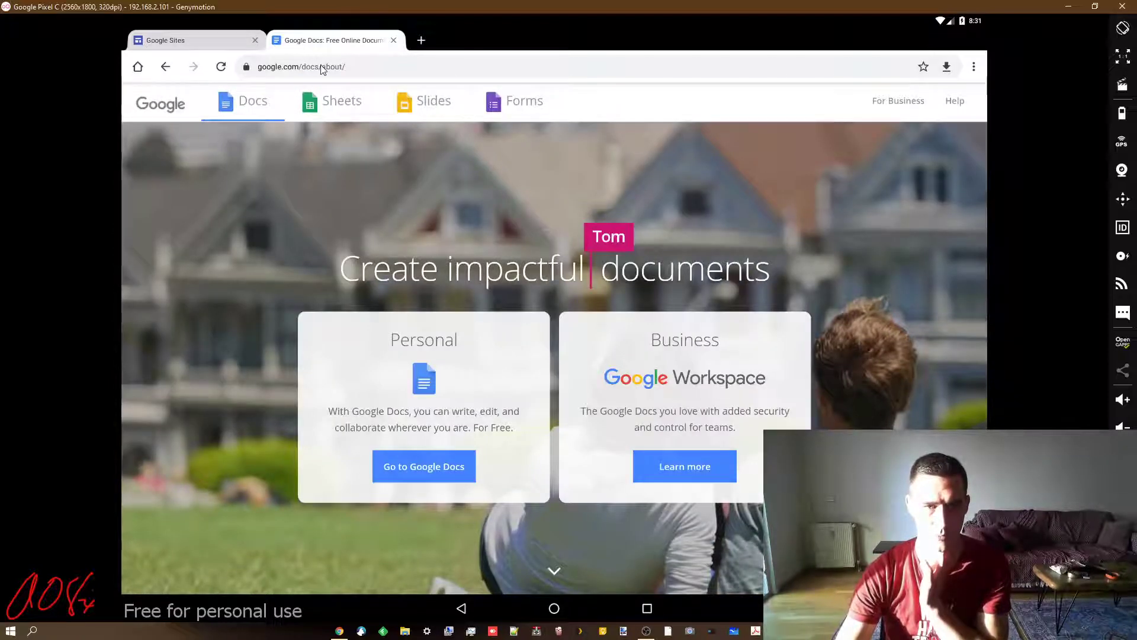
Load docs.google.com in the current tablet browser tab.
left_click(322, 67)
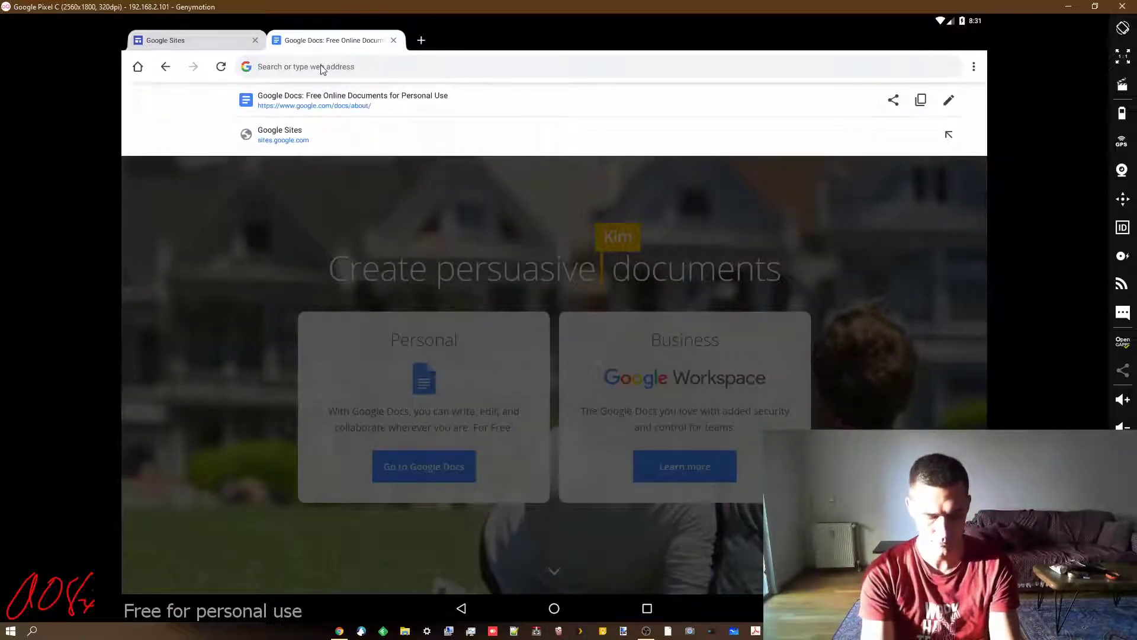
type("docs.google.c")
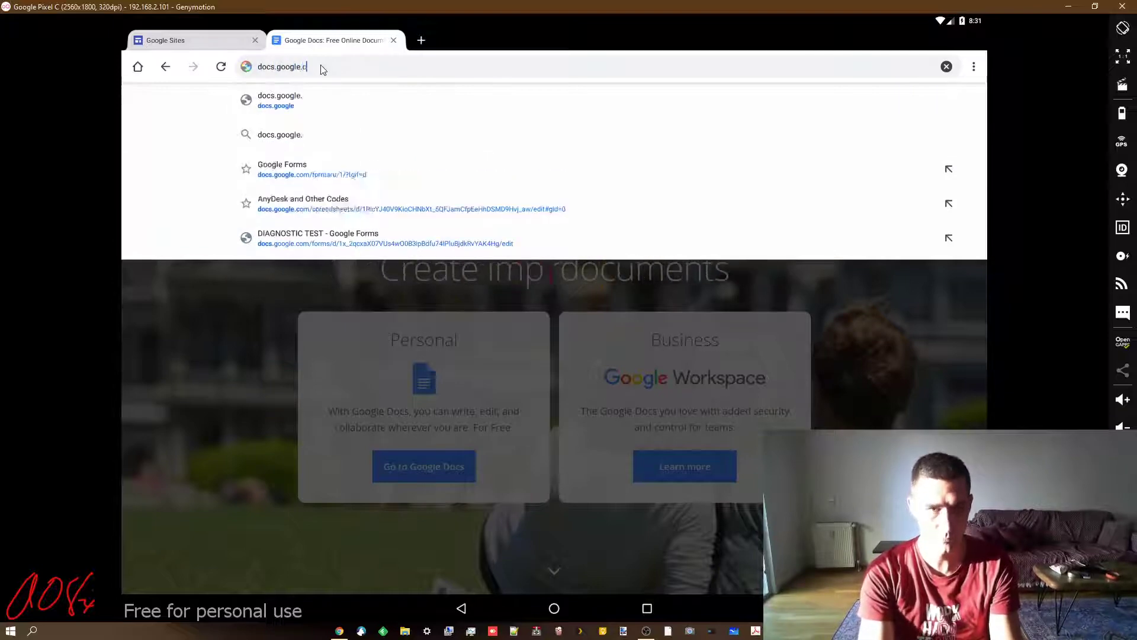
type("om")
key("Return")
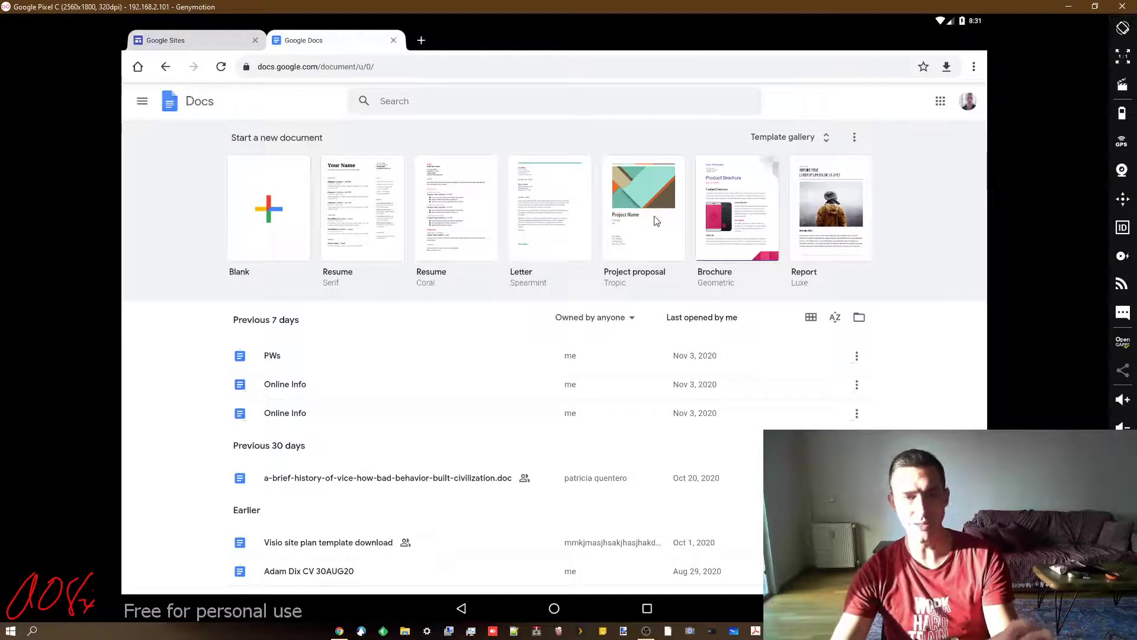
Switch the desktop site option for Google Docs off and back on to compare both versions.
left_click(974, 67)
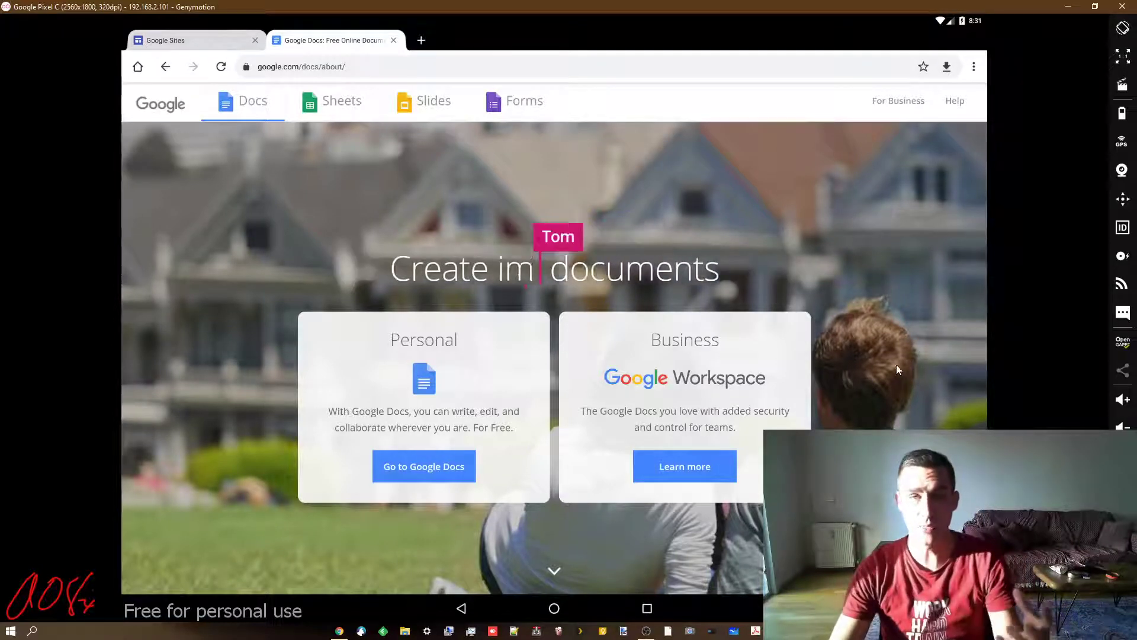
left_click(975, 68)
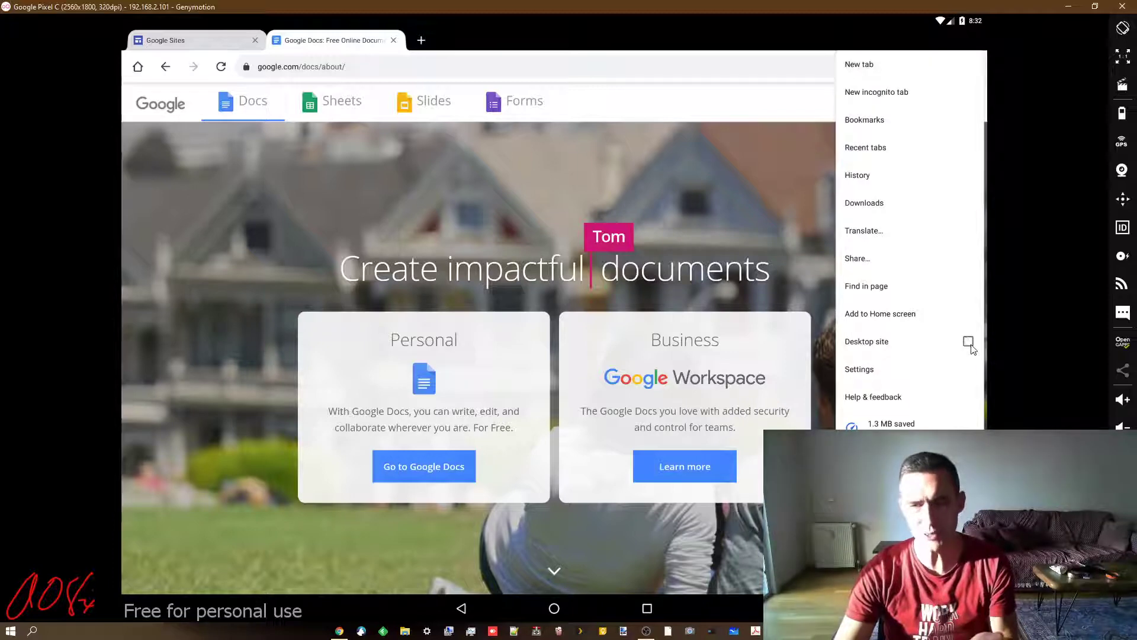
left_click(967, 339)
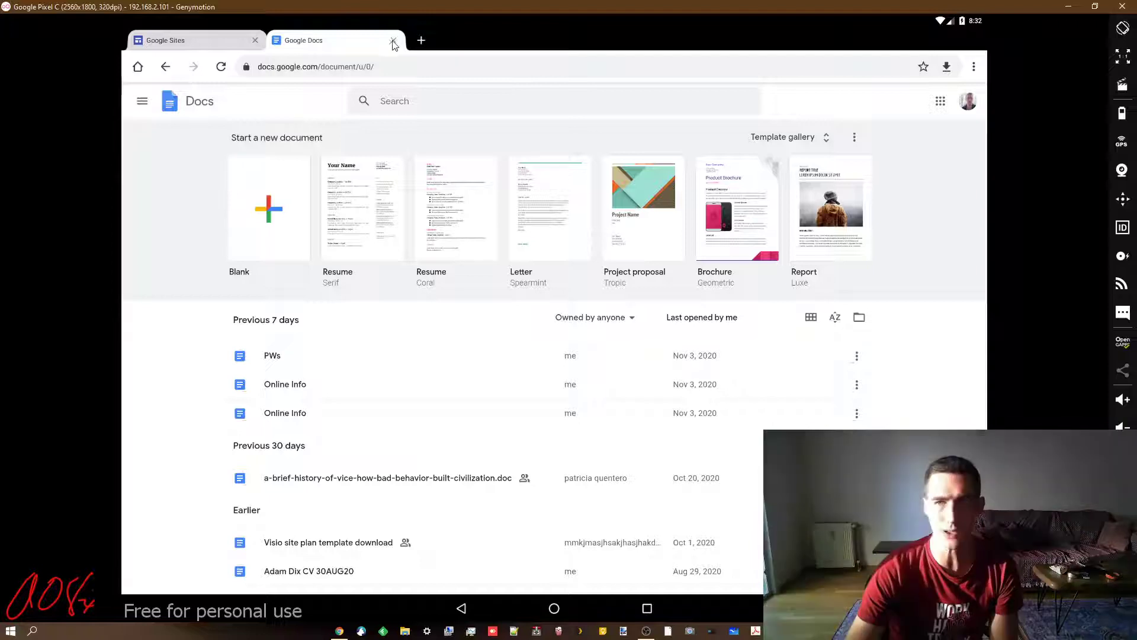
Minimize the emulator, switch to My Drive in the computer's browser, and check the signed-in account.
left_click(1069, 7)
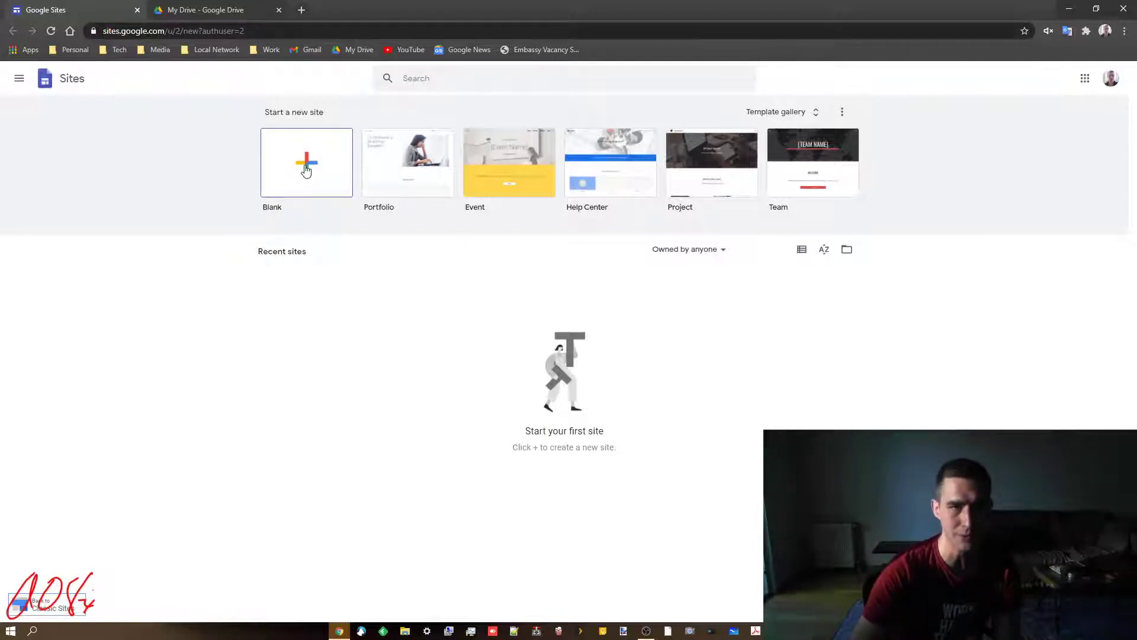
left_click(233, 10)
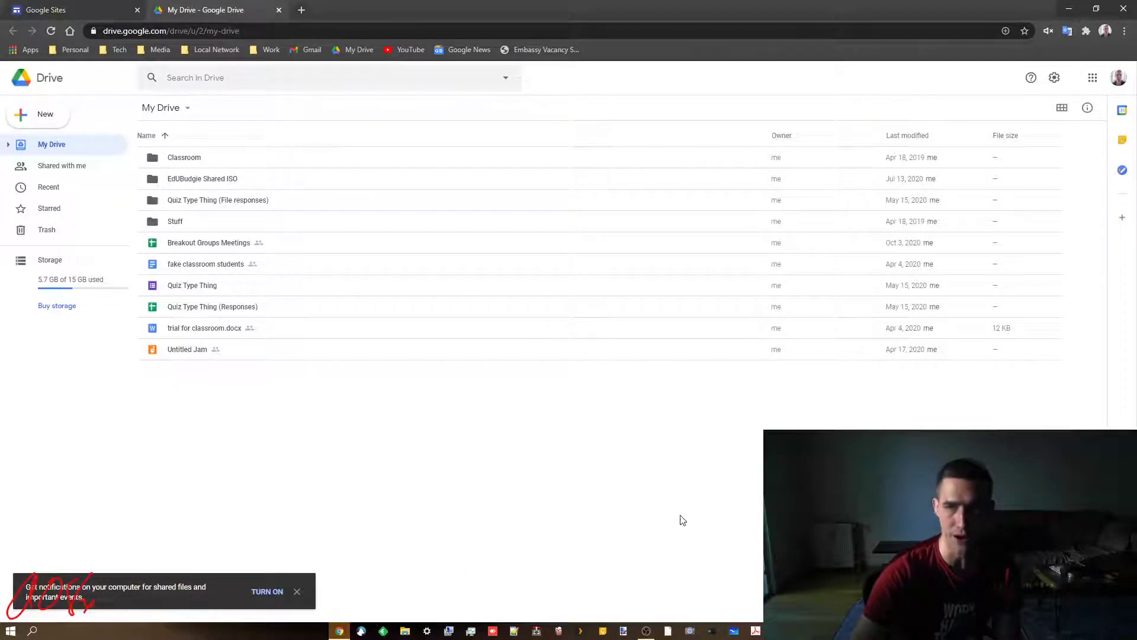
left_click(1119, 77)
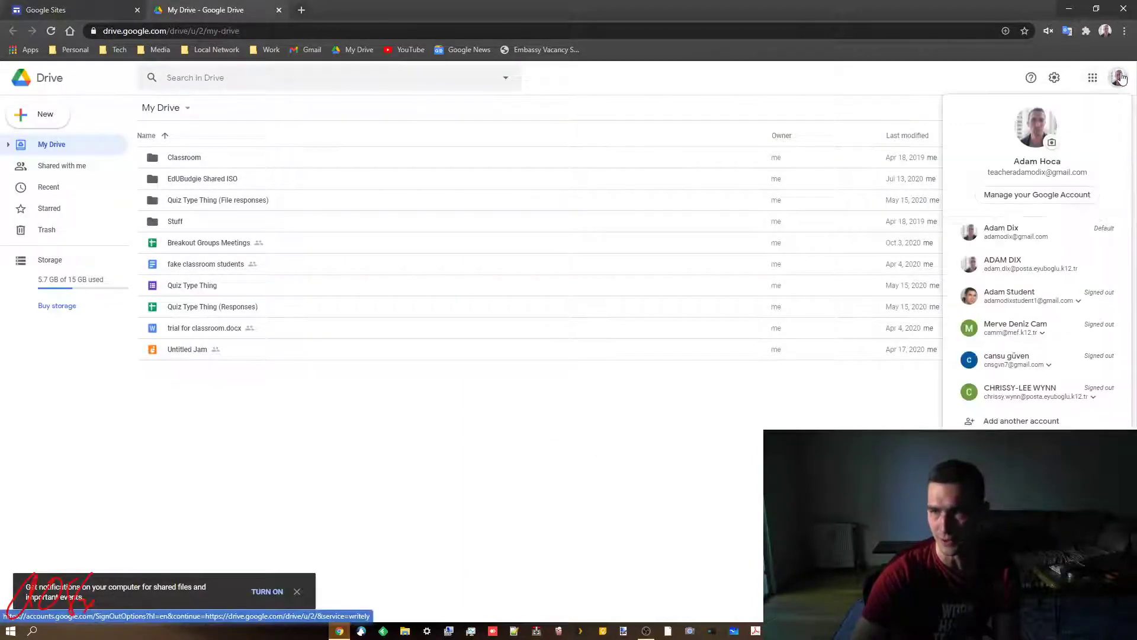
left_click(1120, 78)
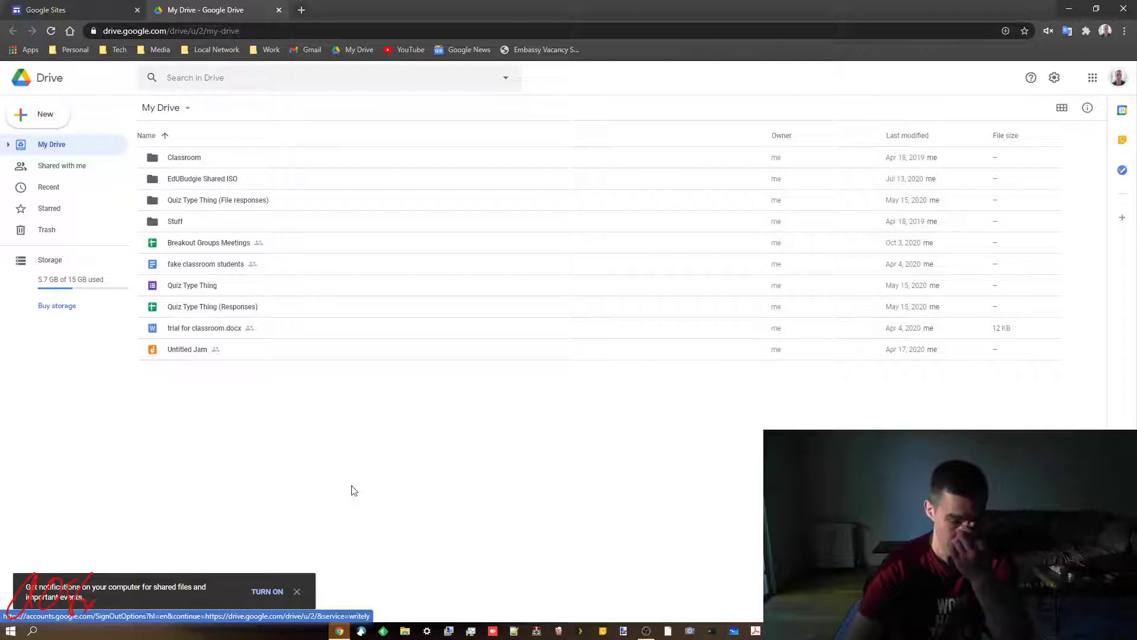
Create a new blank Google Sites site from within My Drive.
right_click(325, 477)
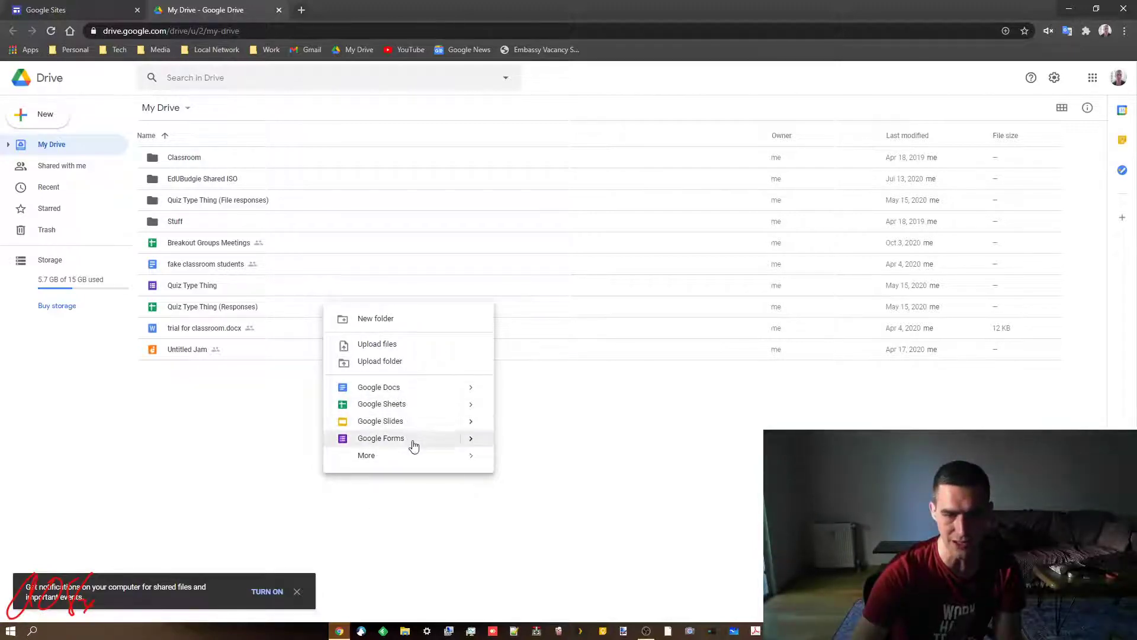
mouse_move(464, 457)
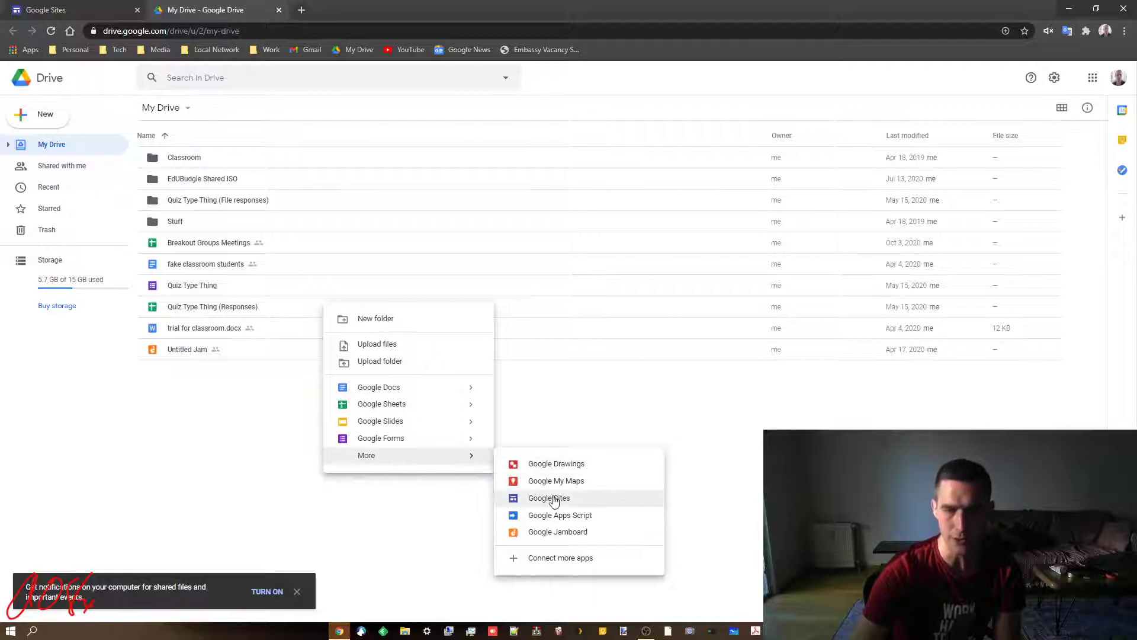
left_click(554, 501)
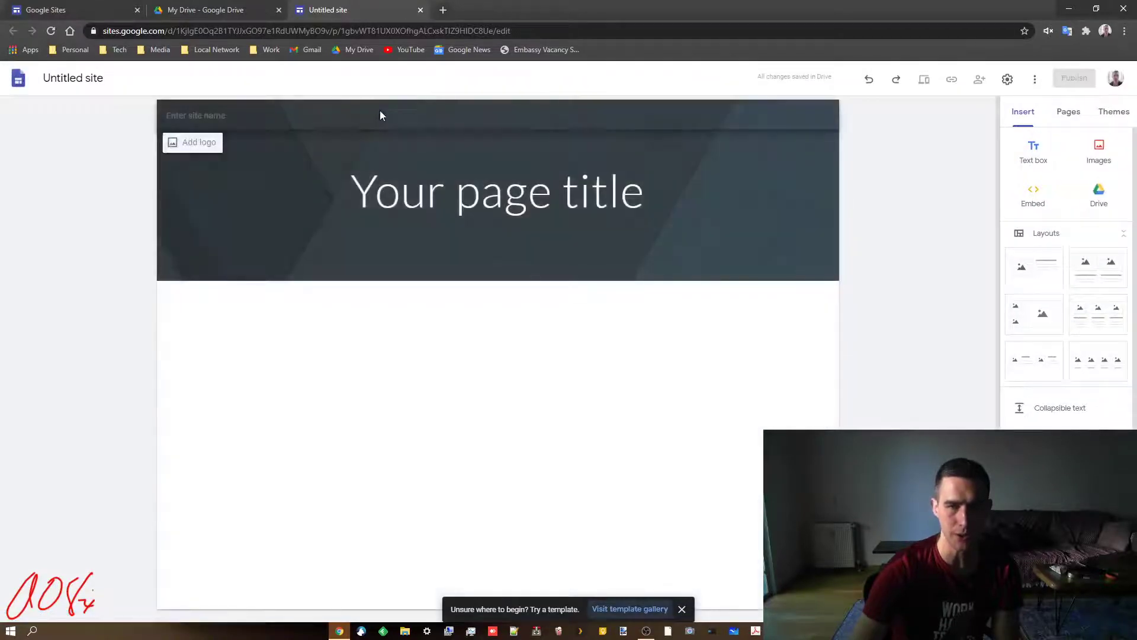
Name the untitled site "stupid site thingy for YT".
left_click(113, 79)
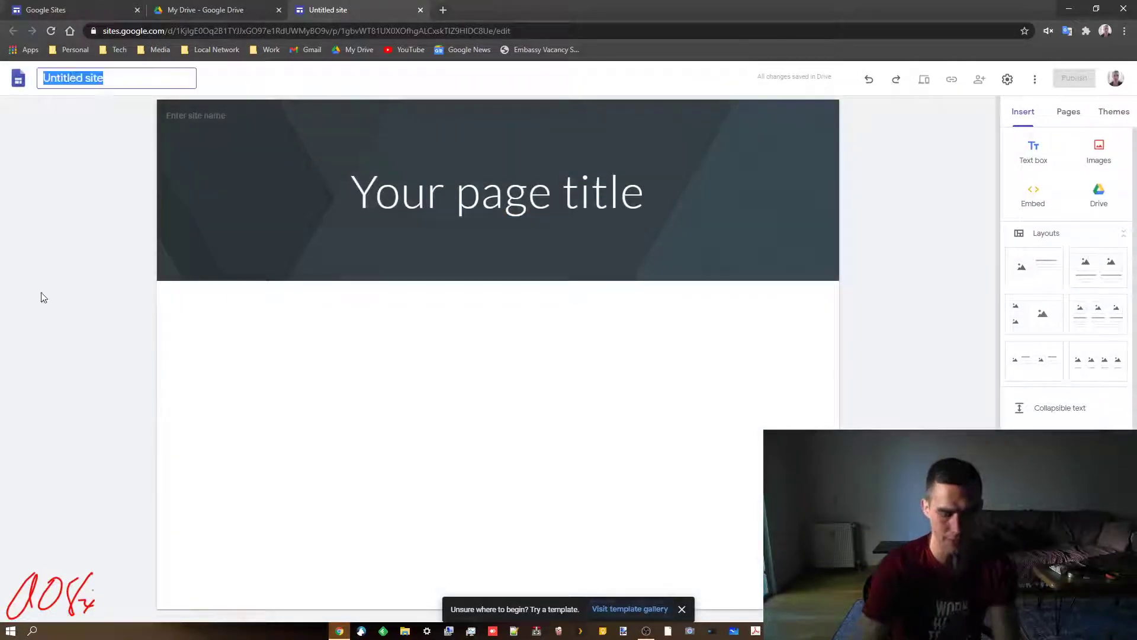
type("Stupid dite thingy")
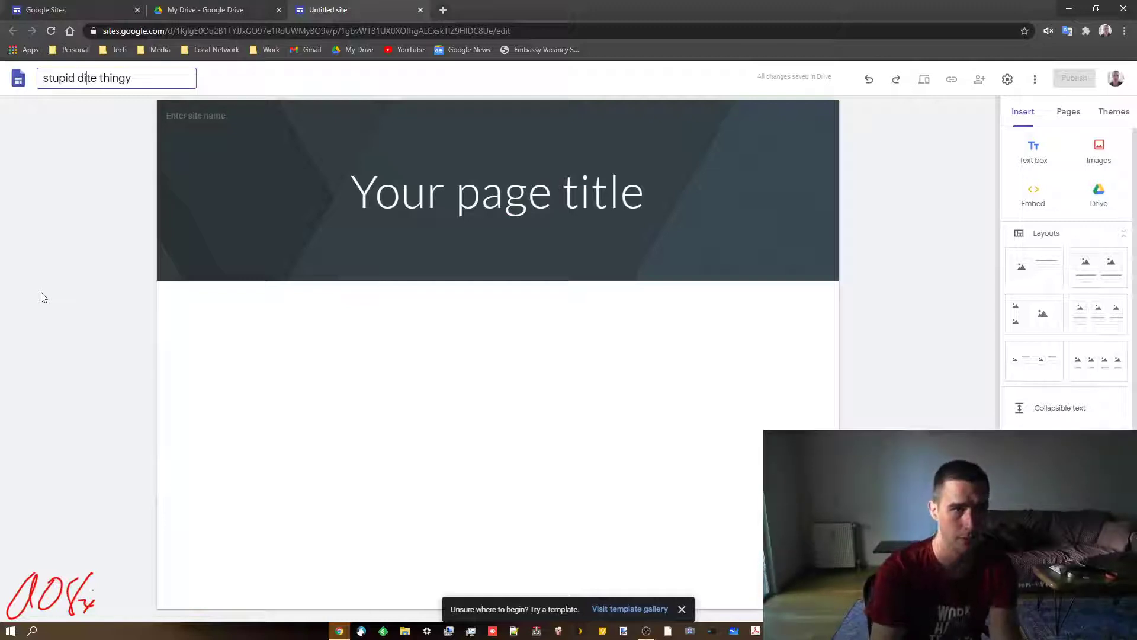
key("Left")
key("Left")
key("Left")
key("Left")
key("Left")
key("Left")
key("Left")
key("Left")
key("Left")
key("Left")
key("BackSpace")
type("s")
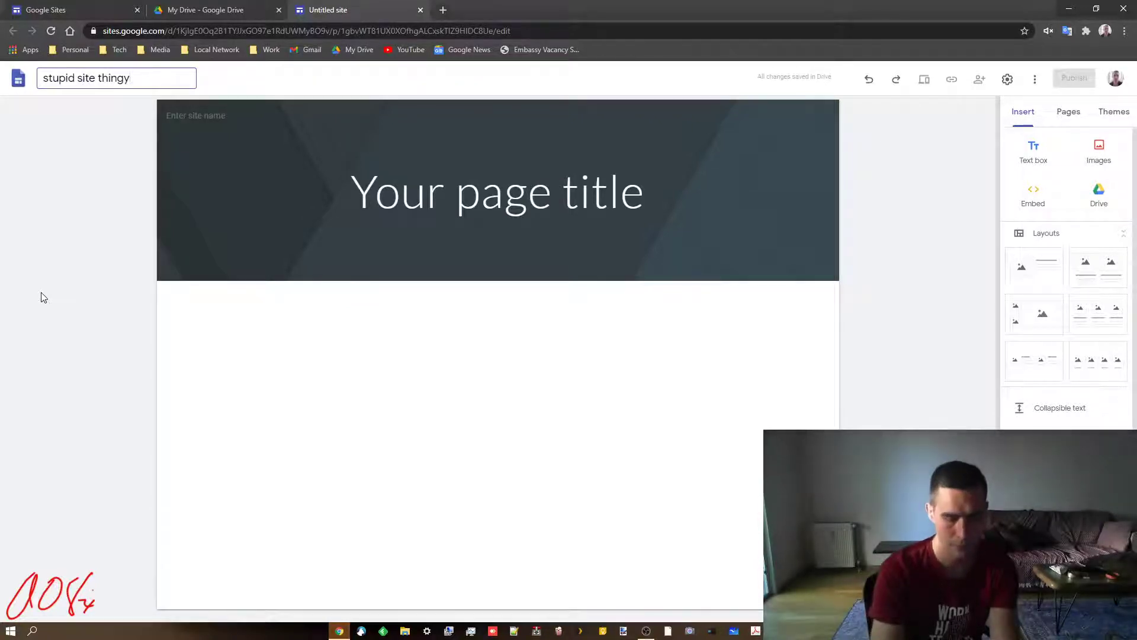
type(" for")
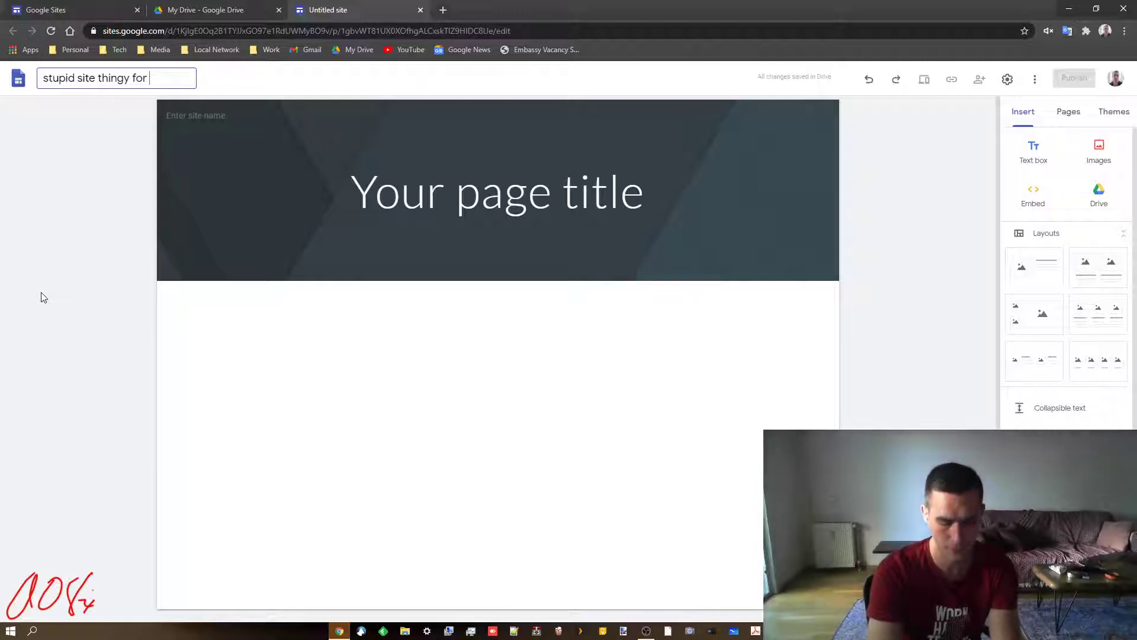
type(" YT")
key("Return")
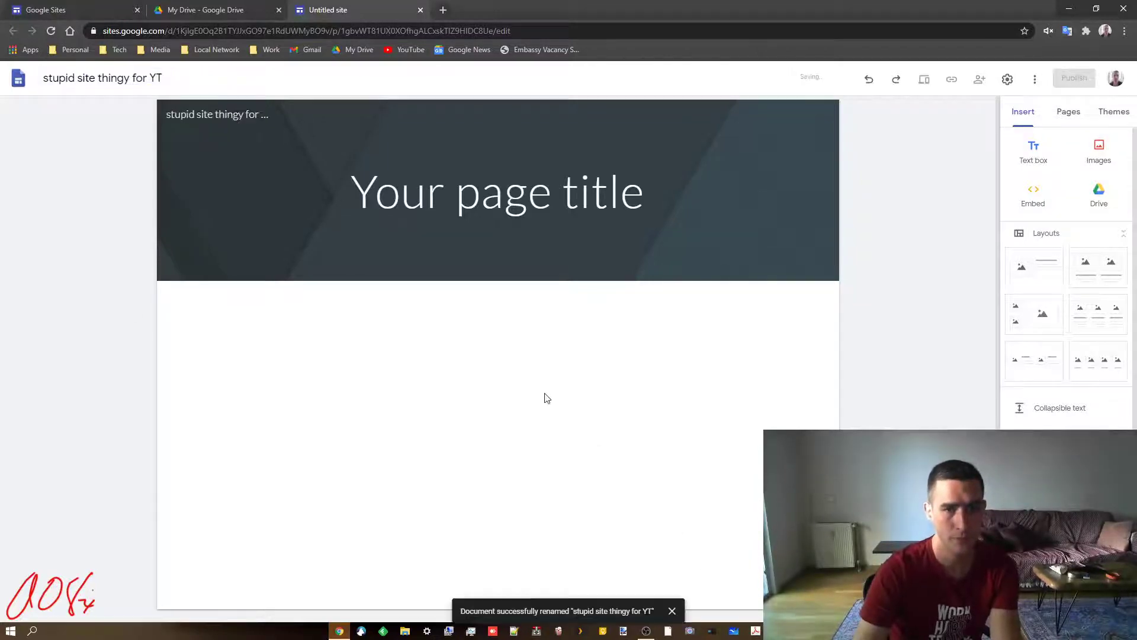
Reload the My Drive file list and select the "stupid site thingy for YT" file to check where it is stored.
left_click(204, 10)
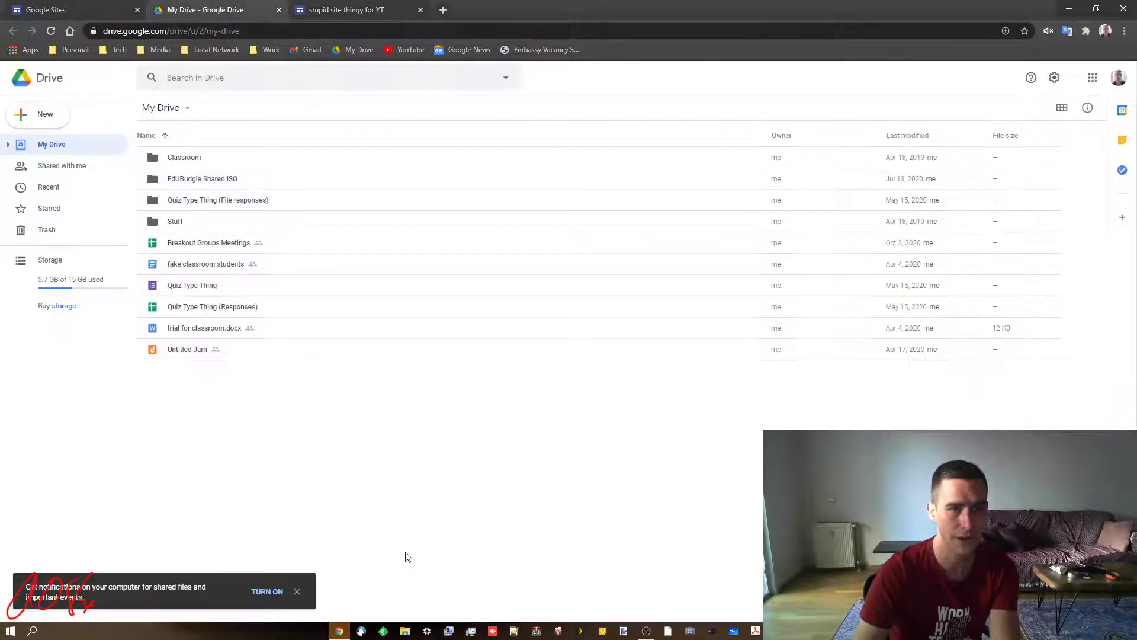
left_click(51, 30)
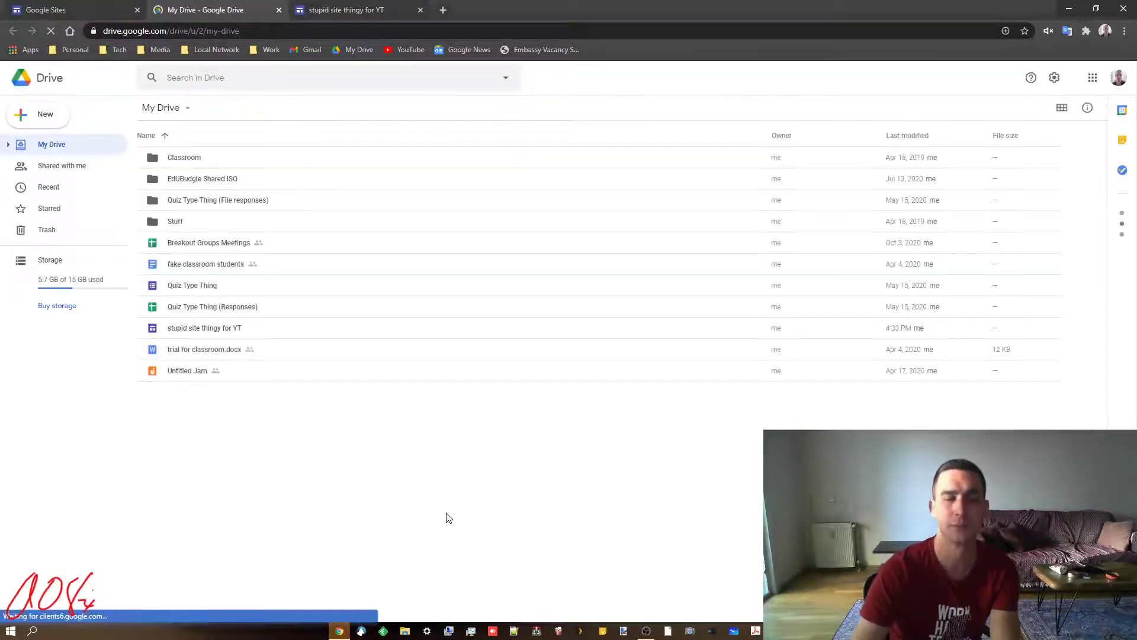
left_click(274, 334)
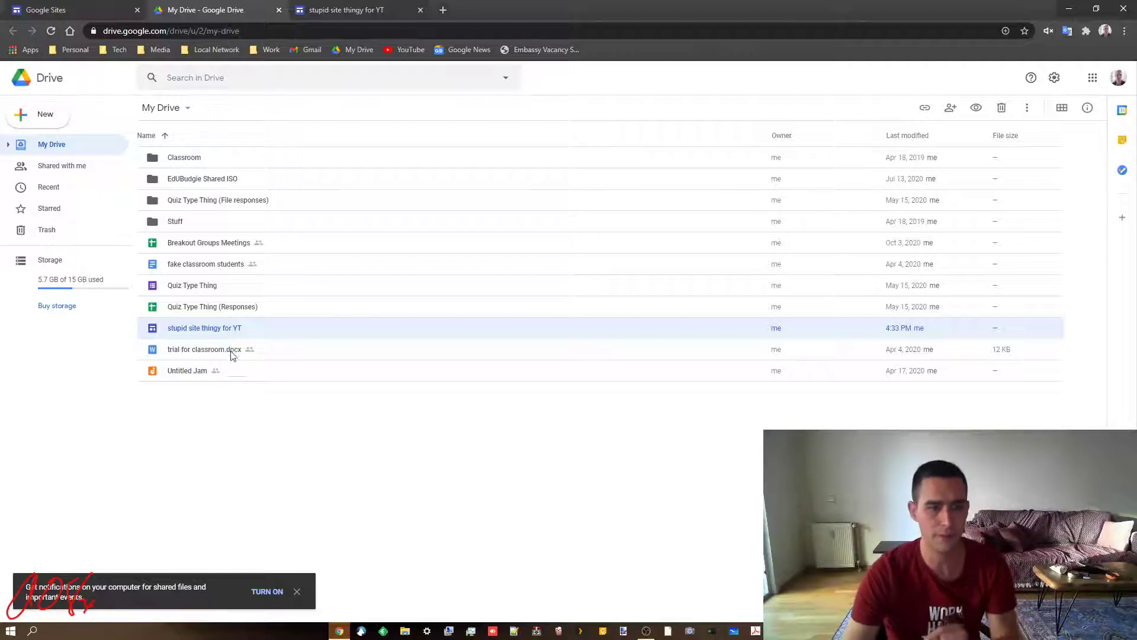
Compare the open site editor with its file in My Drive and close the site's editor tab.
left_click(373, 9)
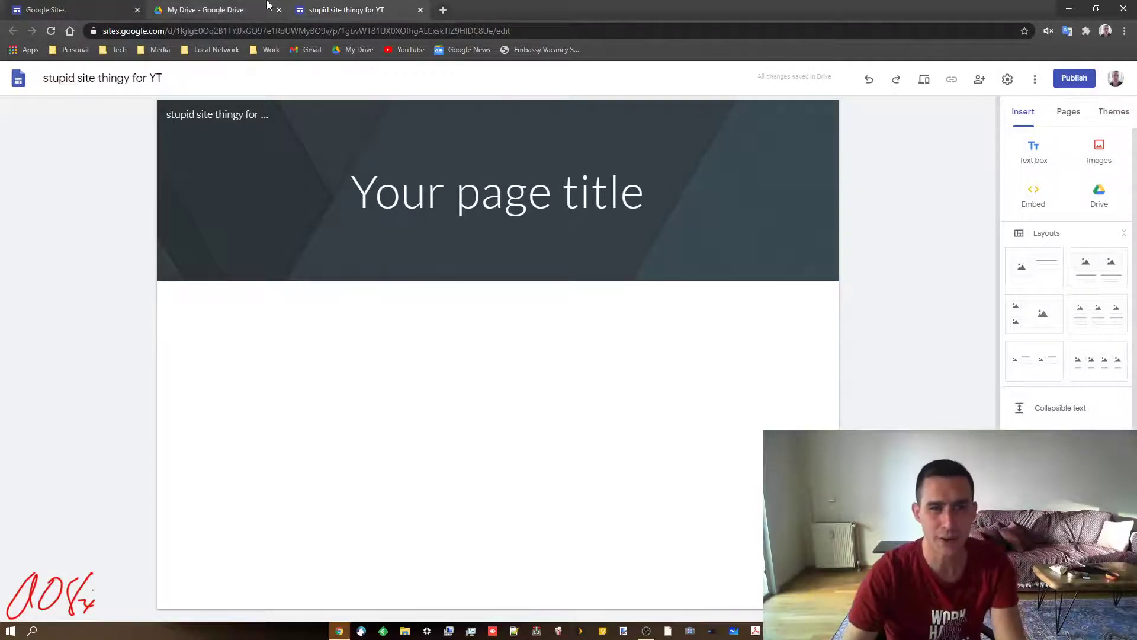
left_click(225, 10)
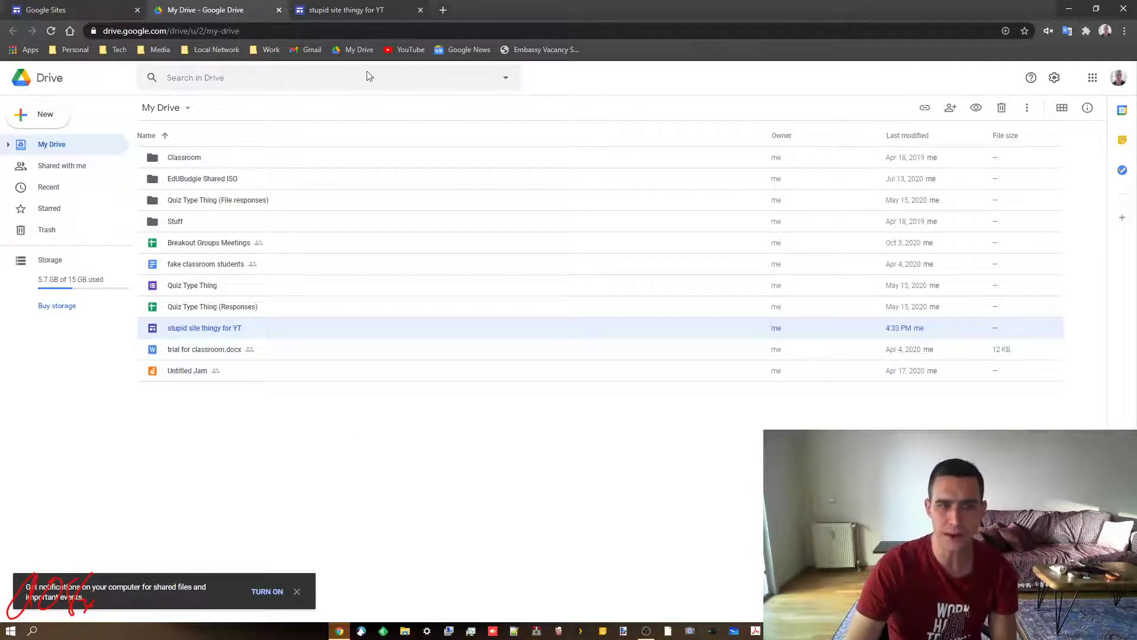
left_click(380, 10)
left_click(420, 10)
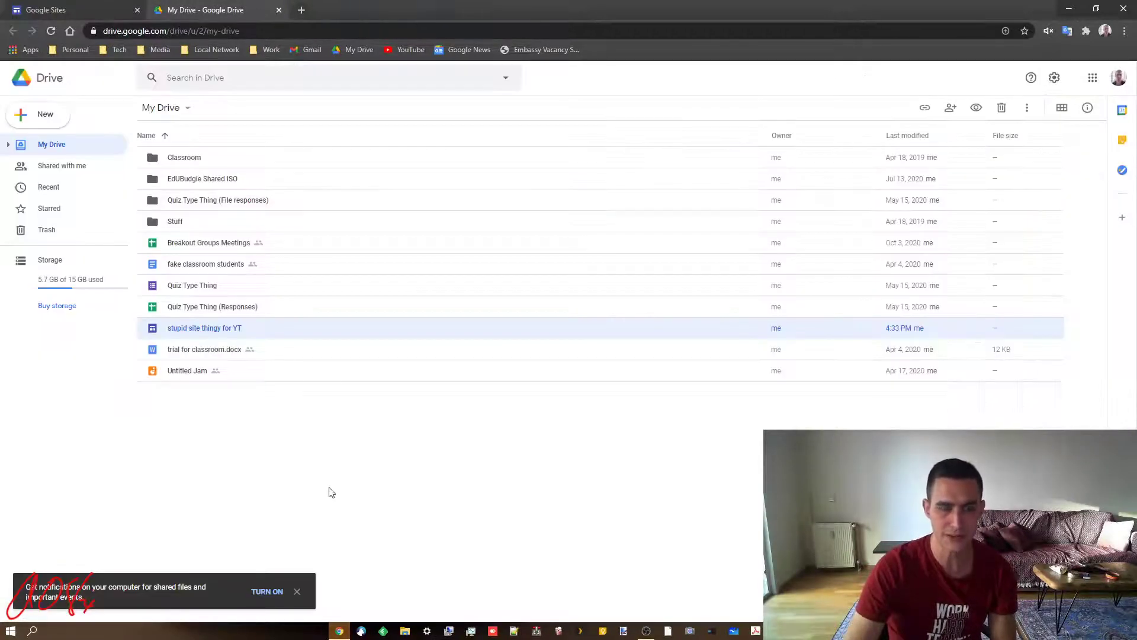
Create a new folder named "site for YT" in My Drive.
left_click(264, 472)
right_click(264, 472)
left_click(318, 320)
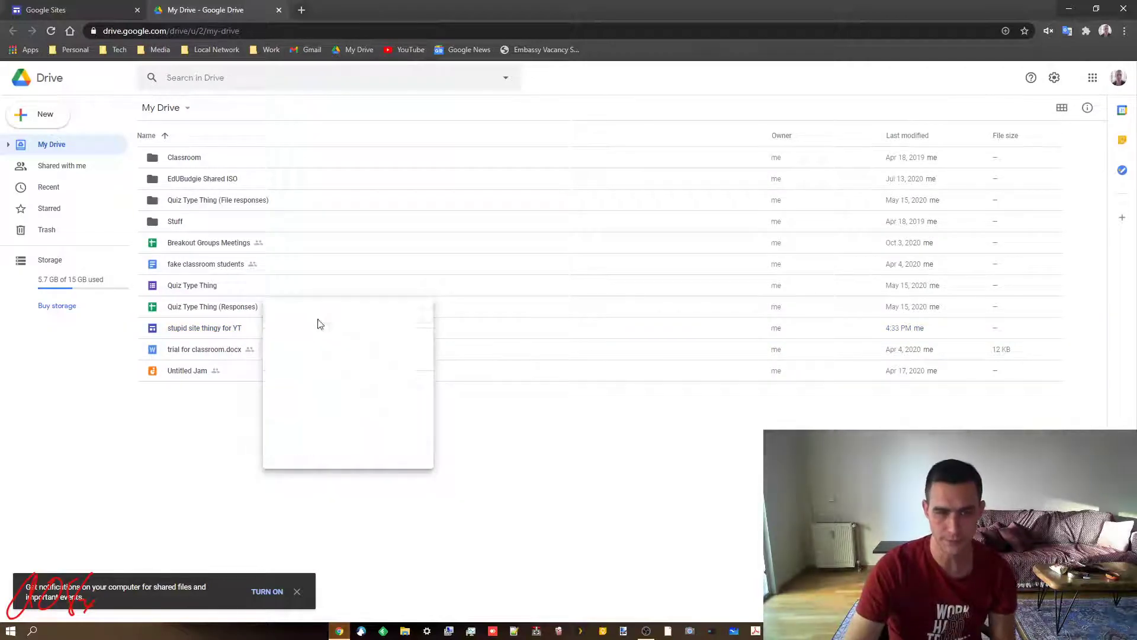
type("s")
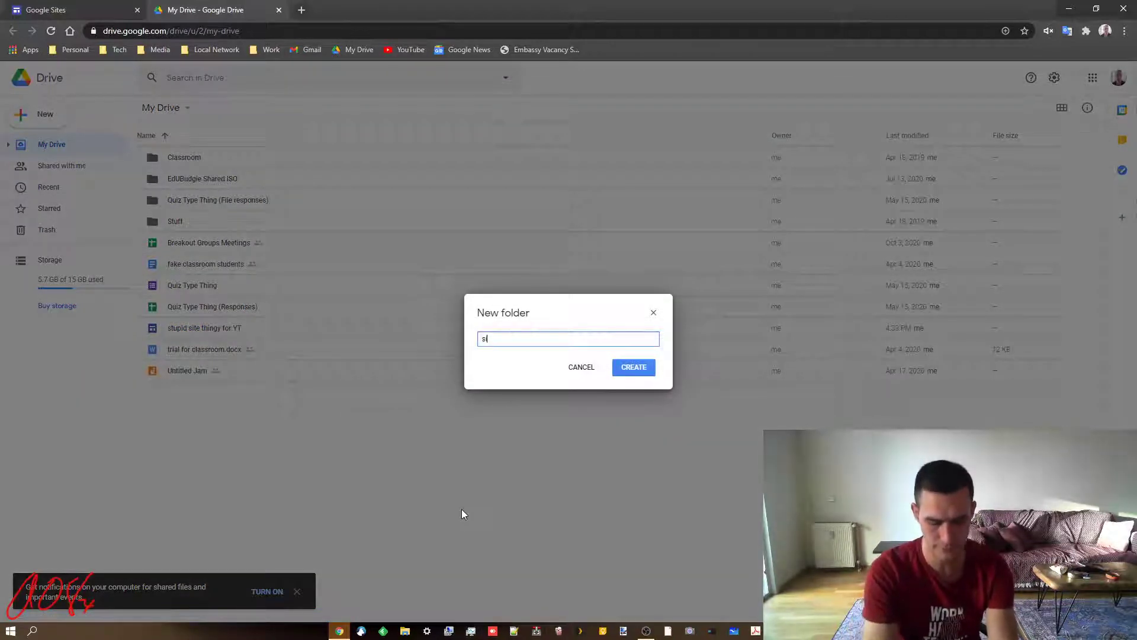
type("ite for YT")
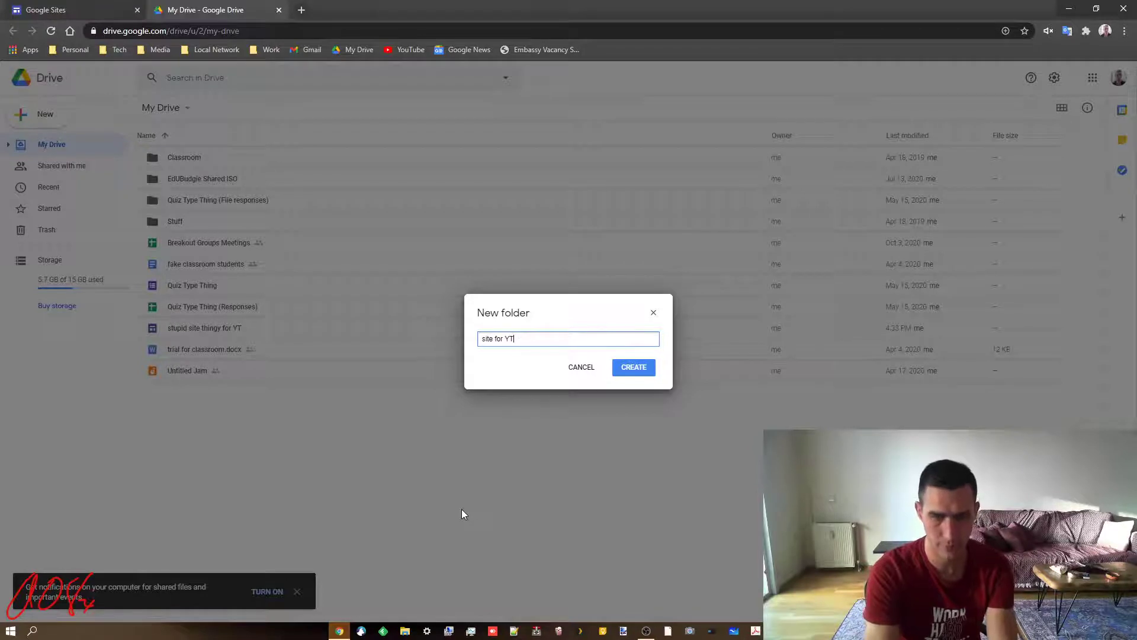
key("Return")
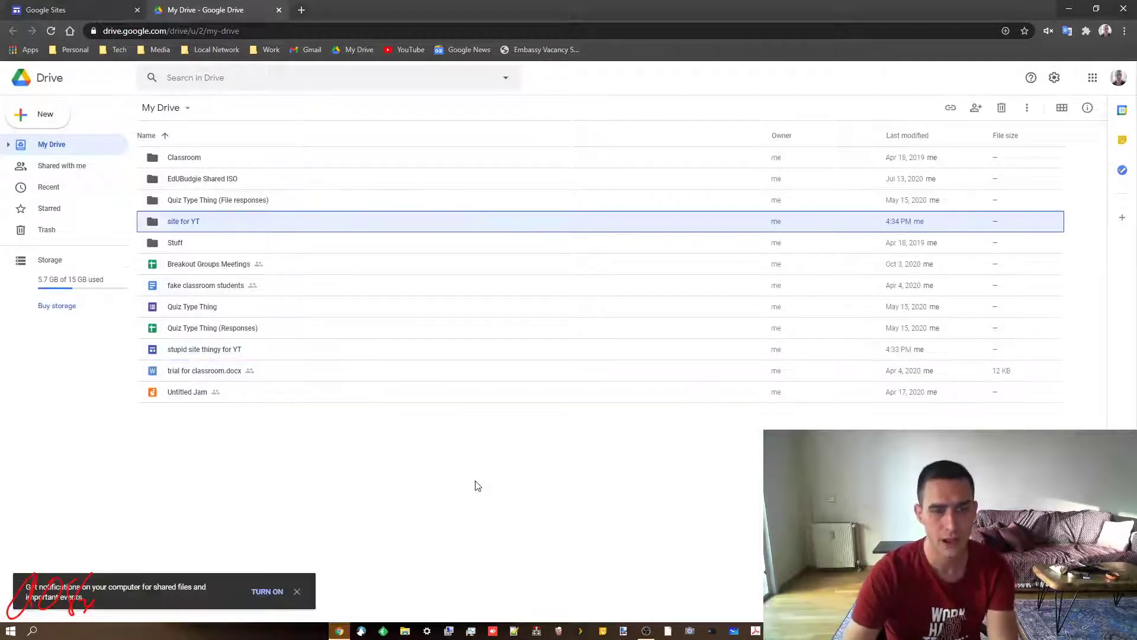
Move the "stupid site thingy for YT" file into the "site for YT" folder.
right_click(195, 353)
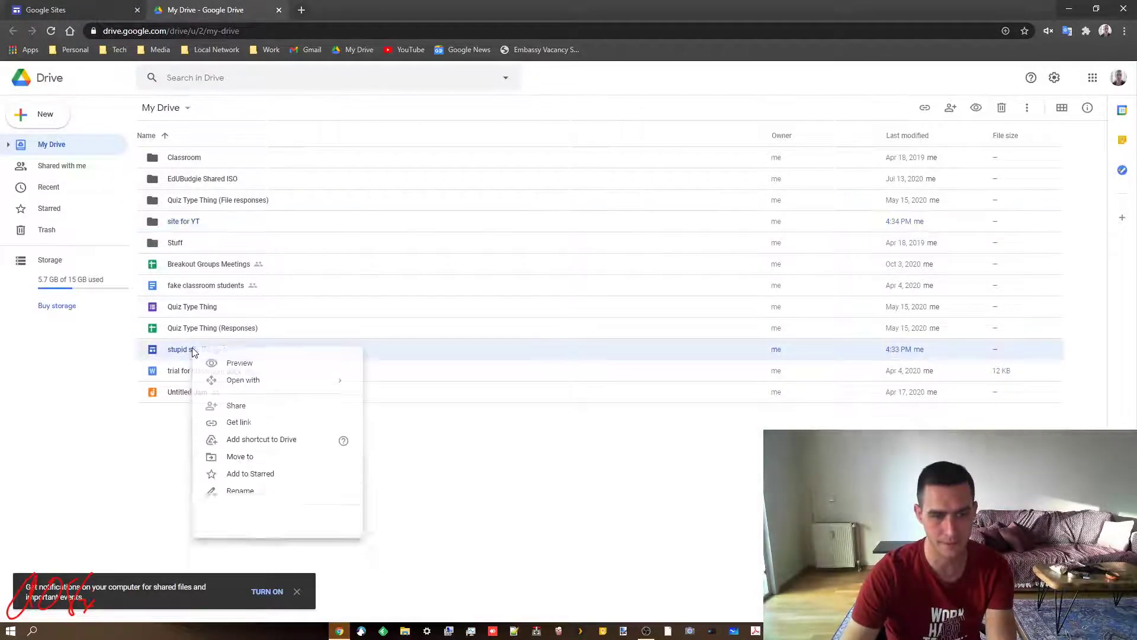
left_click(268, 460)
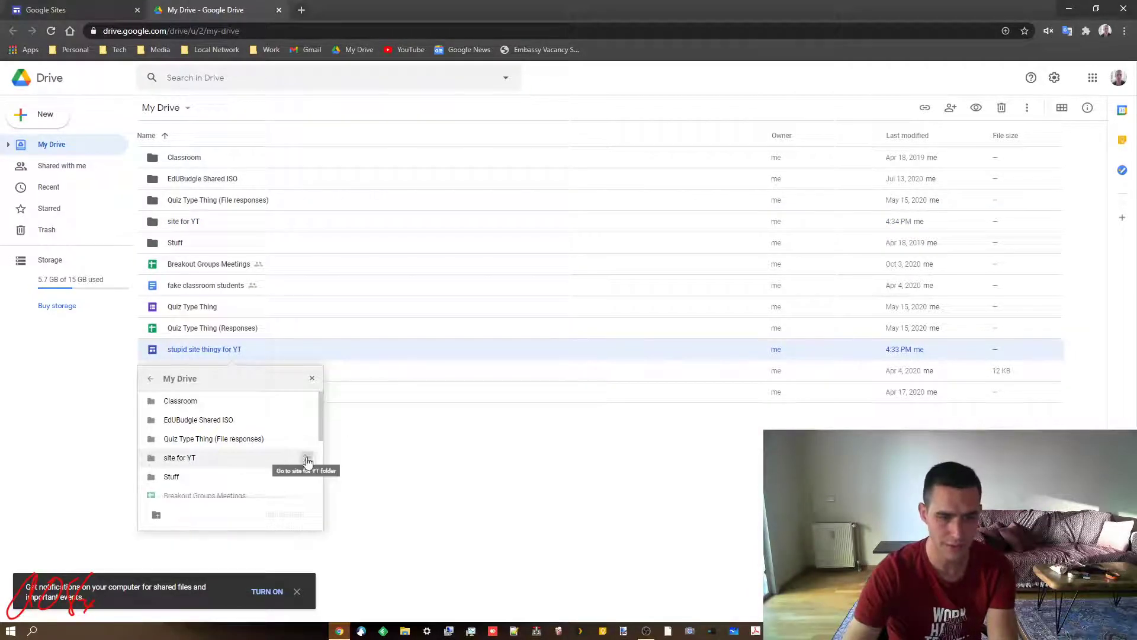
left_click(304, 459)
left_click(291, 518)
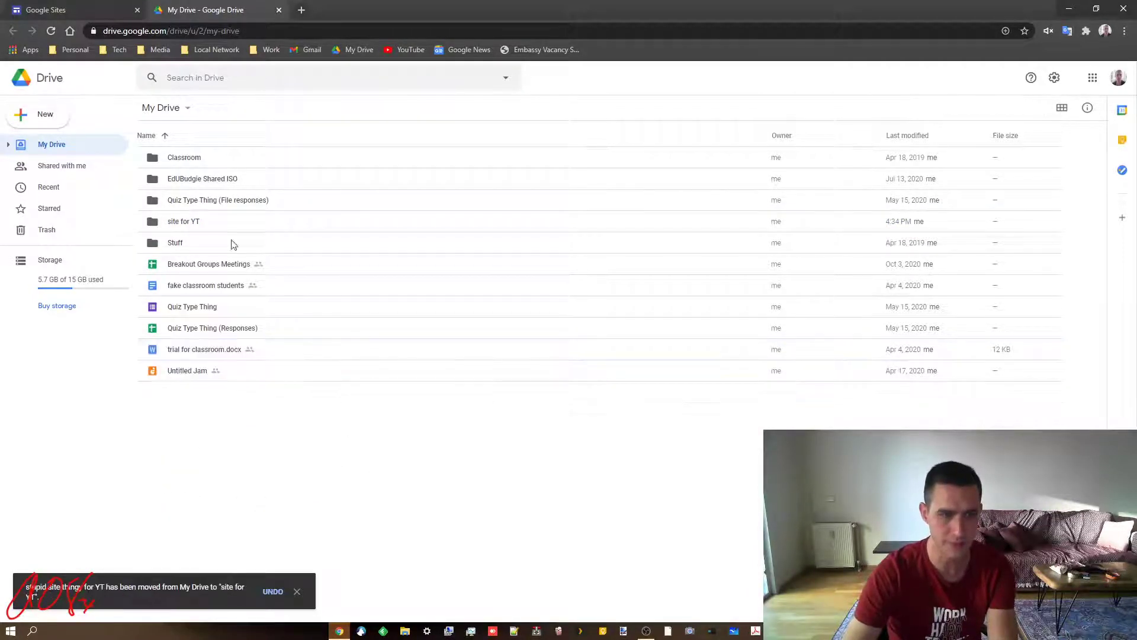
Open the "site for YT" folder and reopen the "stupid site thingy for YT" site from it for editing.
double_click(157, 222)
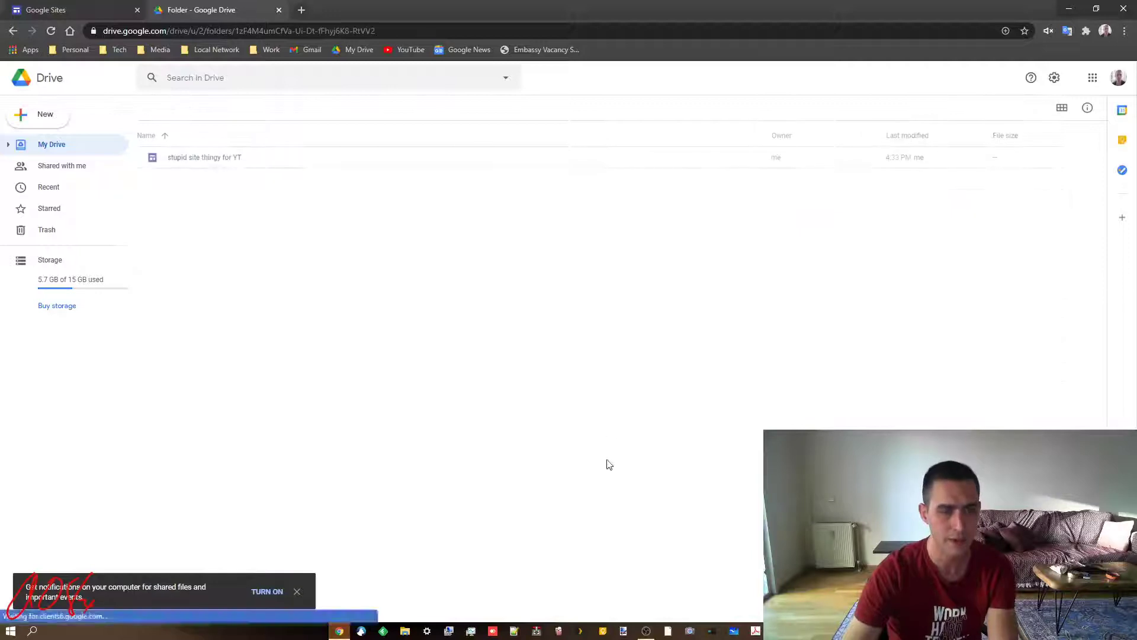
right_click(390, 343)
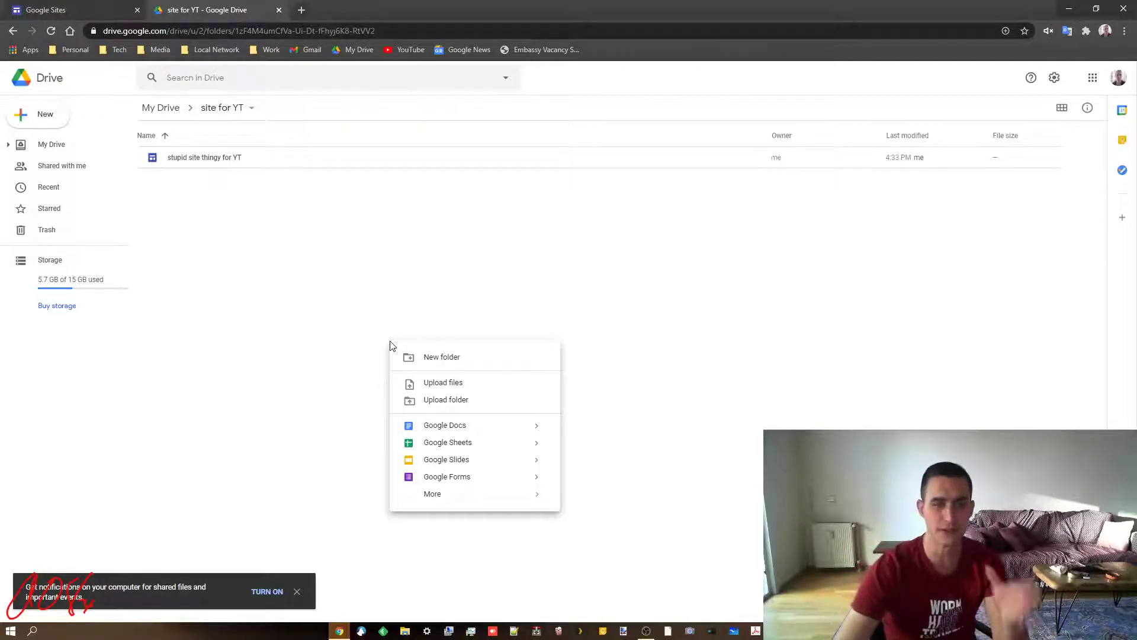
left_click(337, 257)
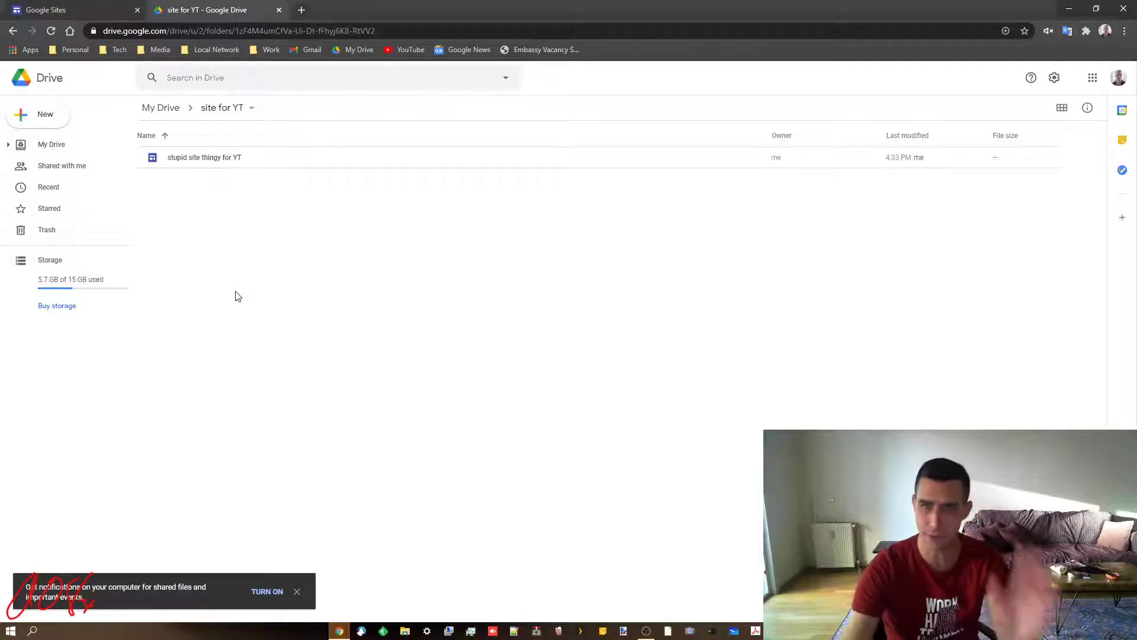
double_click(208, 162)
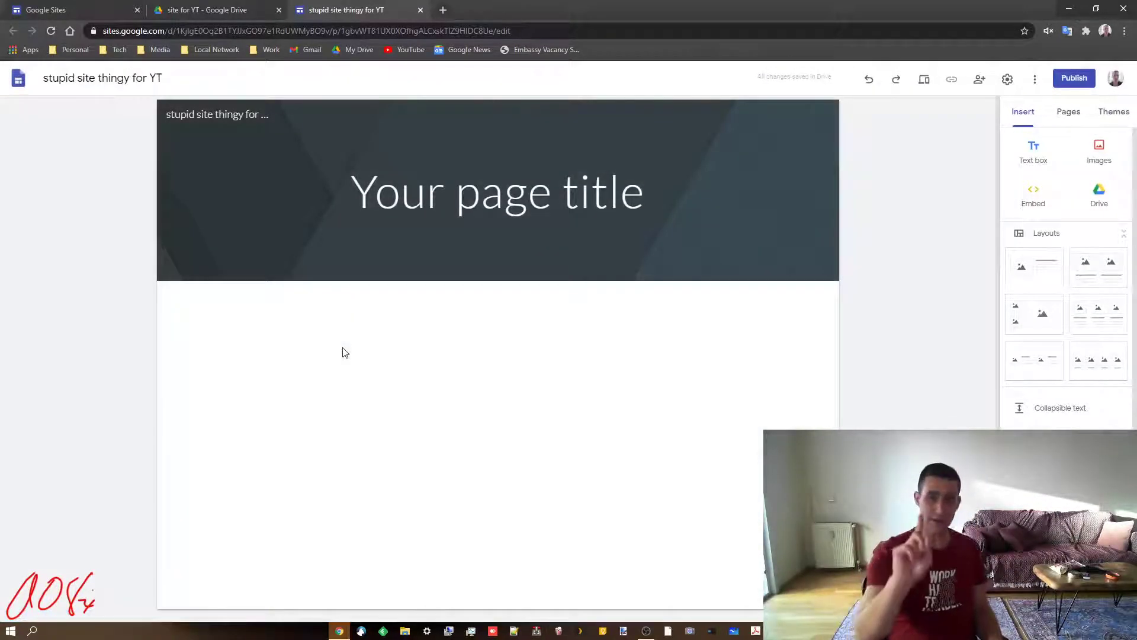
Replace the home page's placeholder title with "stupid title of page".
left_click(113, 78)
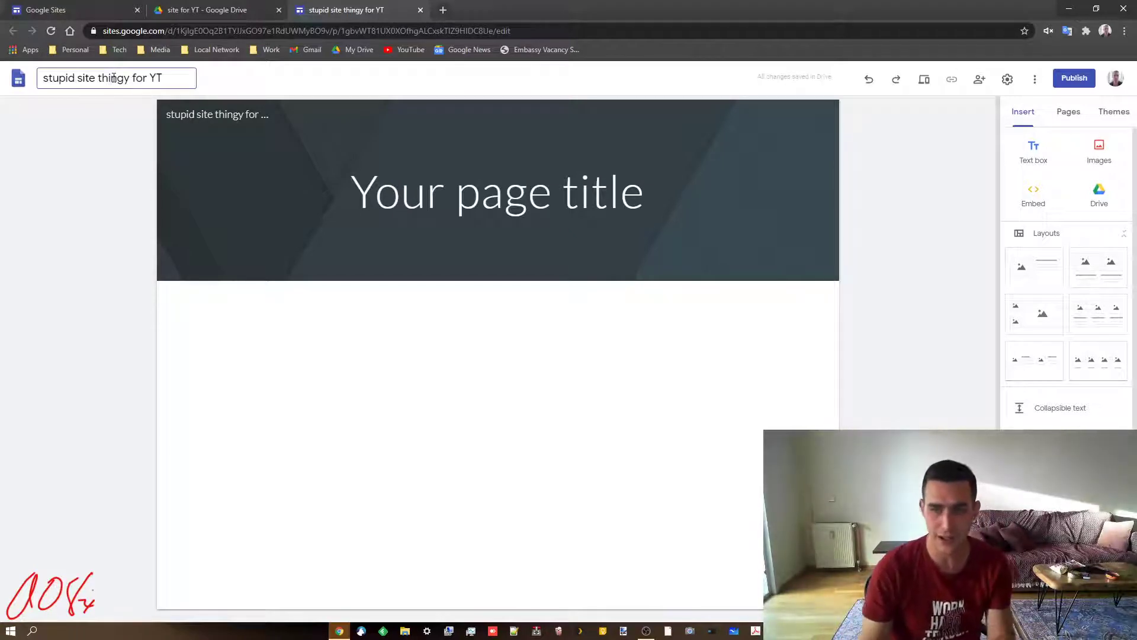
left_click(528, 191)
key("ctrl+a")
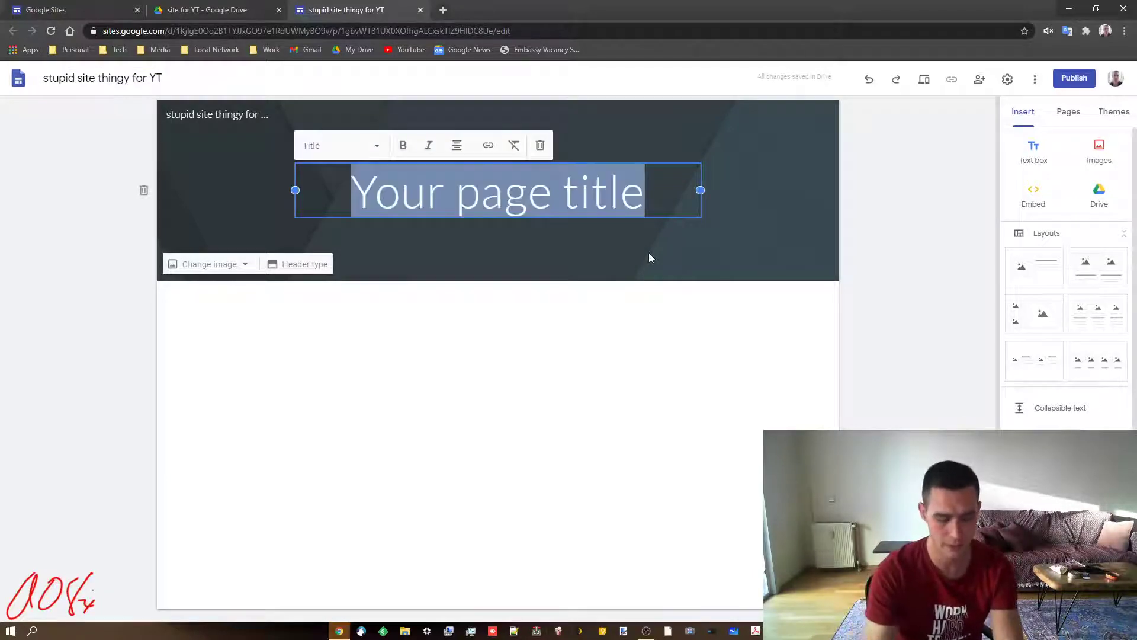
type("stupid title ")
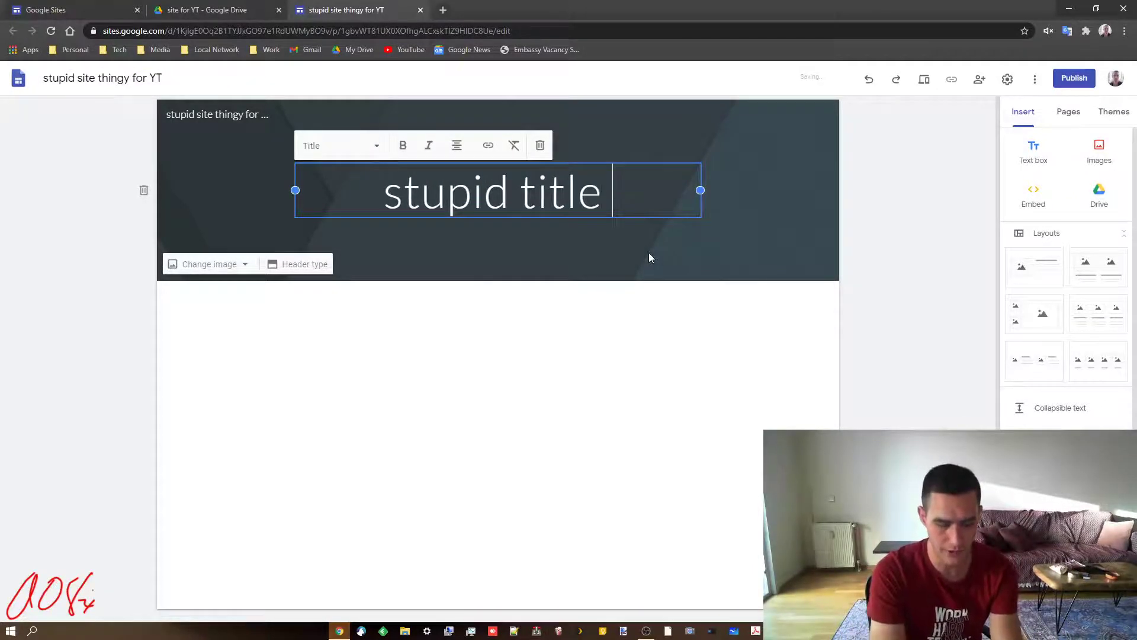
type("of page")
left_click(769, 398)
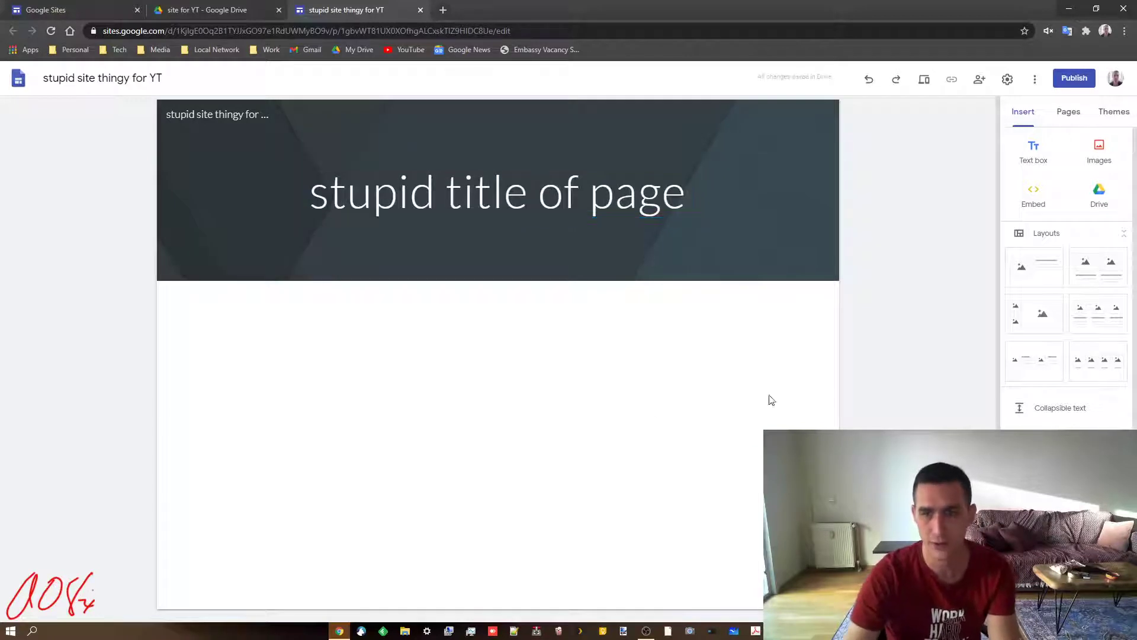
Add a new page named "another page" to the site.
left_click(1072, 108)
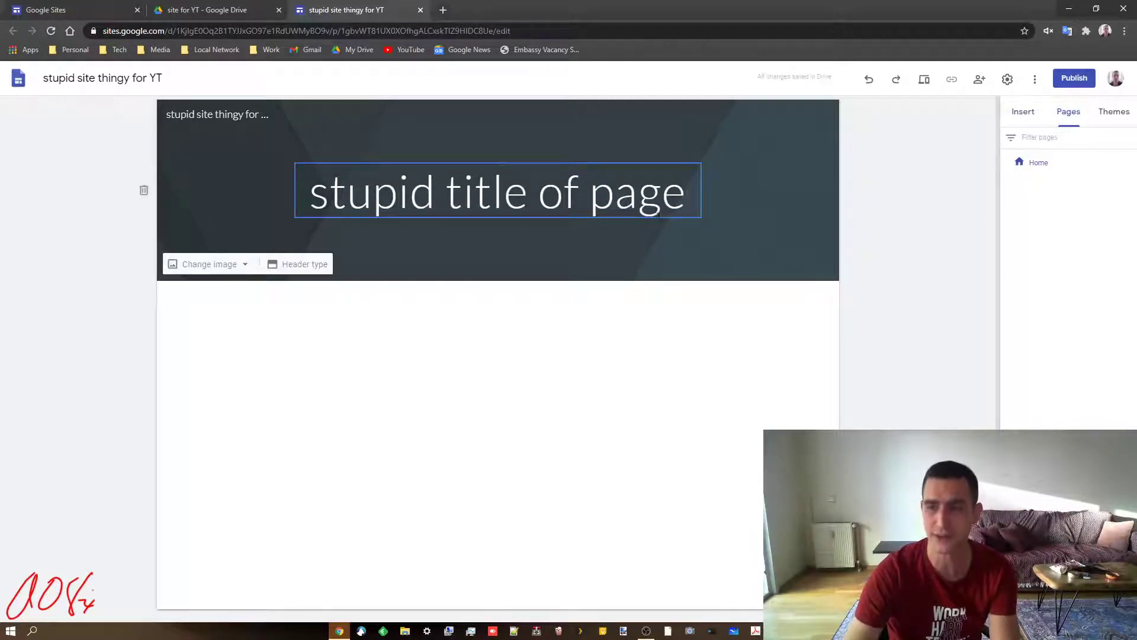
left_click(1111, 596)
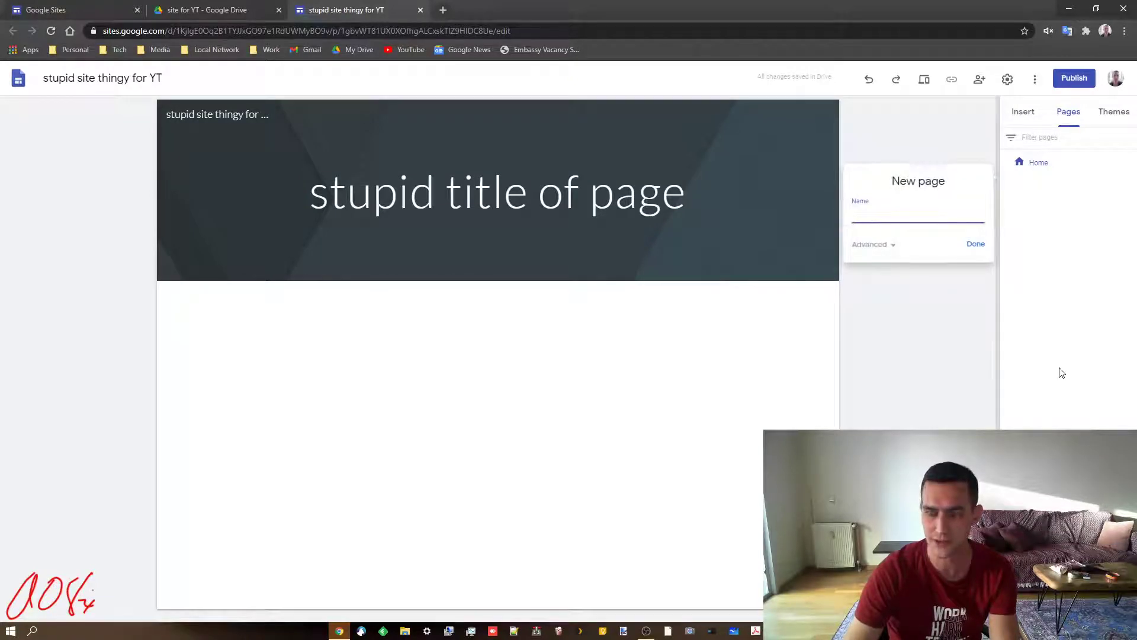
type("another page")
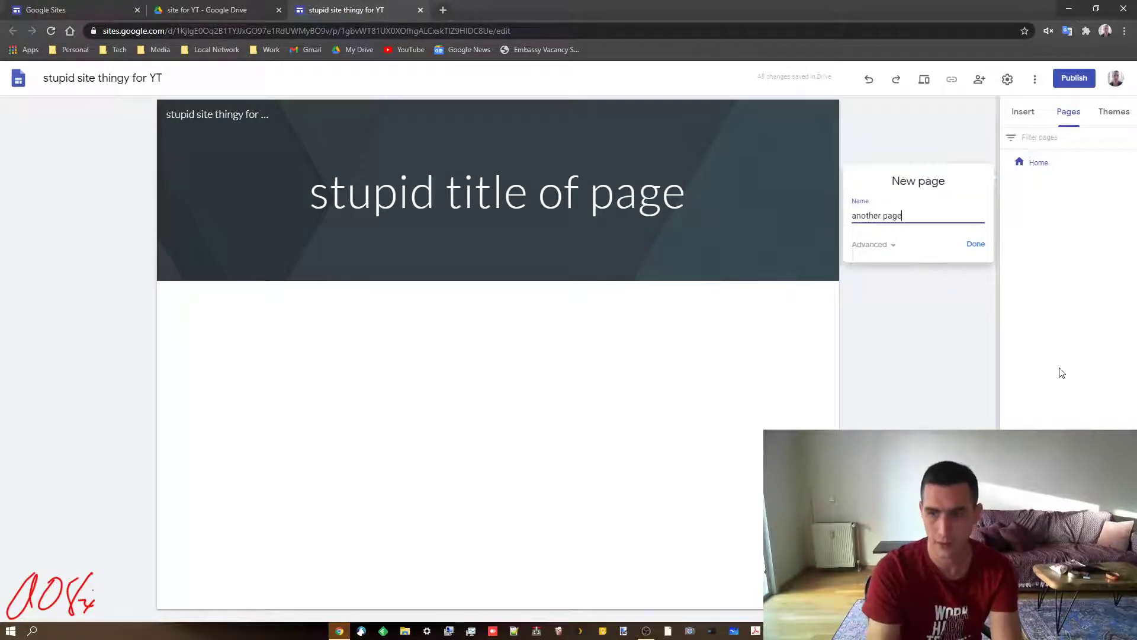
key("Return")
Add a new page named "third page" to the site.
left_click(1111, 595)
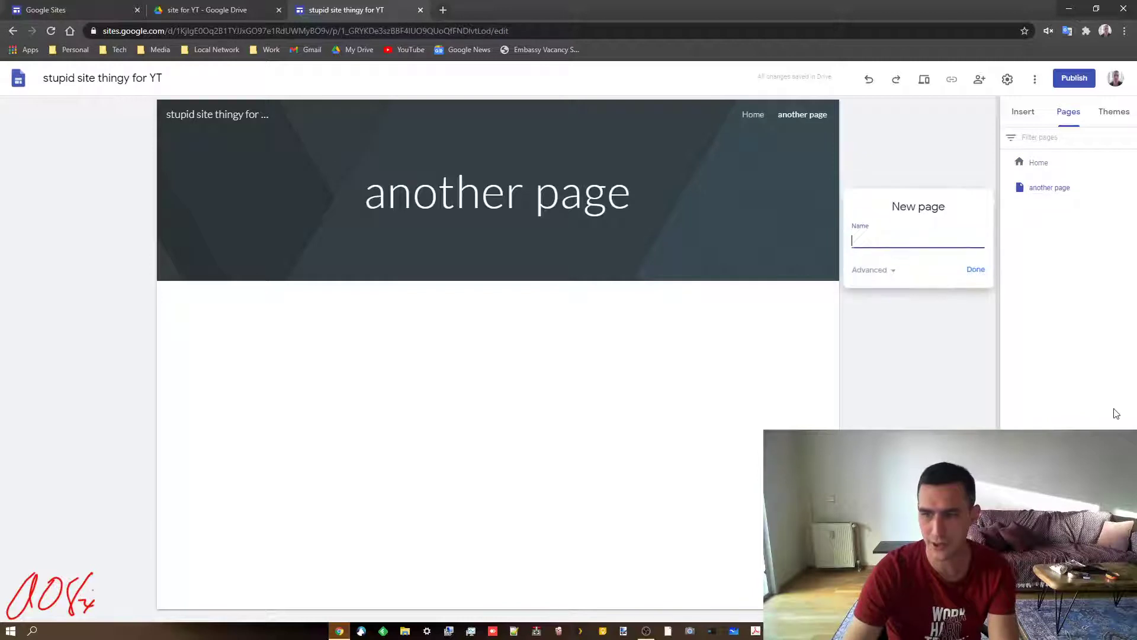
type("third pag")
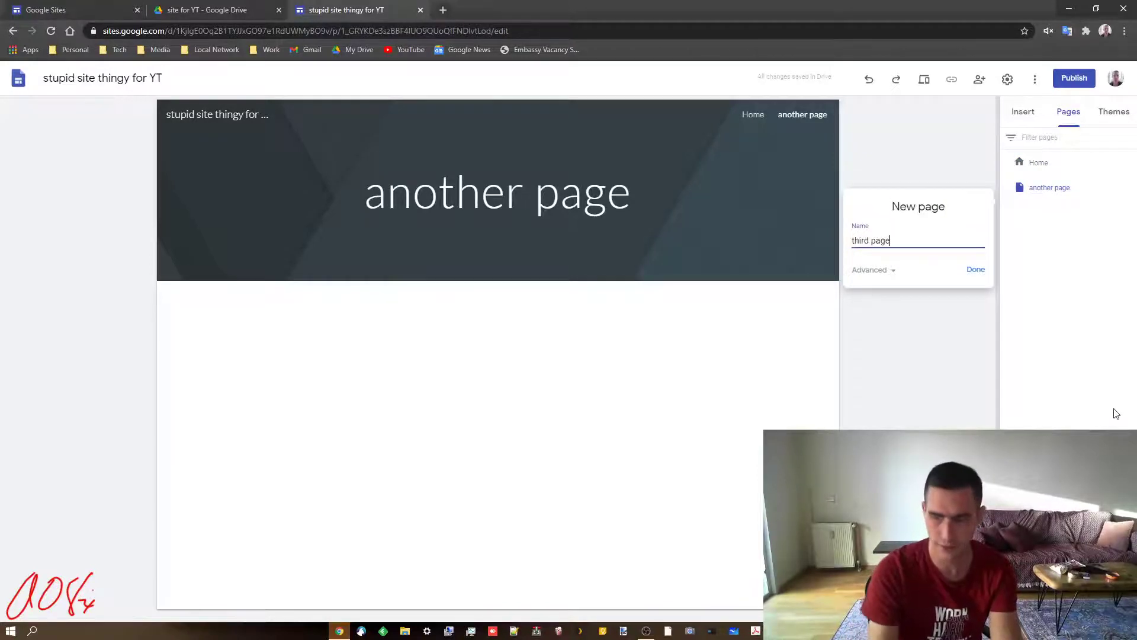
type("e")
key("Return")
Add a new page named "and so on" and return to the Home page.
left_click(1110, 595)
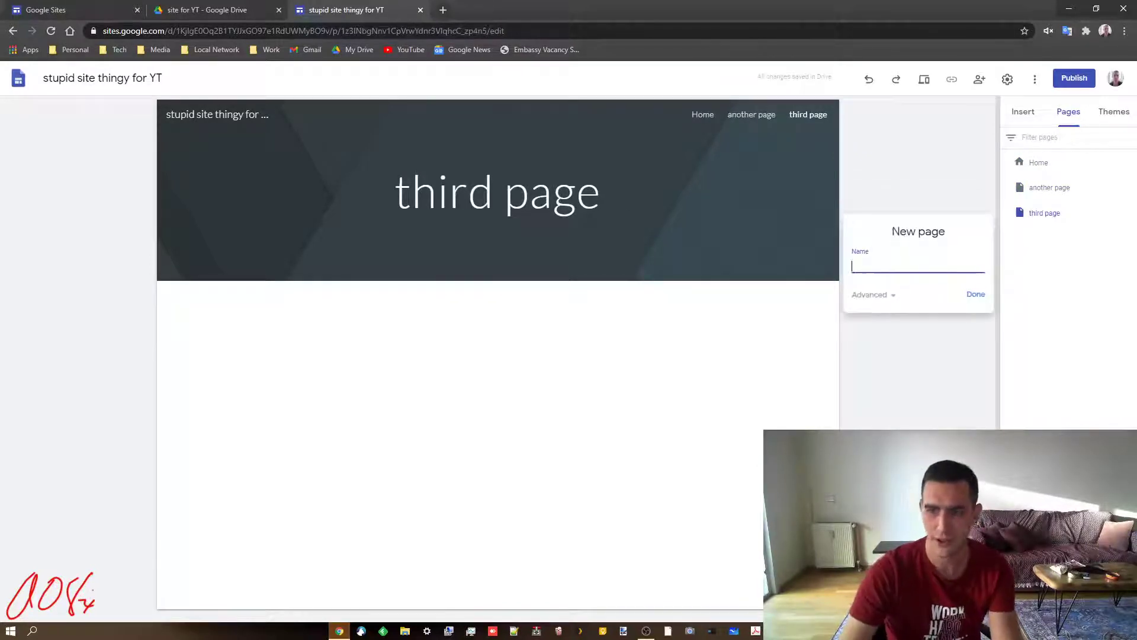
type("and so on")
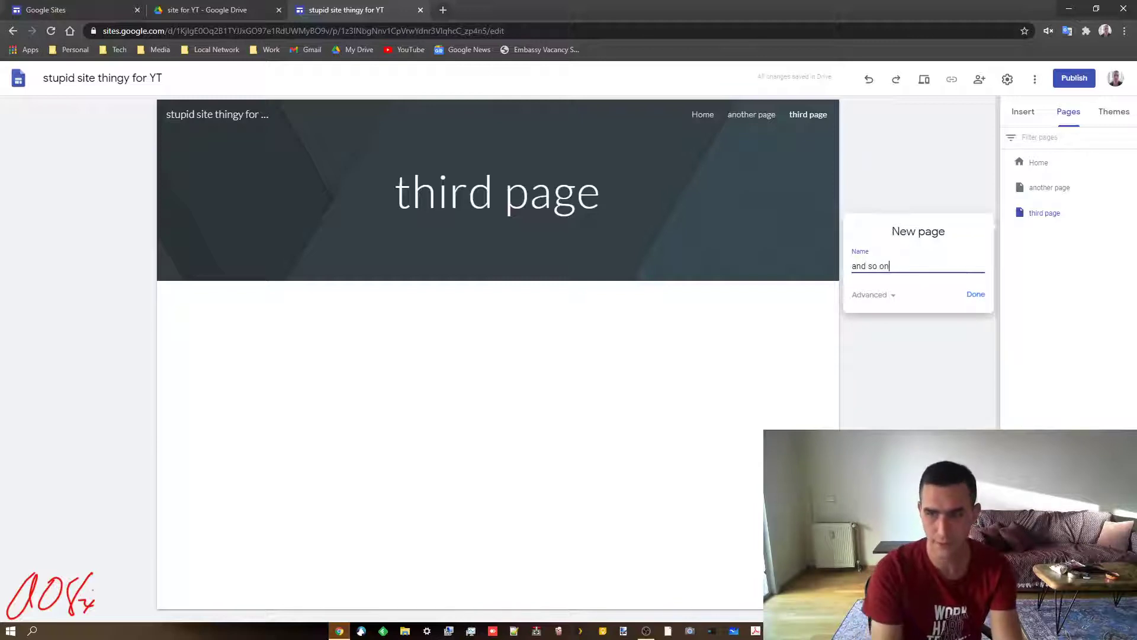
key("Return")
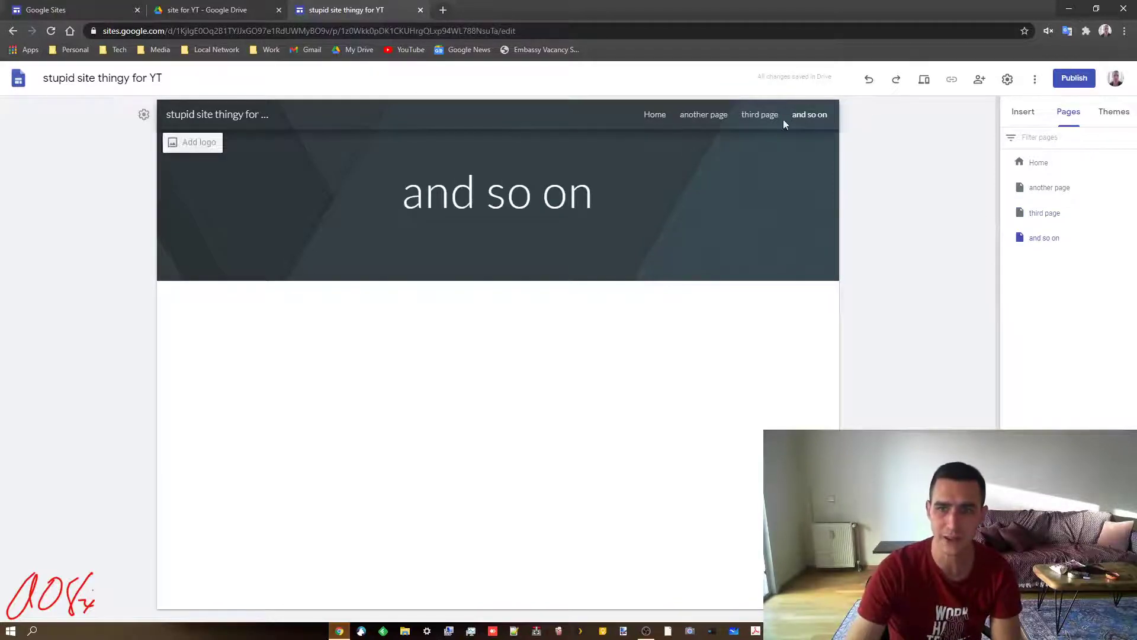
left_click(1046, 164)
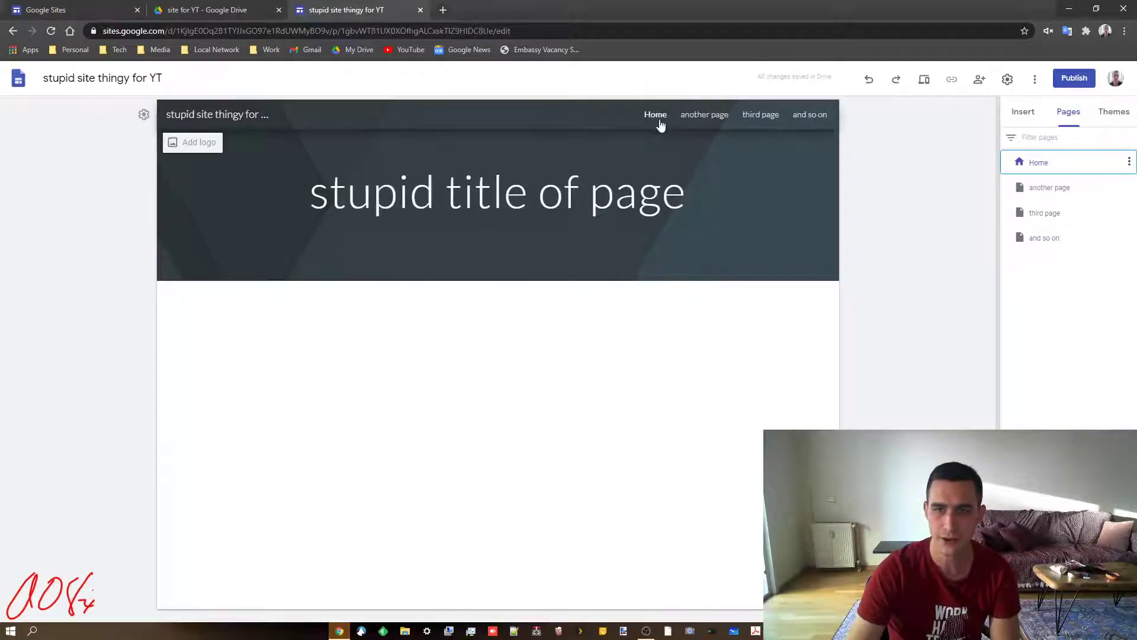
Visit each of the site's pages through the header navigation and return to Home.
left_click(711, 117)
left_click(747, 118)
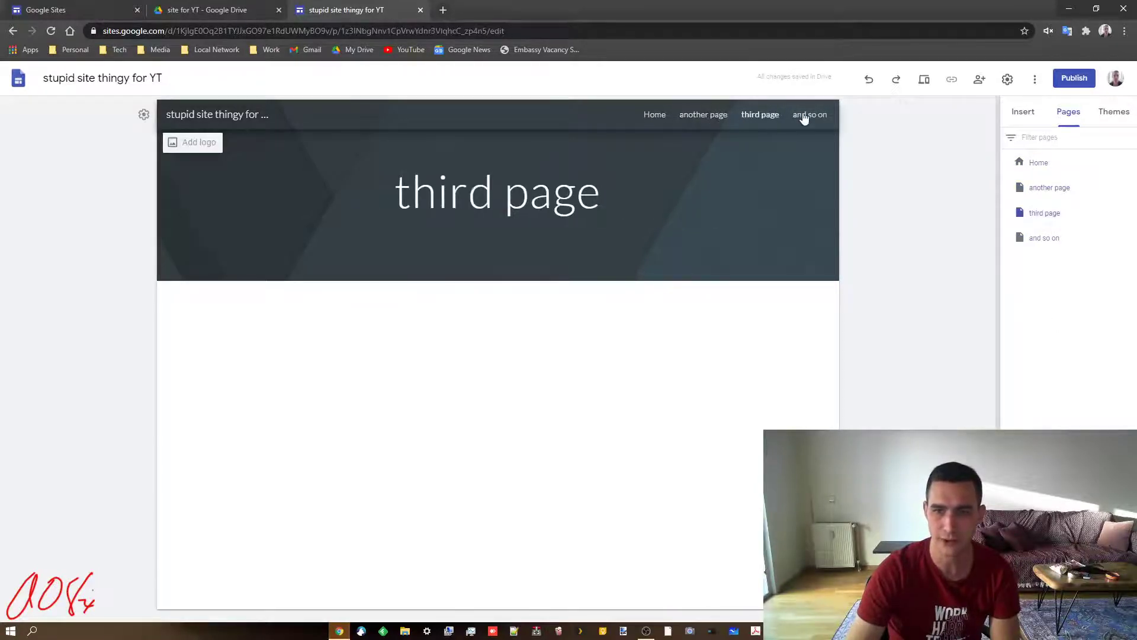
left_click(802, 115)
left_click(666, 114)
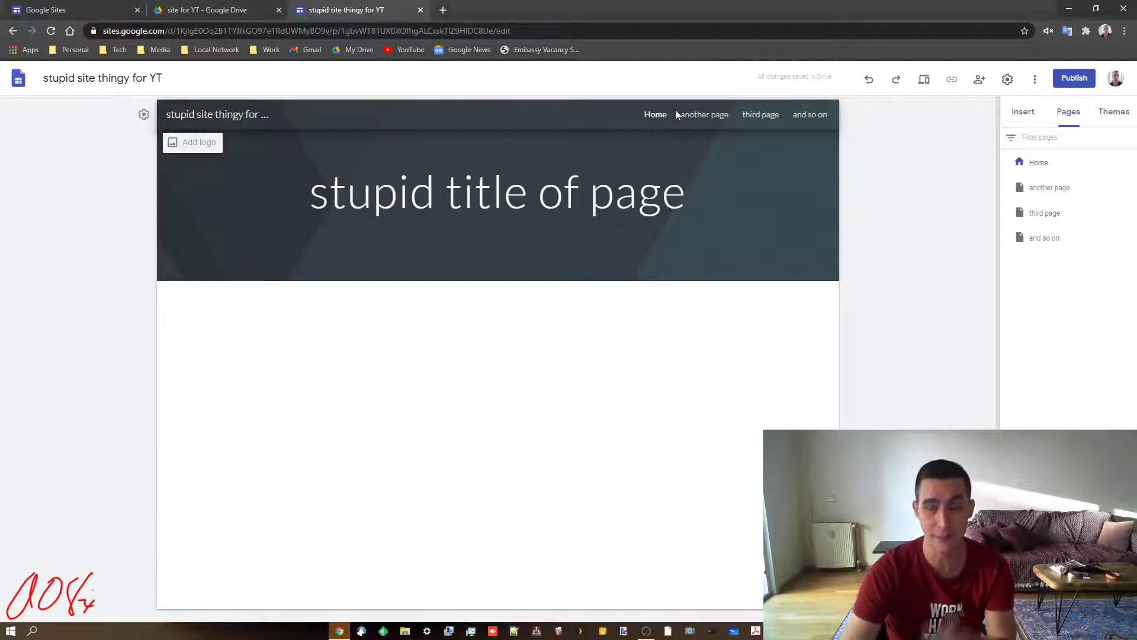
Set the site's navigation mode to Side in the site settings.
left_click(1007, 81)
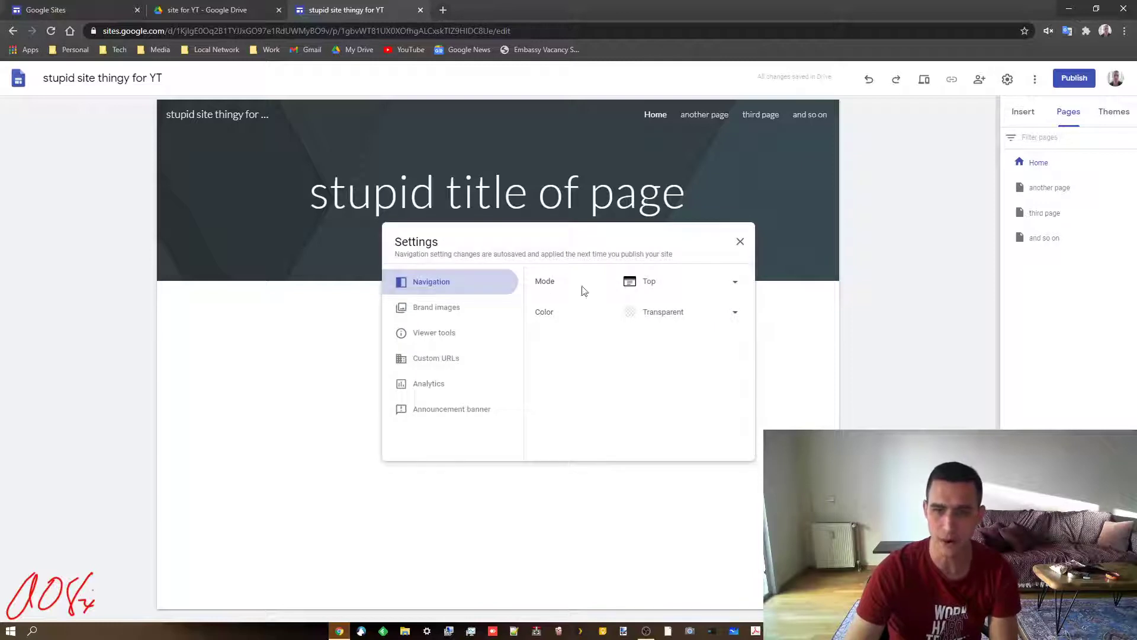
left_click(698, 289)
left_click(678, 309)
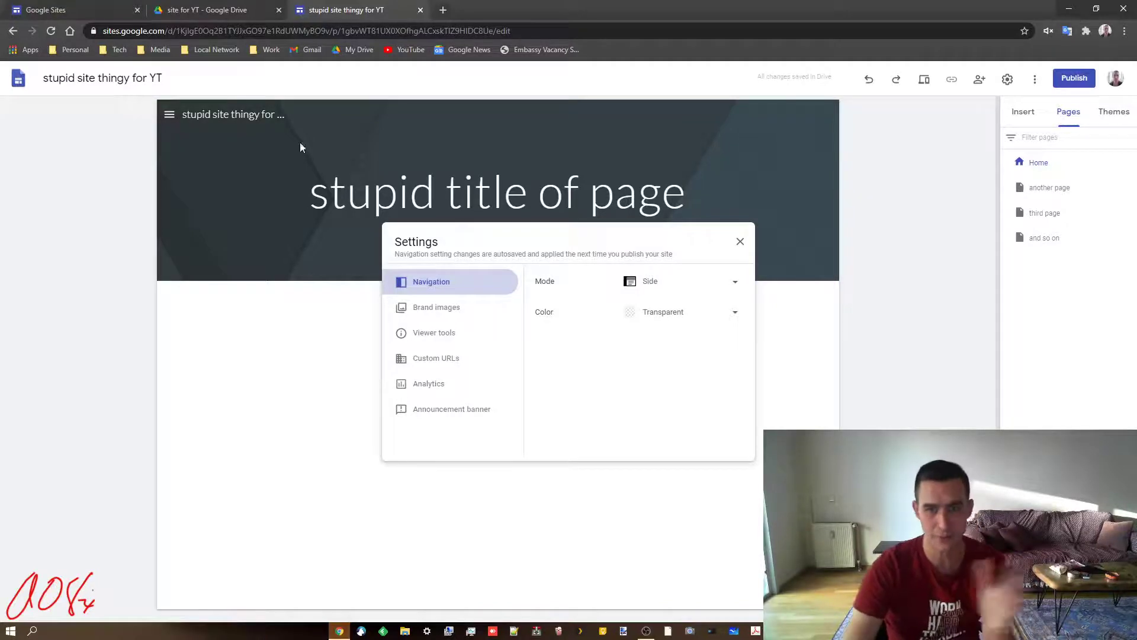
left_click(740, 241)
Browse "another page", "and so on" and Home through the site's side menu, finishing on "another page".
left_click(169, 114)
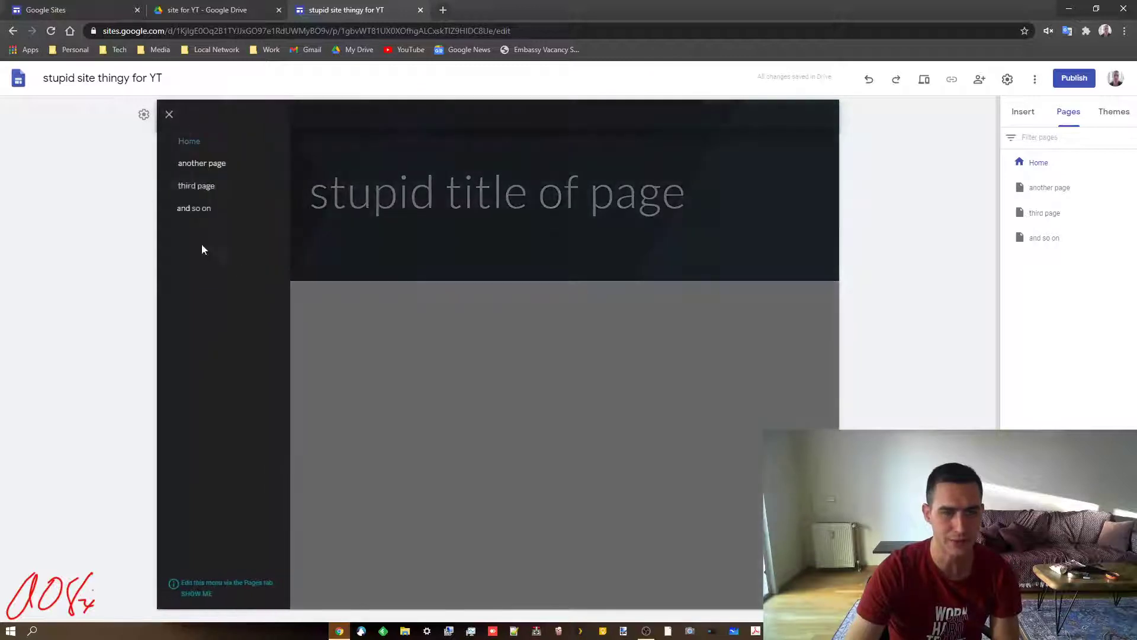
left_click(188, 166)
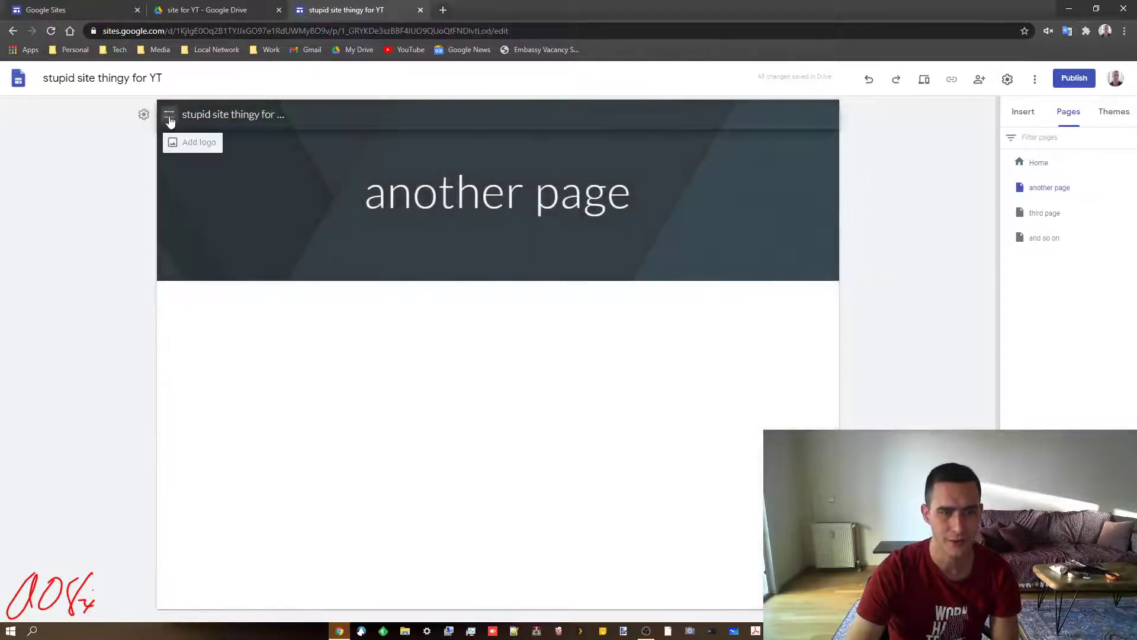
left_click(170, 119)
left_click(189, 211)
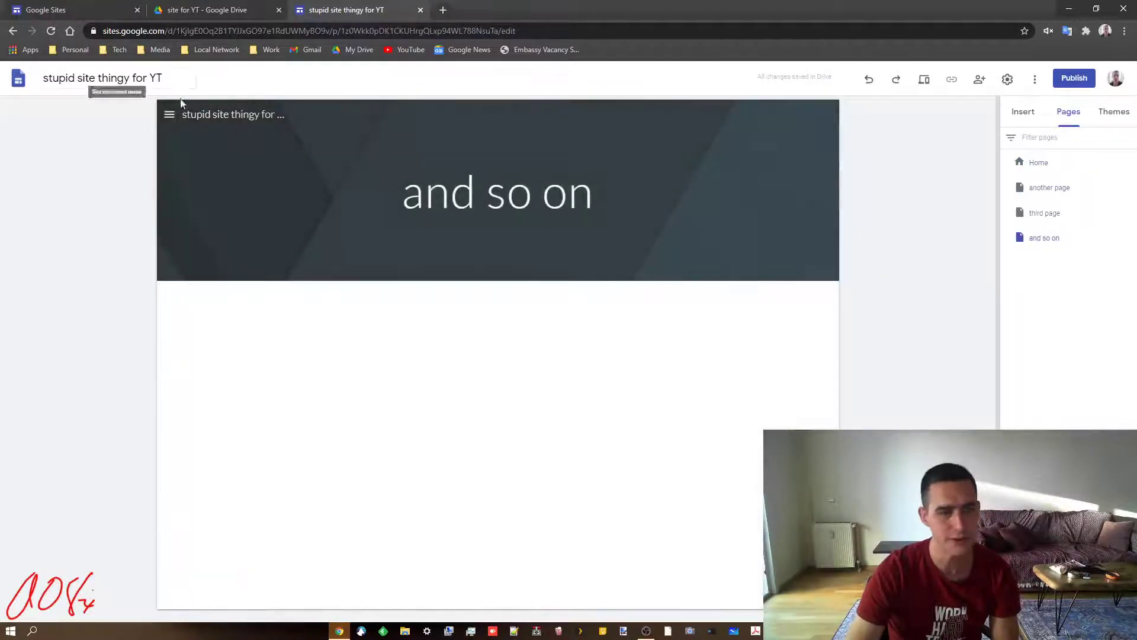
left_click(171, 118)
left_click(189, 143)
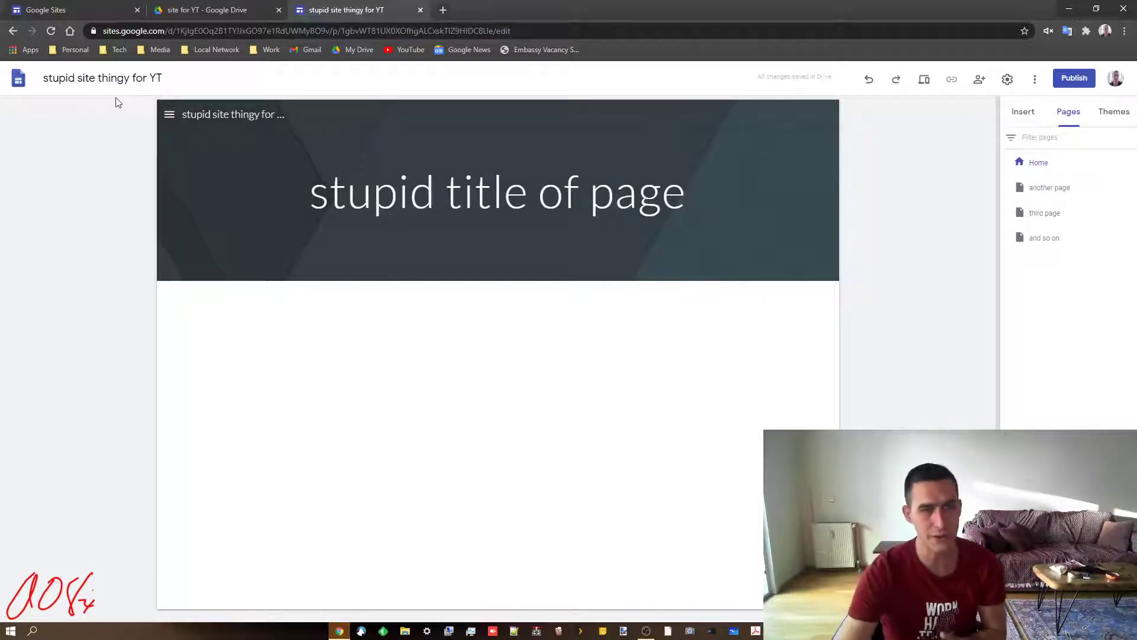
left_click(169, 115)
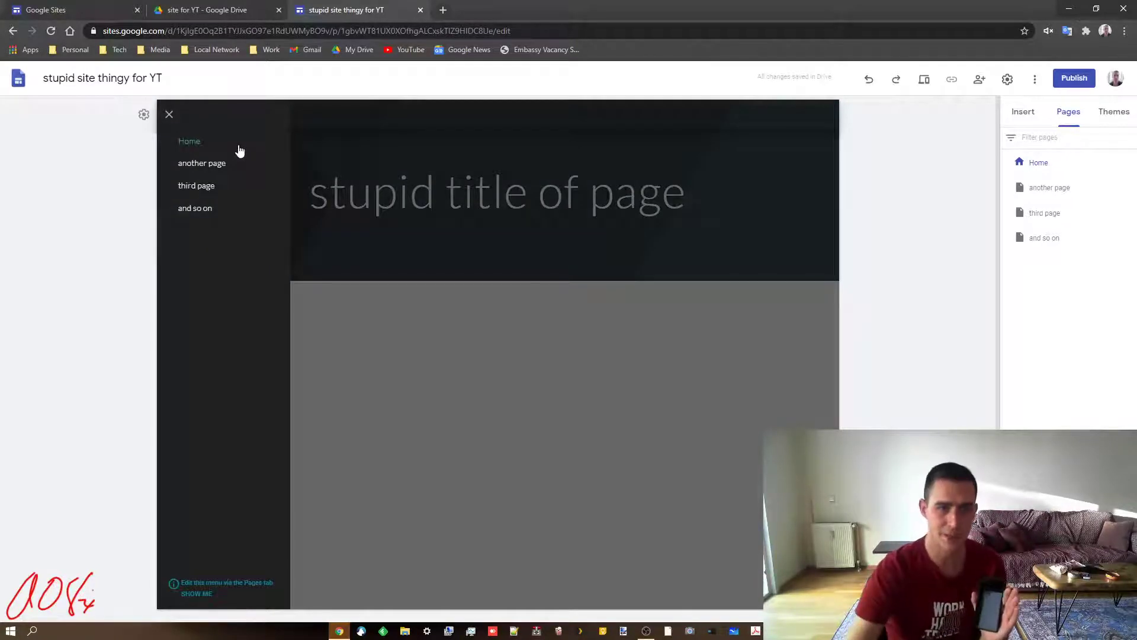
left_click(203, 166)
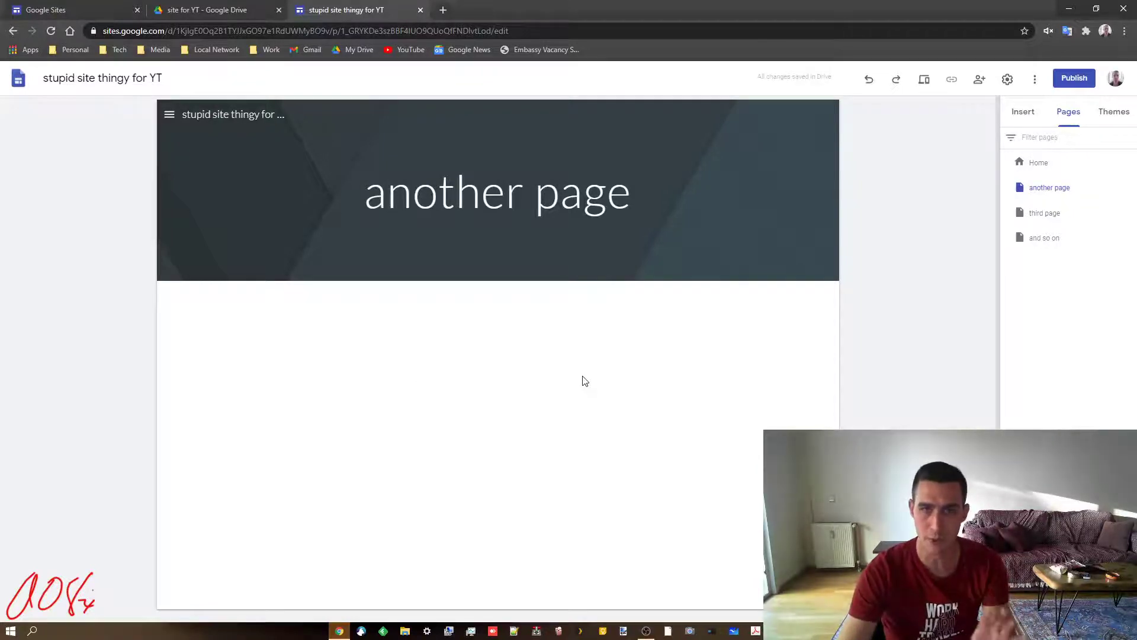
left_click(169, 114)
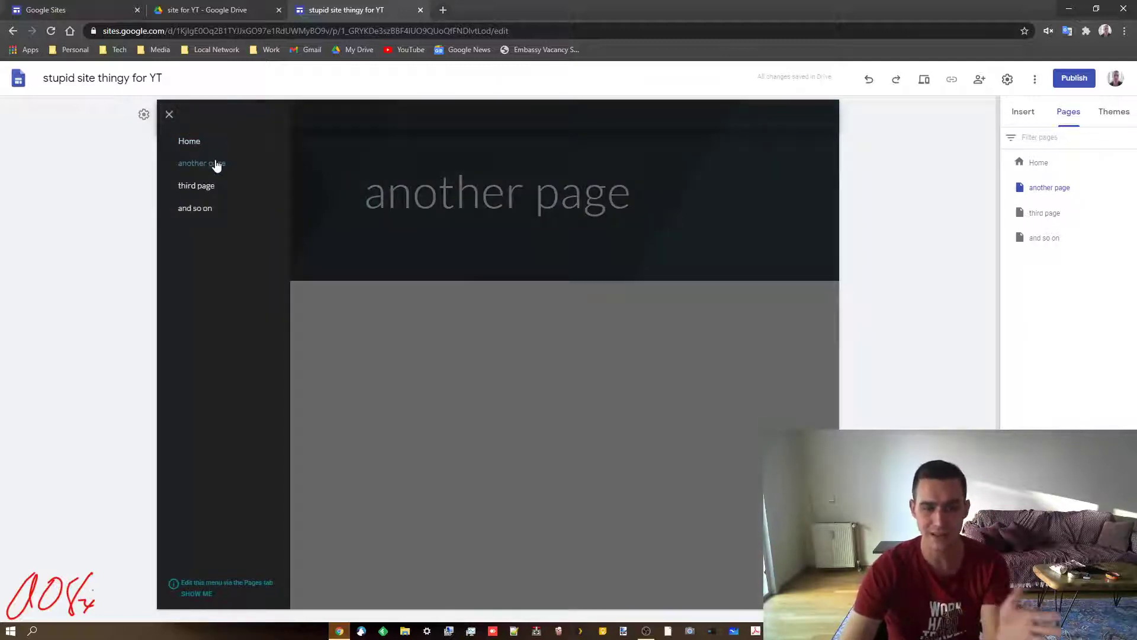
left_click(494, 367)
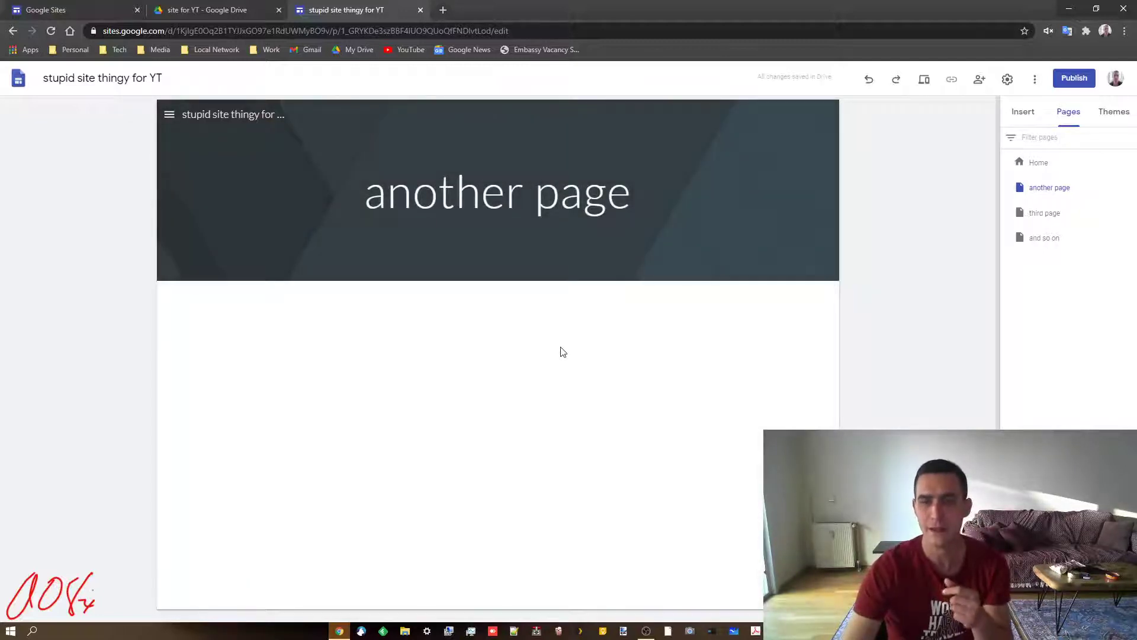
Set the site's navigation mode to Top and its color to White.
left_click(1007, 78)
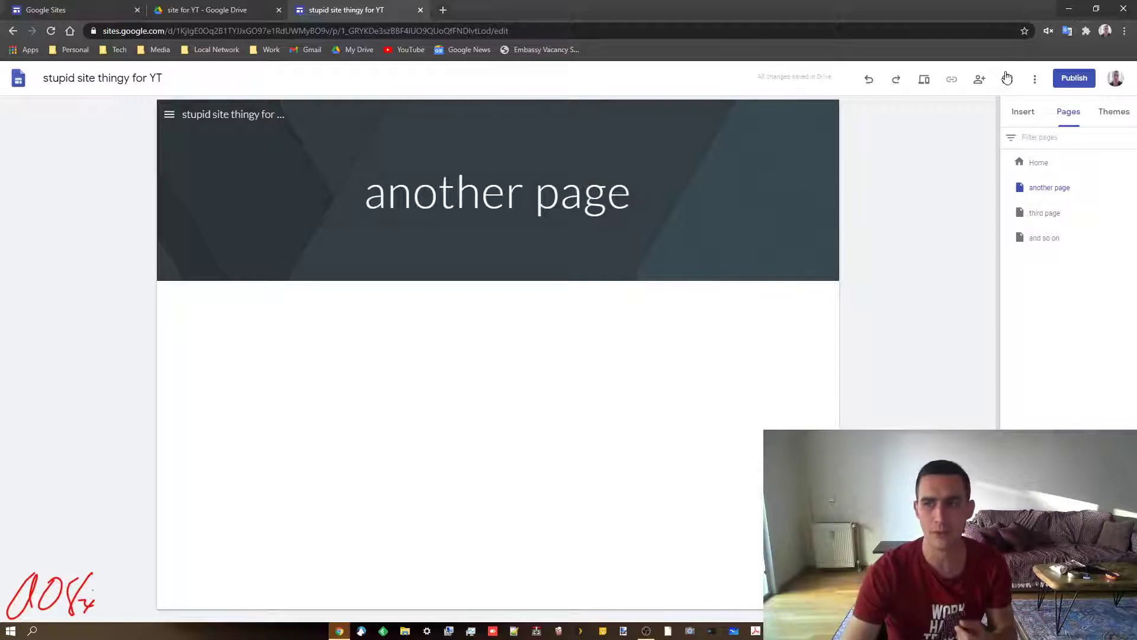
left_click(716, 282)
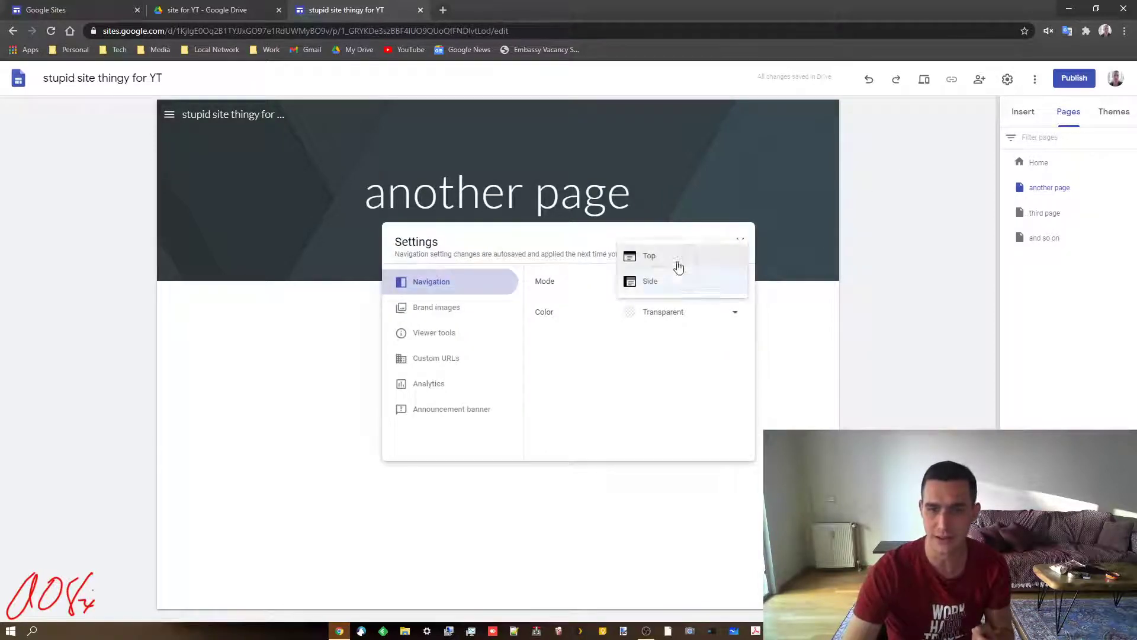
left_click(676, 263)
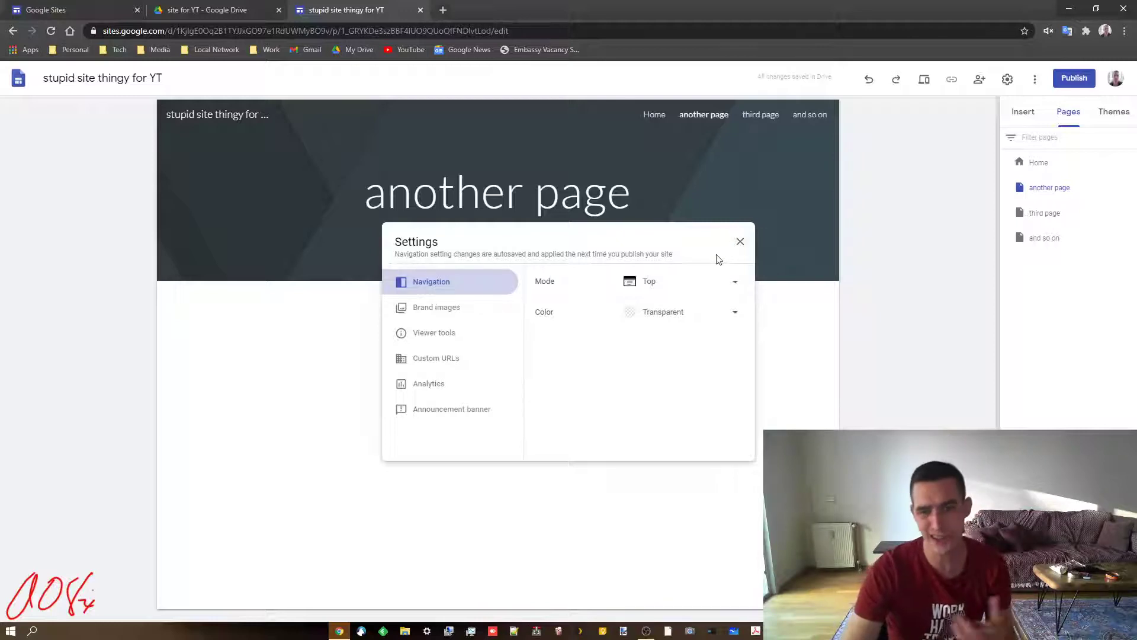
left_click(708, 315)
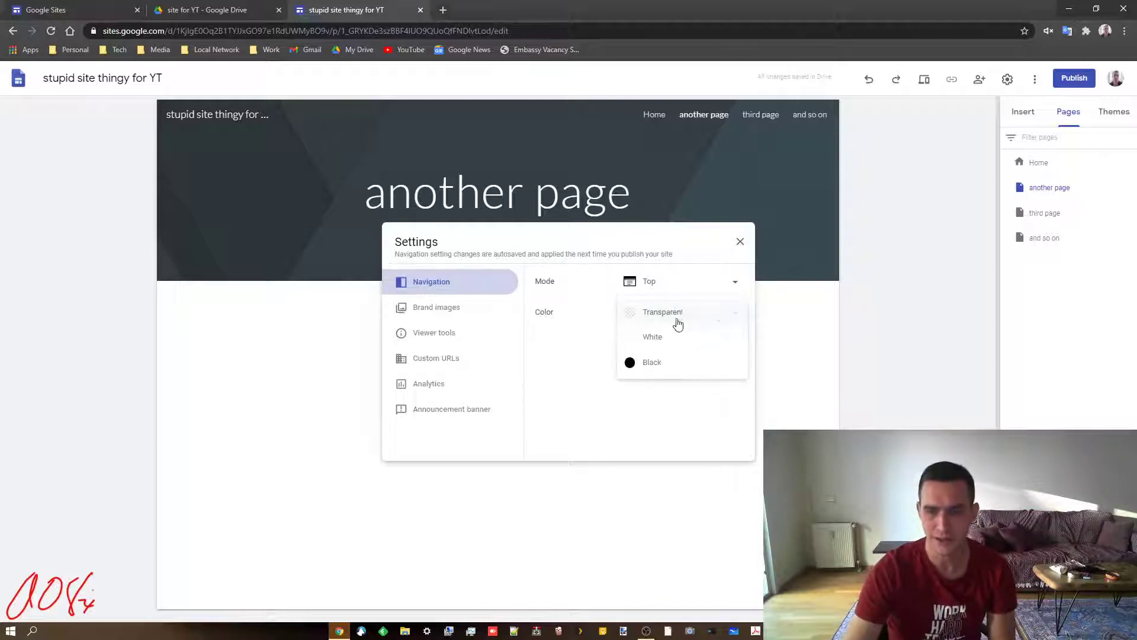
left_click(654, 339)
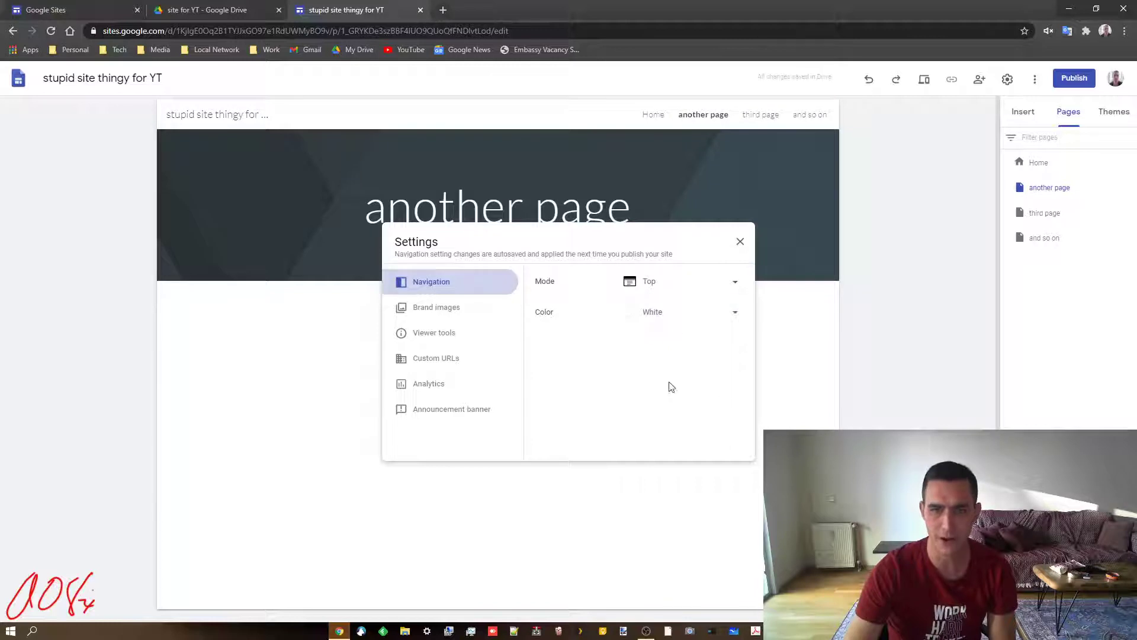
left_click(741, 241)
Set the navigation mode to Side and check how the page list looks in the white side menu.
left_click(1007, 80)
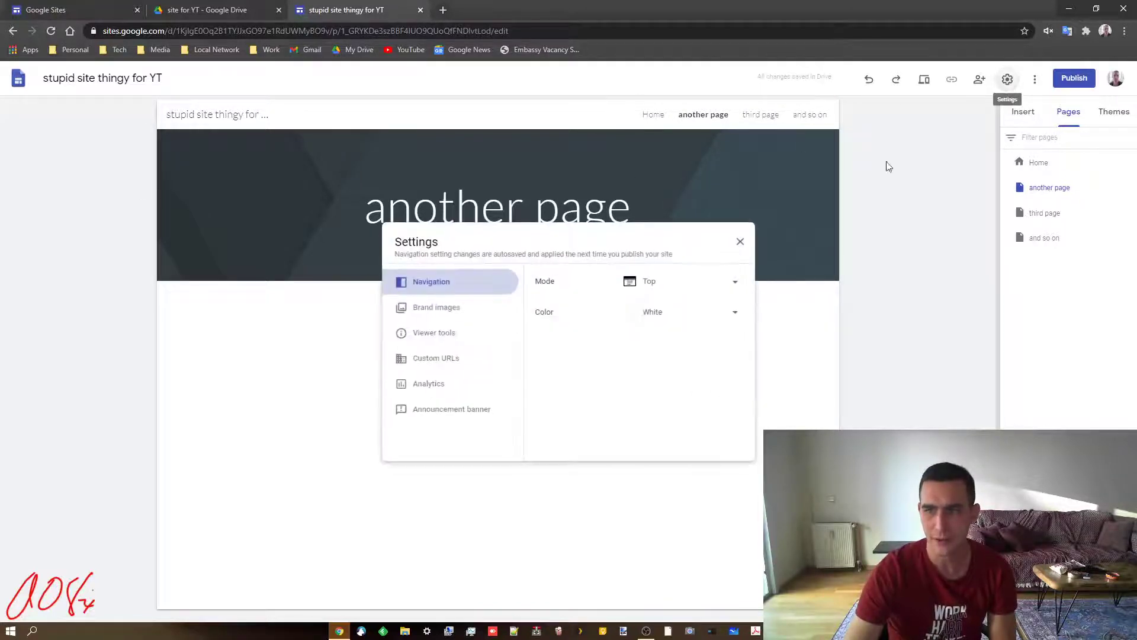
left_click(673, 284)
left_click(696, 314)
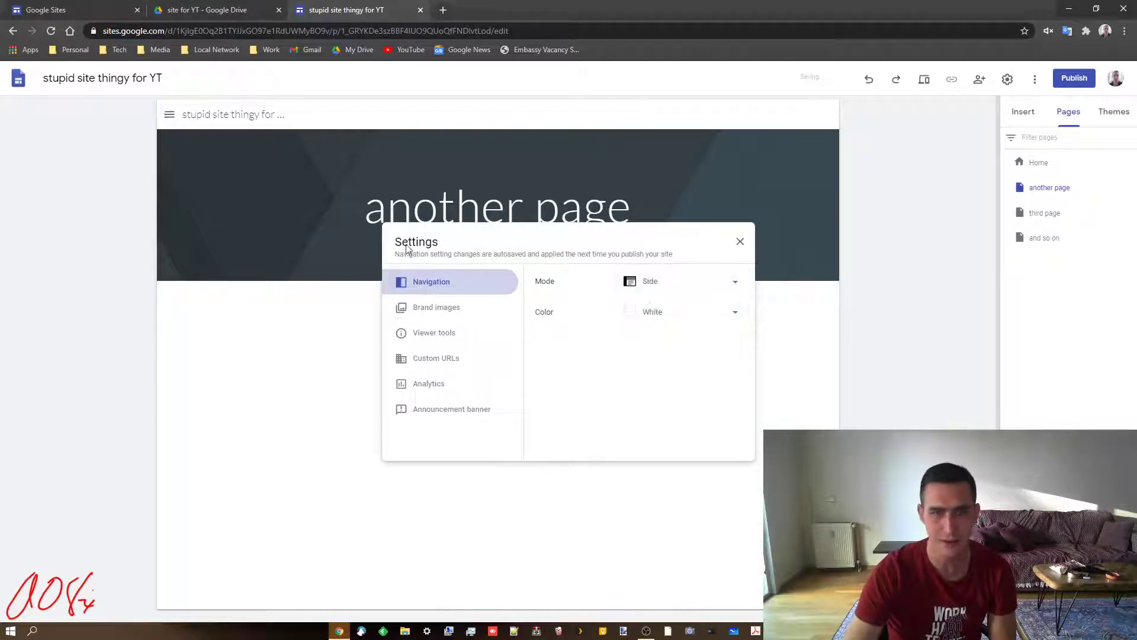
left_click(170, 117)
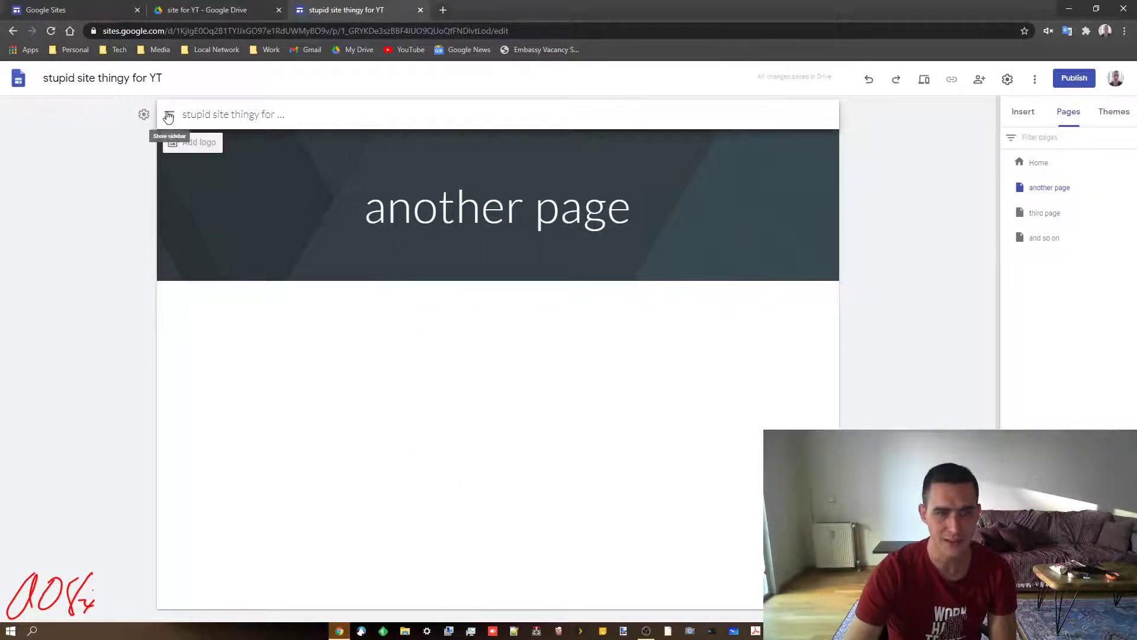
left_click(170, 116)
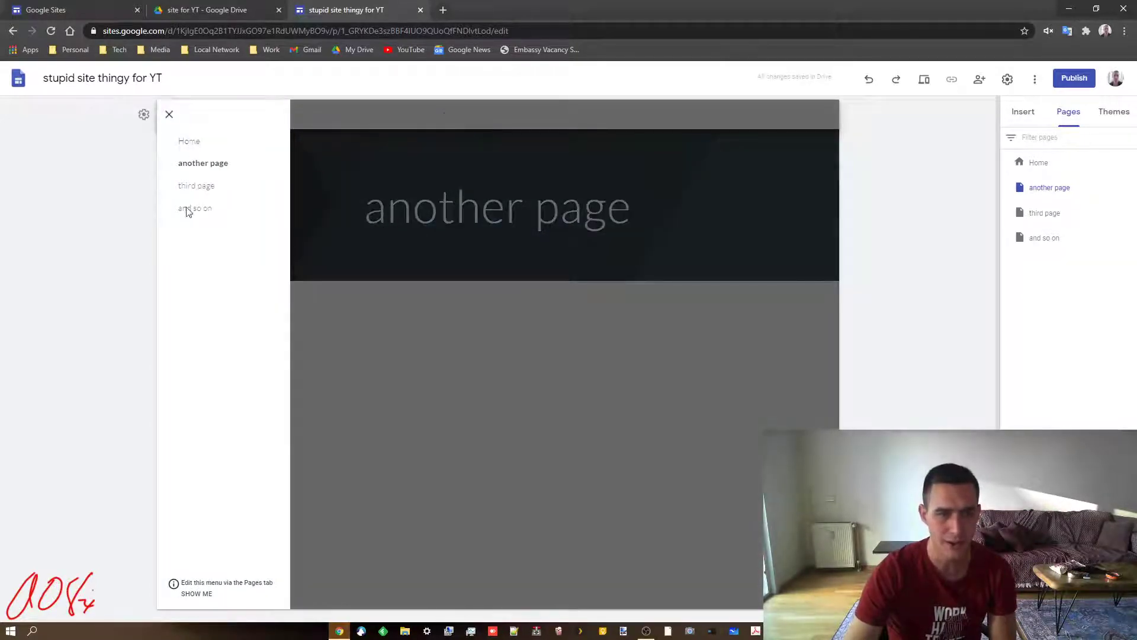
left_click(170, 115)
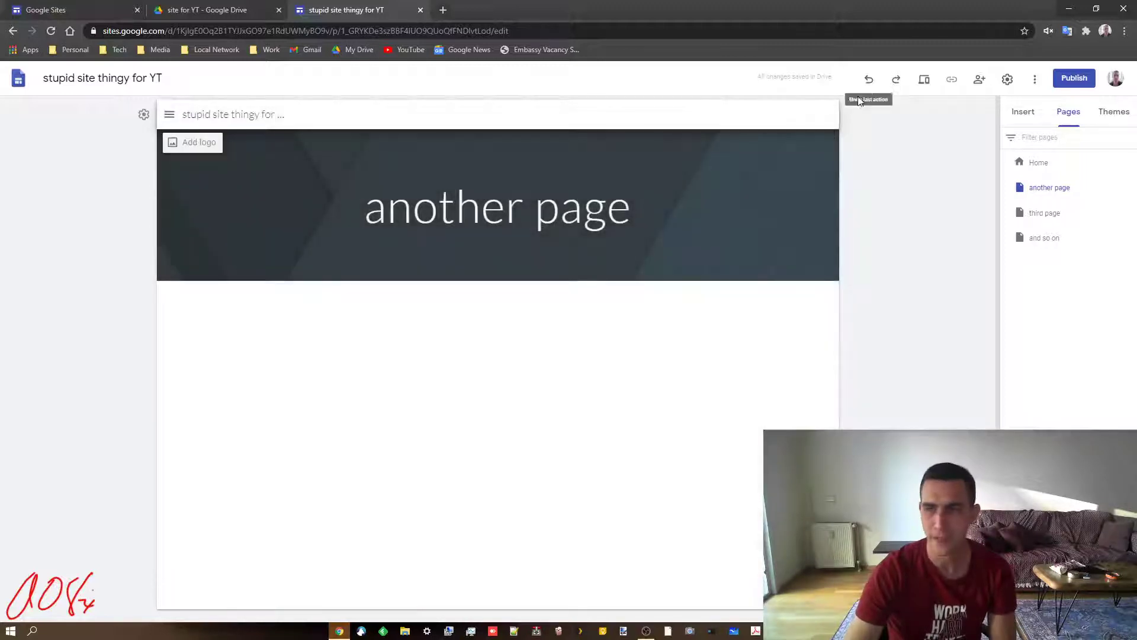
Review the navigation color choices and the brand image settings for the logo and favicon.
left_click(1008, 81)
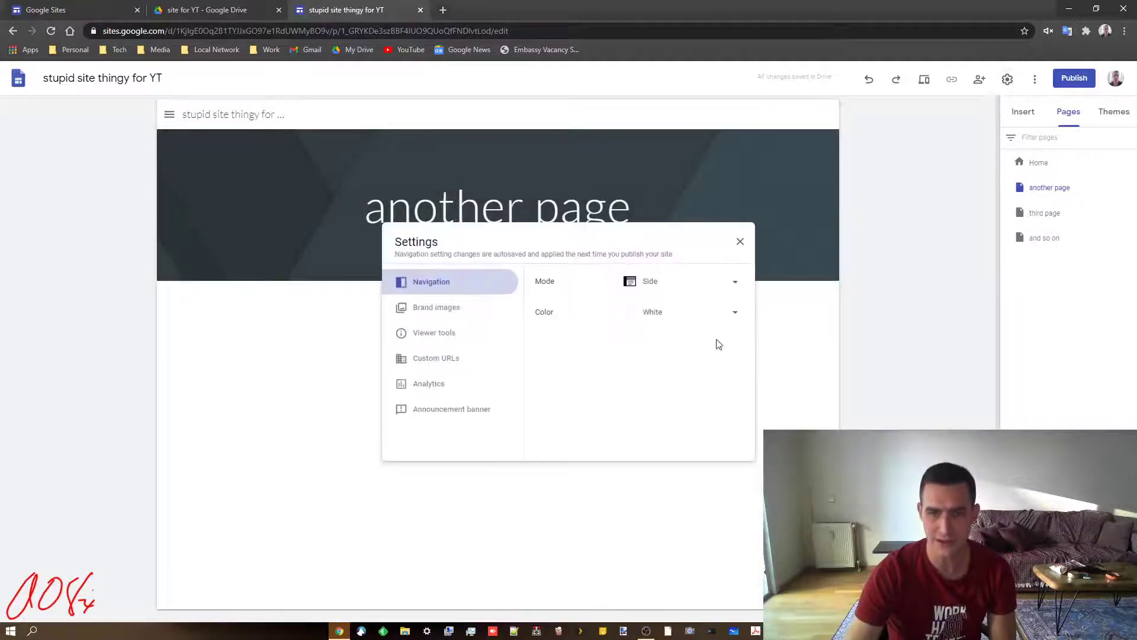
left_click(735, 314)
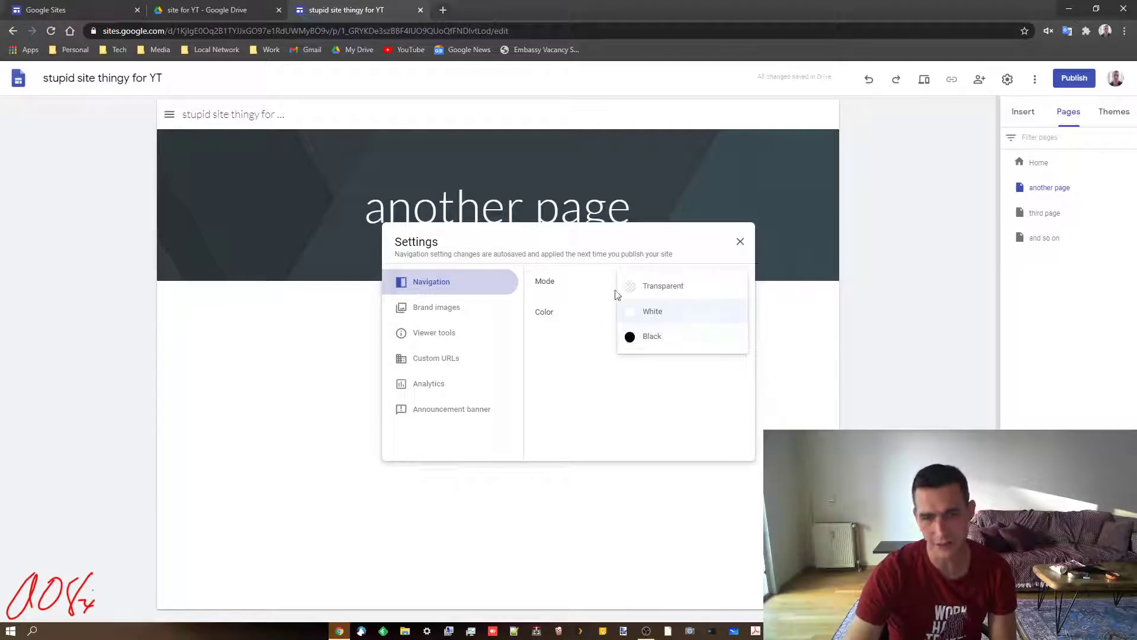
left_click(440, 307)
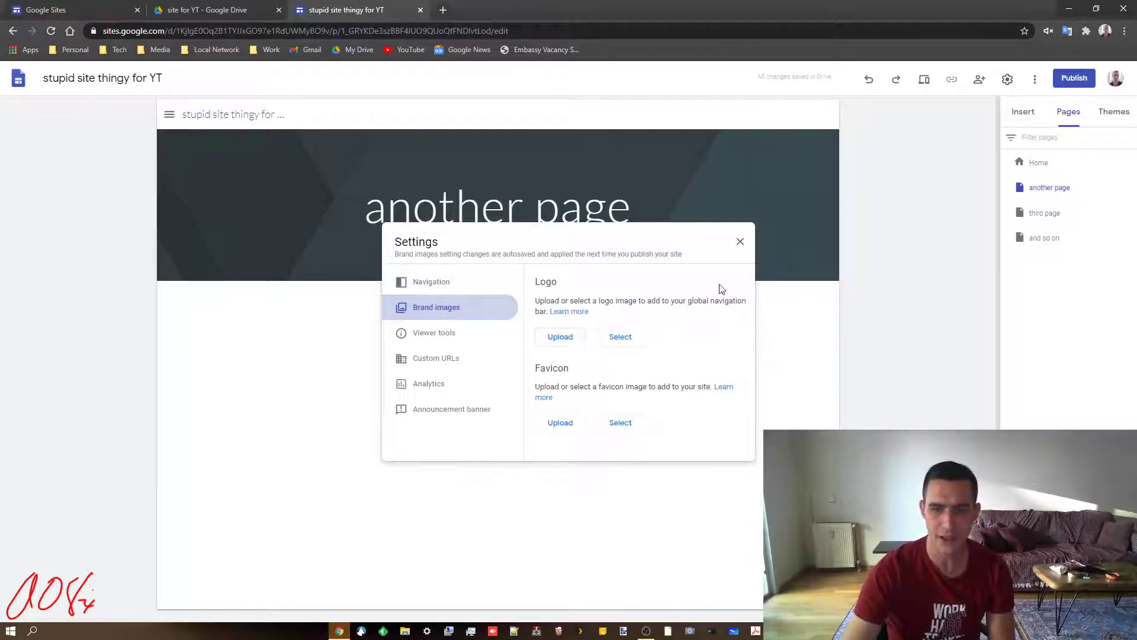
left_click(740, 241)
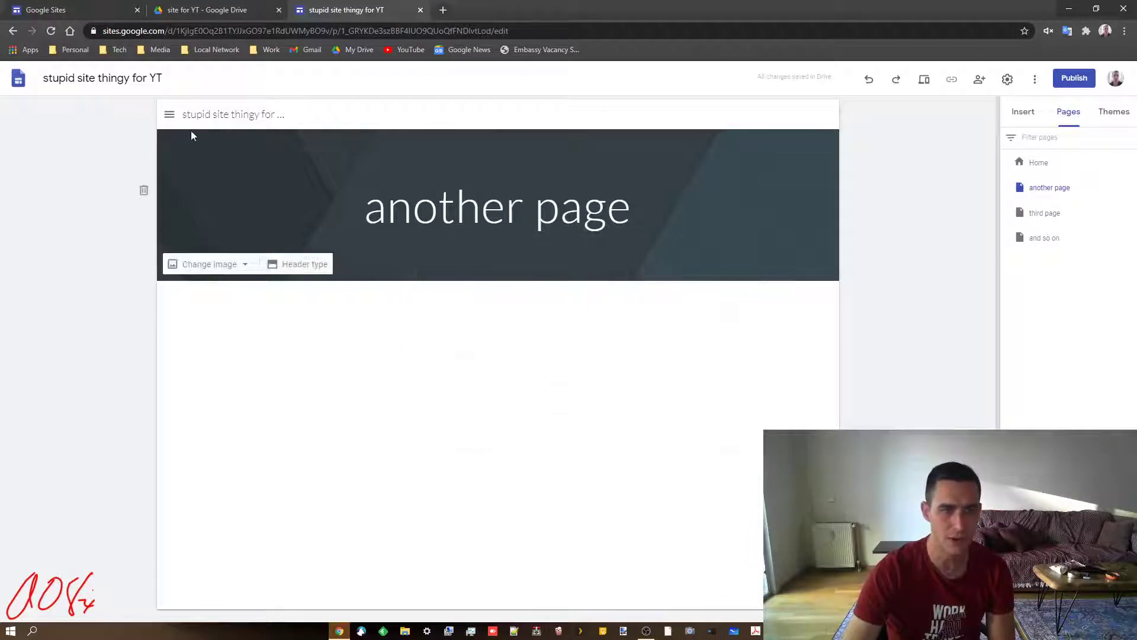
Replace the site name in the page header with "my stupid page".
mouse_move(194, 138)
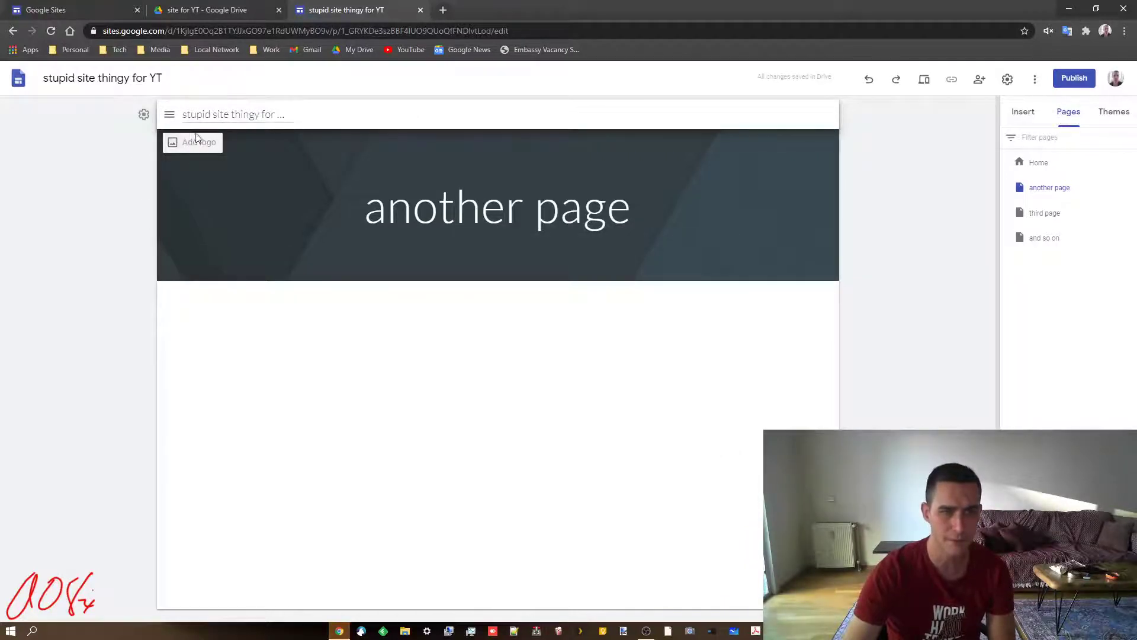
left_click(203, 119)
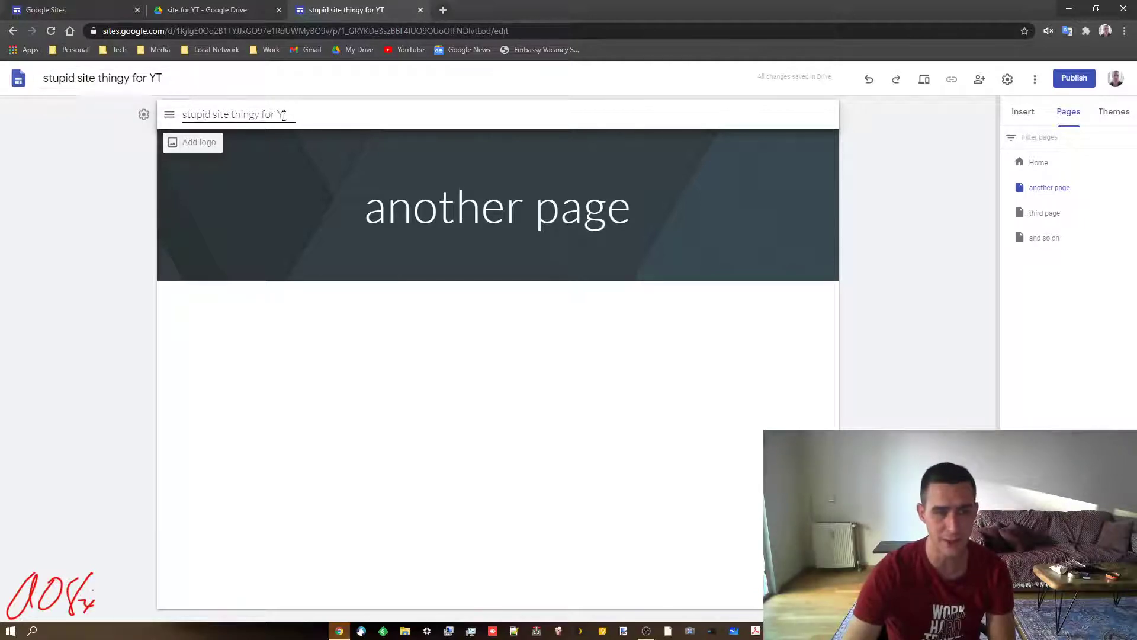
left_click_drag(285, 114, 179, 114)
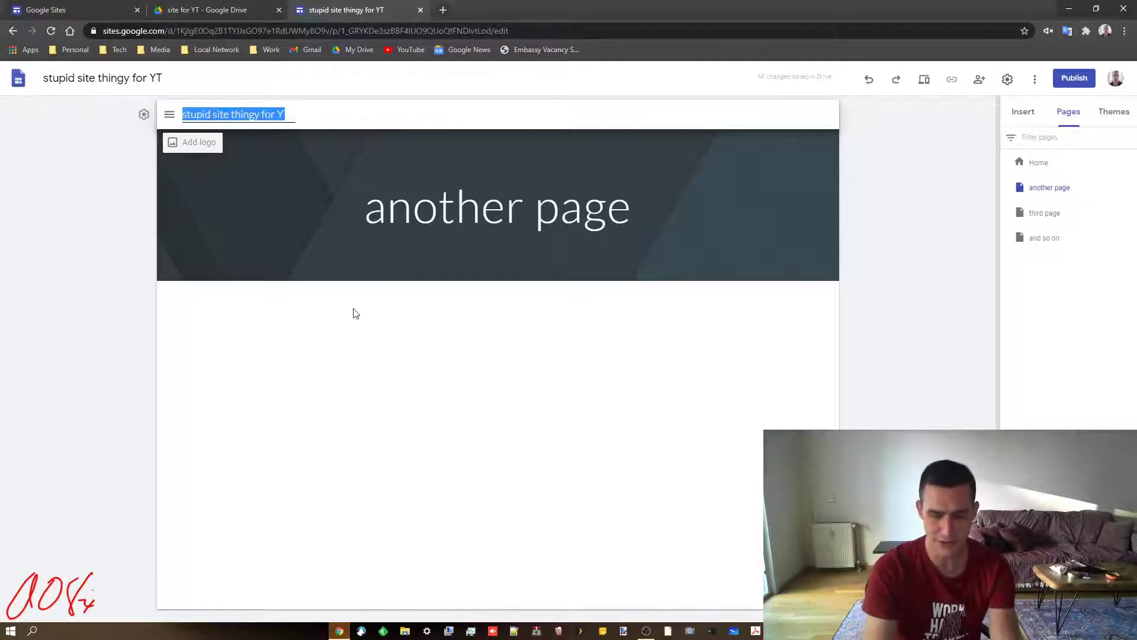
key("BackSpace")
type("my st")
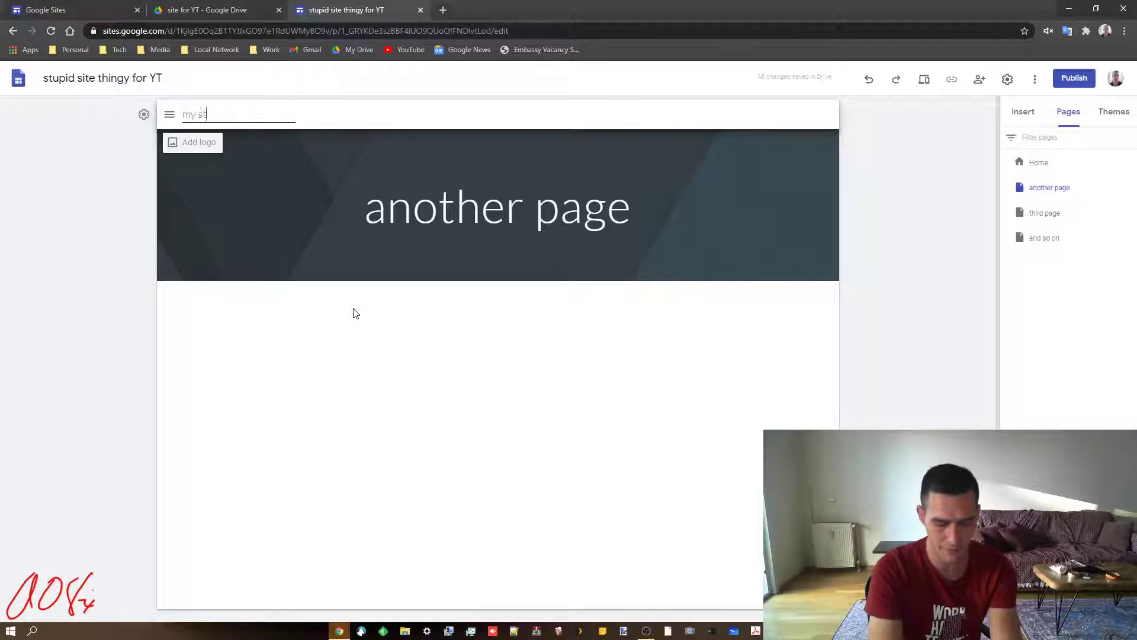
type("upid page")
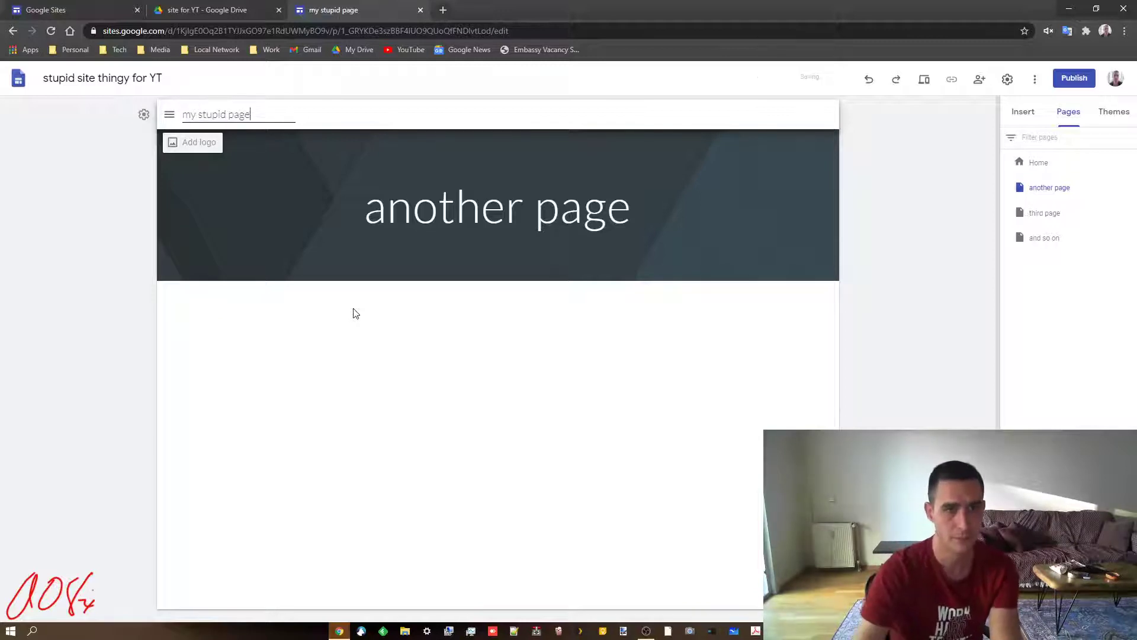
left_click(673, 409)
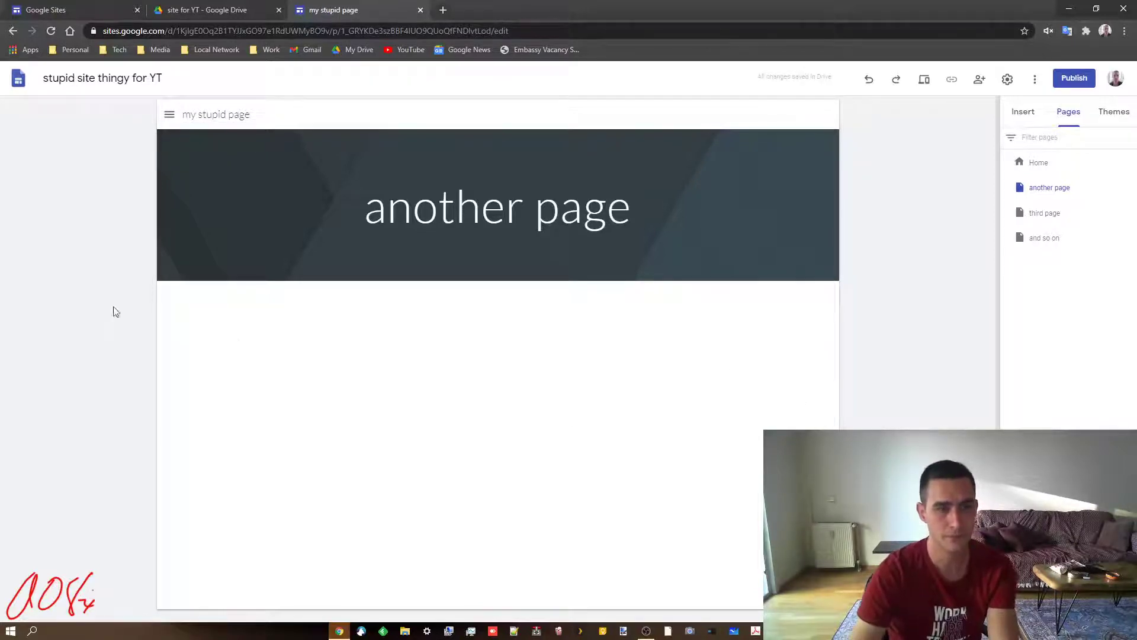
Reload the site editor and switch to the Google account that has access to the site.
left_click(50, 32)
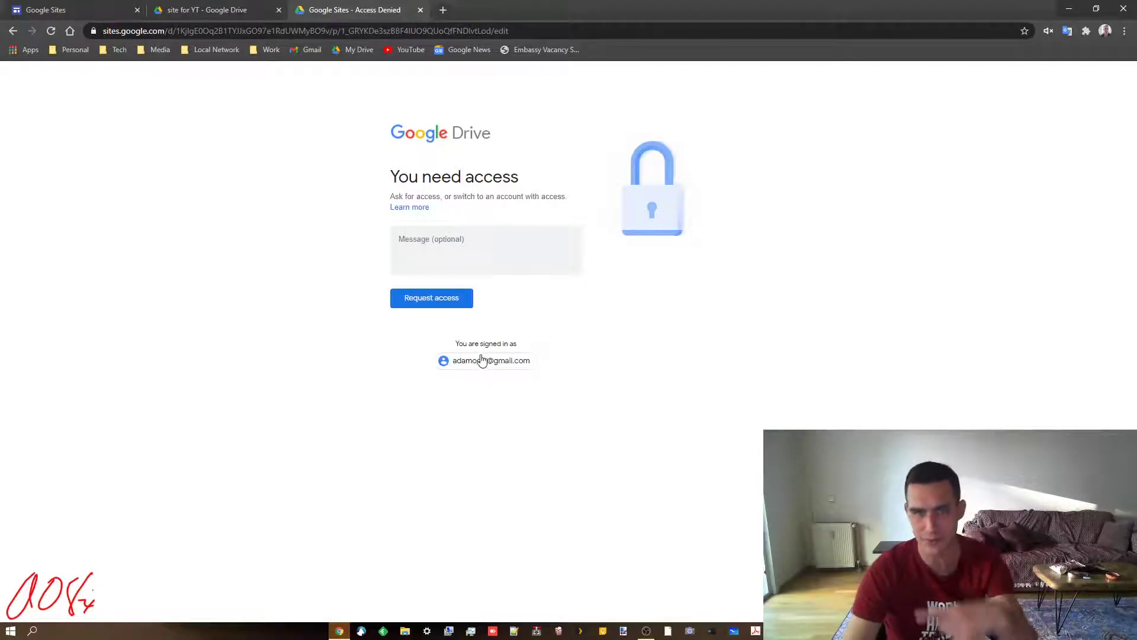
left_click(482, 361)
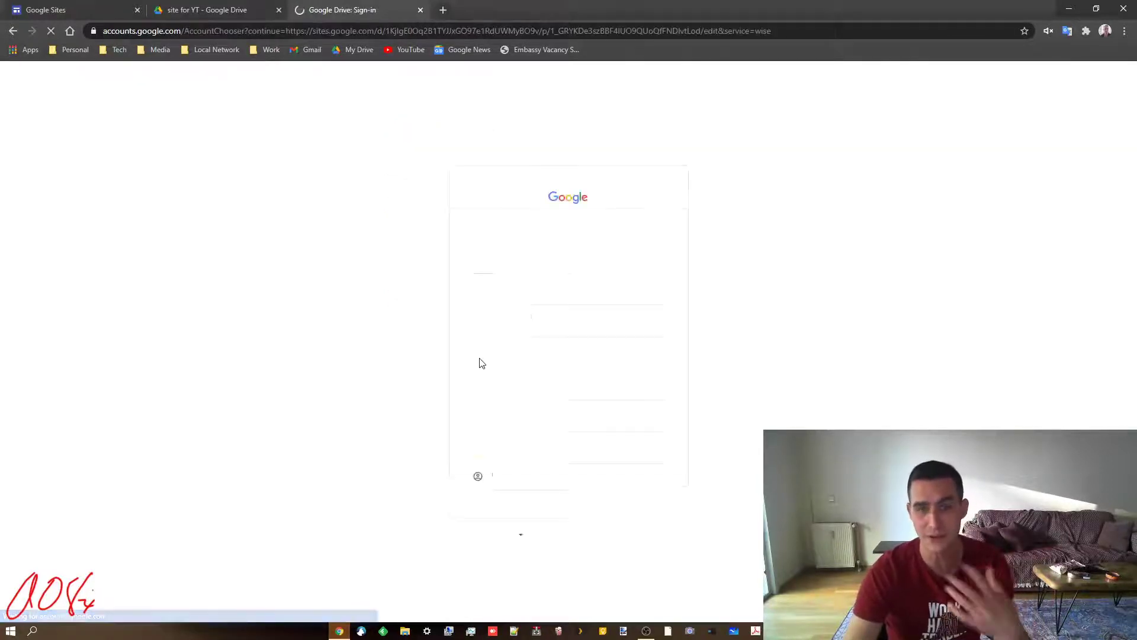
left_click(539, 323)
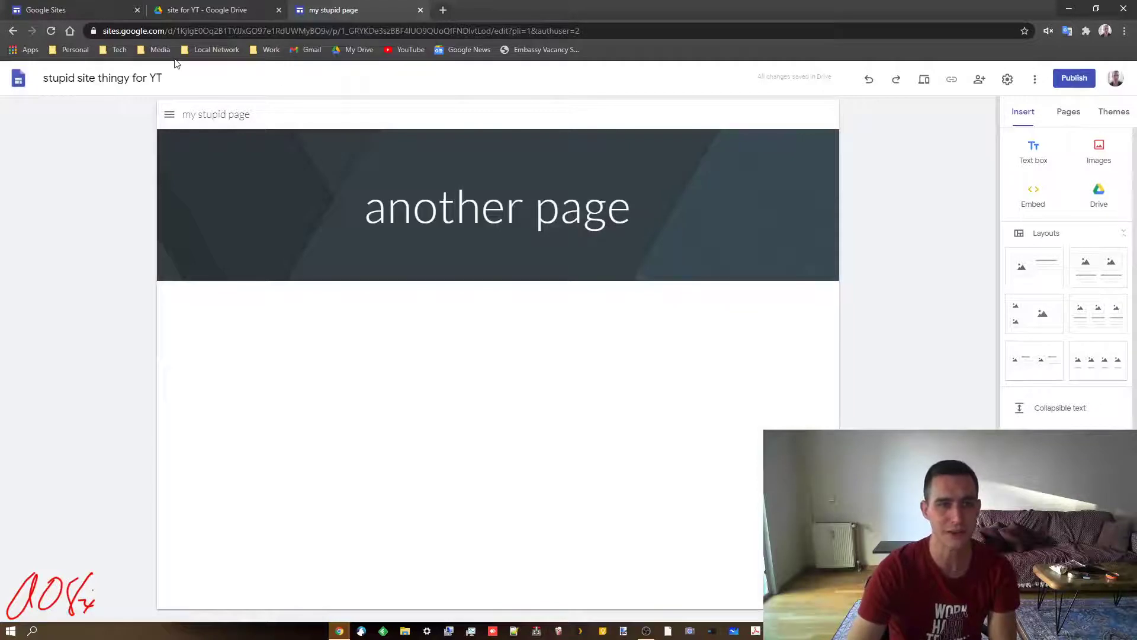
Compare the site document name in the editor with the site's file name in the "site for YT" Drive folder.
left_click_drag(172, 78, 40, 77)
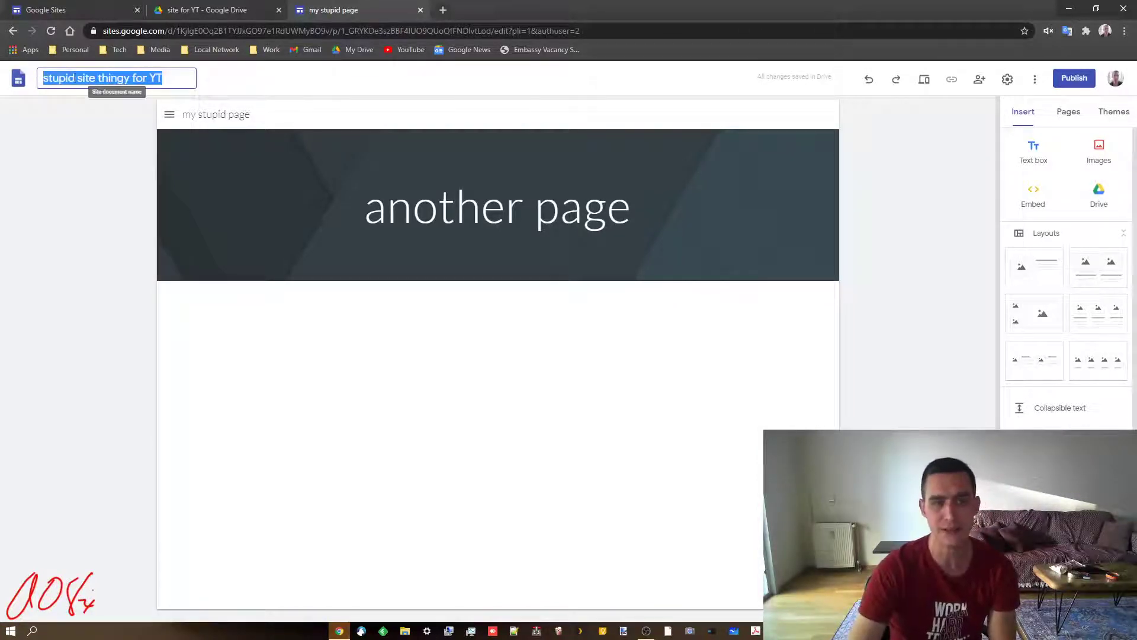
left_click(102, 78)
left_click_drag(162, 81, 3, 84)
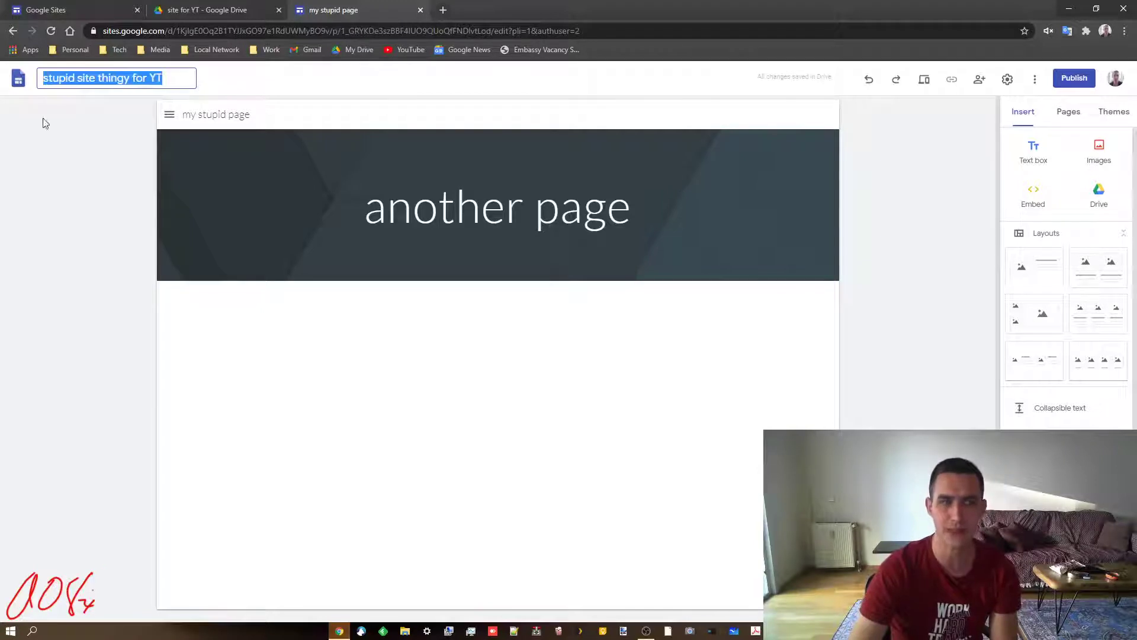
left_click(72, 163)
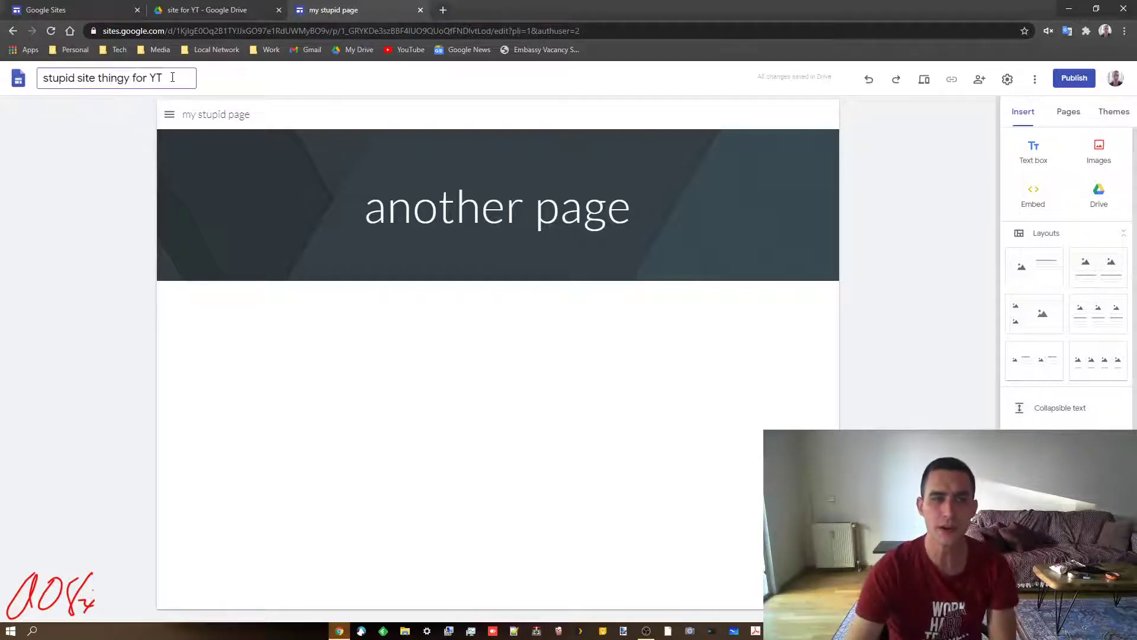
left_click_drag(173, 77, 3, 94)
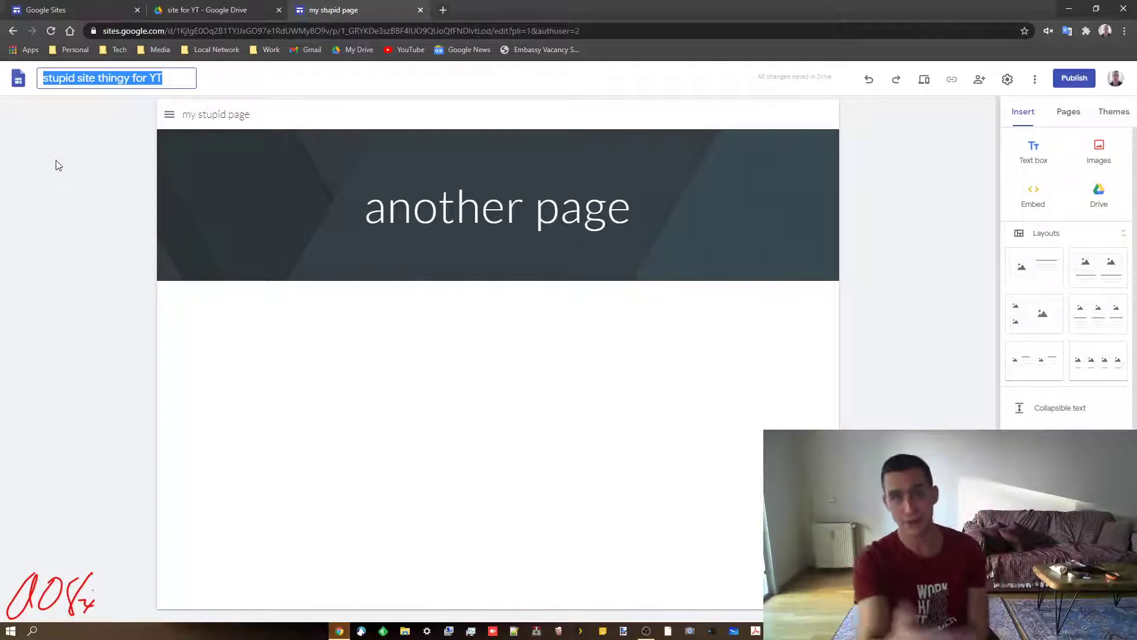
left_click(235, 10)
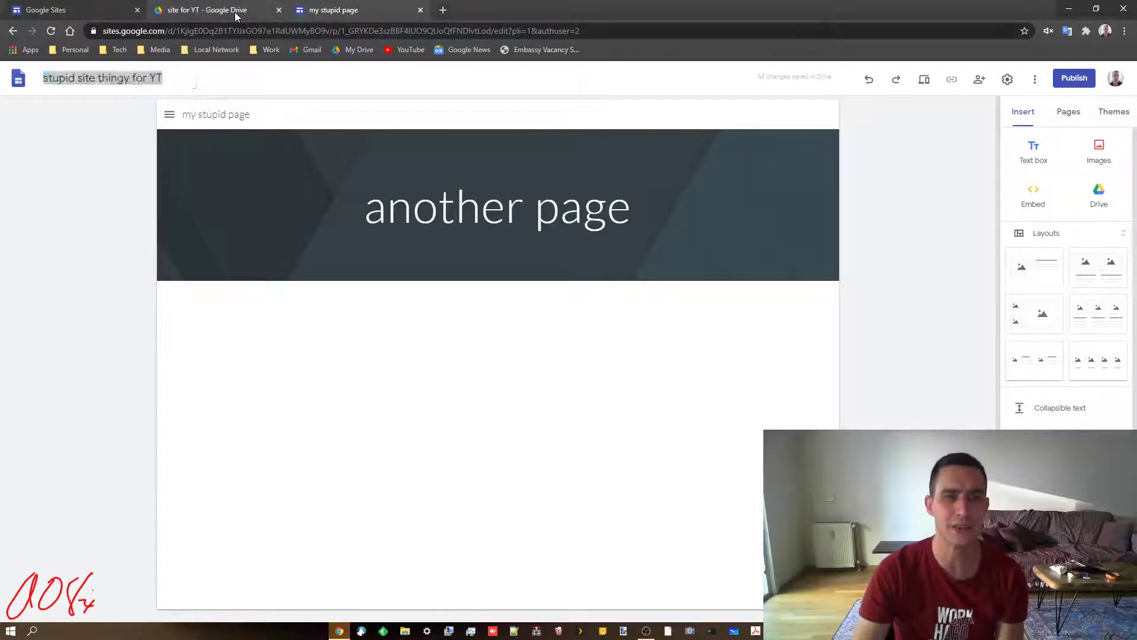
left_click(273, 237)
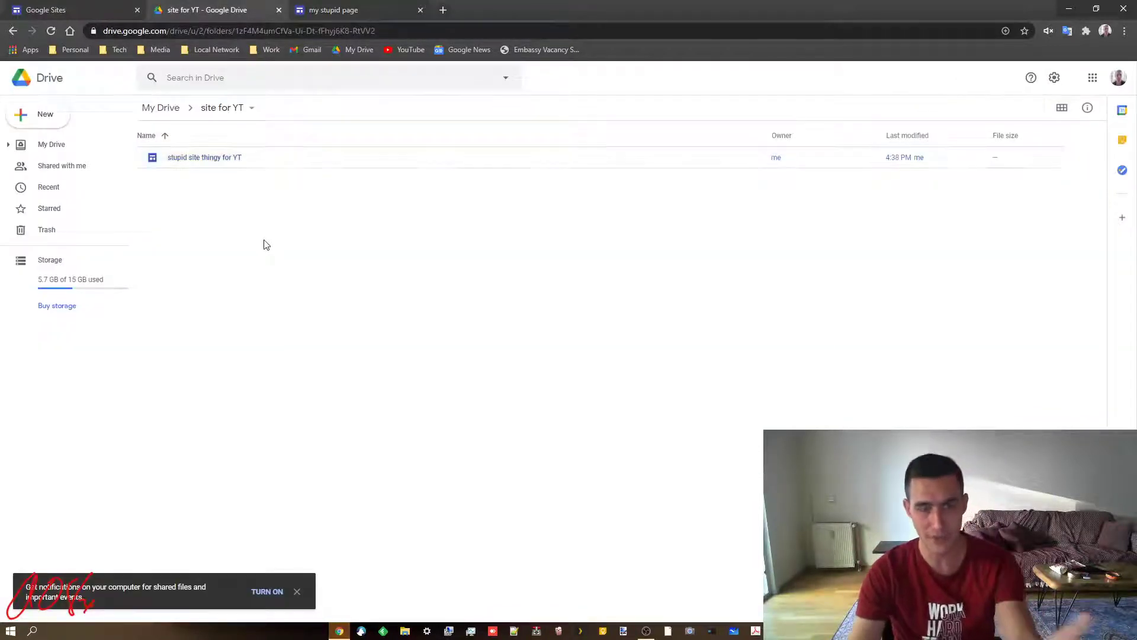
left_click(50, 30)
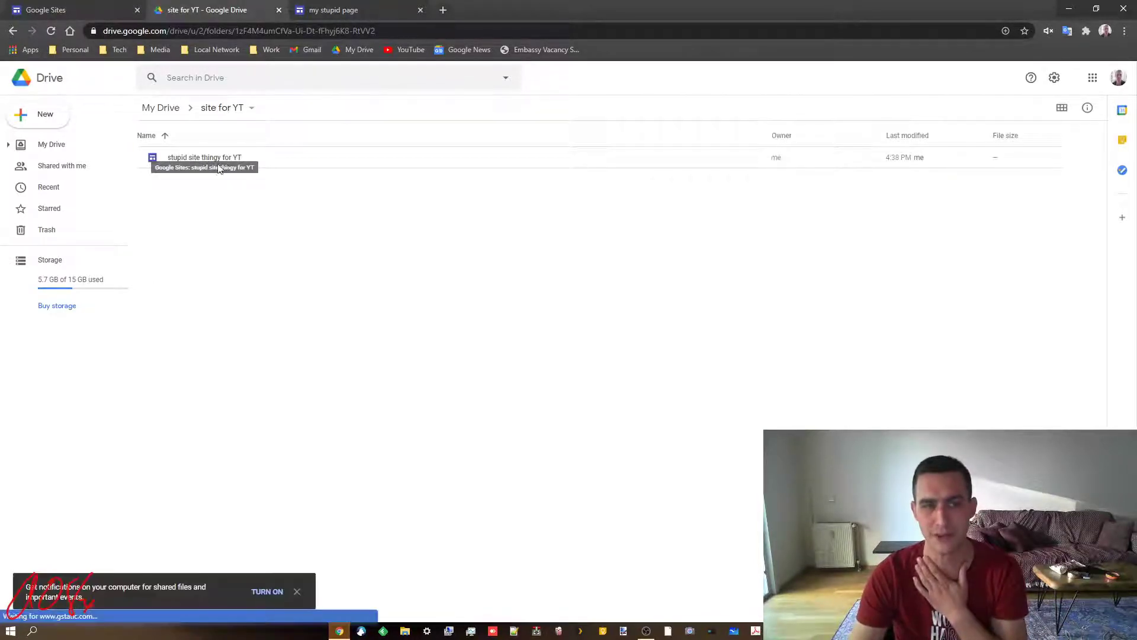
key("ctrl+Tab")
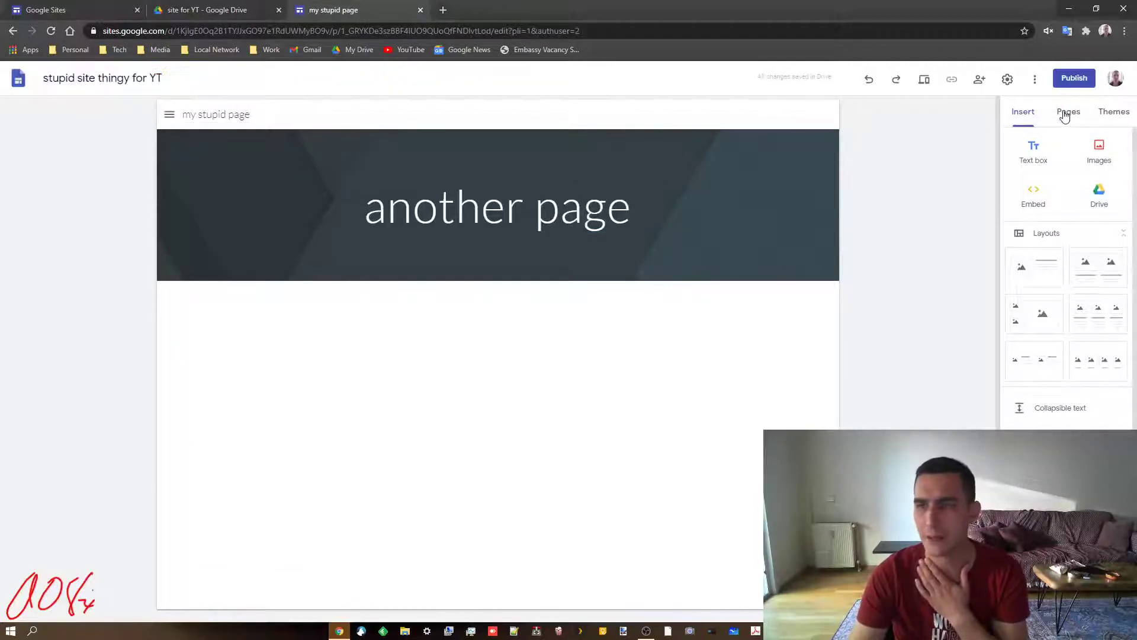
Open the site's Home page in the editor from the page list.
left_click(1064, 113)
left_click(1048, 163)
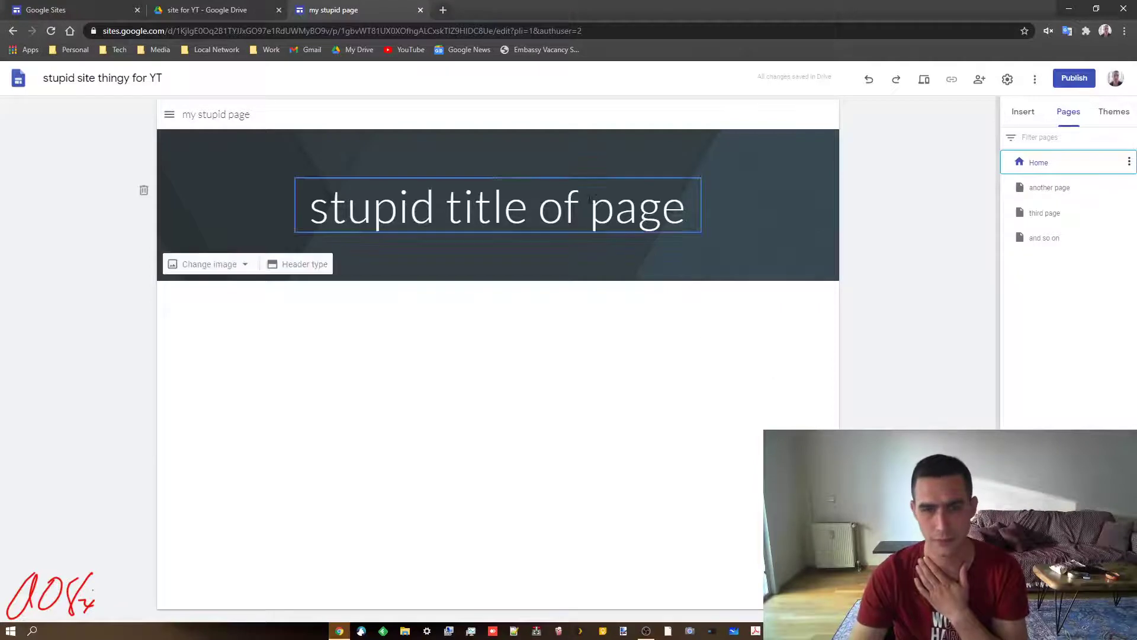
left_click(589, 208)
left_click(366, 384)
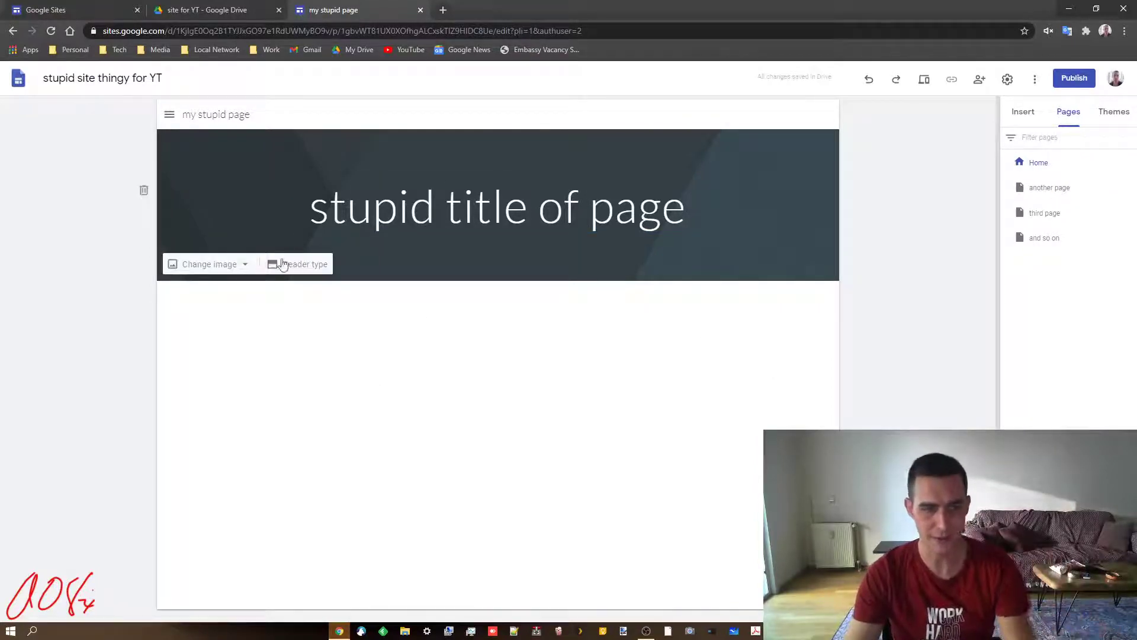
Review the sources for a header image, including the gallery, image search and Google Drive, without picking one.
left_click(247, 265)
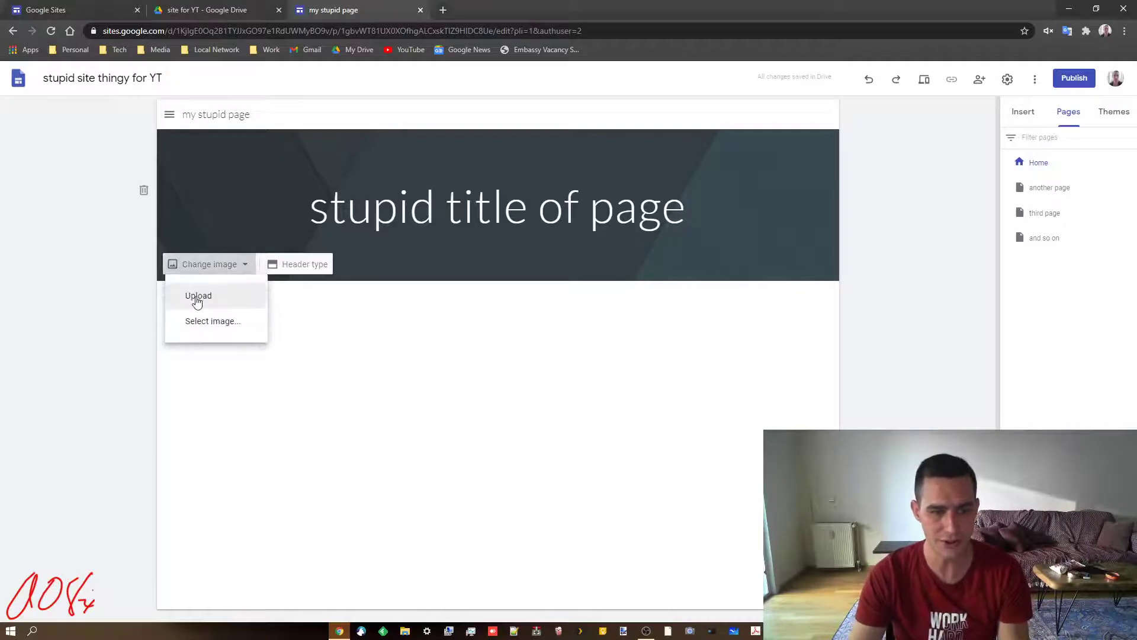
left_click(204, 323)
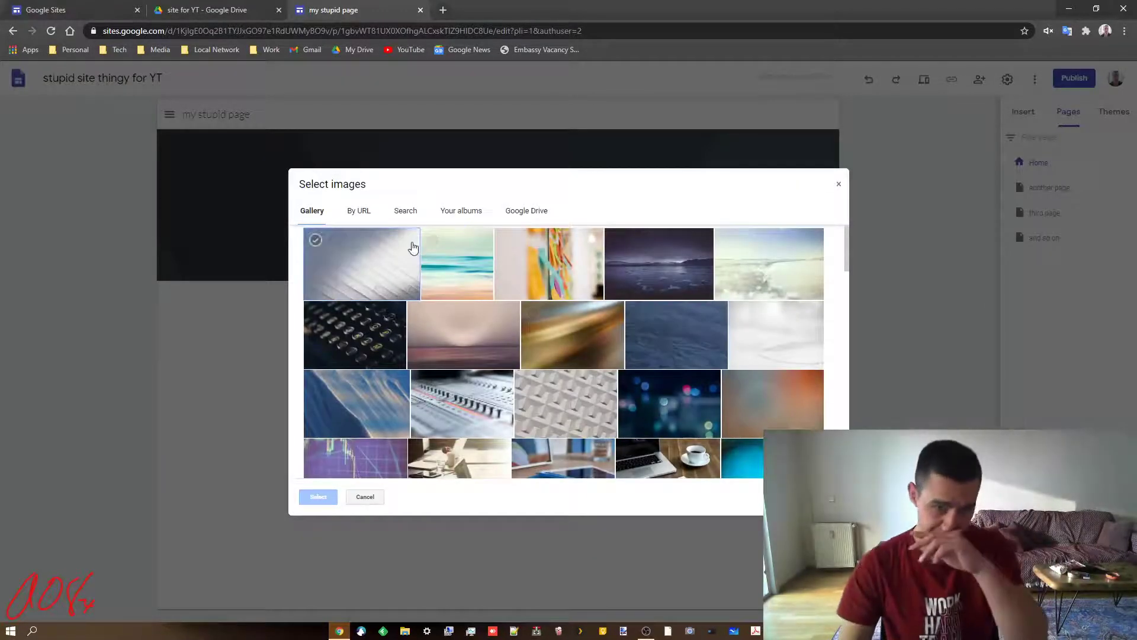
left_click(405, 211)
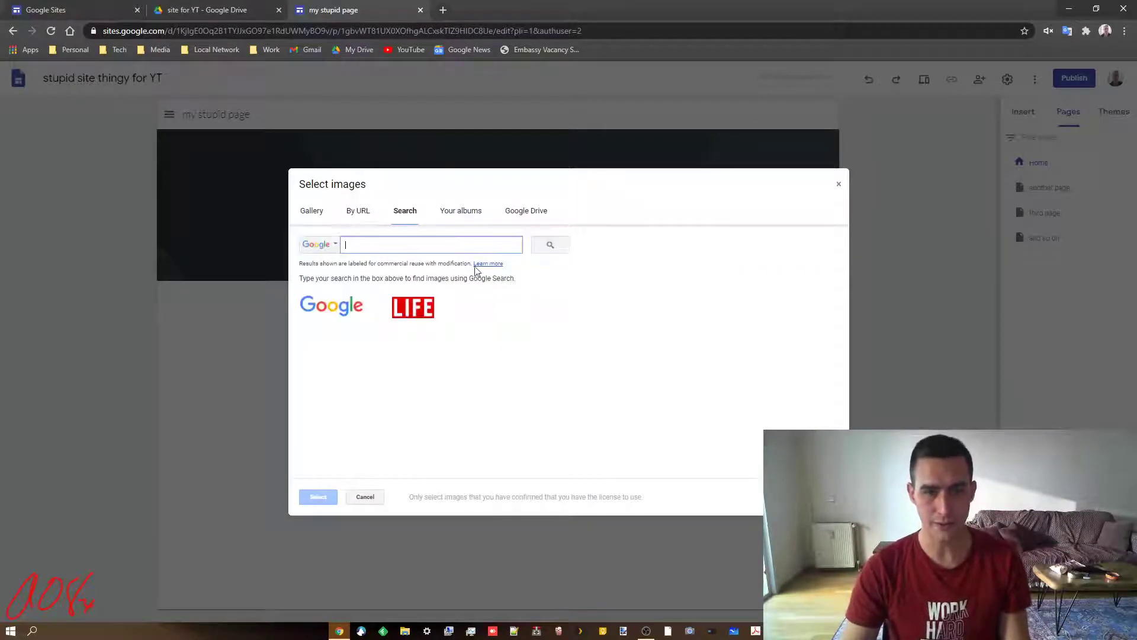
left_click(540, 214)
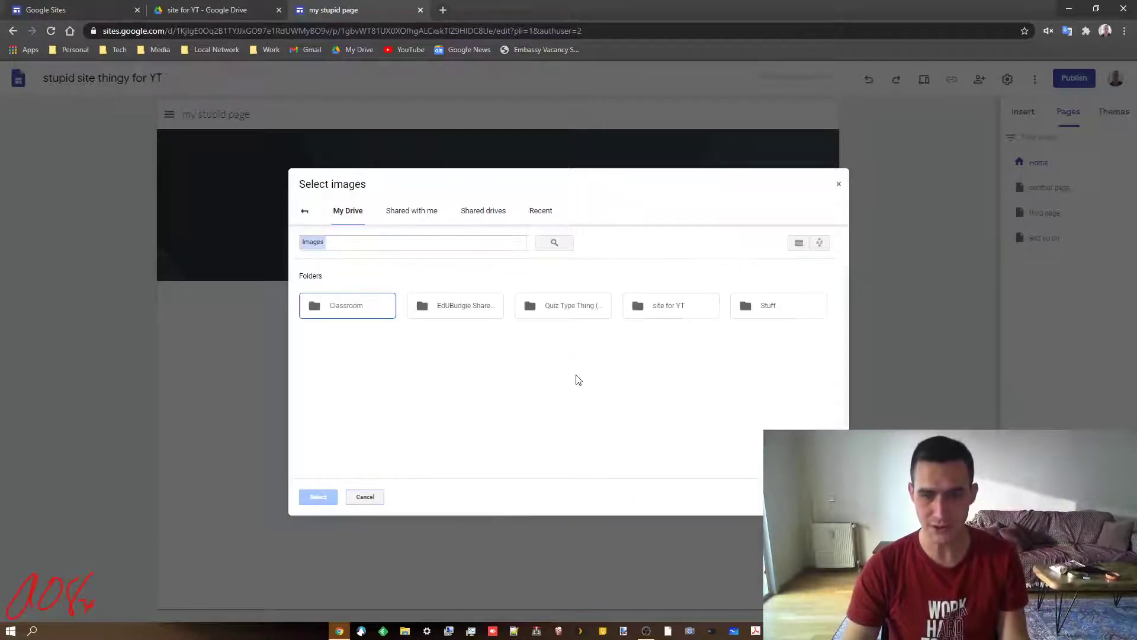
left_click(407, 211)
left_click(837, 187)
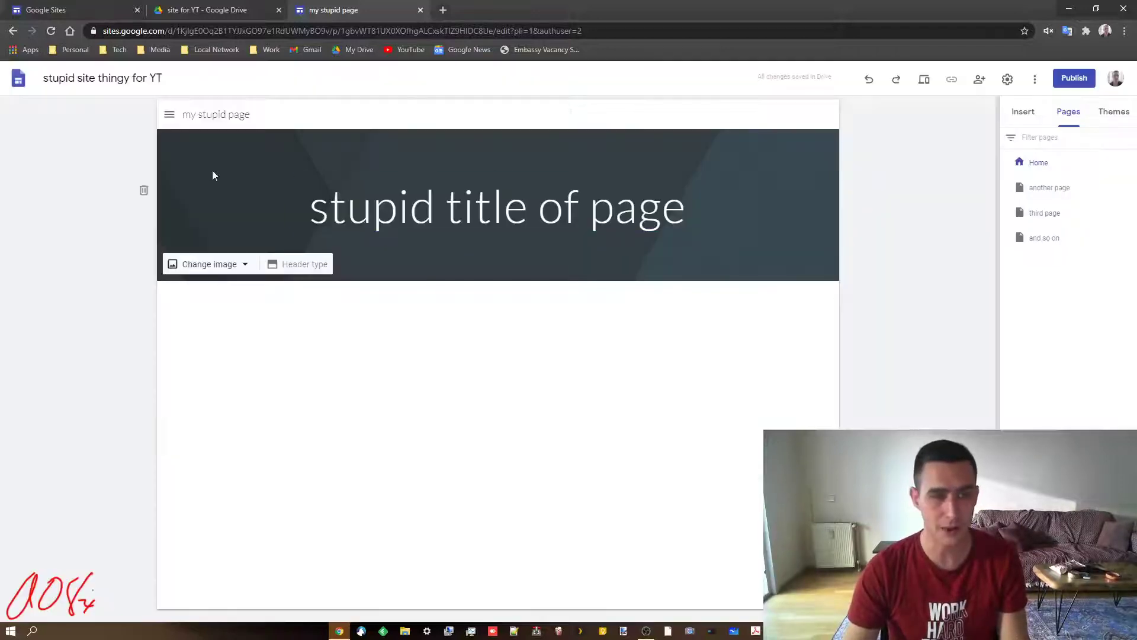
Replace the Home page's header image with the blurred golden-brown picture from the gallery.
left_click(191, 262)
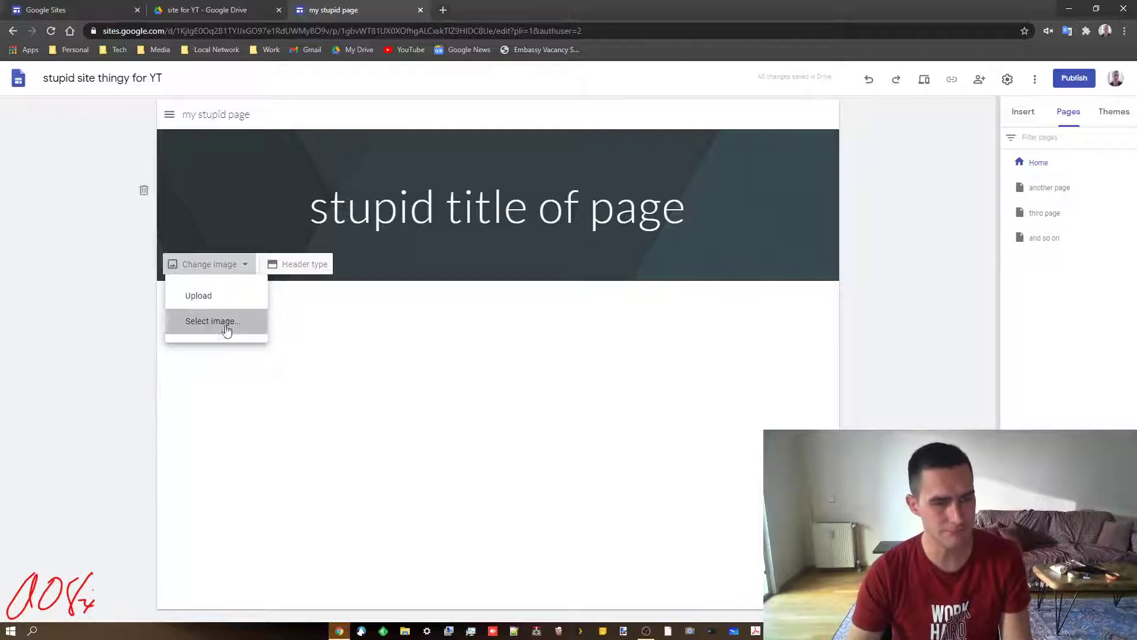
left_click(225, 323)
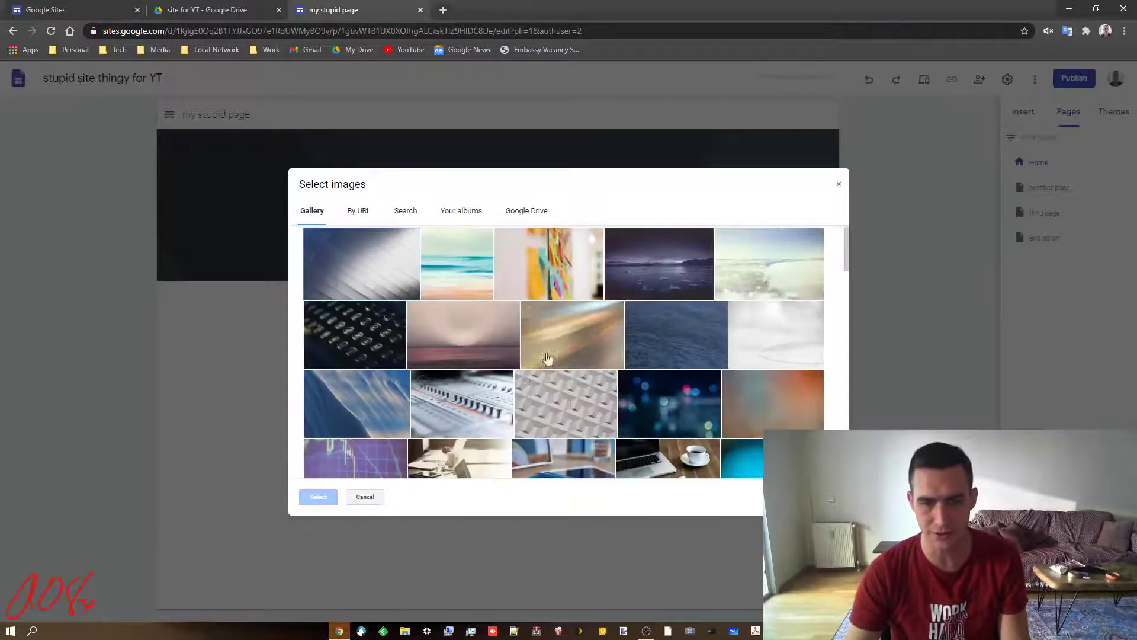
left_click(557, 333)
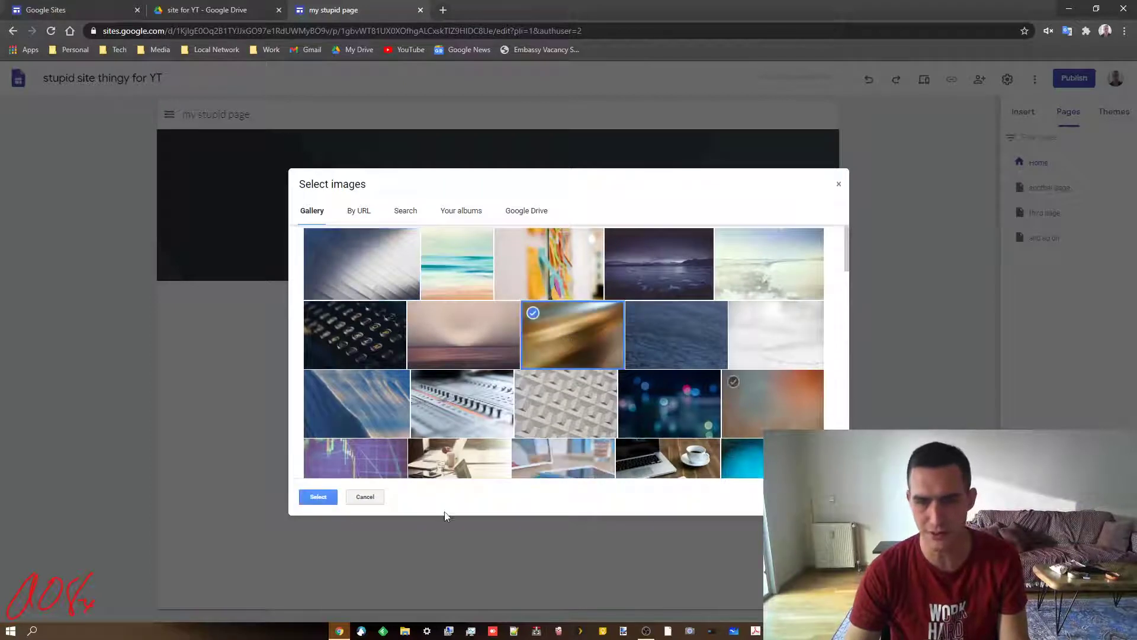
left_click(318, 496)
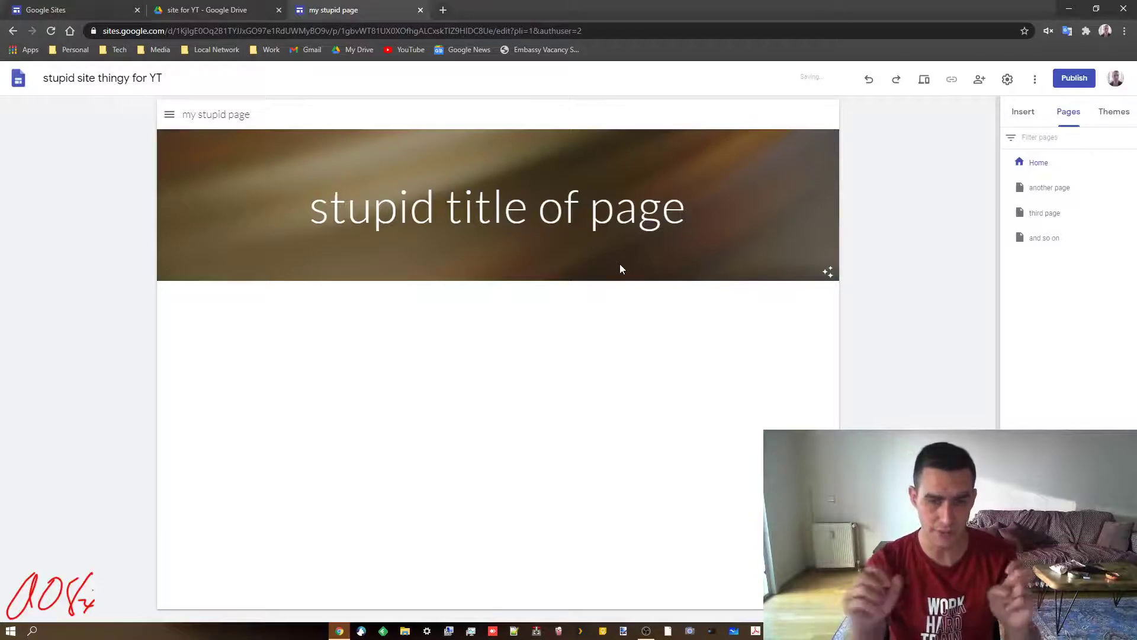
mouse_move(620, 266)
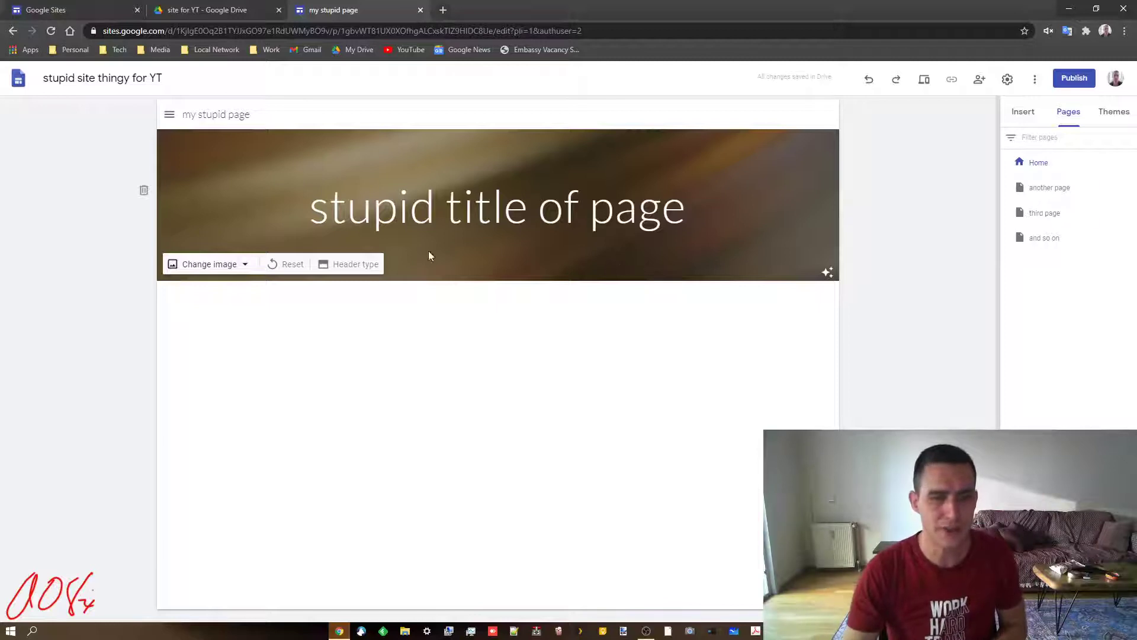
Try the Title only, Banner and Cover header types on the Home page and check the side menu over the cover.
left_click(320, 263)
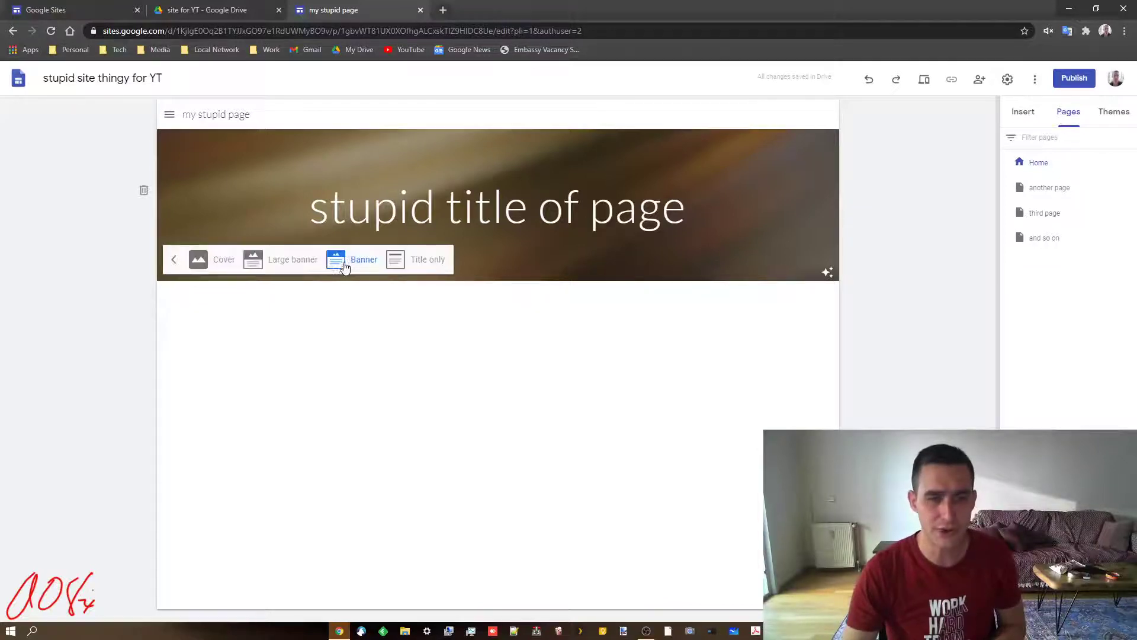
left_click(400, 264)
left_click(349, 212)
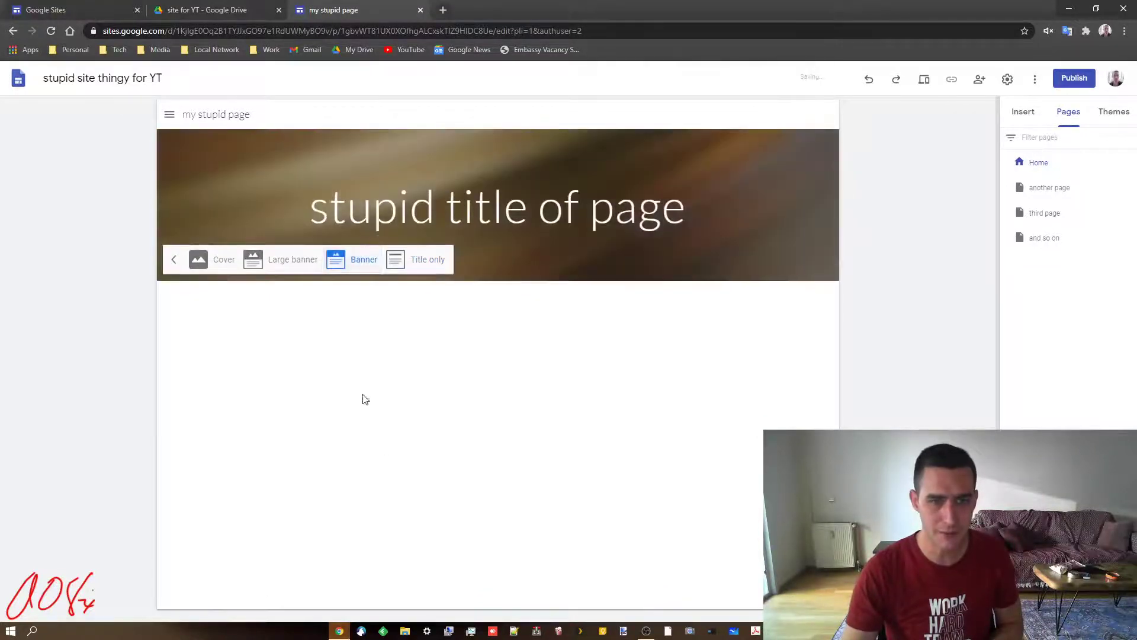
left_click(290, 263)
left_click(239, 354)
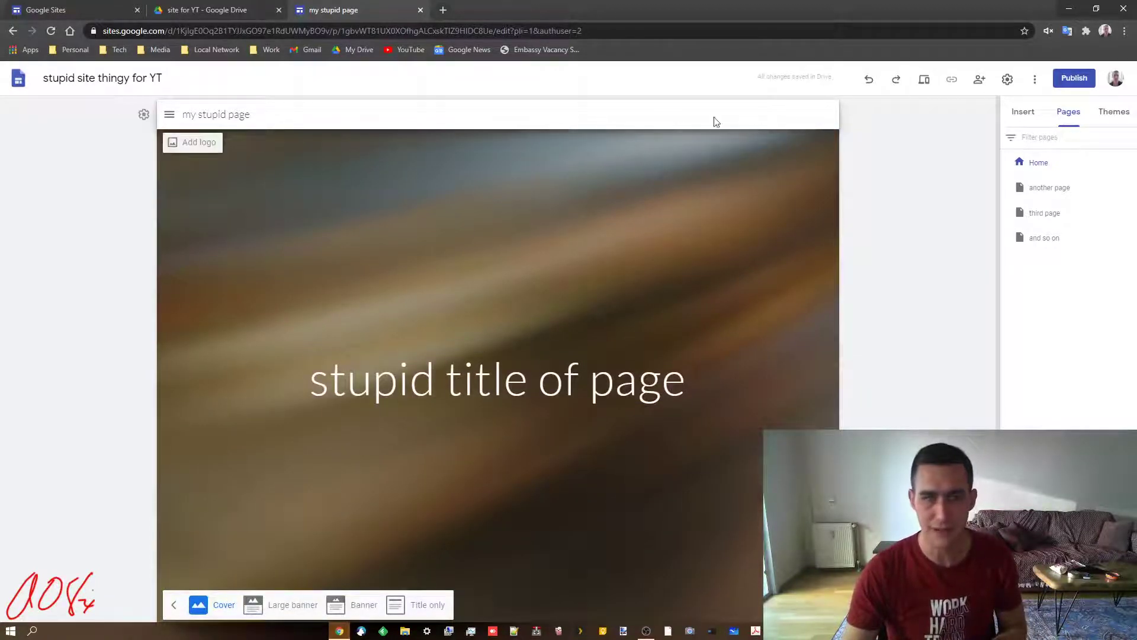
left_click(170, 116)
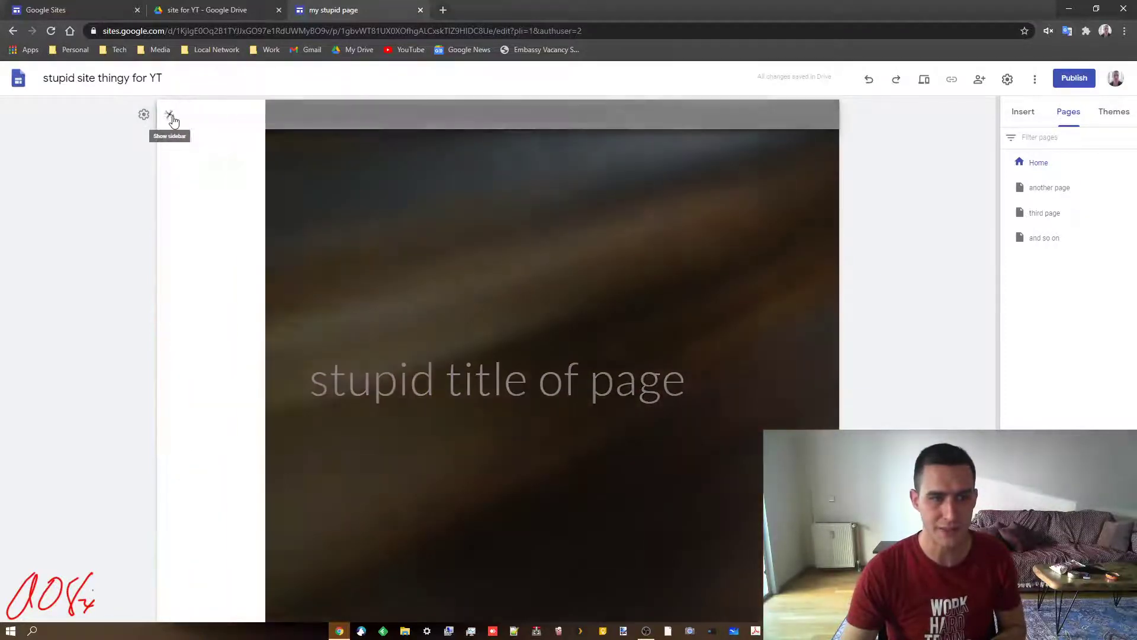
left_click(579, 112)
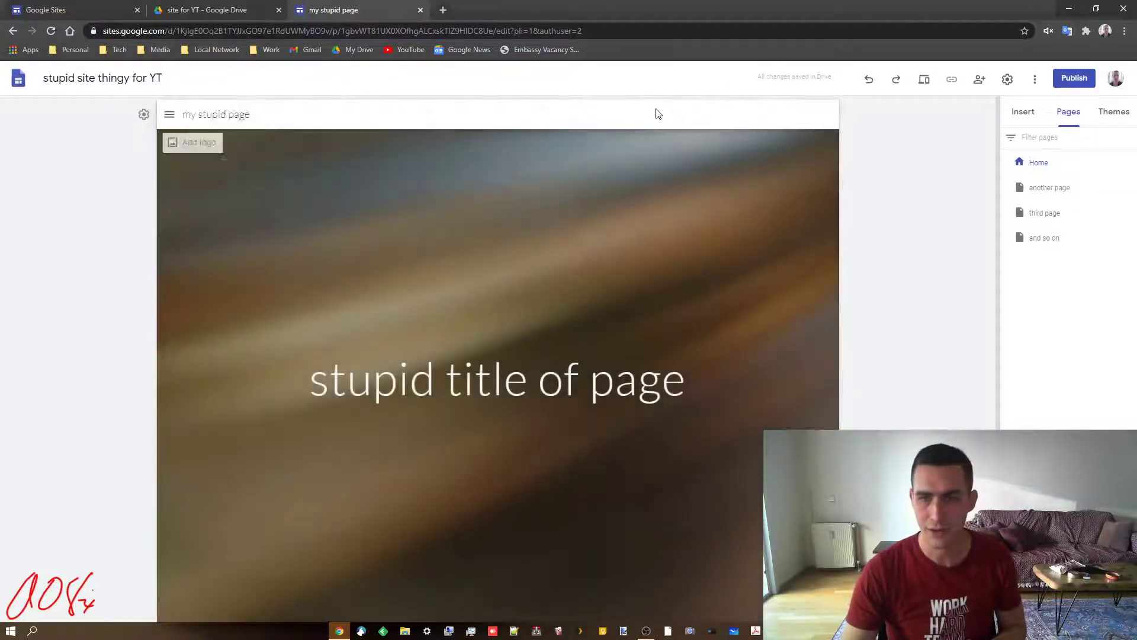
Preview the Title only header and set the Home page's header type to Large banner.
left_click(375, 610)
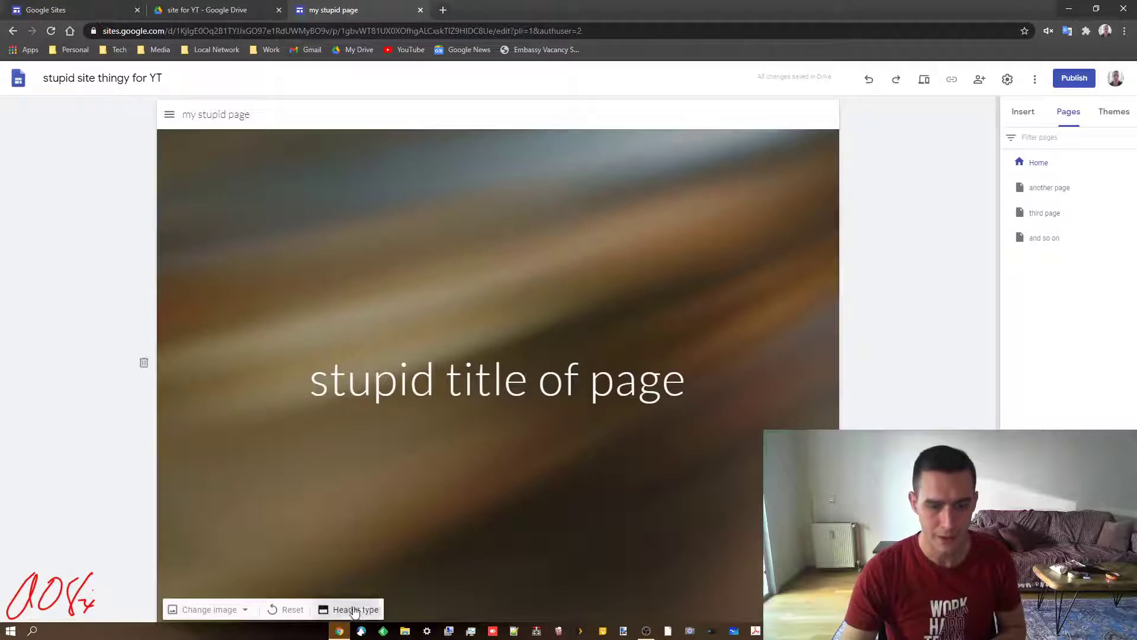
left_click(417, 605)
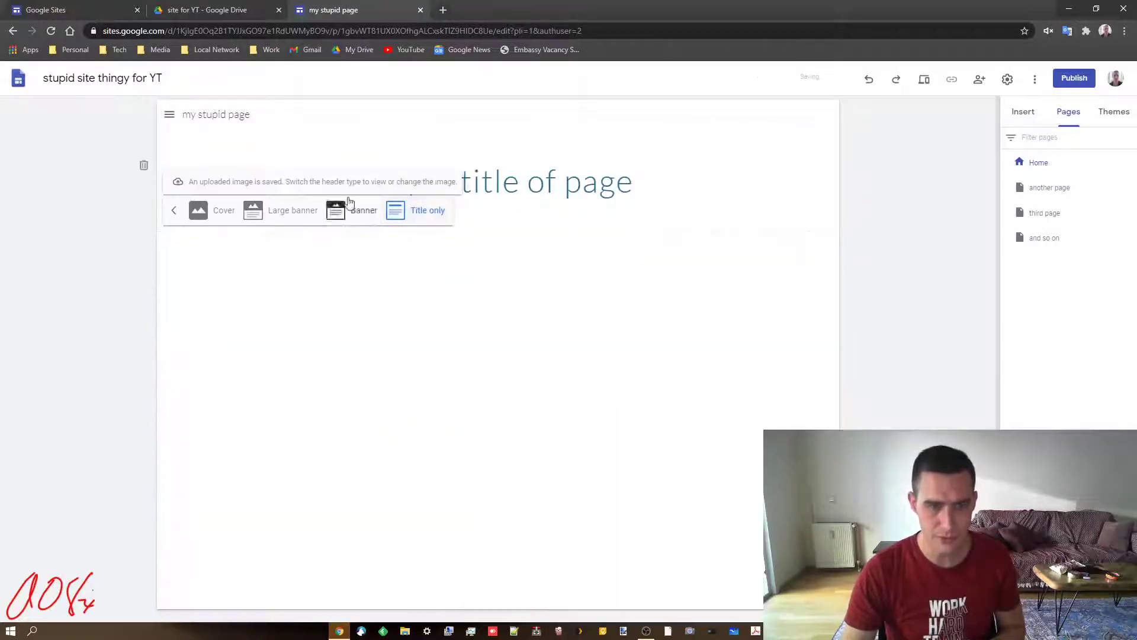
left_click(293, 218)
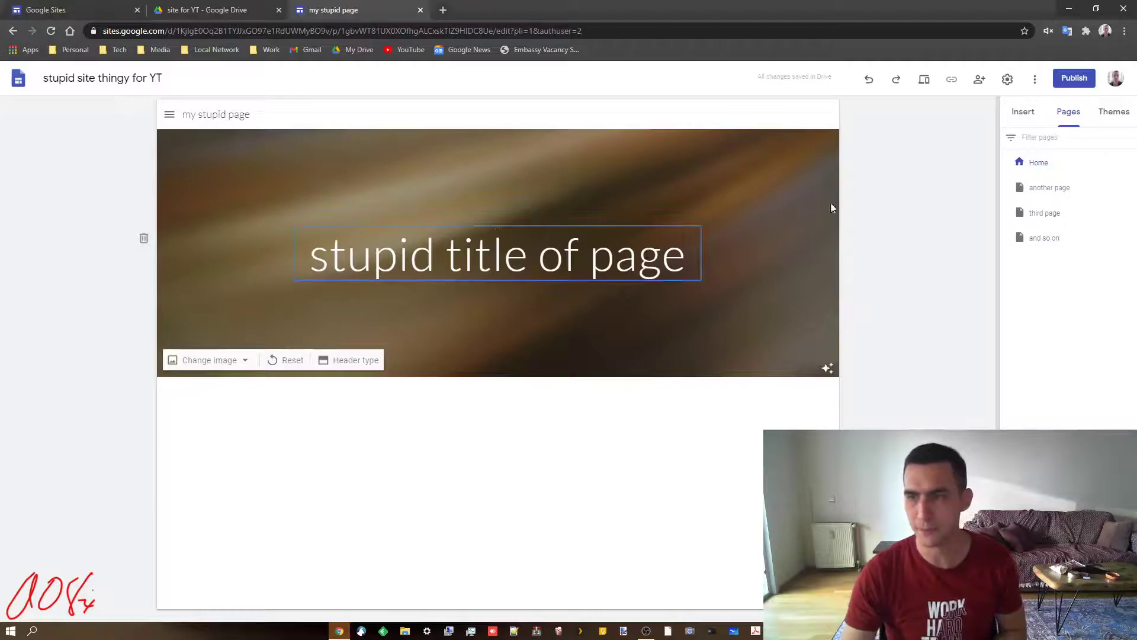
Try the Aristotle, Diplomat, Vision and Level themes on the site.
left_click(1103, 111)
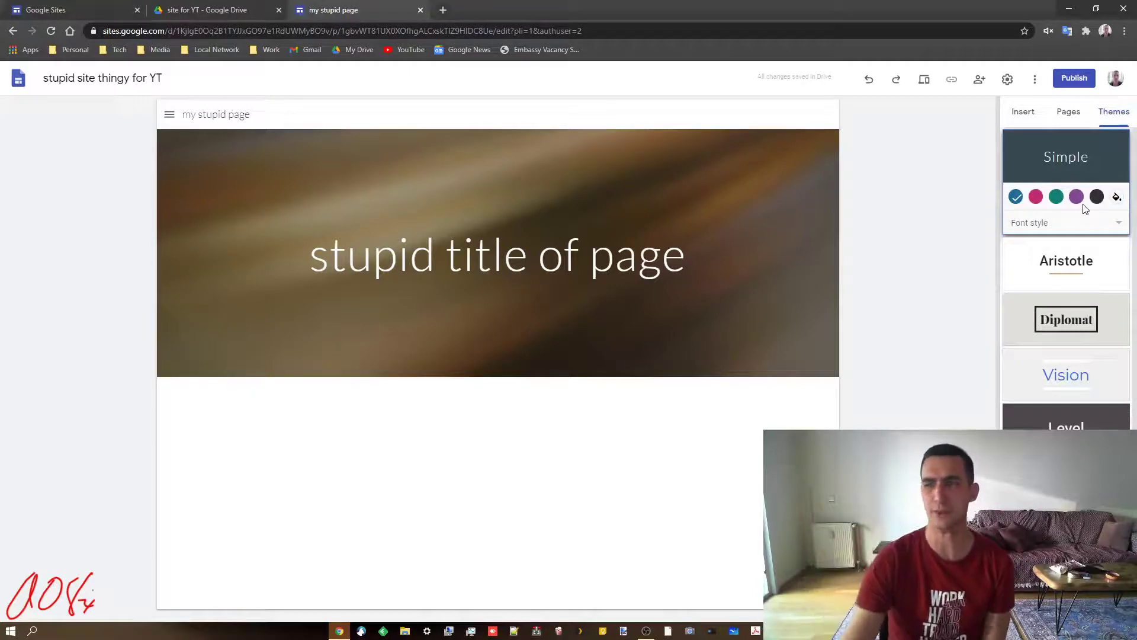
left_click(1075, 264)
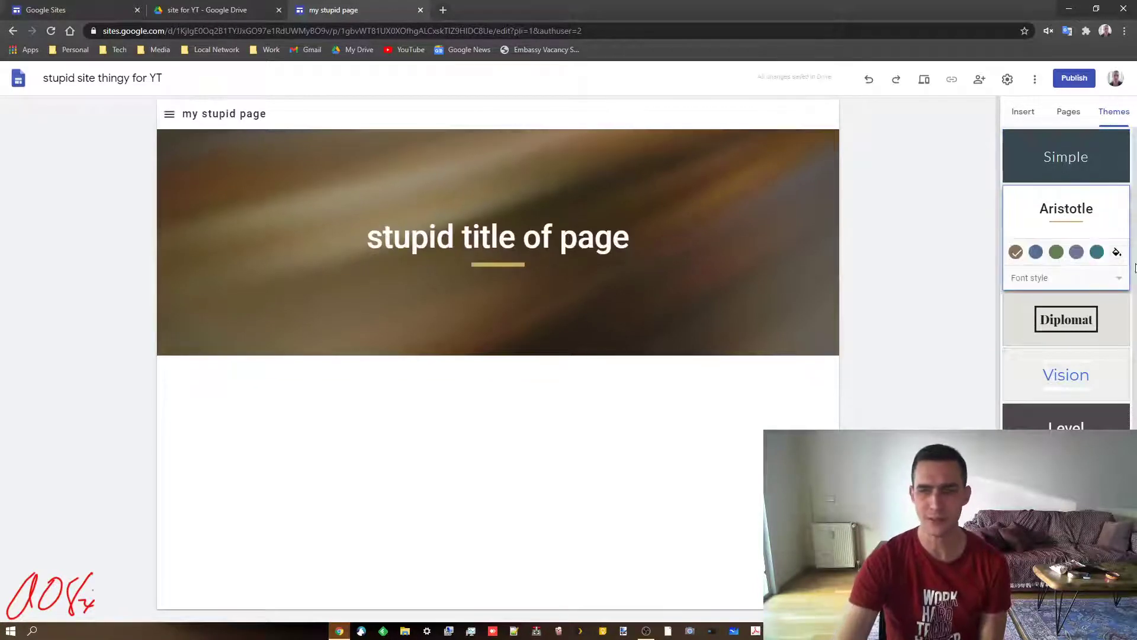
left_click(1087, 335)
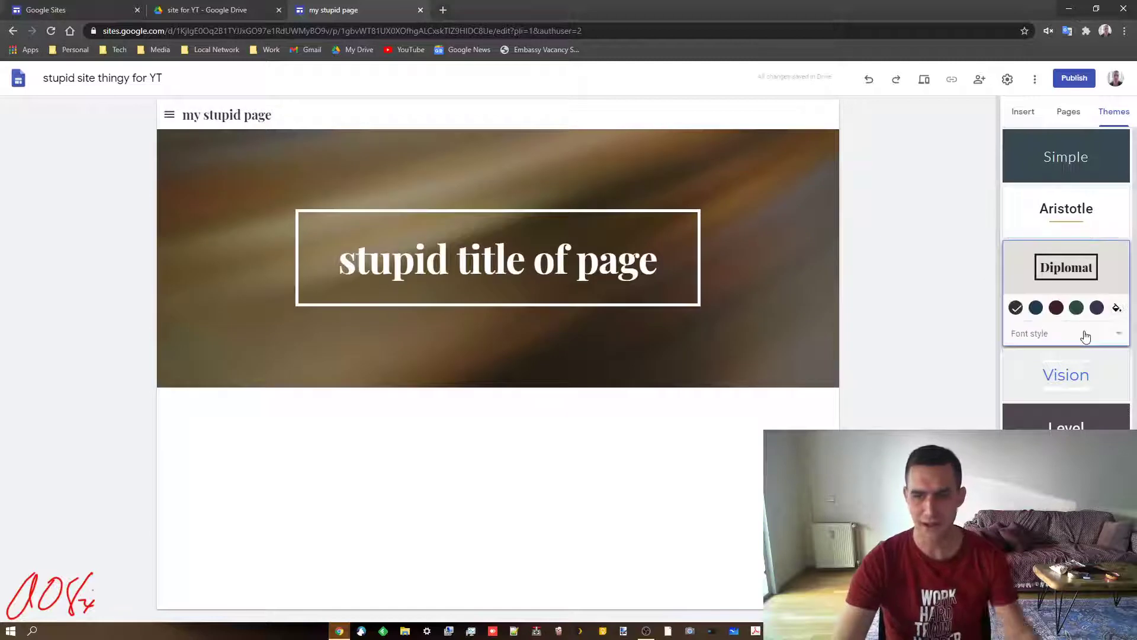
left_click(1083, 374)
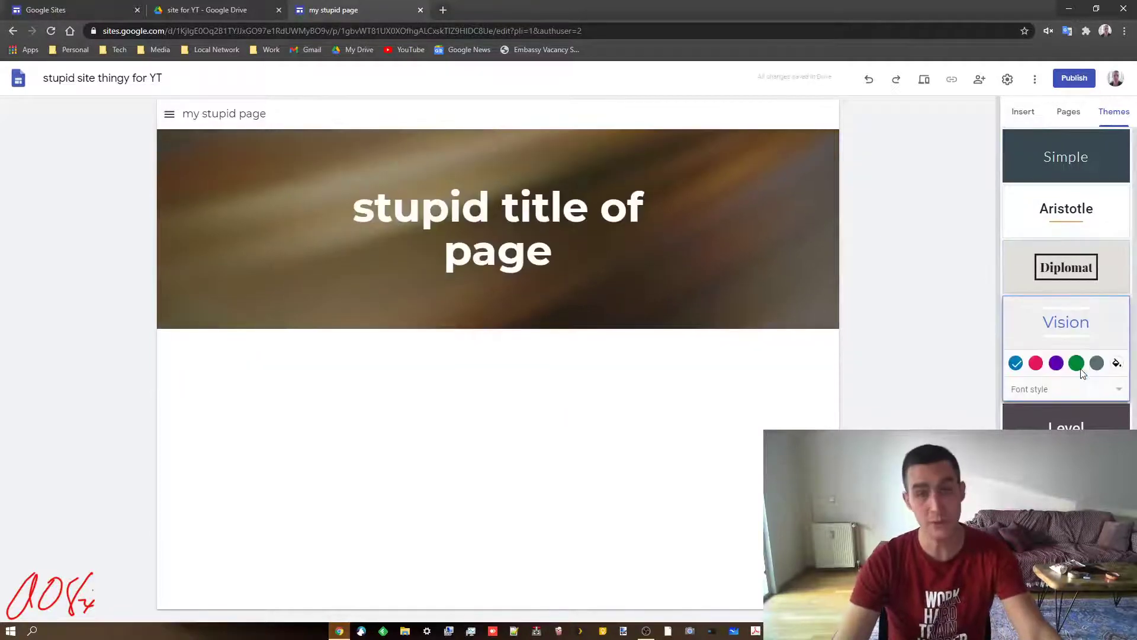
left_click(1076, 413)
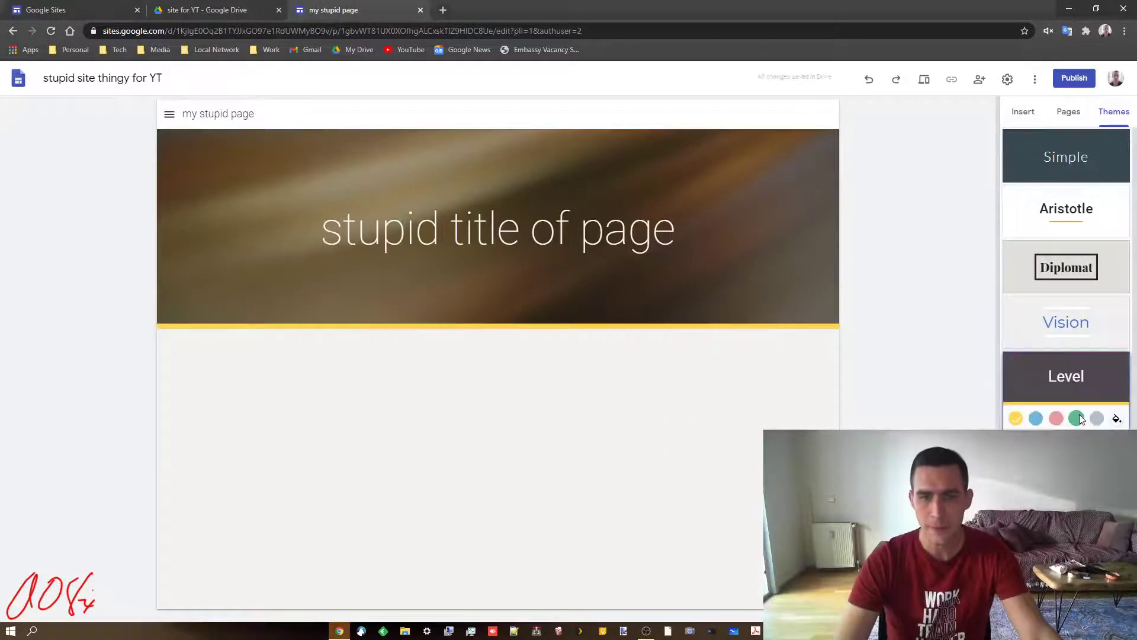
Apply the Impression theme to the site with a dark accent color.
left_click(1073, 482)
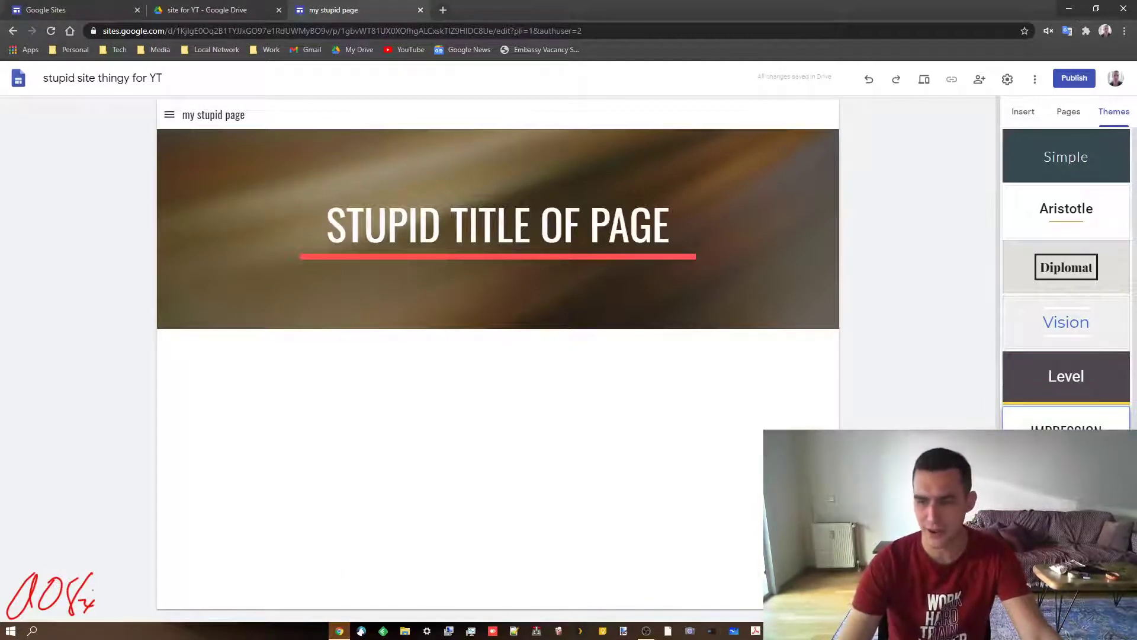
left_click(1042, 472)
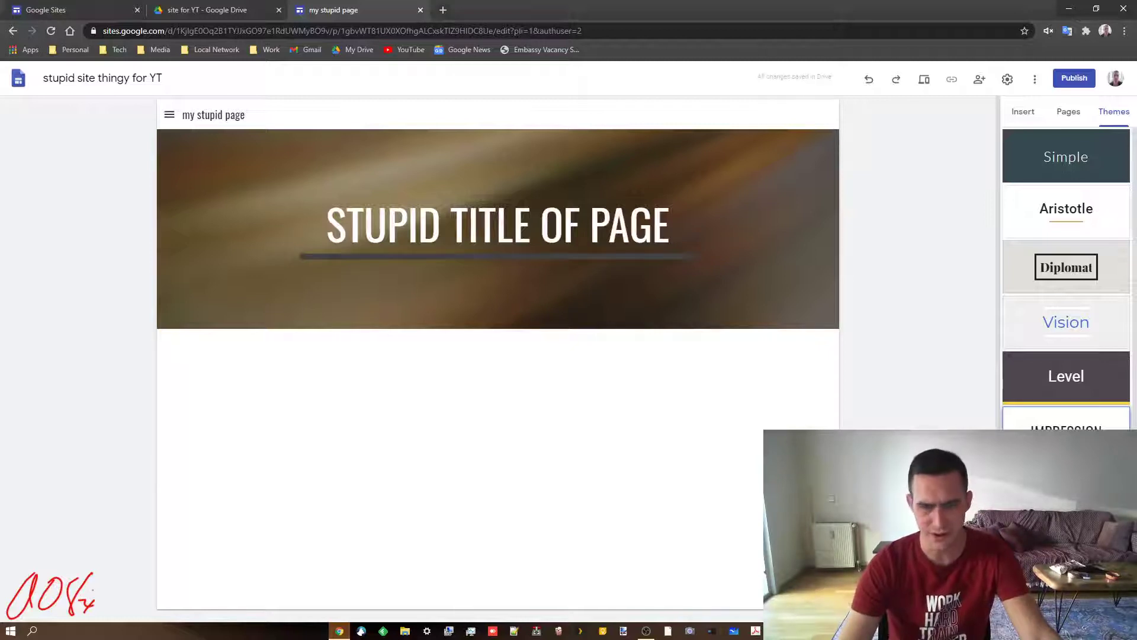
Try several accent colors on the Impression theme, setting it to blue, and apply a serif font style.
left_click(1061, 472)
left_click(1079, 473)
left_click(1097, 472)
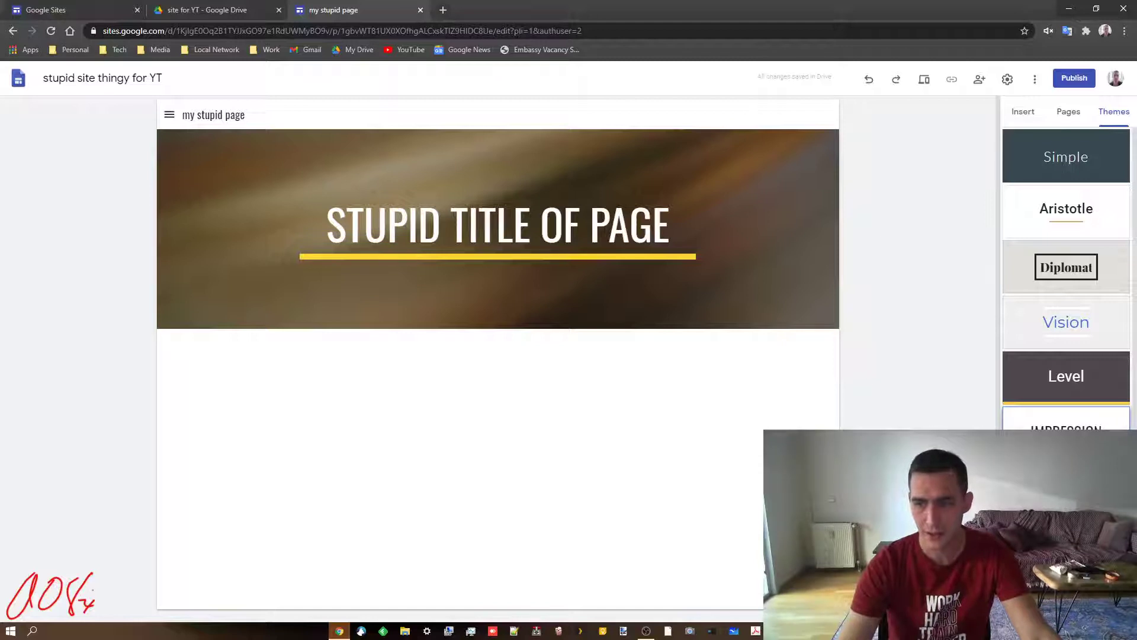
left_click(1046, 474)
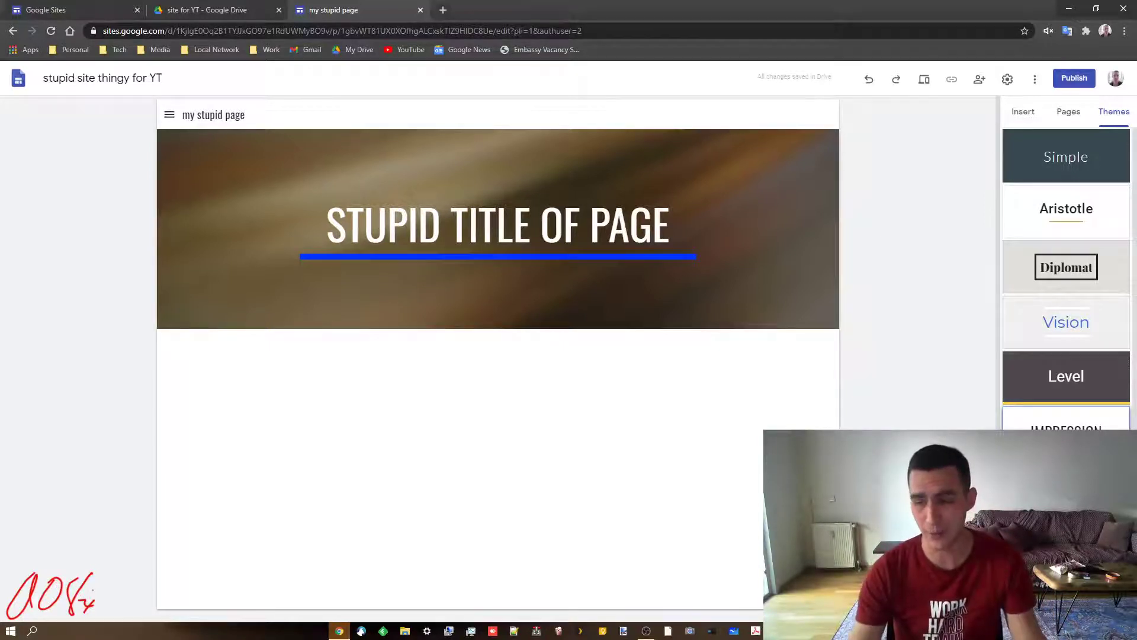
left_click(1066, 509)
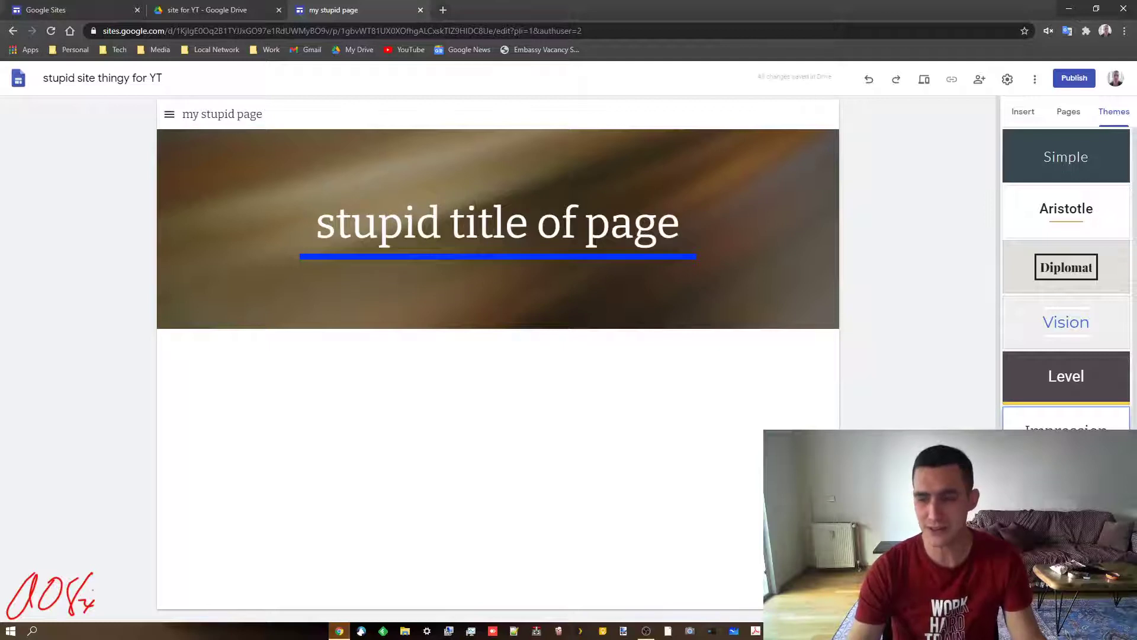
Recapitalize the Home page's header title as "Stupid Title of Page".
left_click(529, 224)
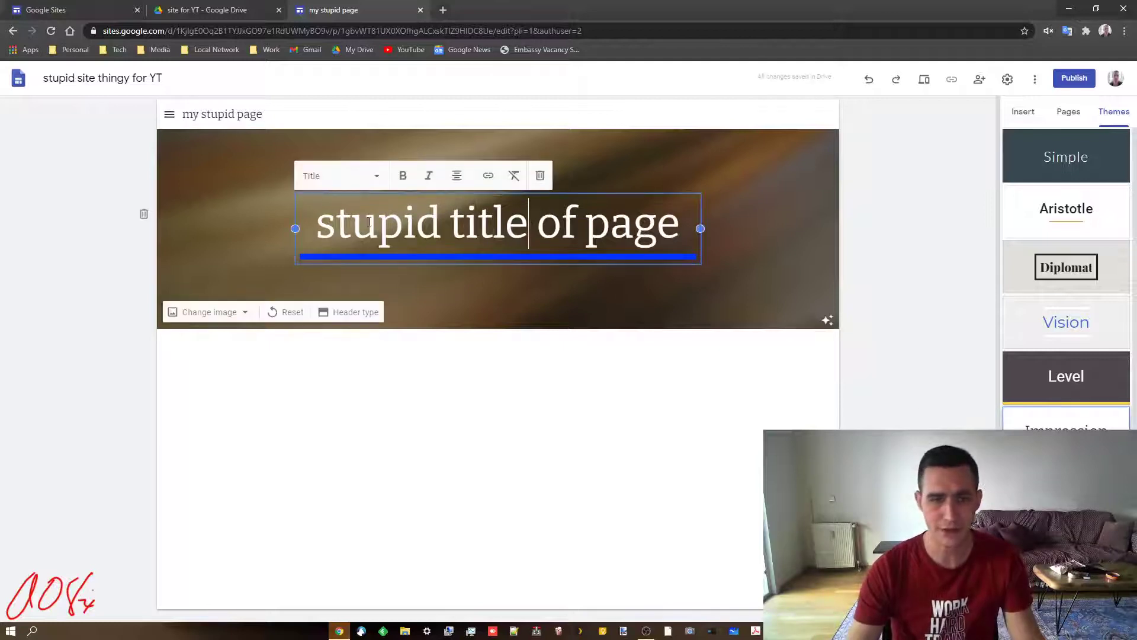
left_click(330, 230)
left_click_drag(330, 230, 316, 230)
type("S")
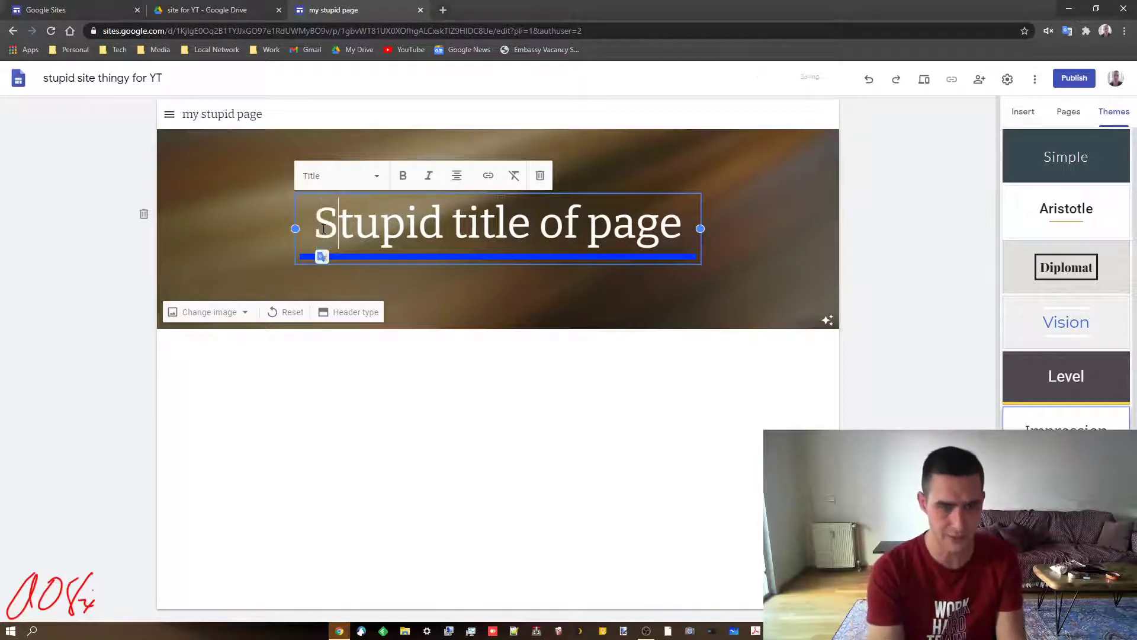
key("Right")
key("Right")
key("Right")
key("Right")
key("Right")
key("Right")
key("Right")
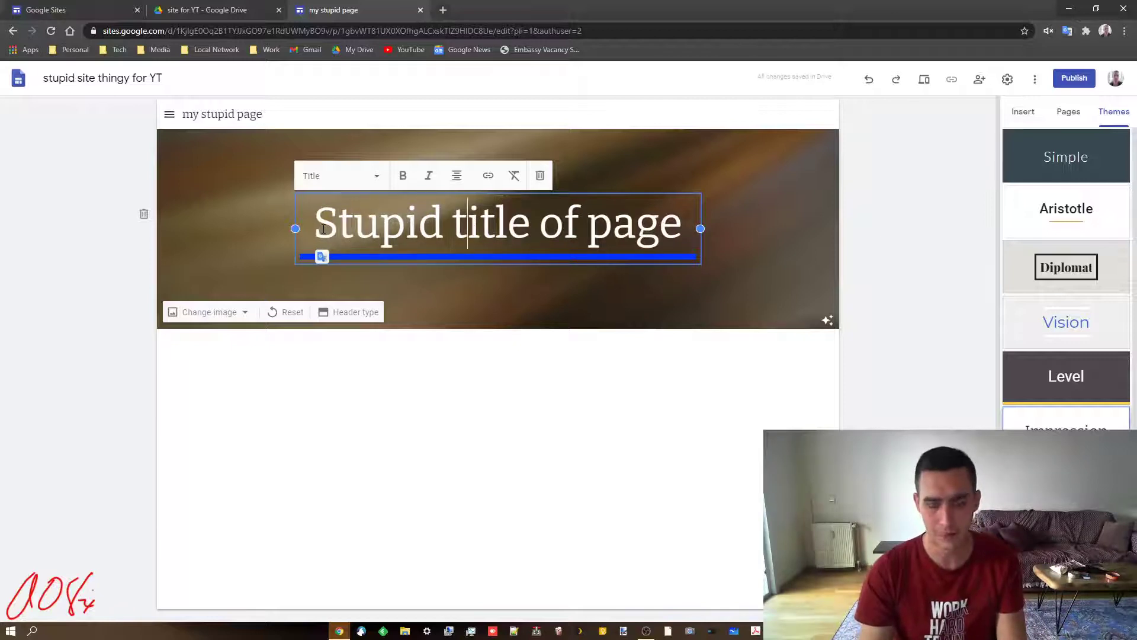
key("BackSpace")
type("T")
key("Right")
key("Right")
key("Right")
key("Right")
key("Right")
key("Right")
key("Right")
key("Right")
key("Right")
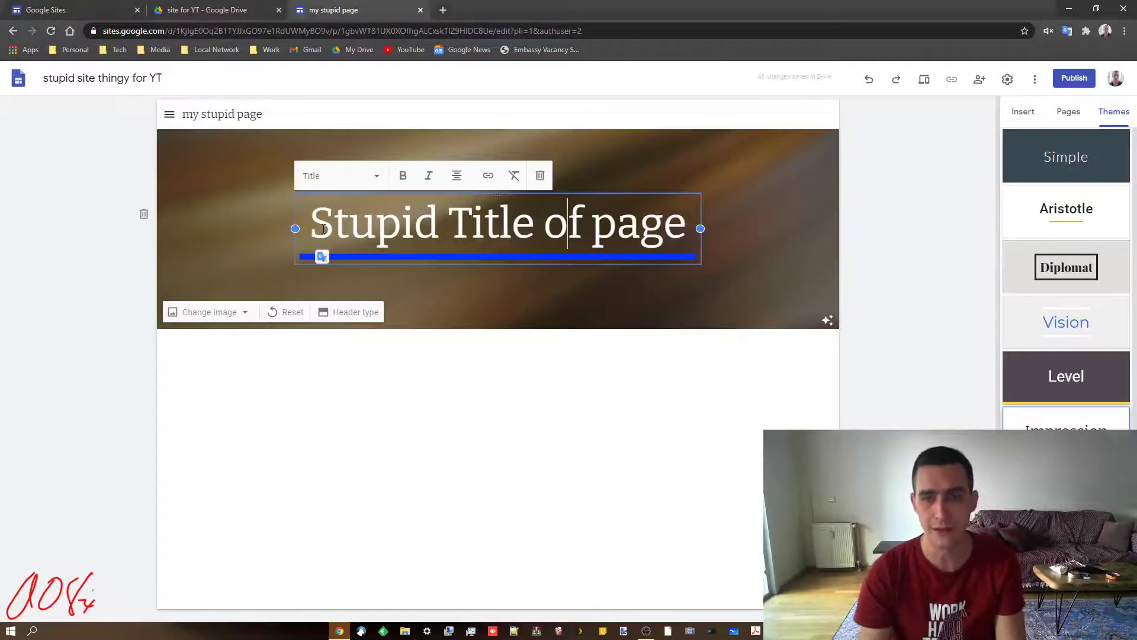
key("BackSpace")
type("P")
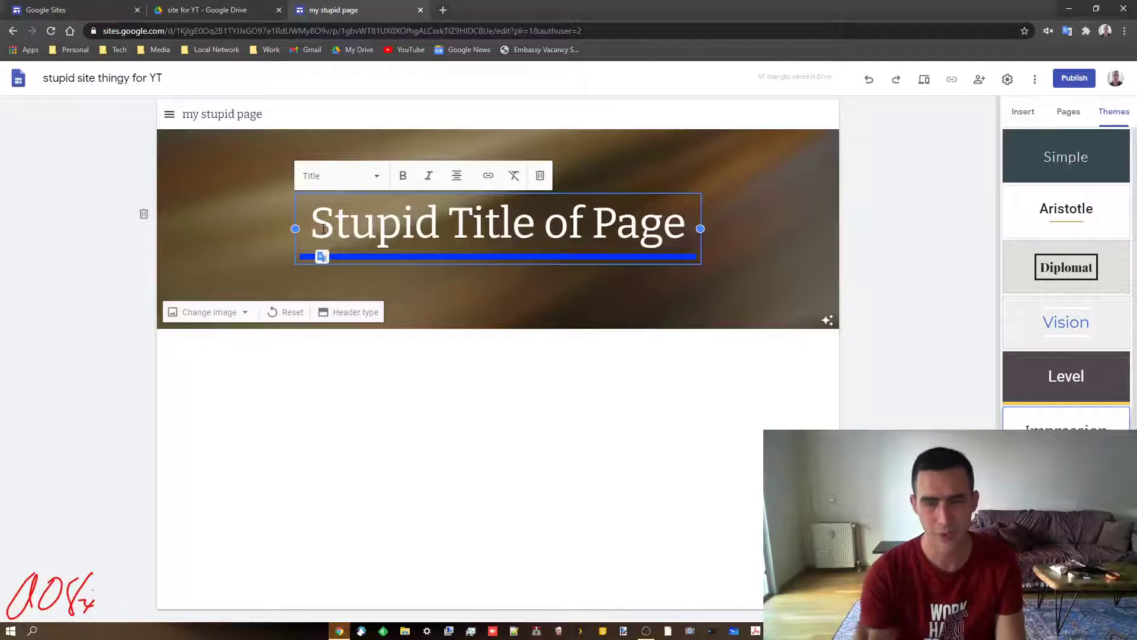
left_click(812, 360)
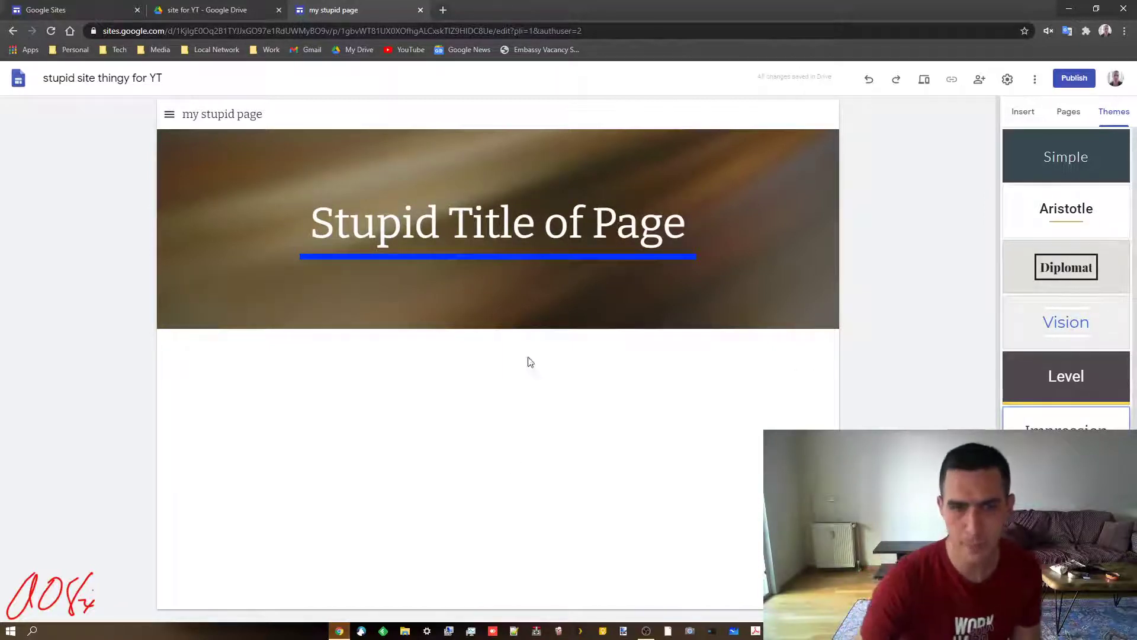
Look through the Home, another page, third page and and so on pages, comparing their headers, and return to another page.
mouse_move(680, 270)
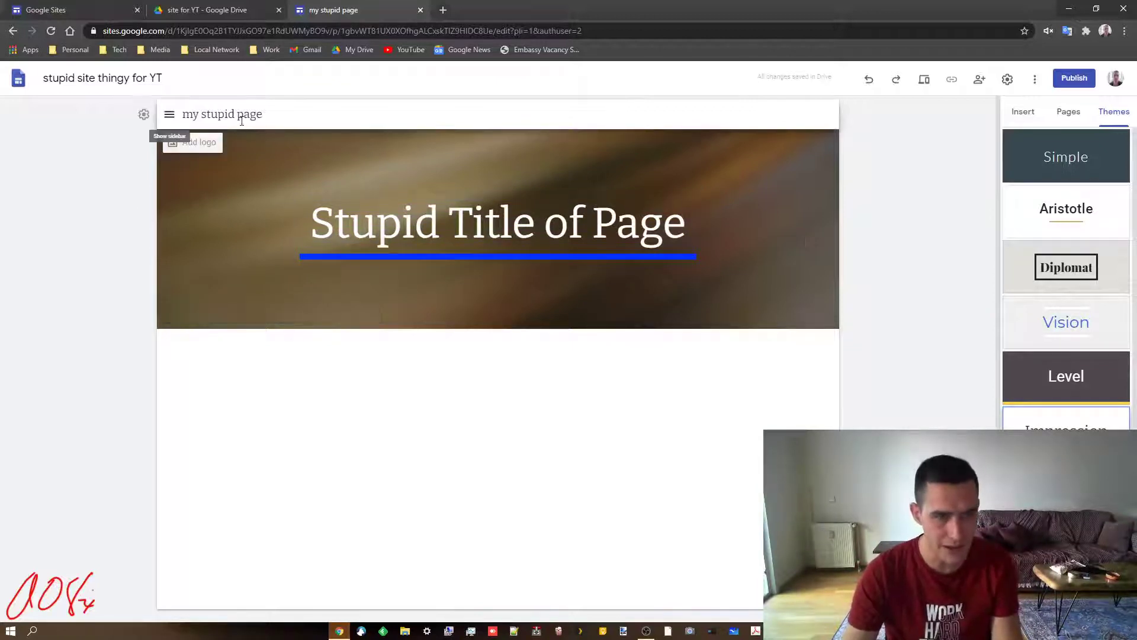
left_click(170, 115)
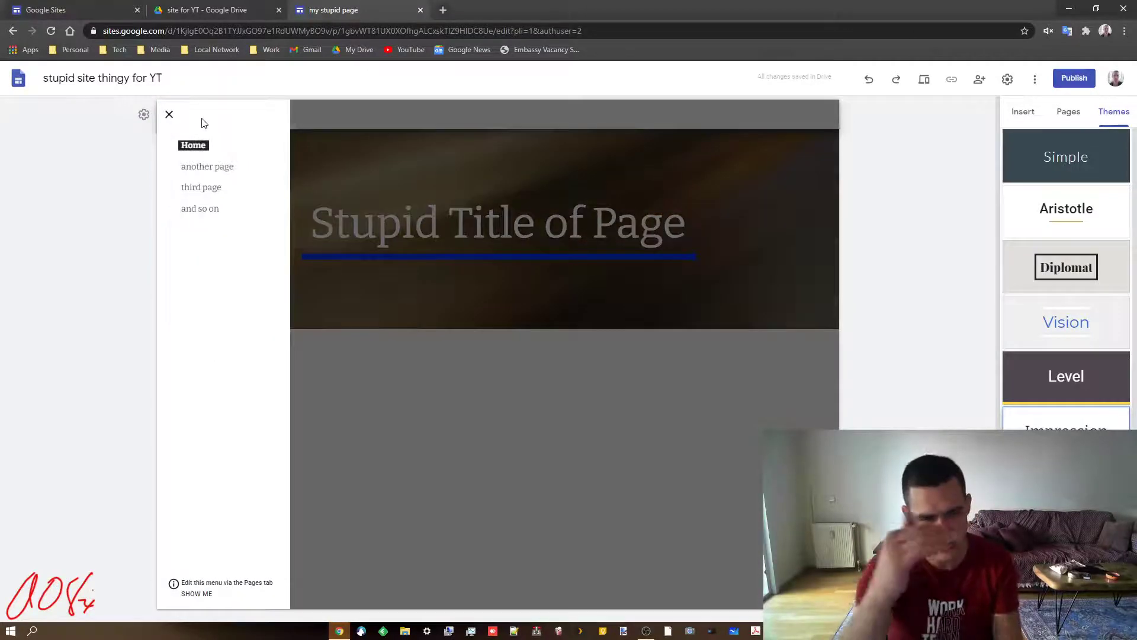
left_click(226, 171)
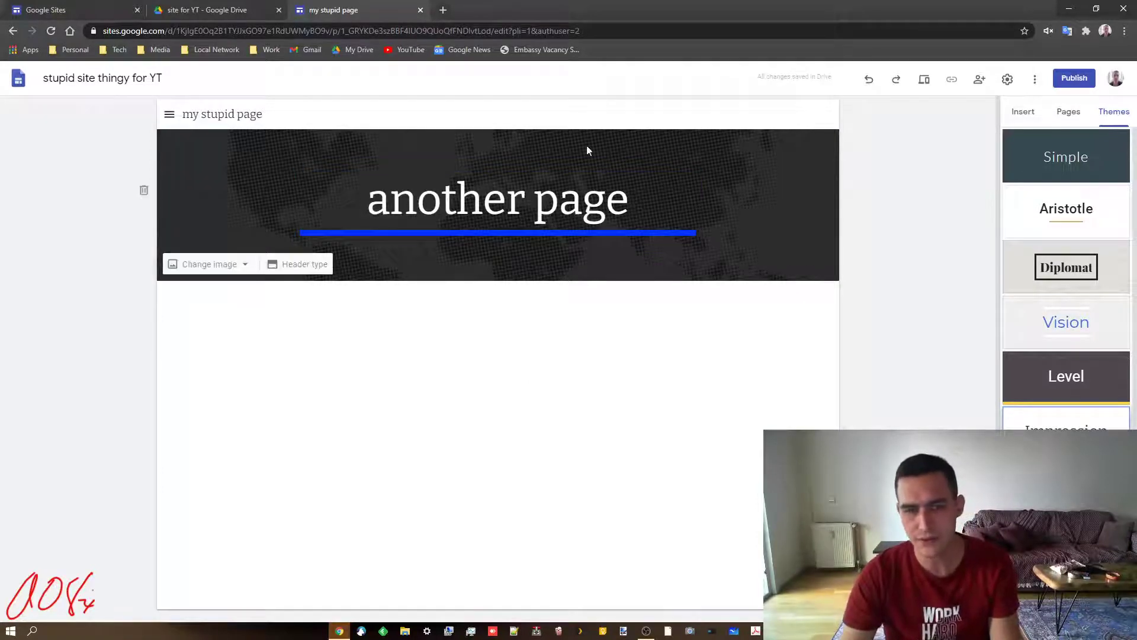
left_click(1068, 113)
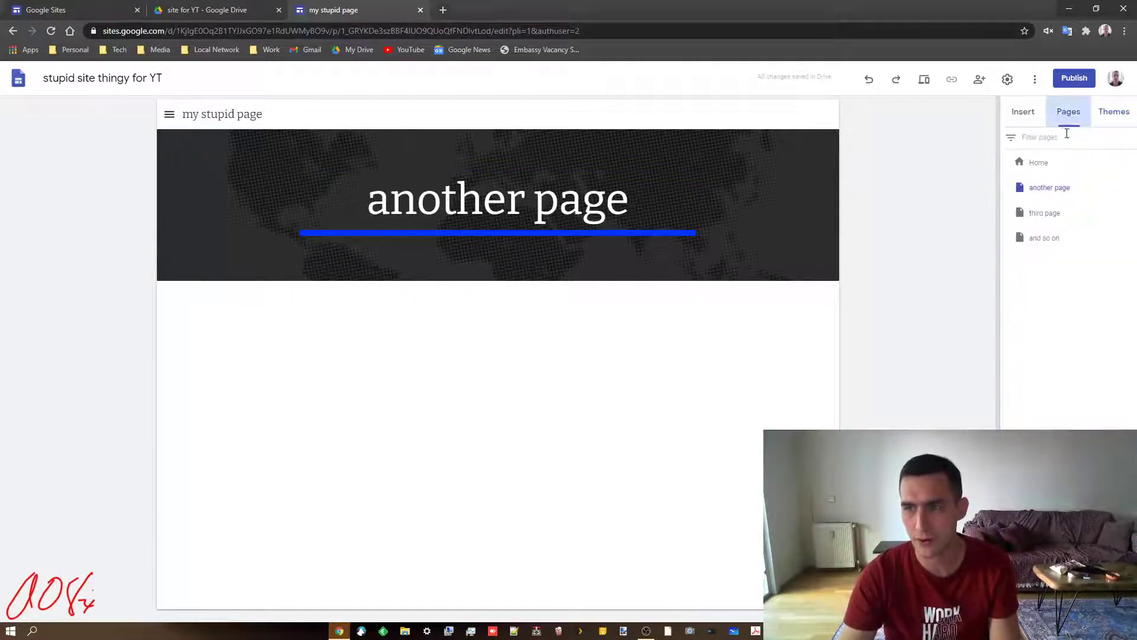
left_click(1041, 163)
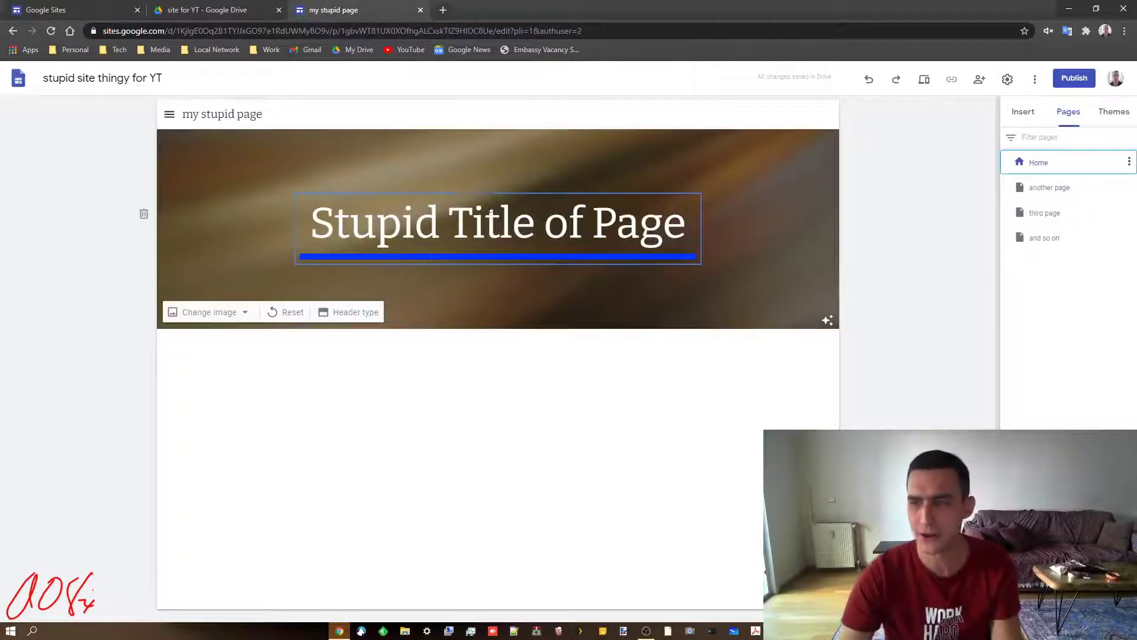
left_click(1051, 189)
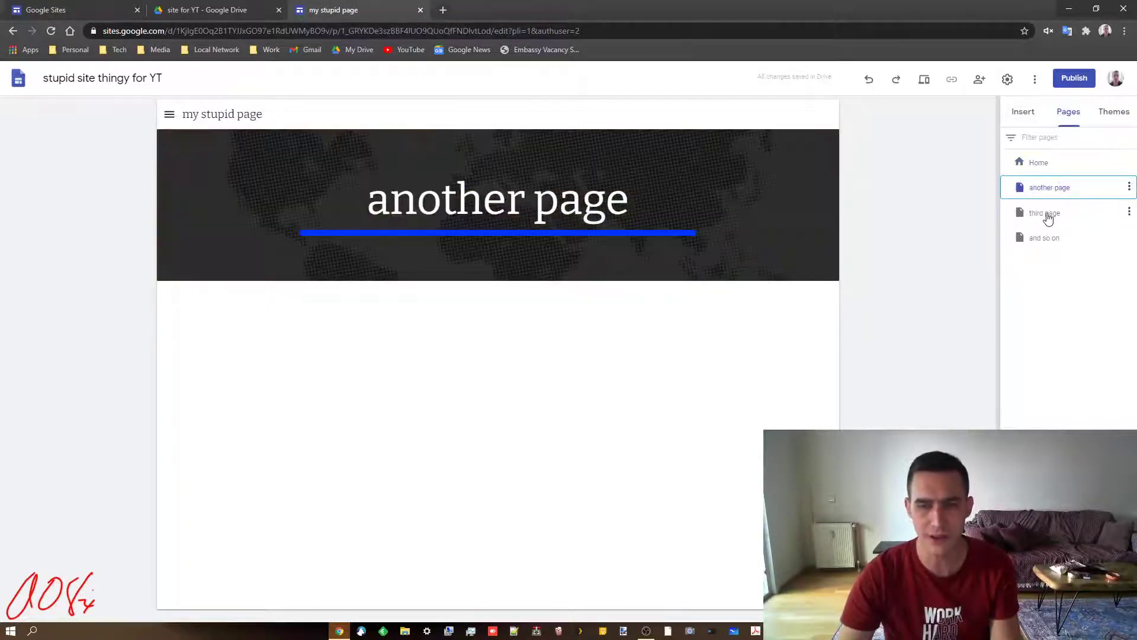
left_click(1048, 216)
left_click(1045, 237)
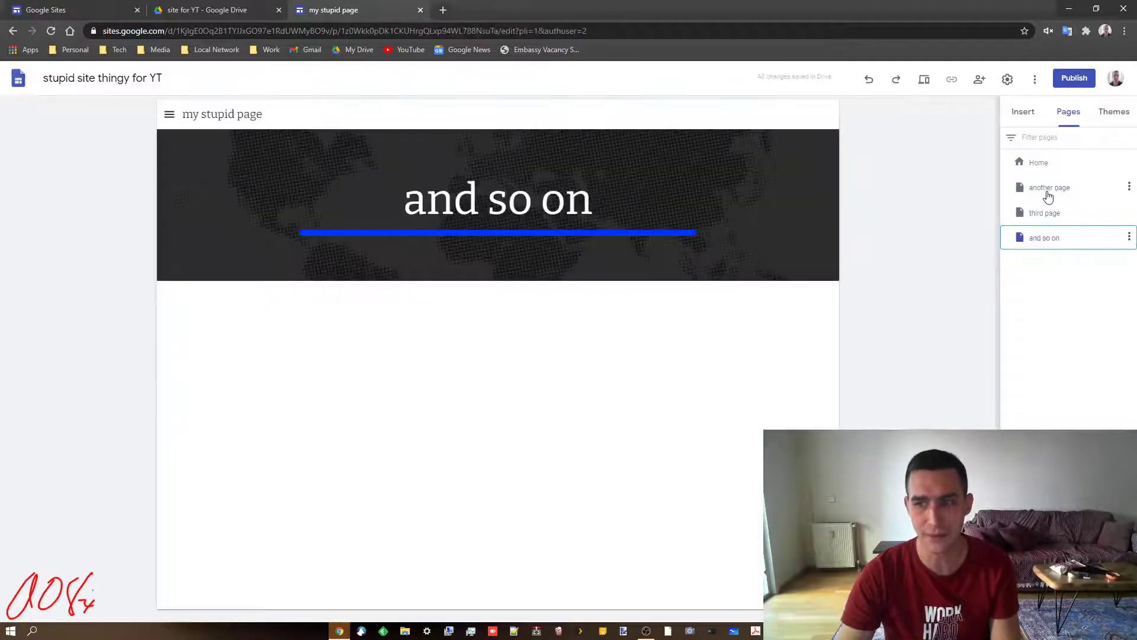
left_click(1047, 193)
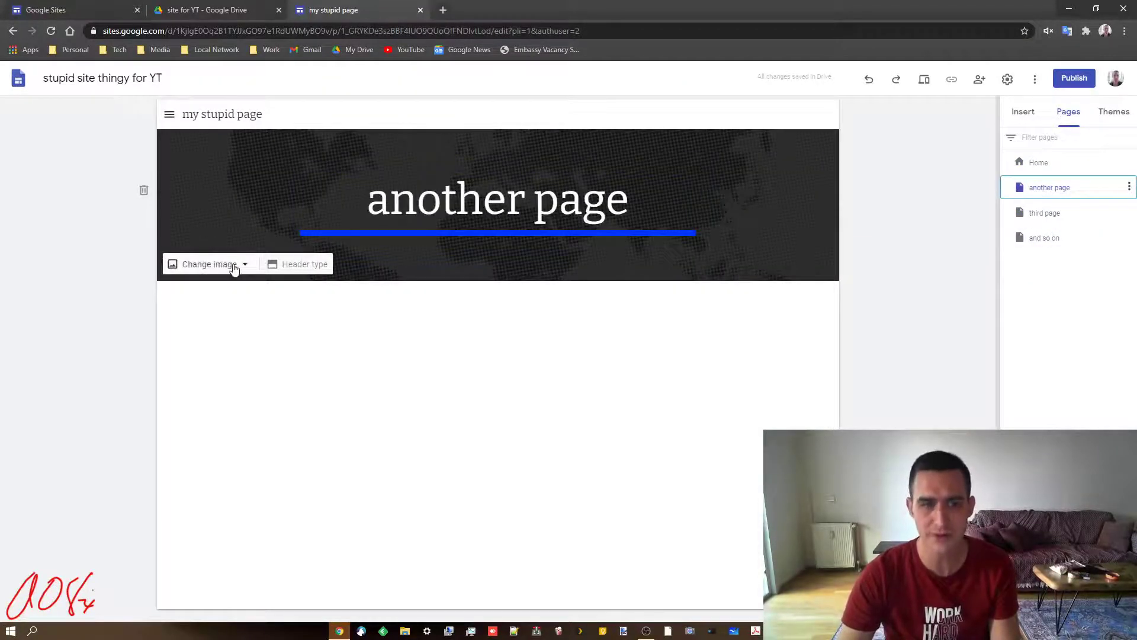
left_click(235, 266)
left_click(227, 295)
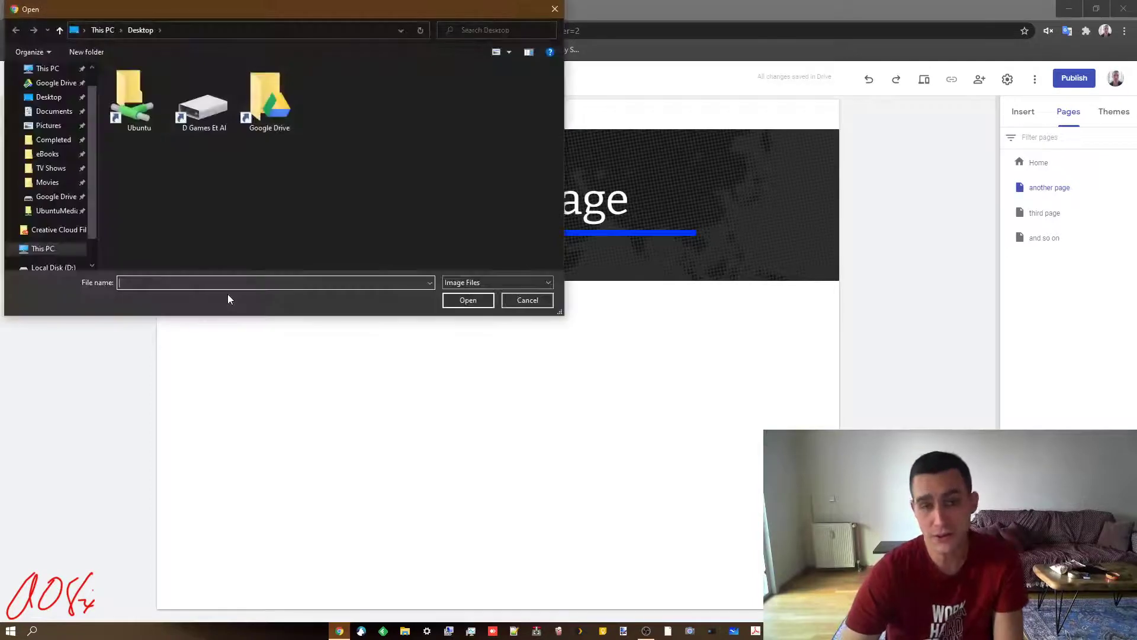
left_click(531, 300)
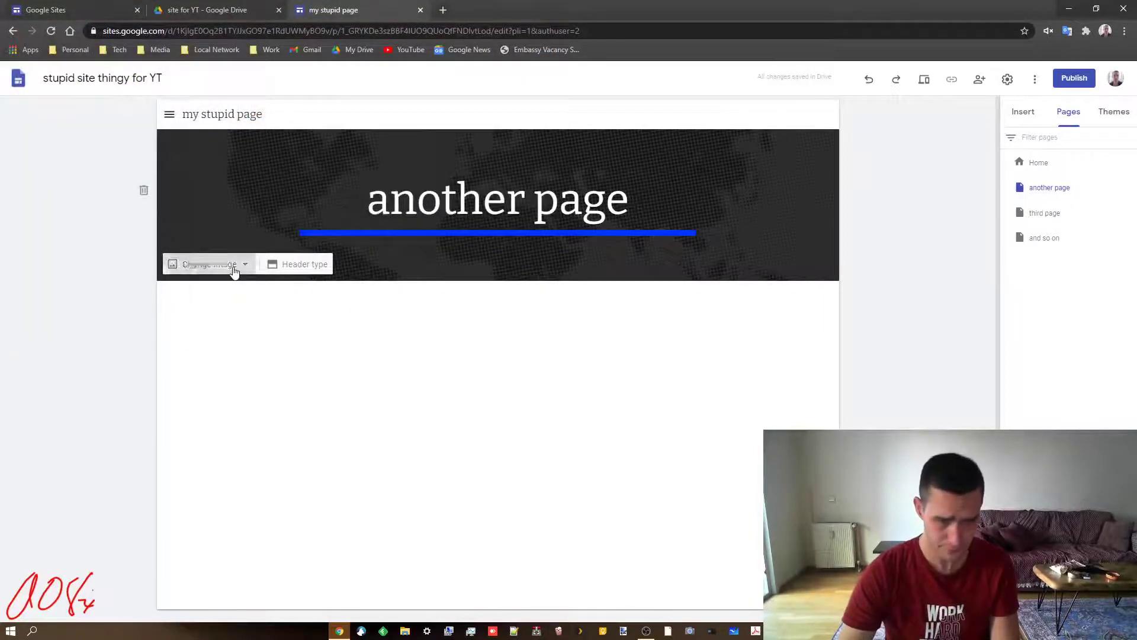
Replace another page's header image with the blurred orange and grey-blue picture from the gallery.
left_click(234, 272)
left_click(216, 323)
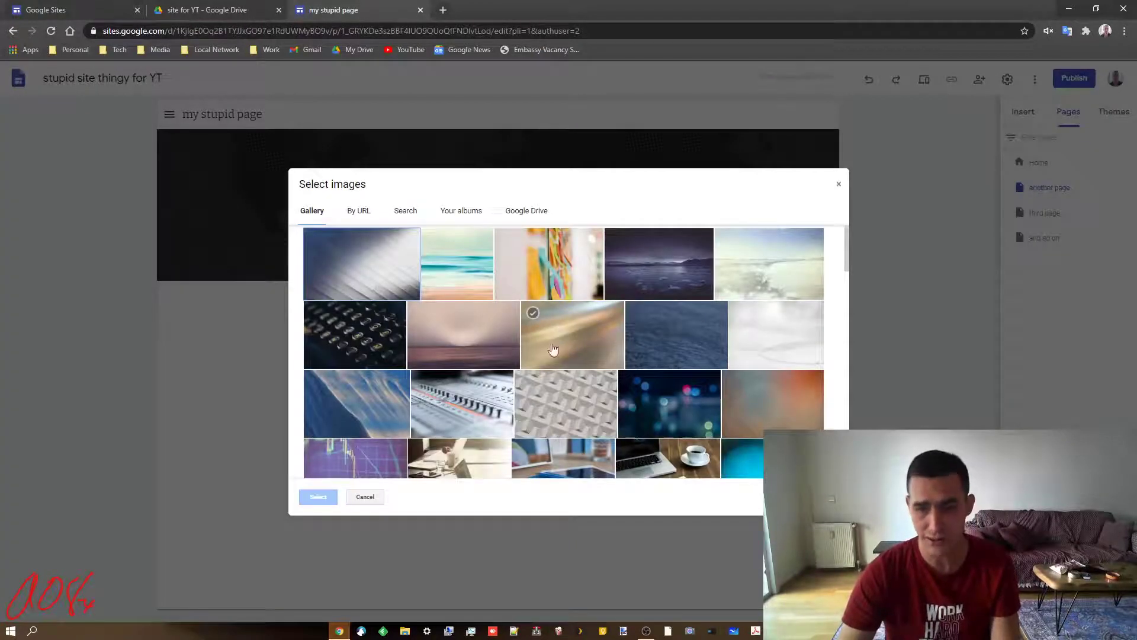
left_click(767, 400)
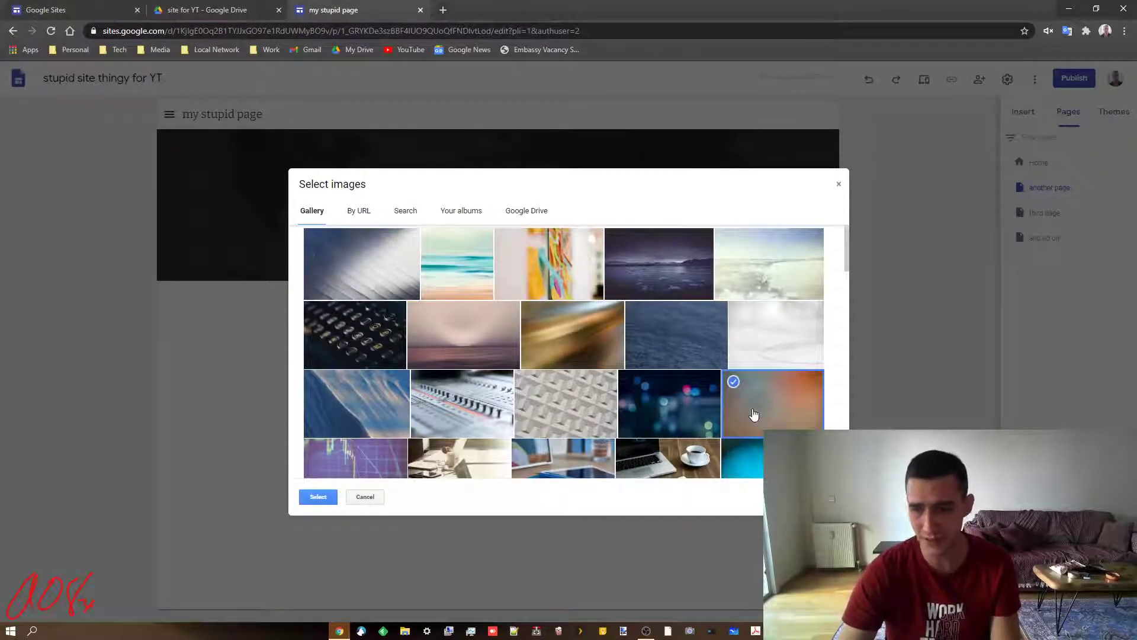
left_click(319, 497)
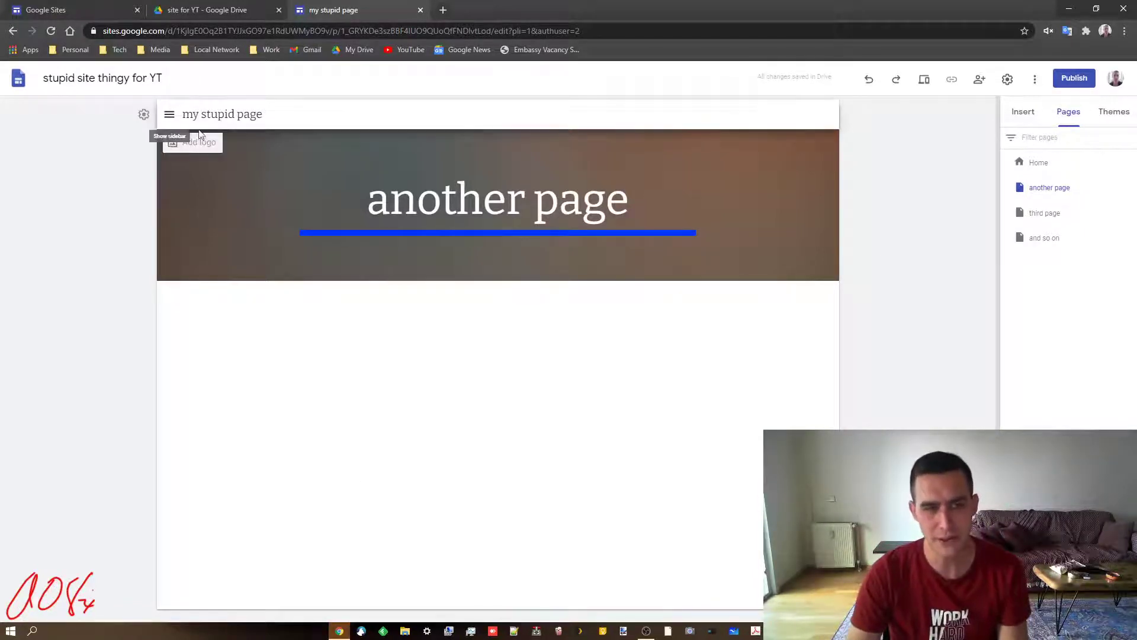
Check the Home page's header type and set another page's header type to Large banner.
left_click(1052, 163)
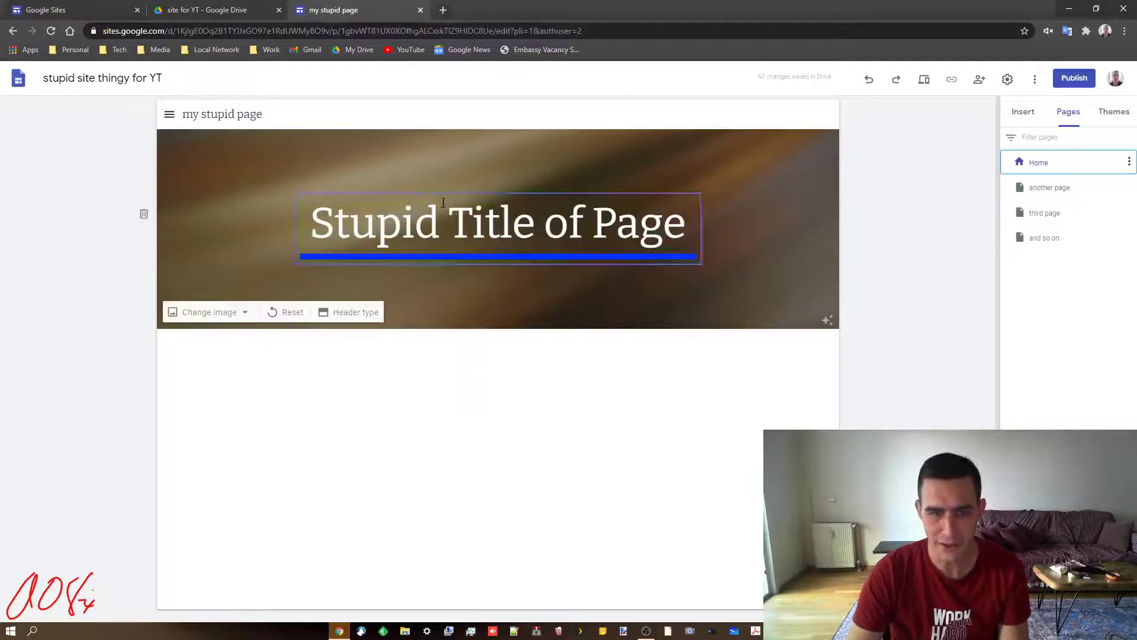
left_click(339, 316)
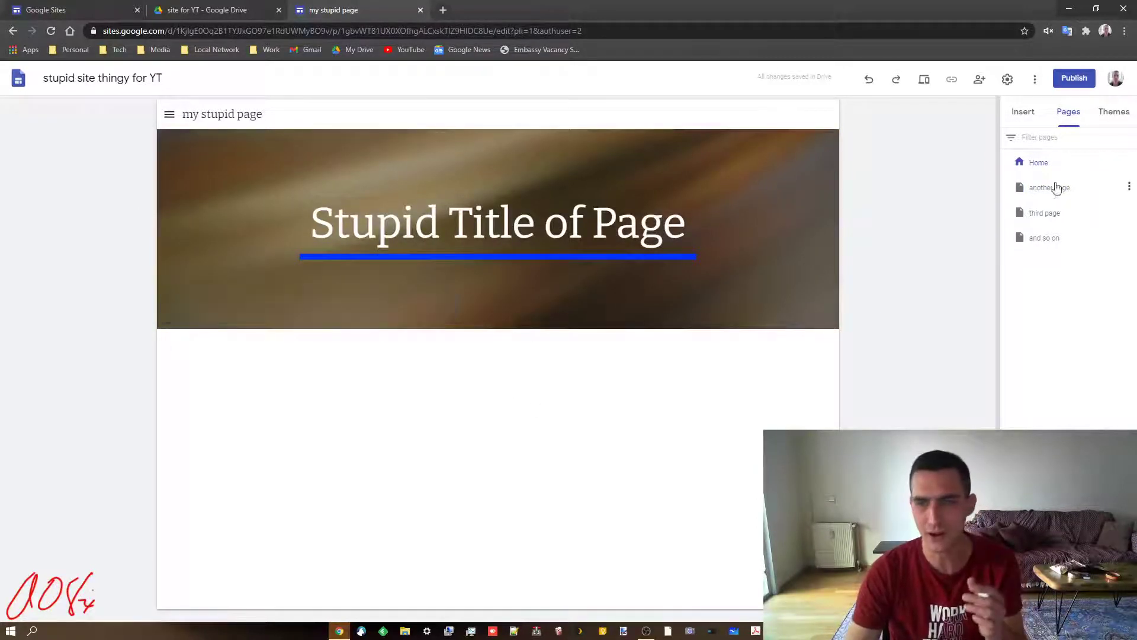
left_click(1043, 189)
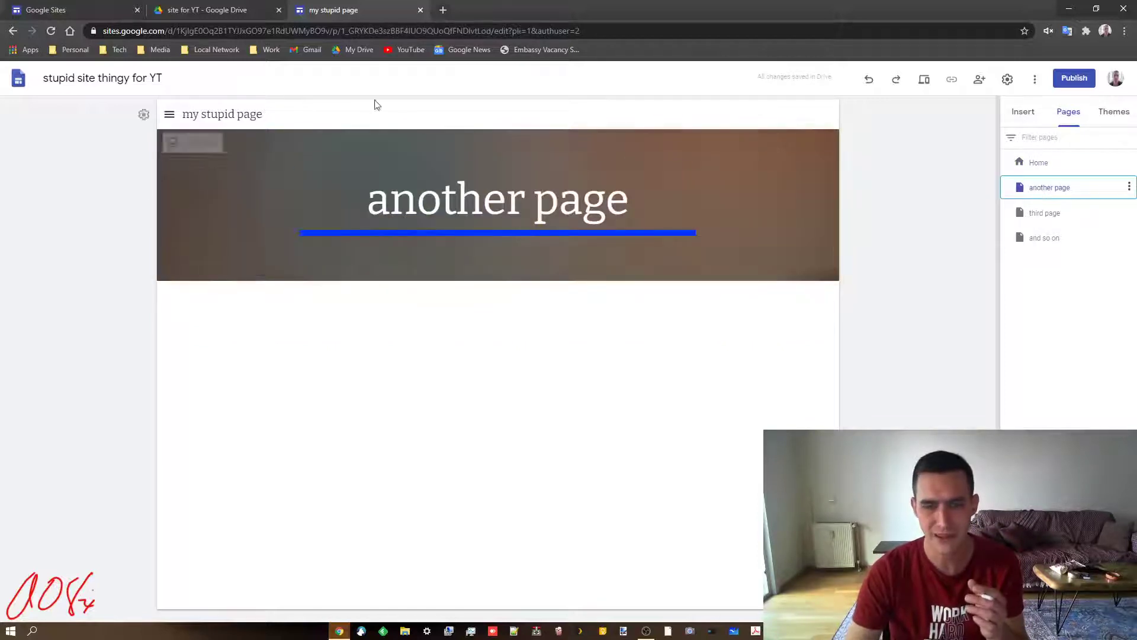
left_click(349, 266)
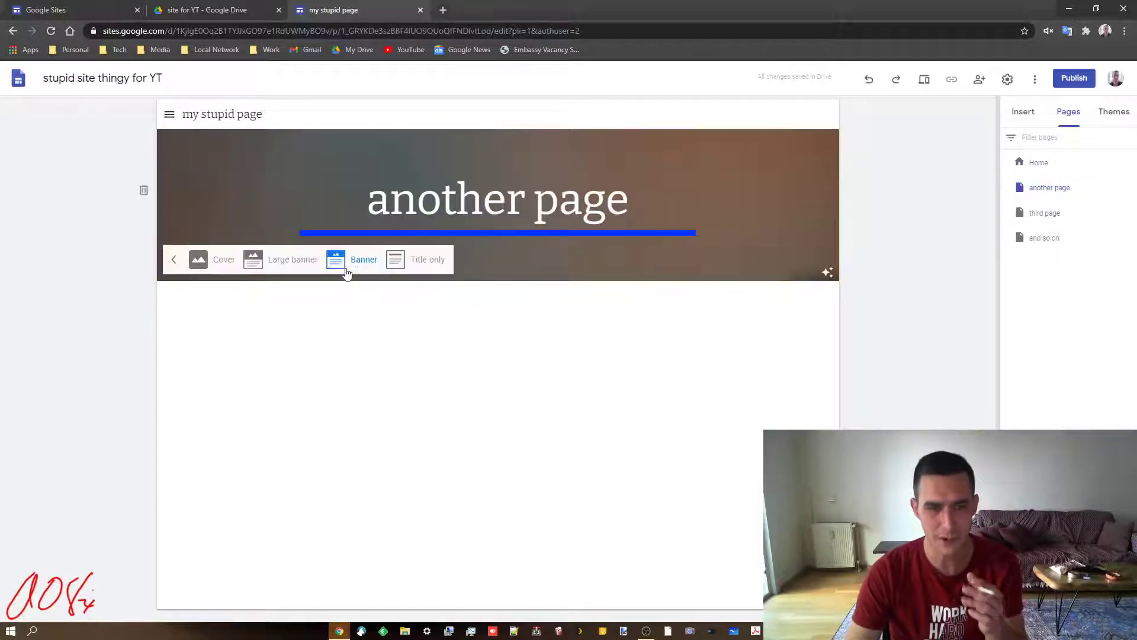
left_click(293, 260)
left_click(1043, 213)
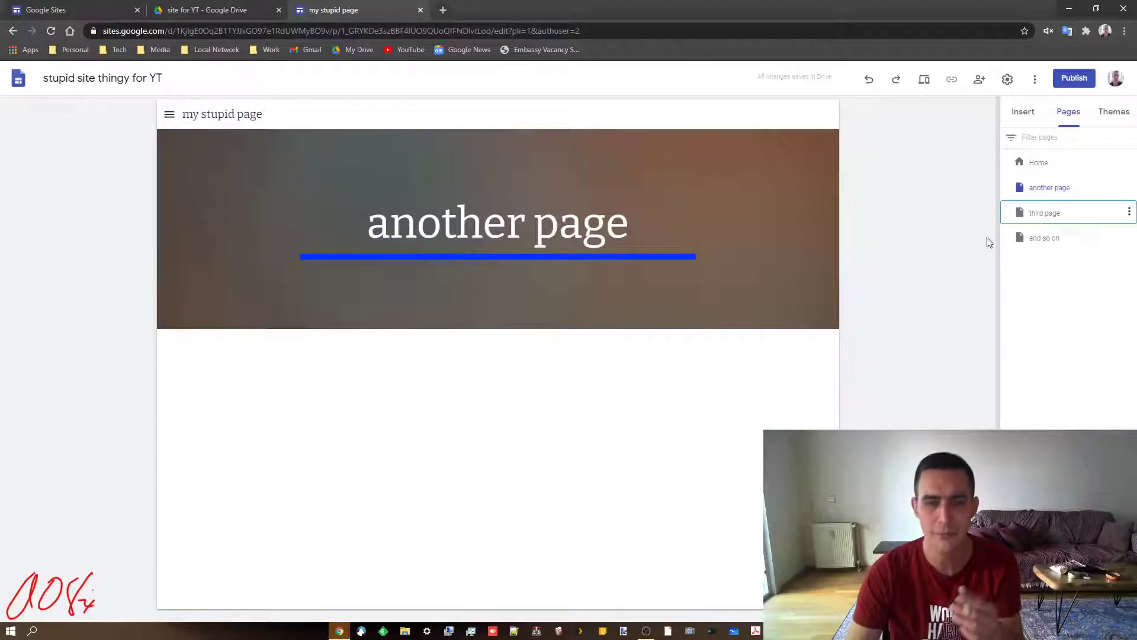
left_click(1049, 189)
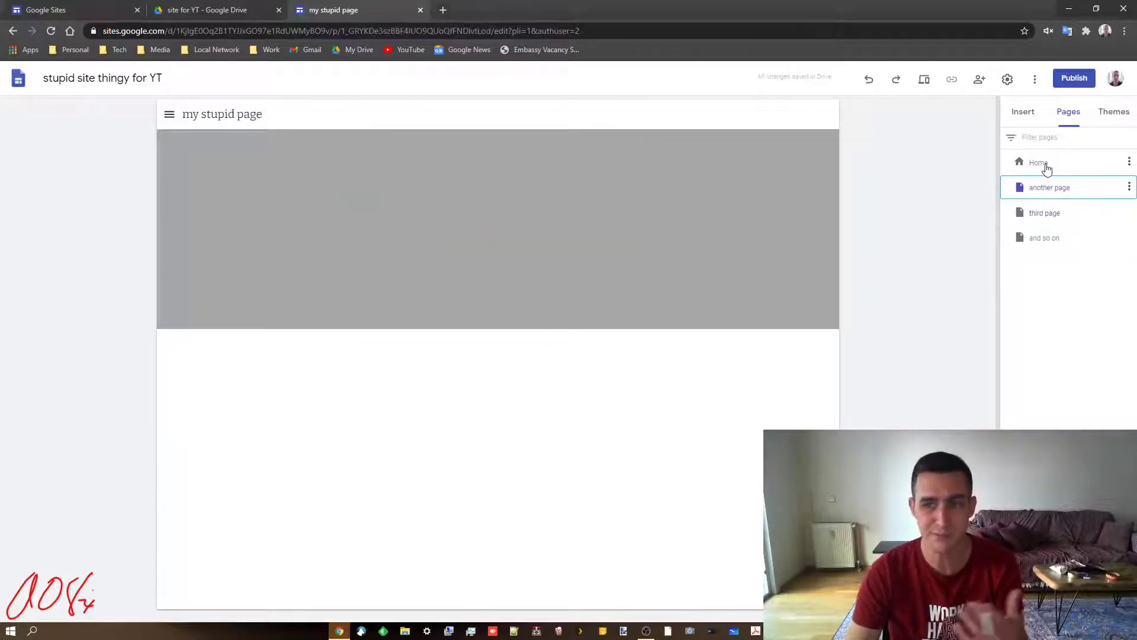
Insert the layout with one image beside a heading and text below the Home page's header.
left_click(1046, 170)
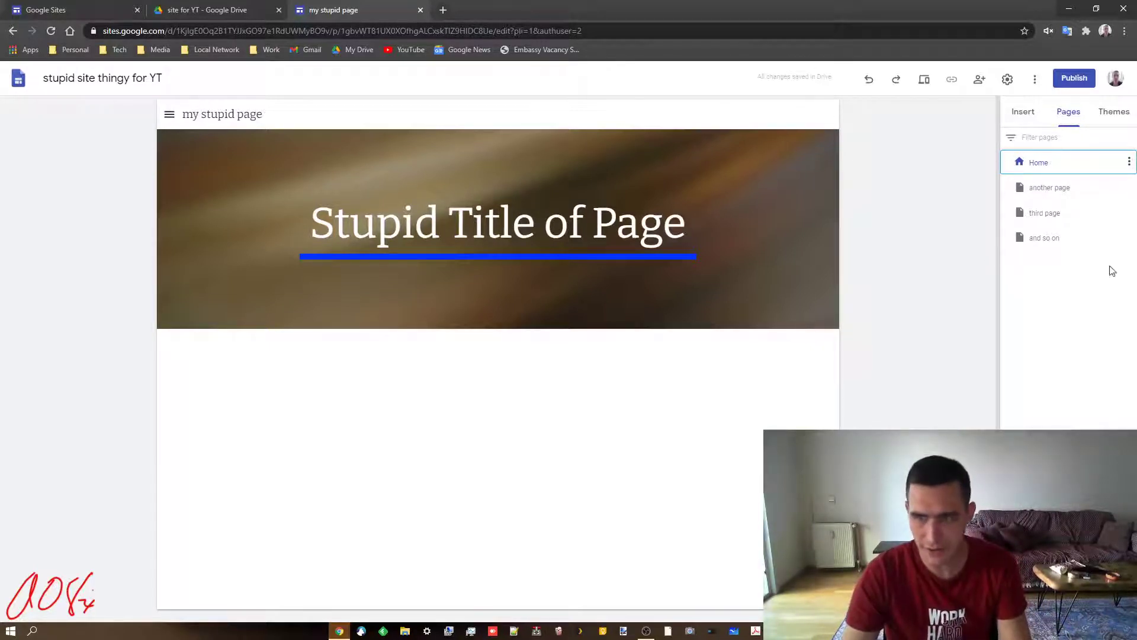
left_click(1015, 122)
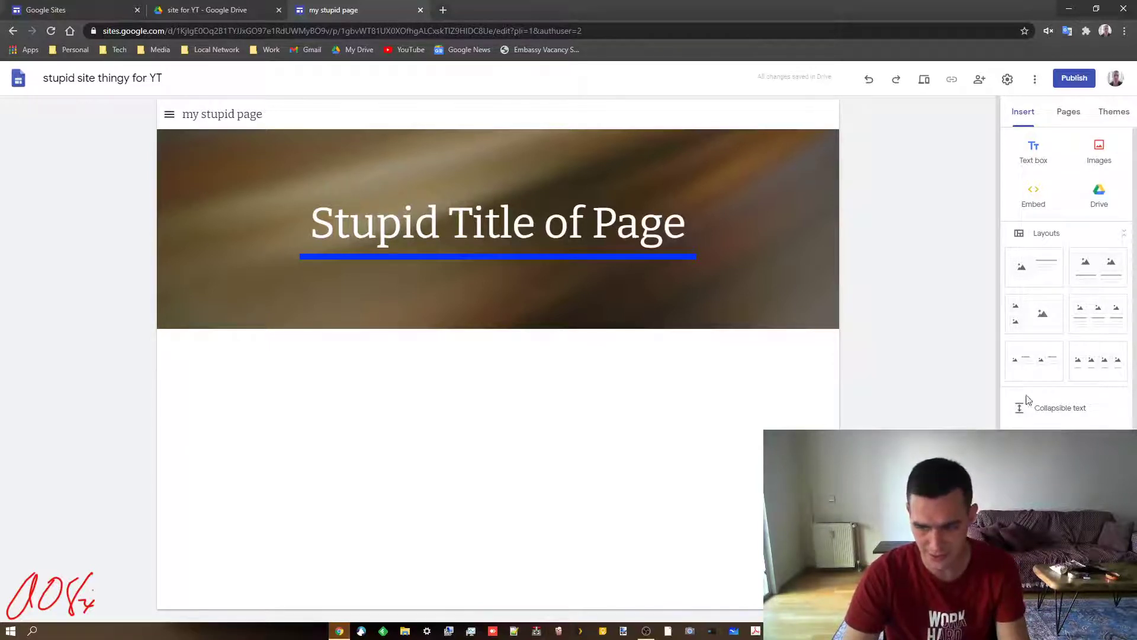
left_click_drag(1051, 269, 486, 438)
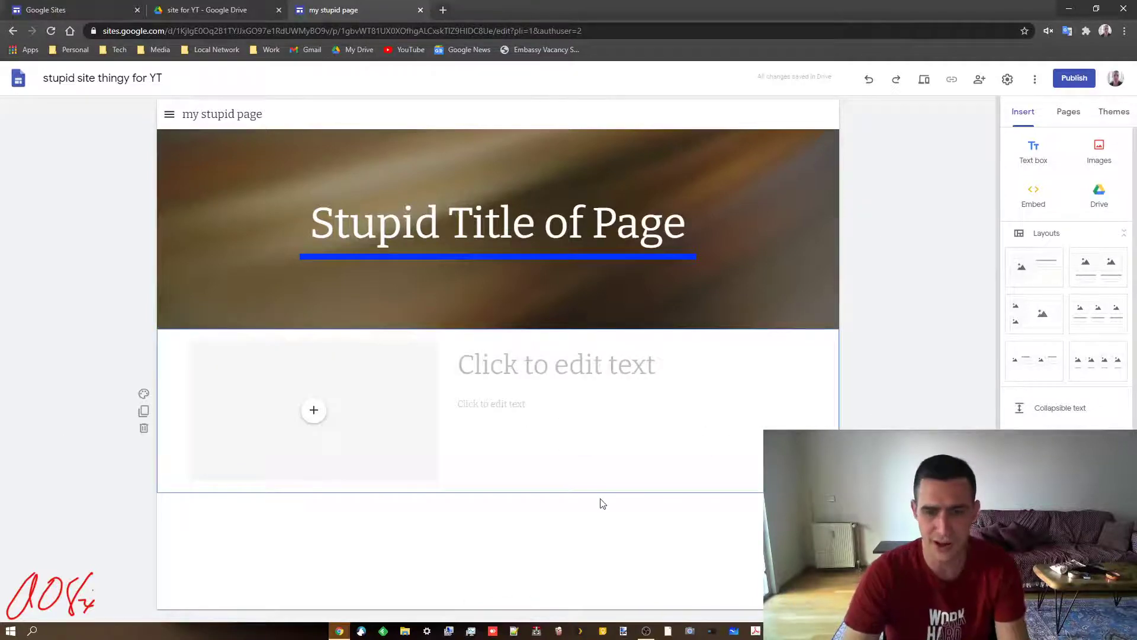
Search YouTube for "differentiation" and insert the video "Class 11 Chapter 3 Kinematics: Differentiation" into the layout's empty media placeholder.
left_click(314, 410)
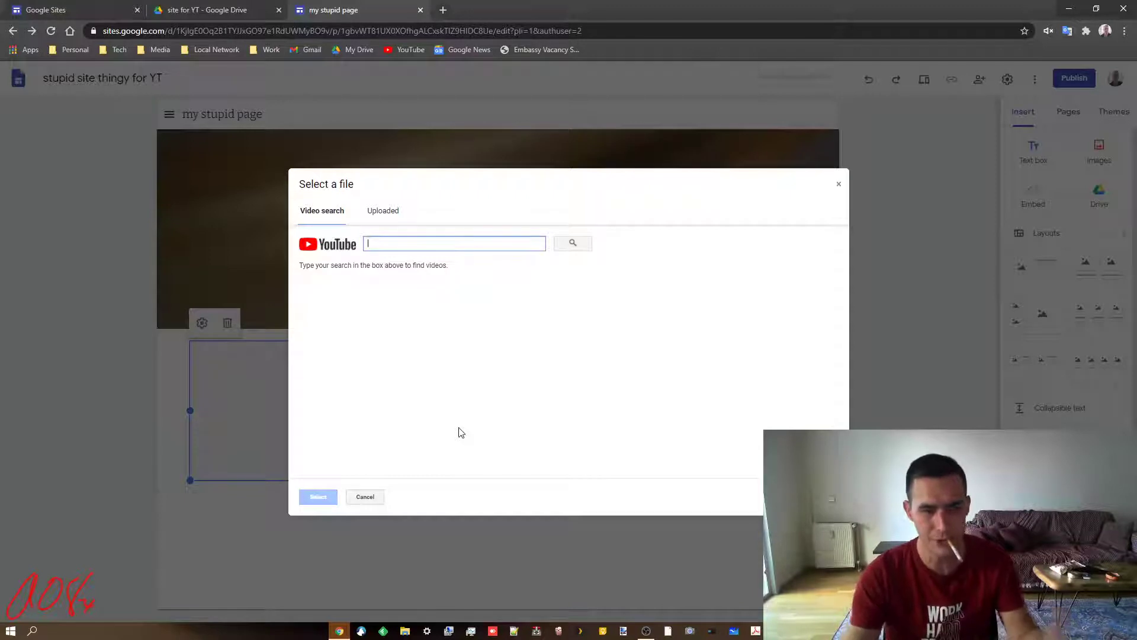
type("sd")
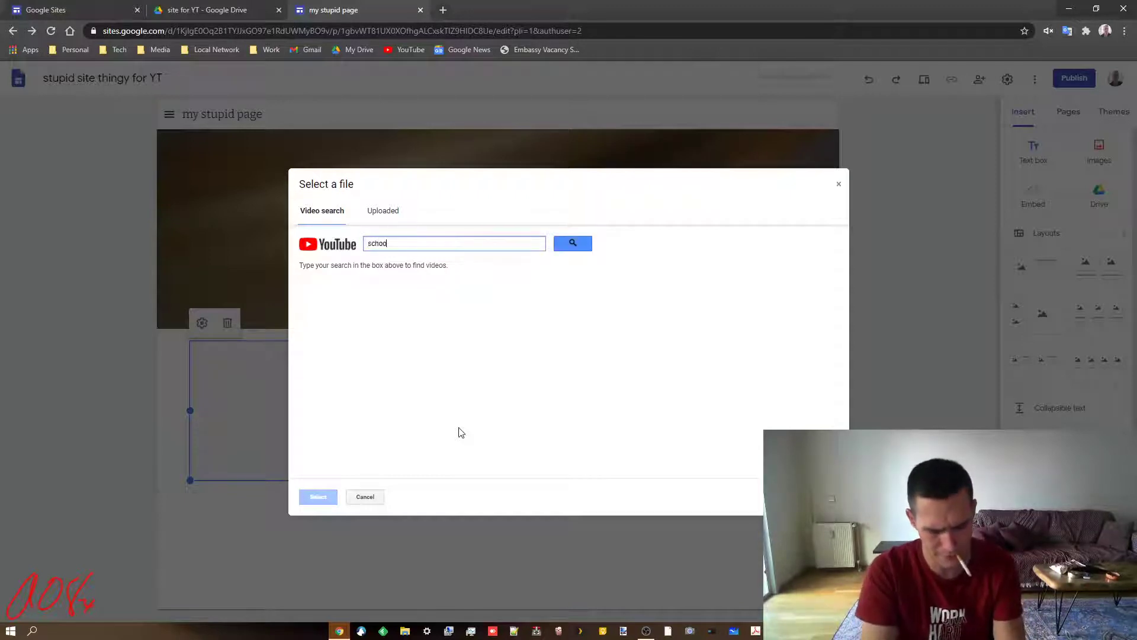
key("BackSpace")
key("BackSpace")
key("BackSpace")
key("BackSpace")
key("BackSpace")
key("BackSpace")
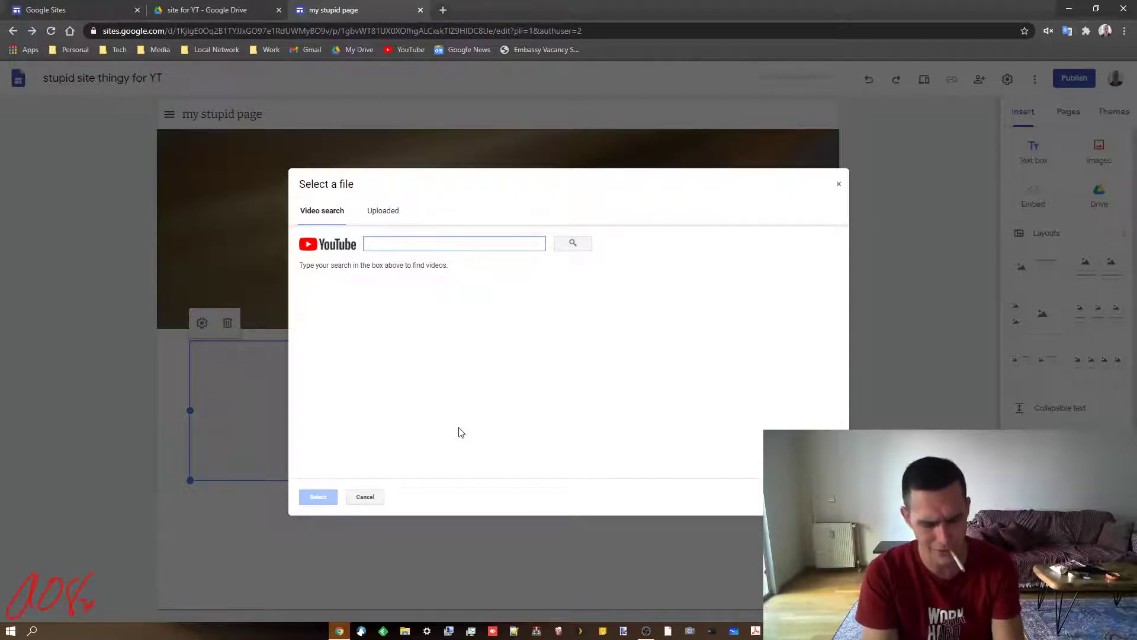
type("differentiation")
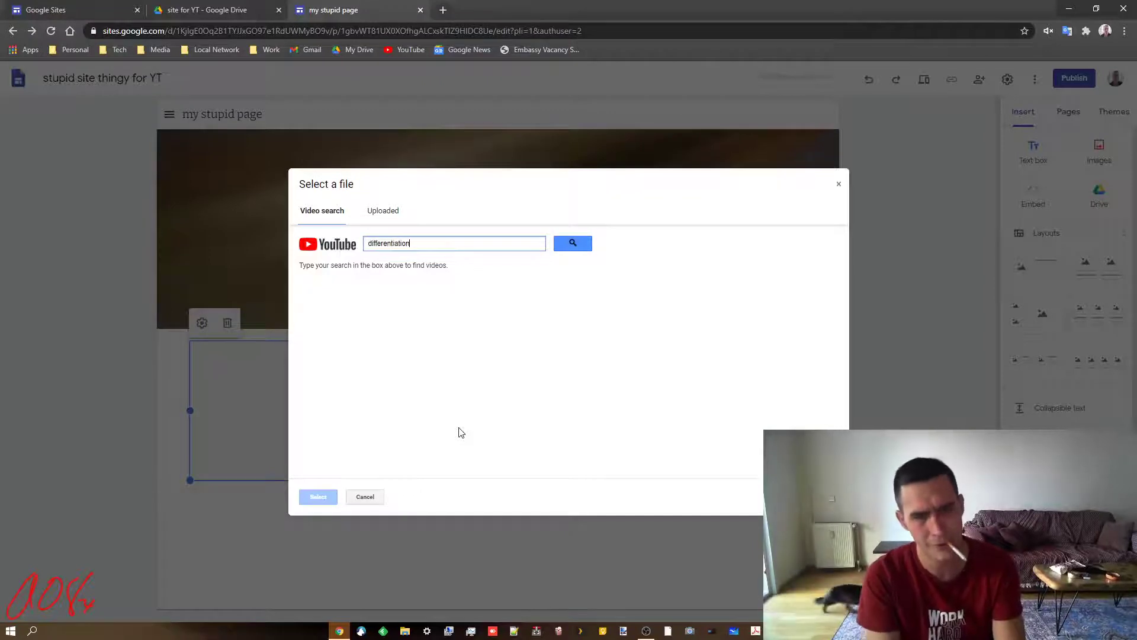
key("Return")
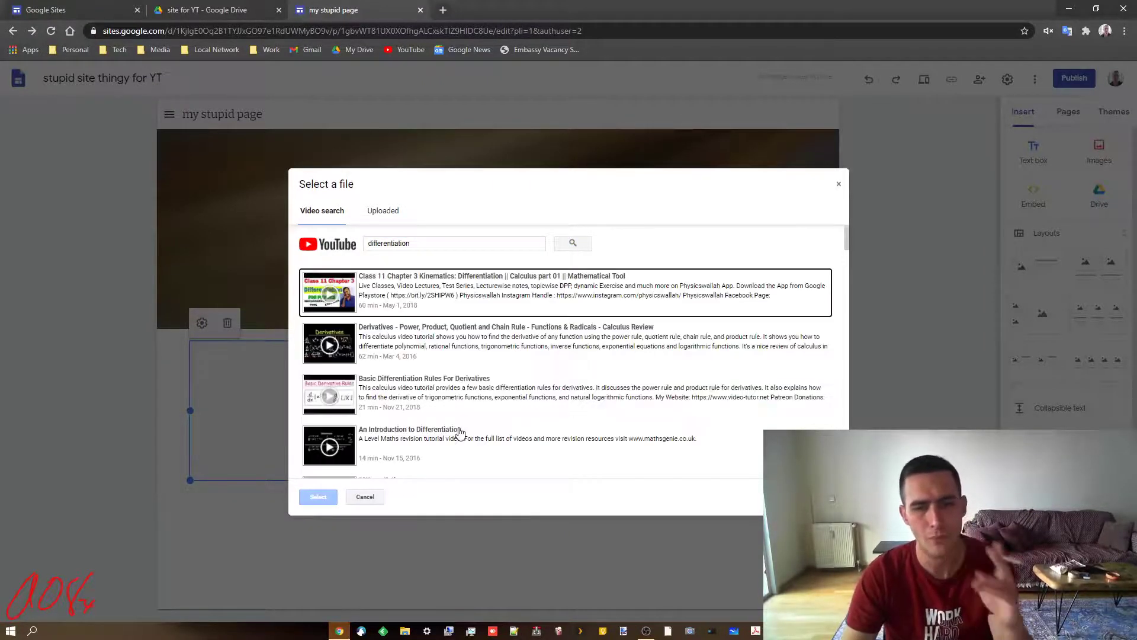
left_click(500, 292)
left_click(317, 496)
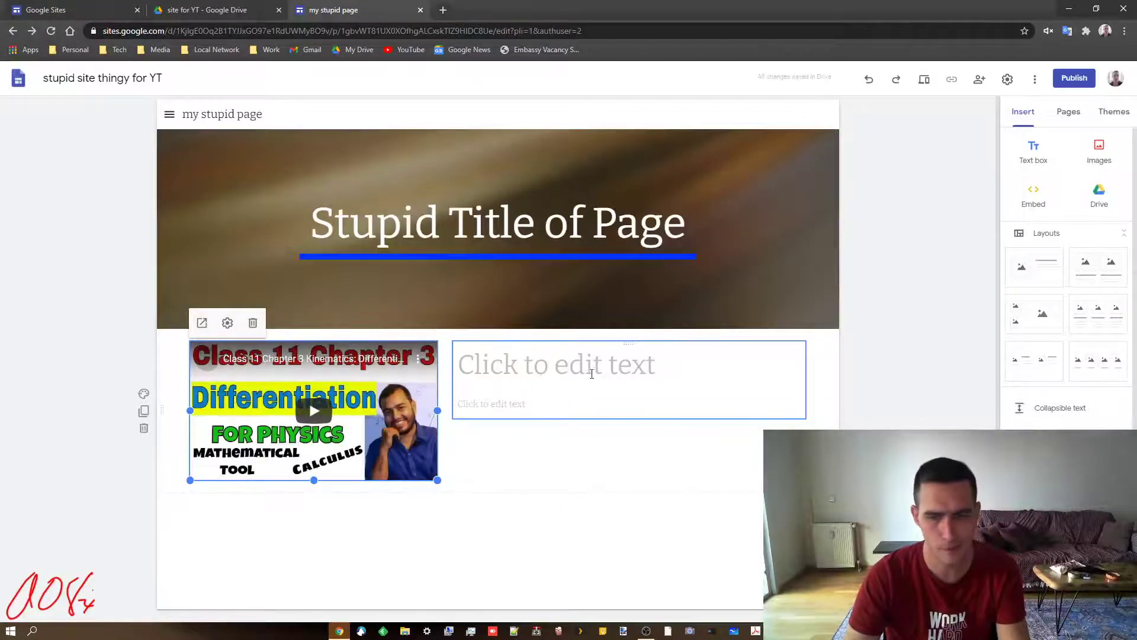
Enter "Here a thing about stuff" as the heading beside the video.
left_click(578, 368)
type("H")
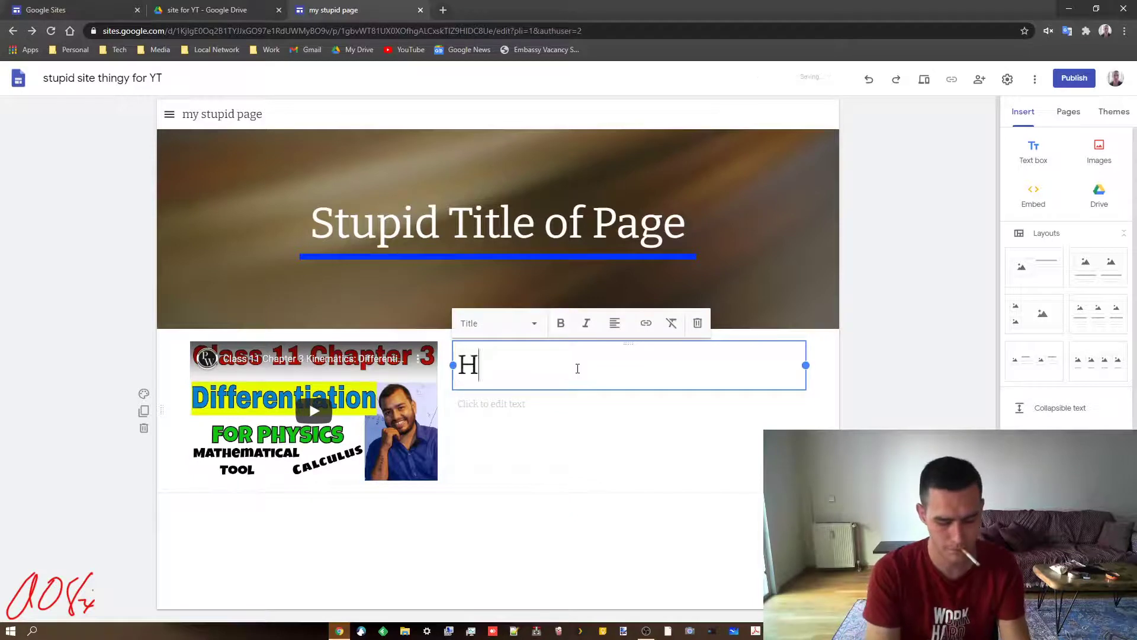
type("ere a thng")
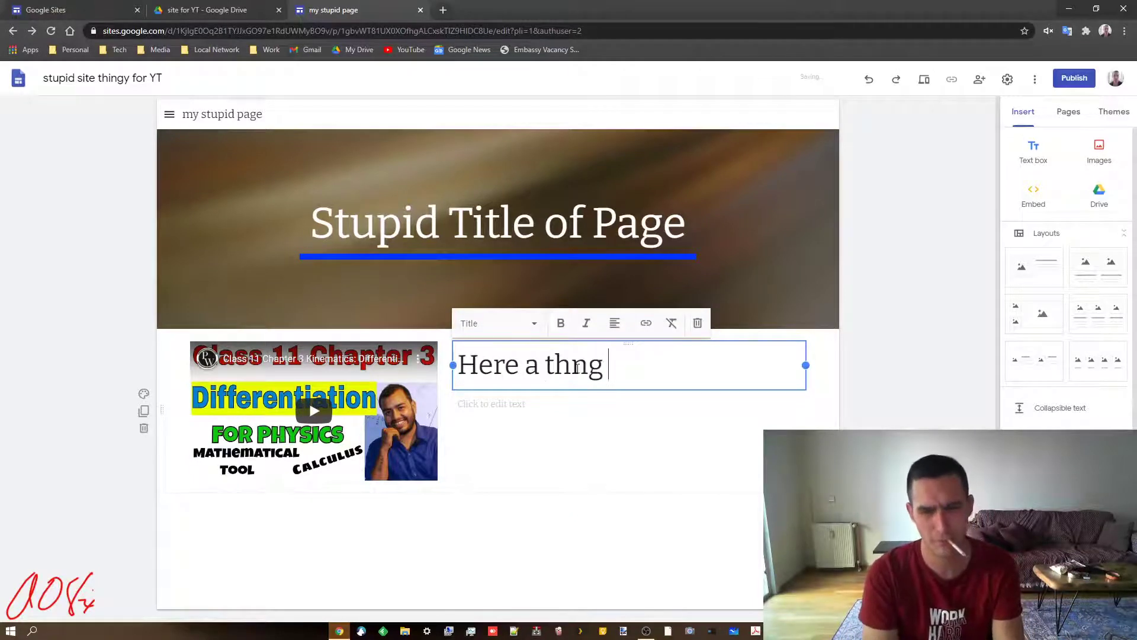
key("BackSpace")
key("BackSpace")
type("ing about stuff")
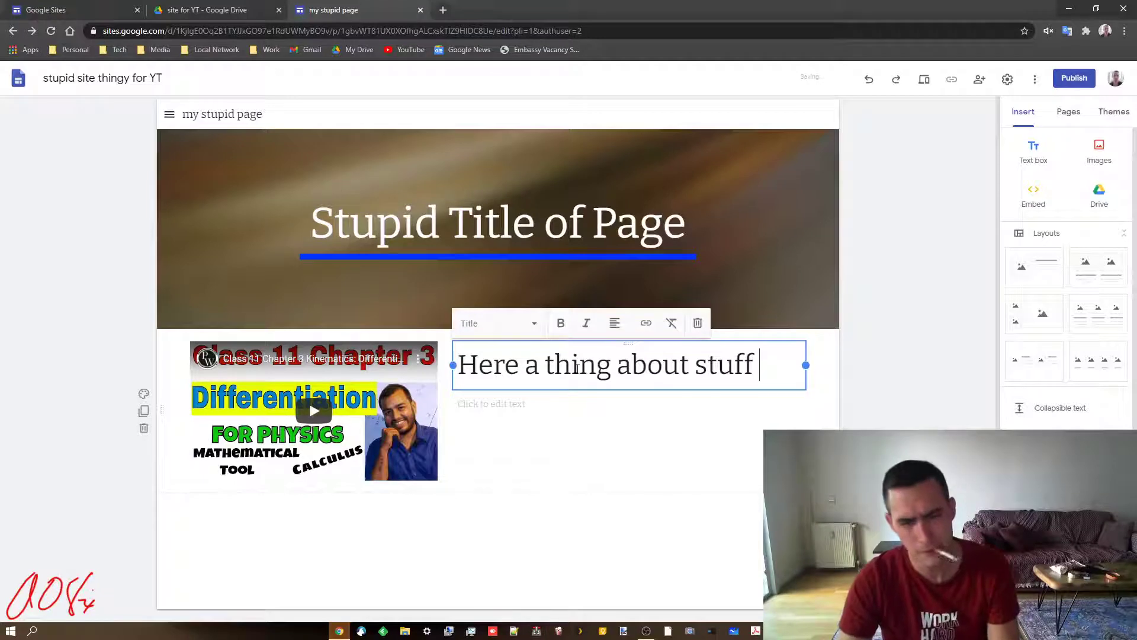
Fill the text below the video section's heading with "Click the YouTube video to the left to play it!".
left_click(498, 403)
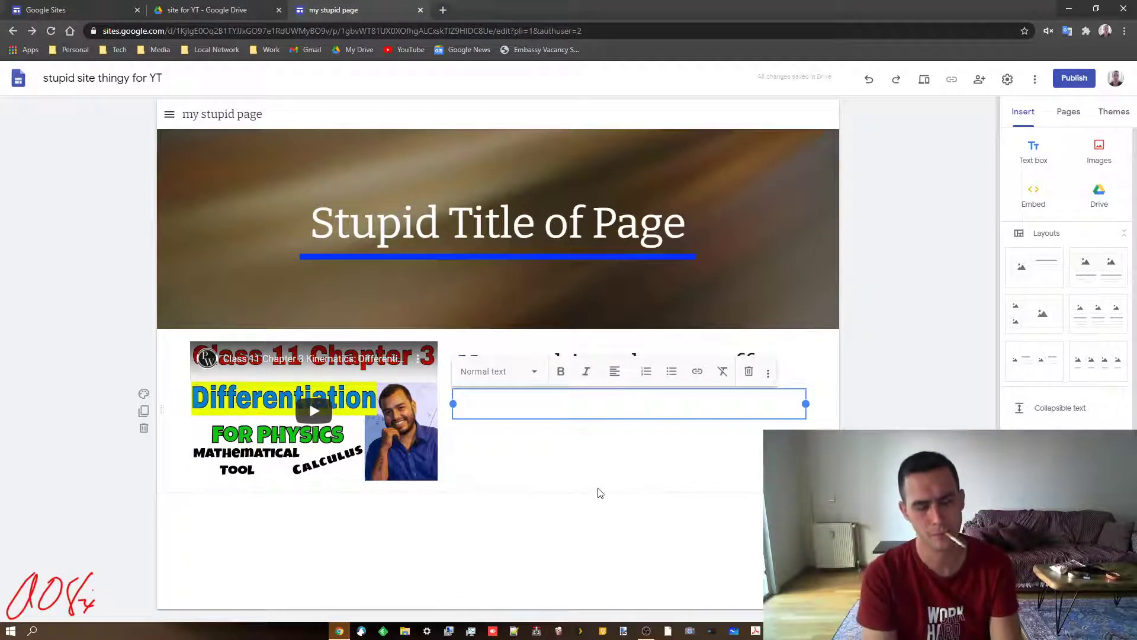
type("Click")
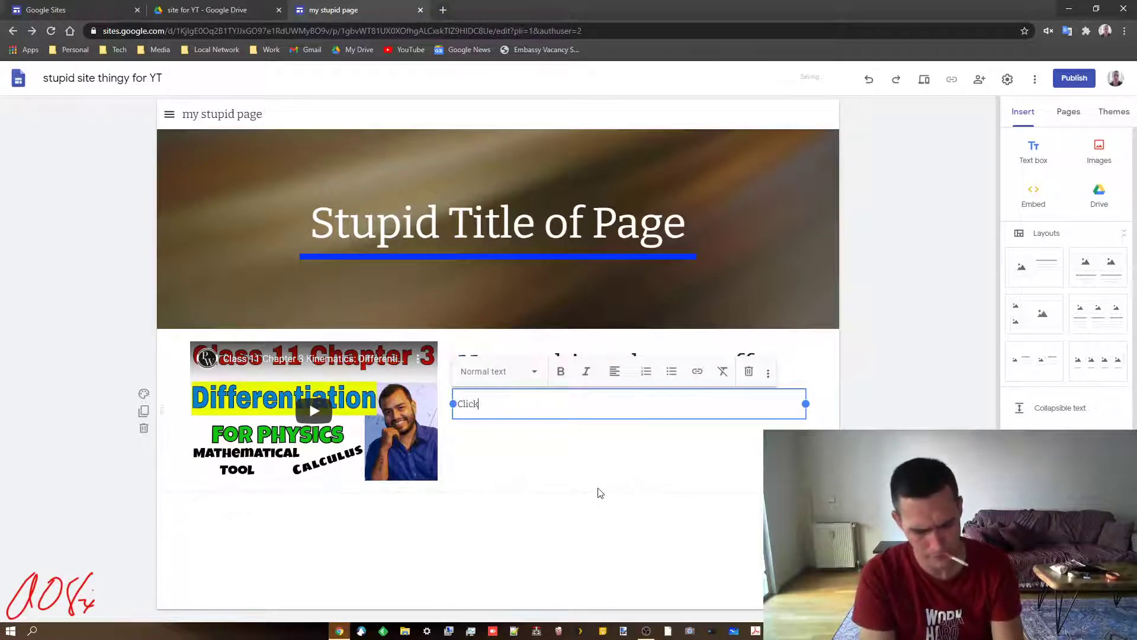
type(" the You")
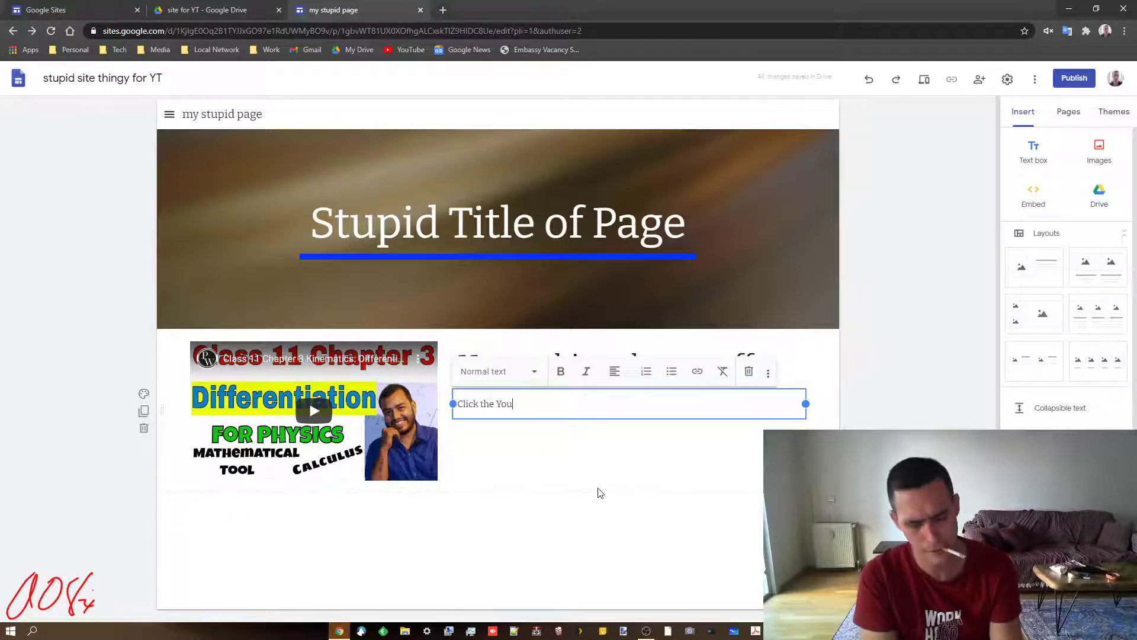
type("Tube video")
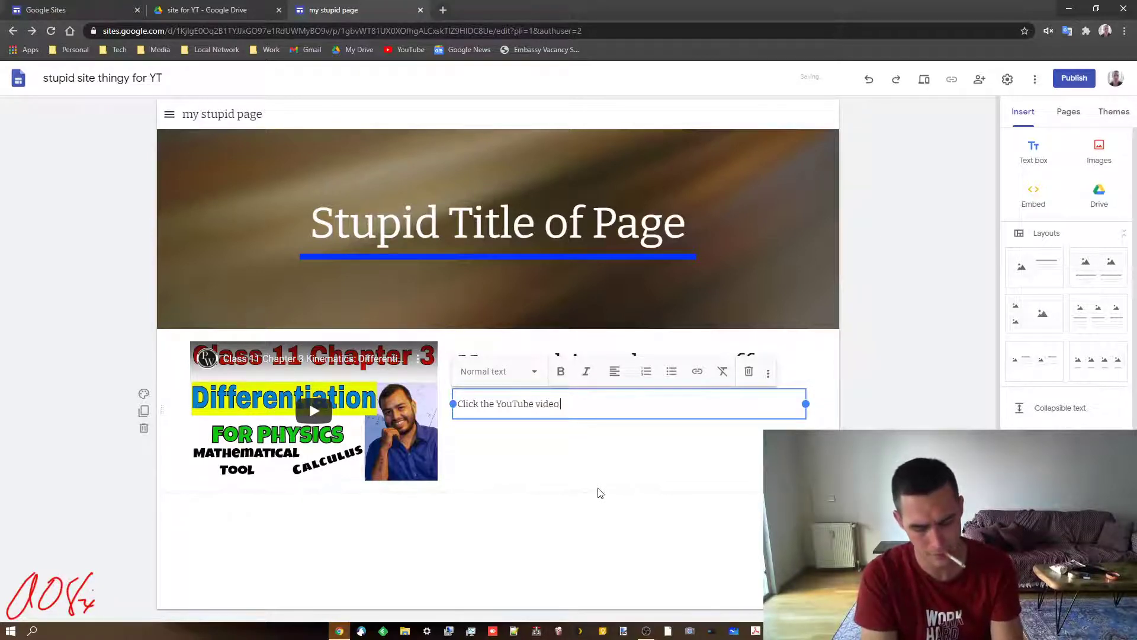
type(" to the ")
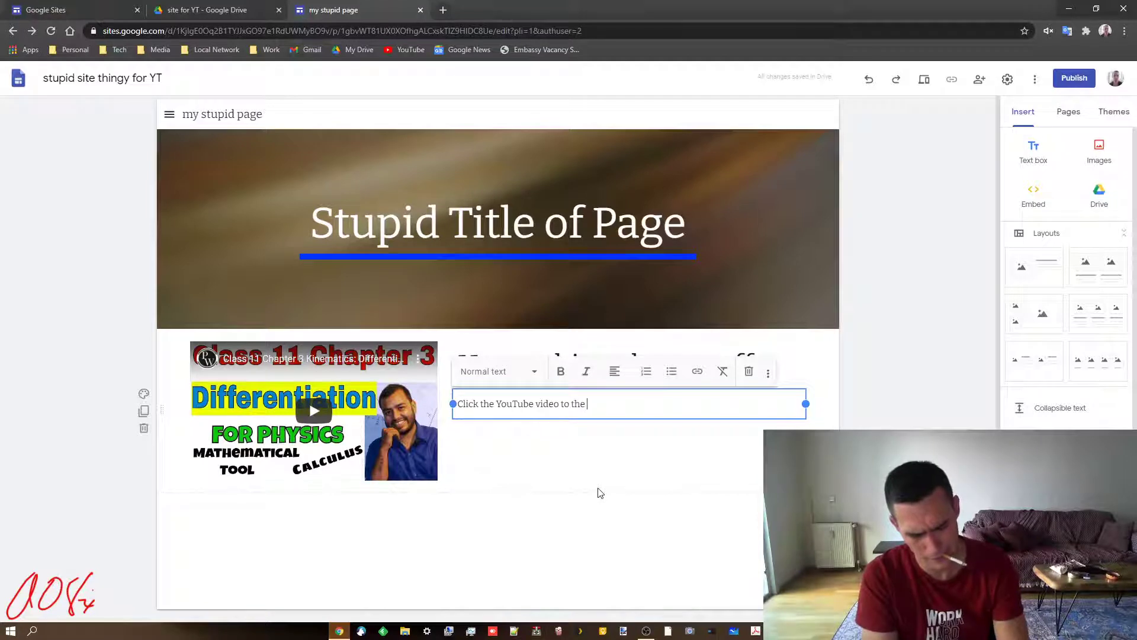
type("left to play it")
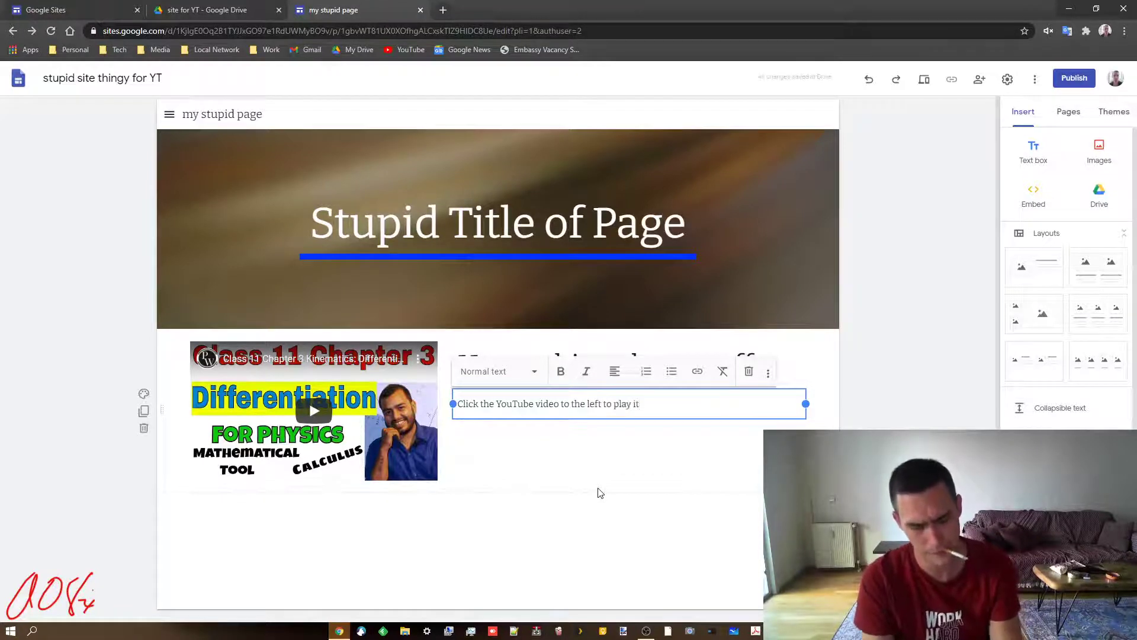
type("!")
left_click(936, 420)
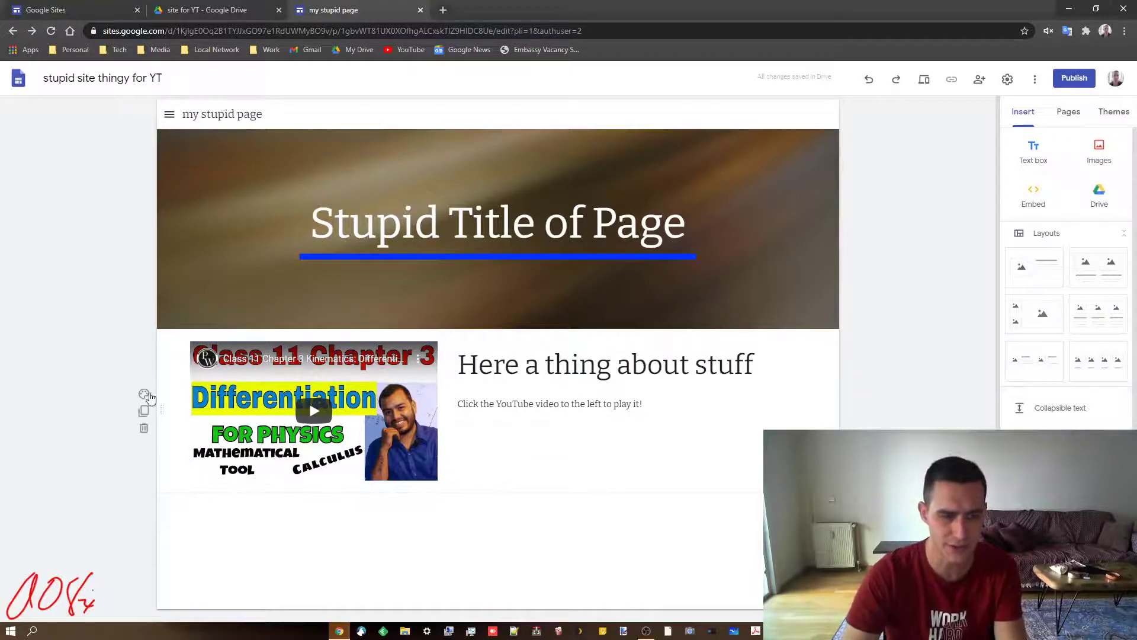
Compare the Emphasis 1 and Emphasis 2 backgrounds on the video section and set it to Emphasis 1.
left_click(145, 395)
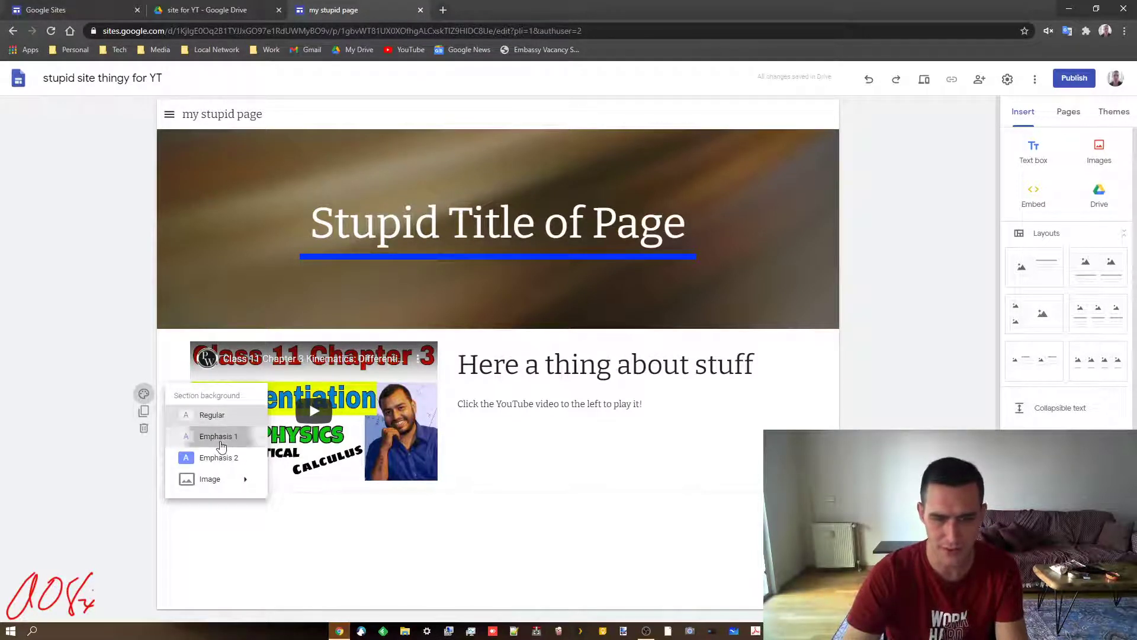
left_click(221, 444)
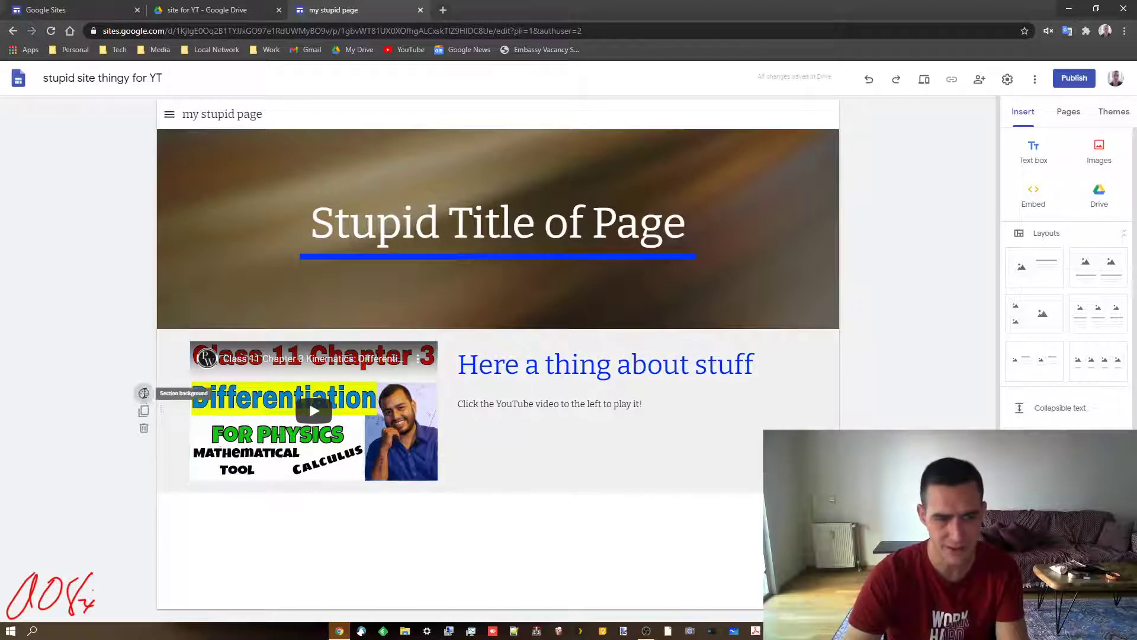
left_click(144, 392)
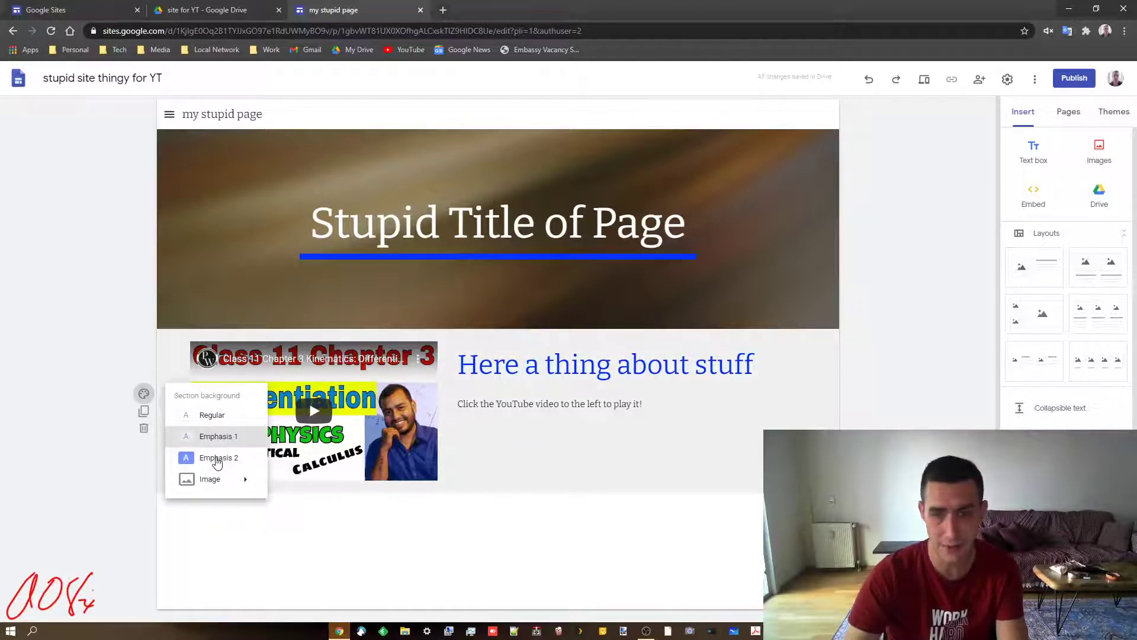
left_click(217, 459)
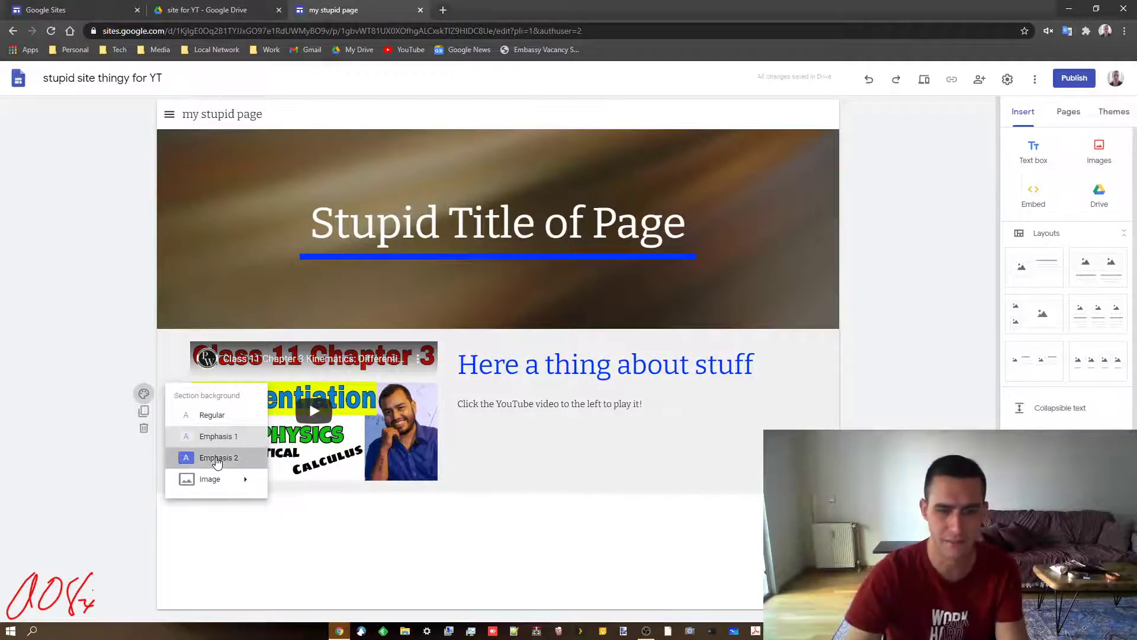
left_click(144, 393)
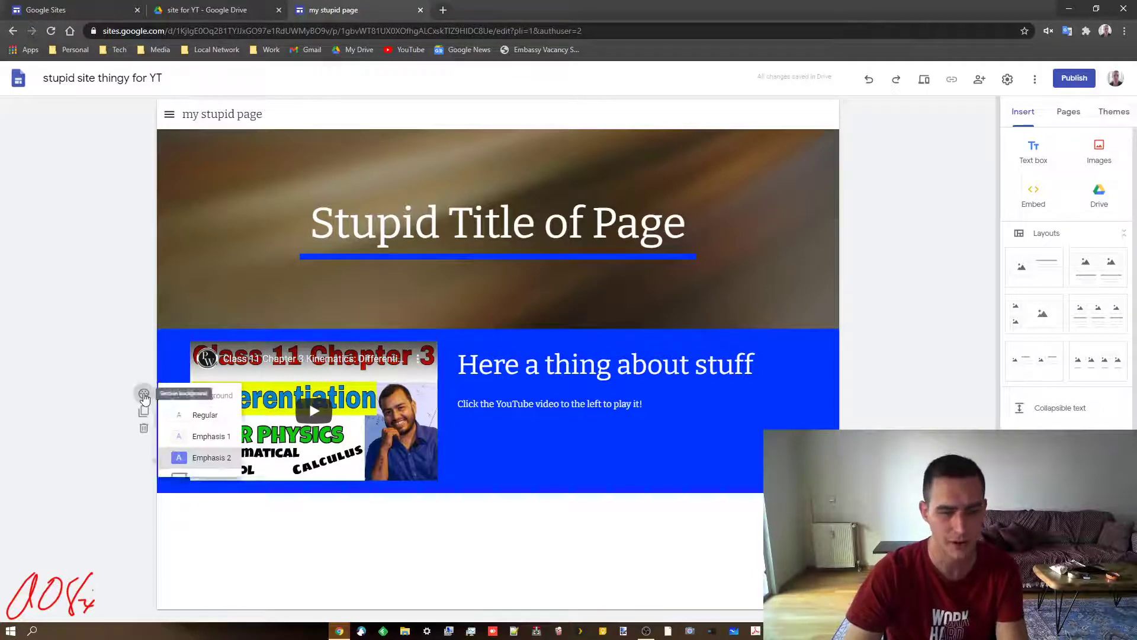
mouse_move(218, 484)
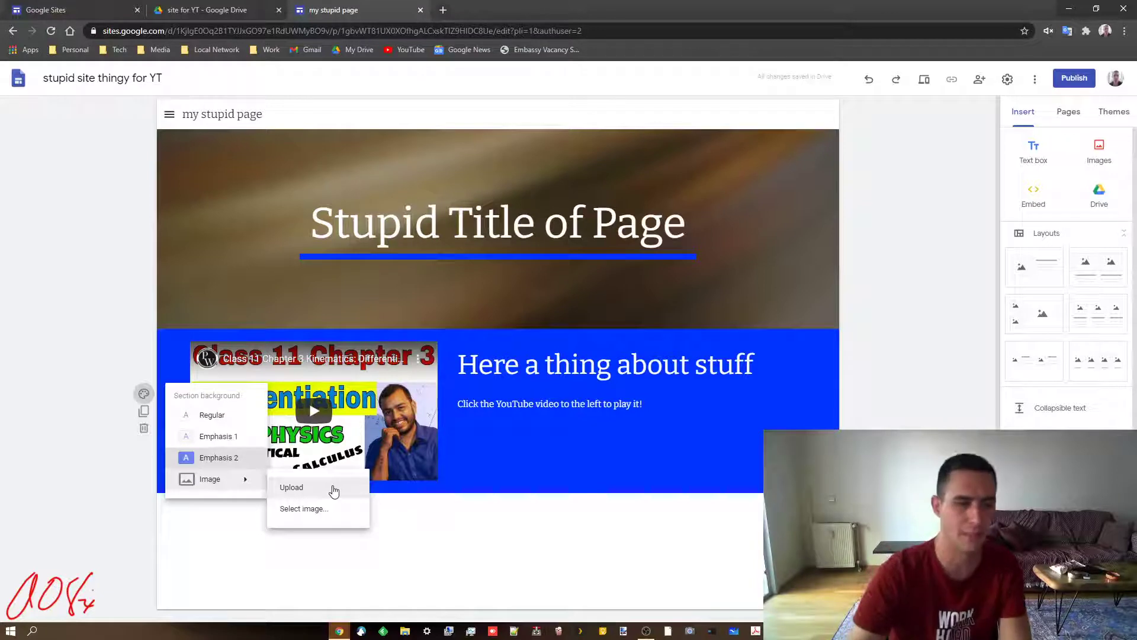
left_click(218, 436)
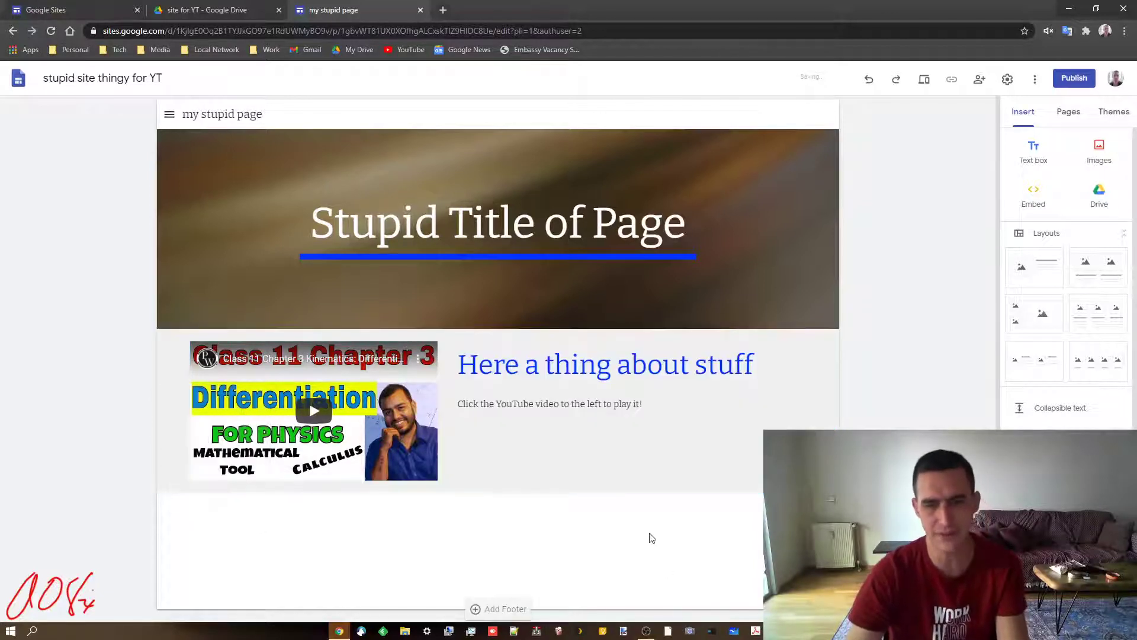
Insert the layout with two captioned images below the video section and set its background to Emphasis 2.
left_click_drag(1120, 264, 759, 530)
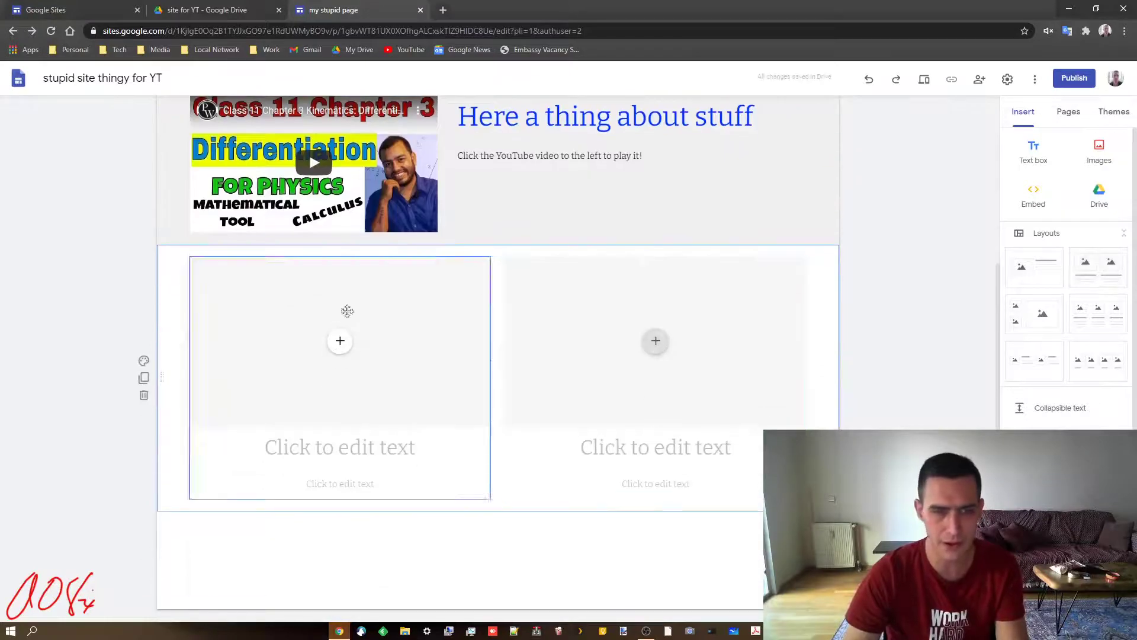
left_click(141, 362)
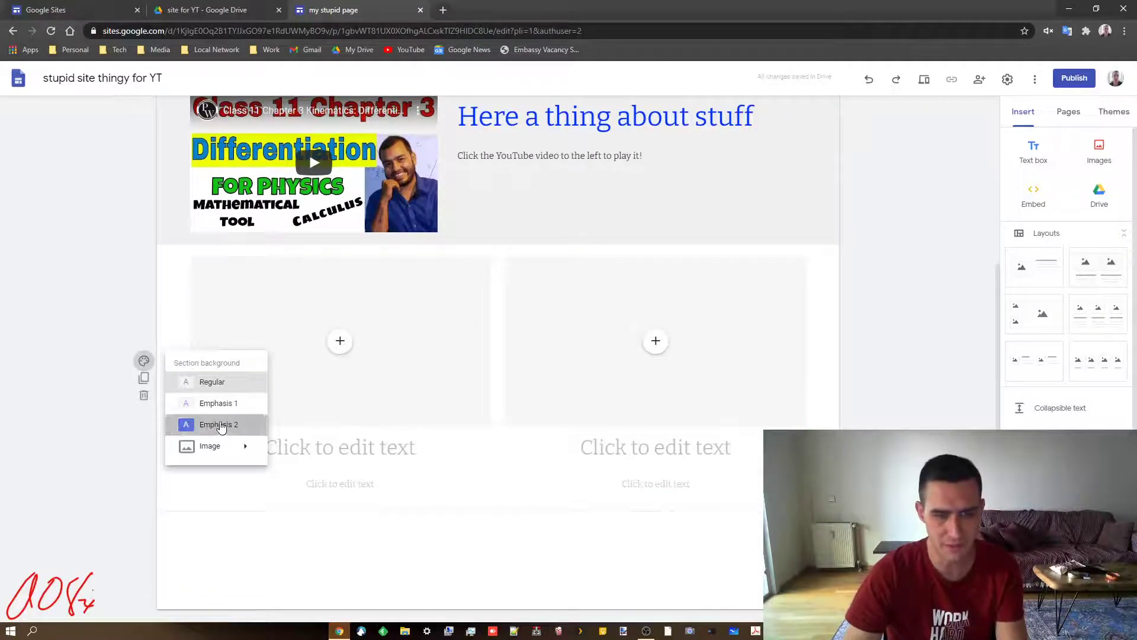
left_click(221, 424)
Insert a map of Syracuse, NY, USA into the right placeholder of the two-image section.
left_click(656, 341)
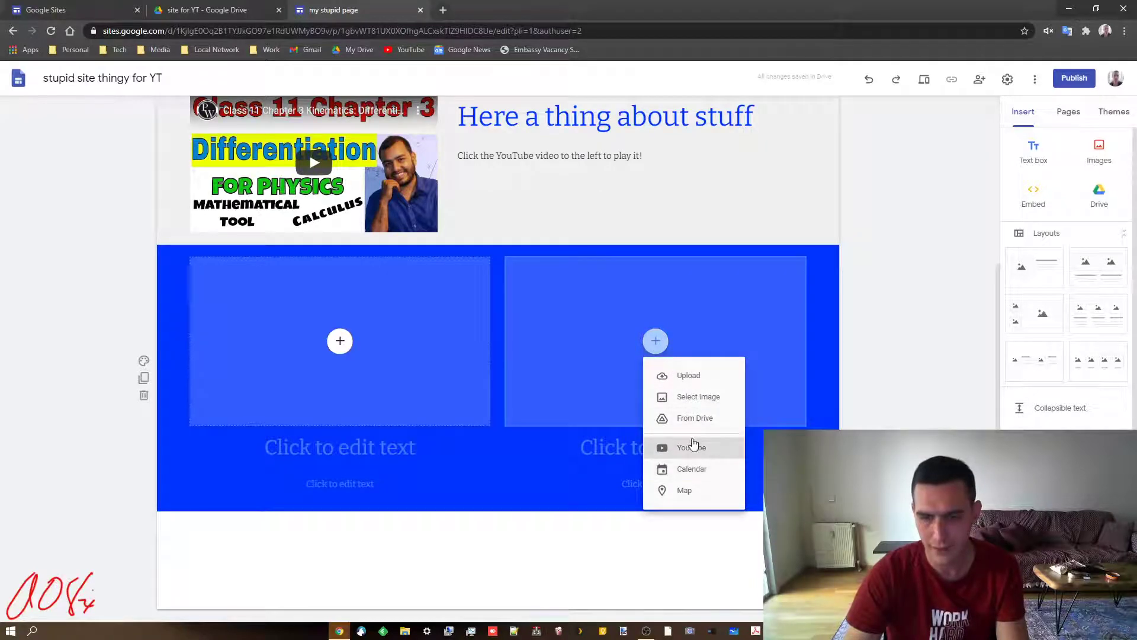
left_click(685, 492)
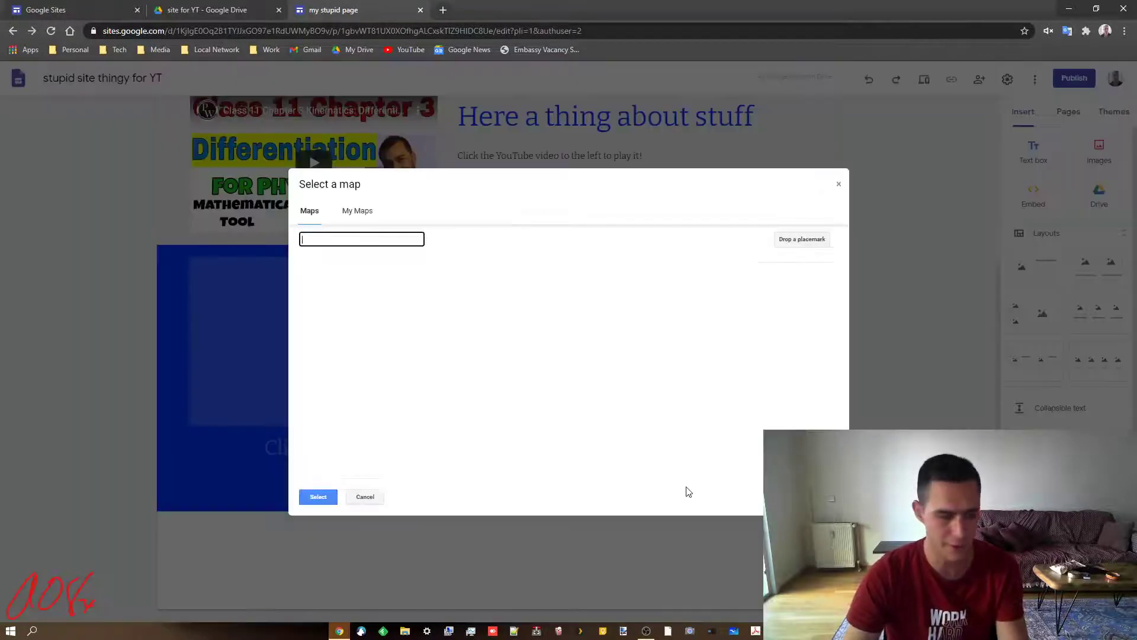
left_click(358, 237)
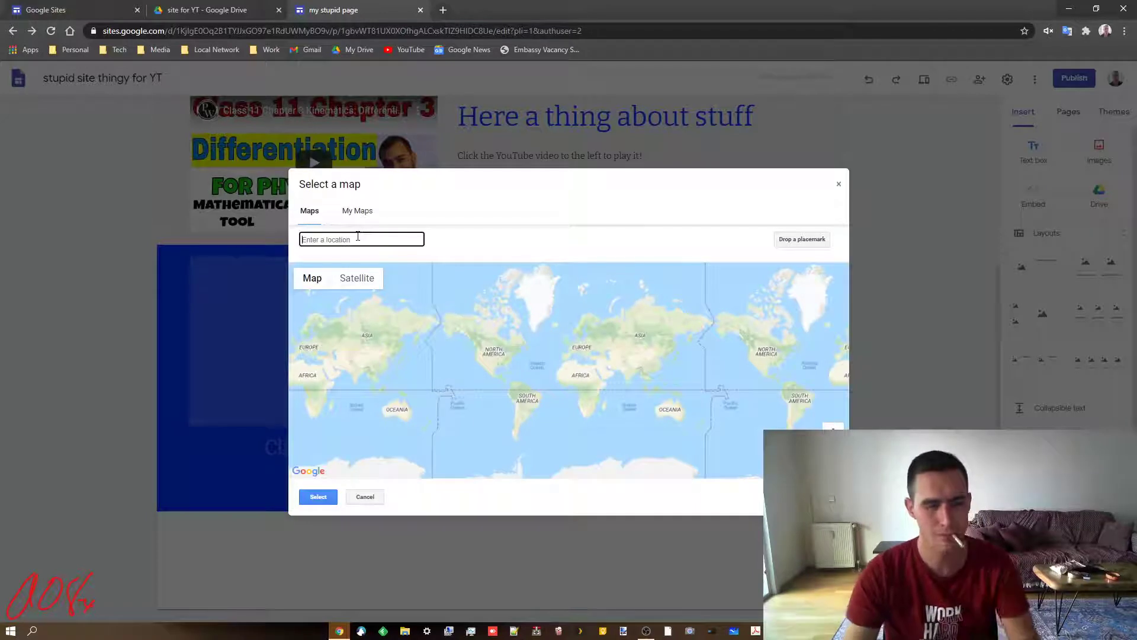
type("syracuse")
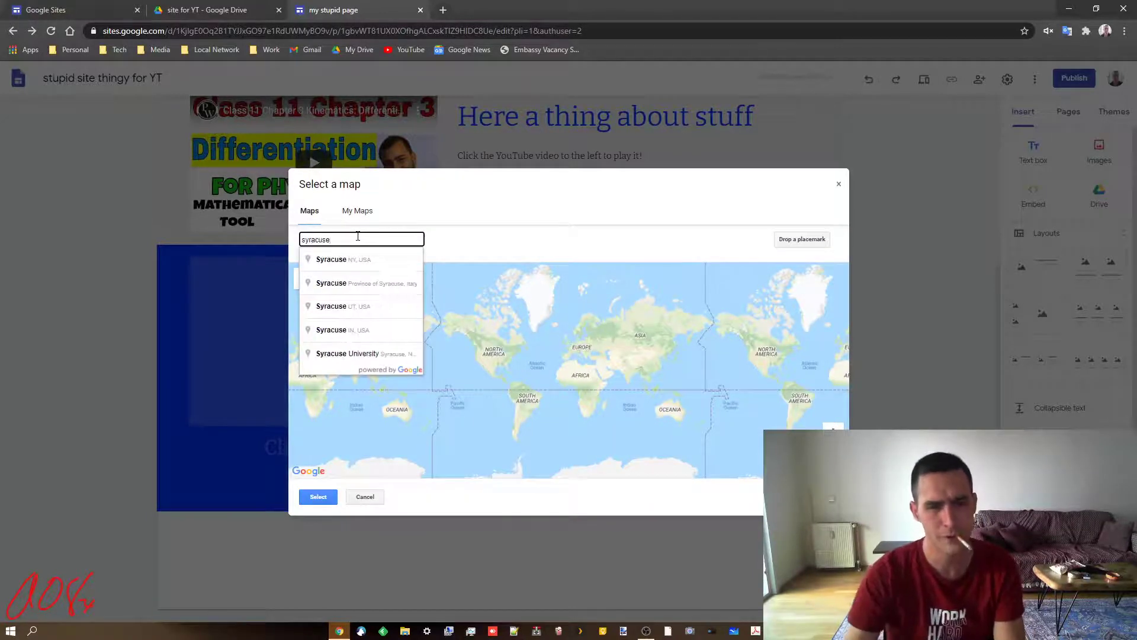
left_click(382, 263)
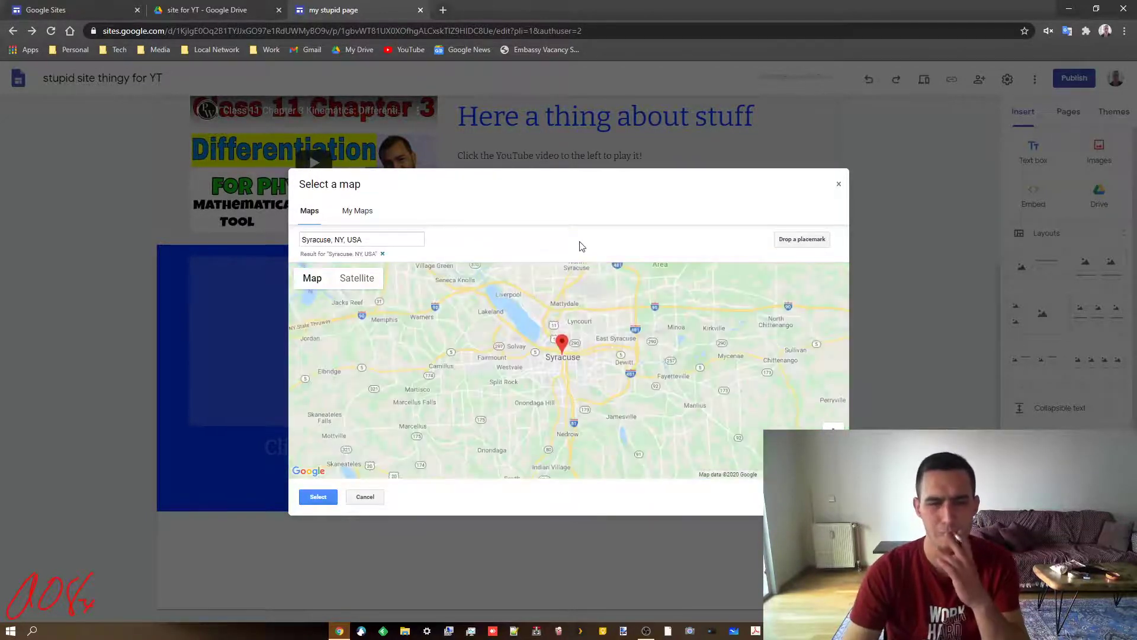
left_click(318, 497)
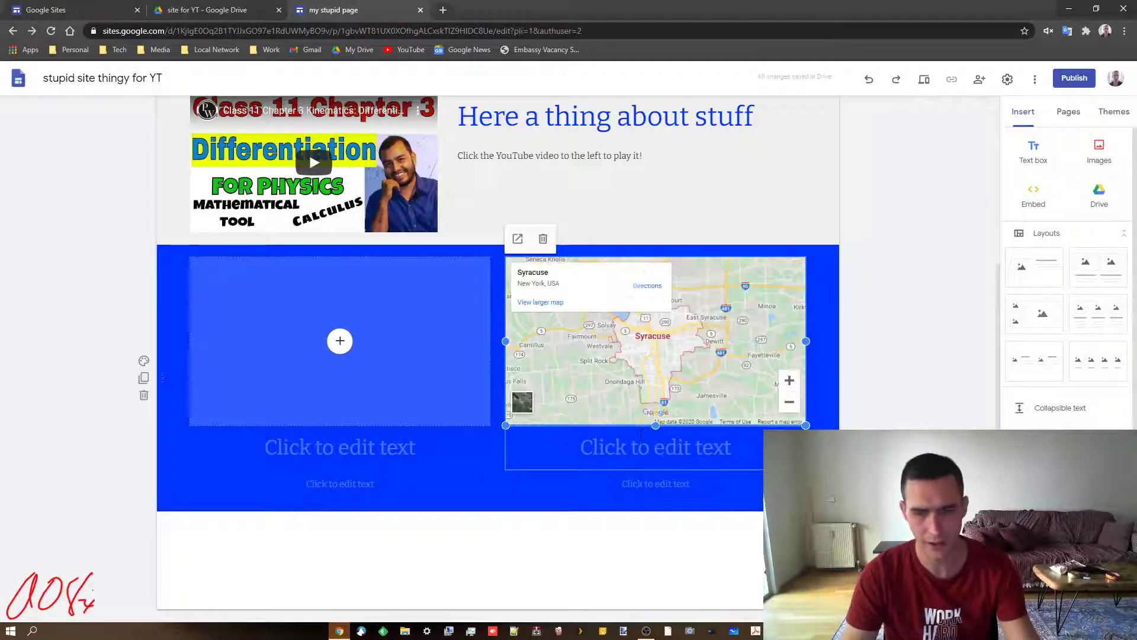
Caption the Syracuse map with the heading "Syracuse, NY" and the text "...is where I'm from!" below it.
left_click(643, 444)
type("Syracu")
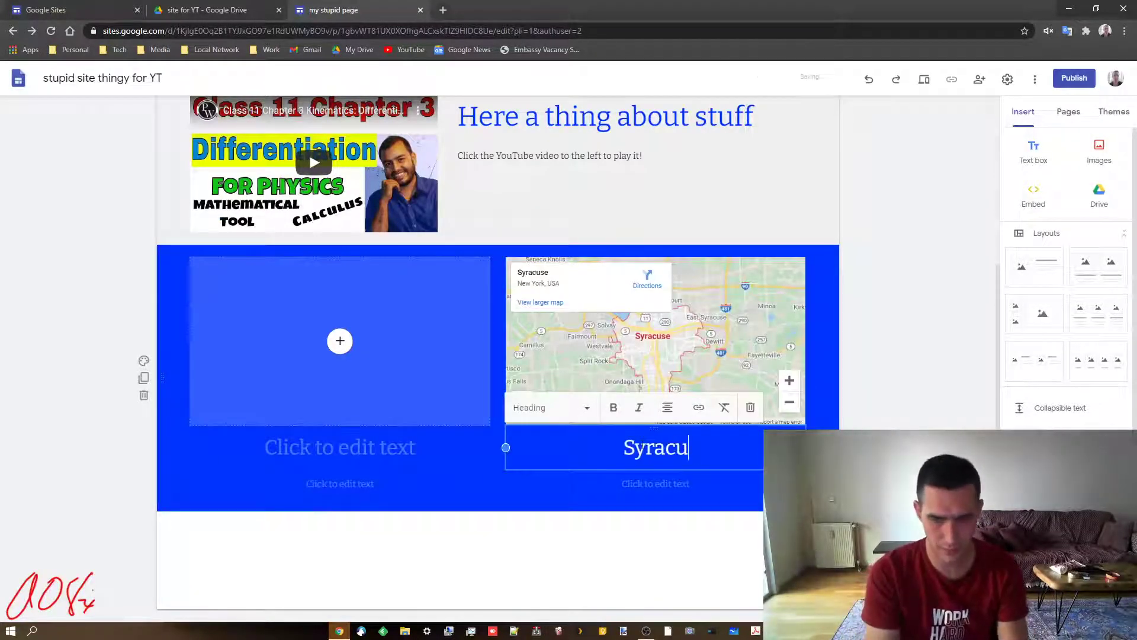
type("se, NY")
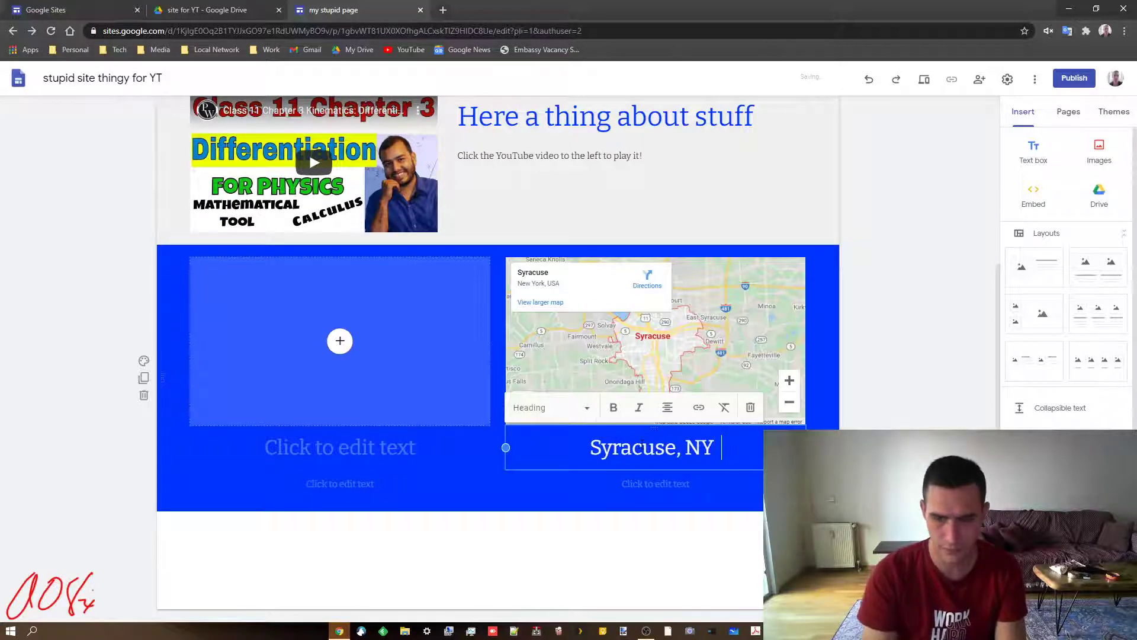
left_click(709, 486)
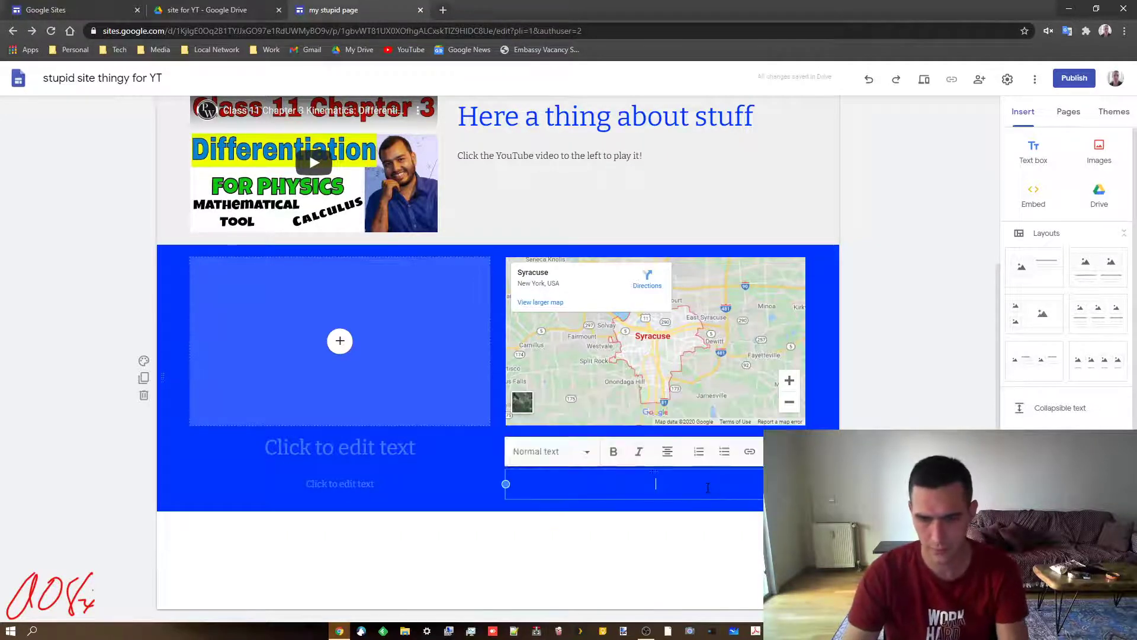
type("...is wher")
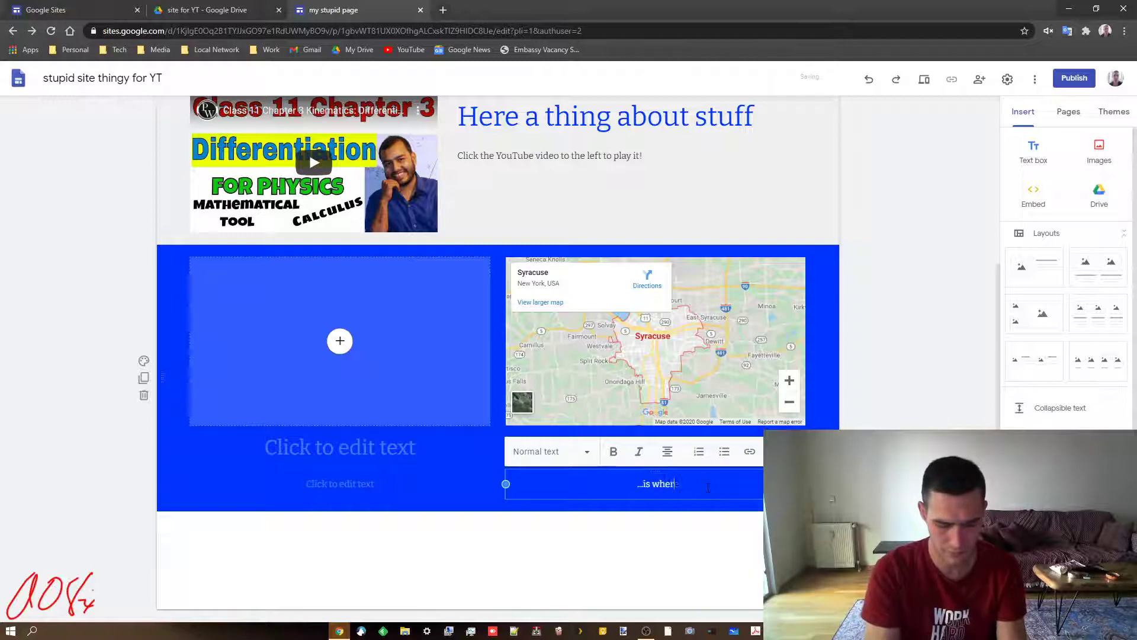
type("e I'm from!")
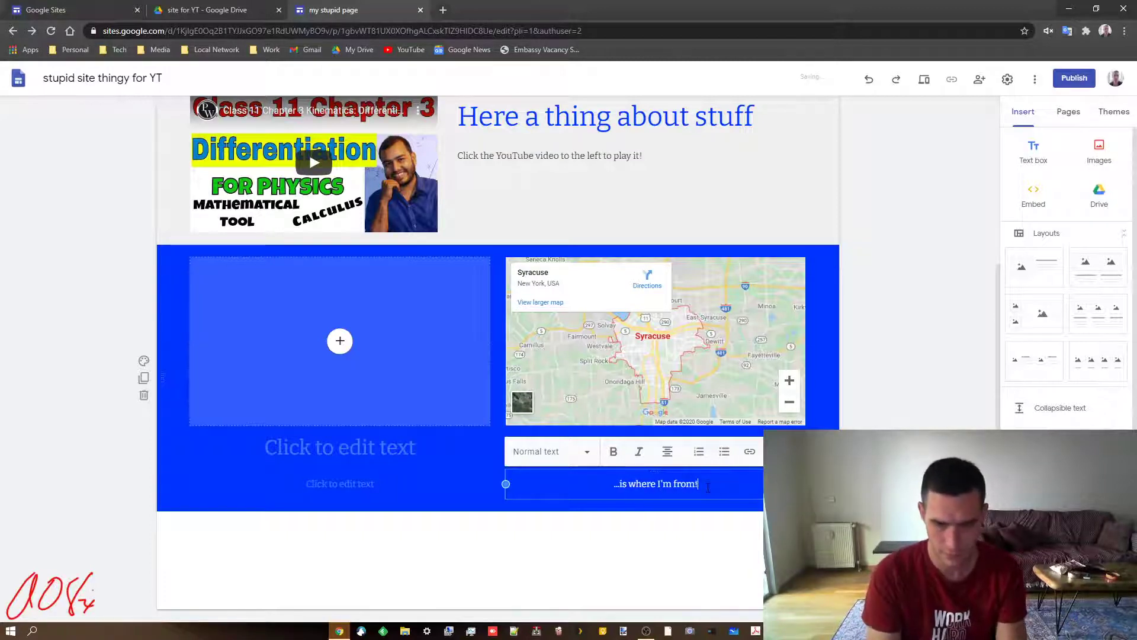
left_click(888, 492)
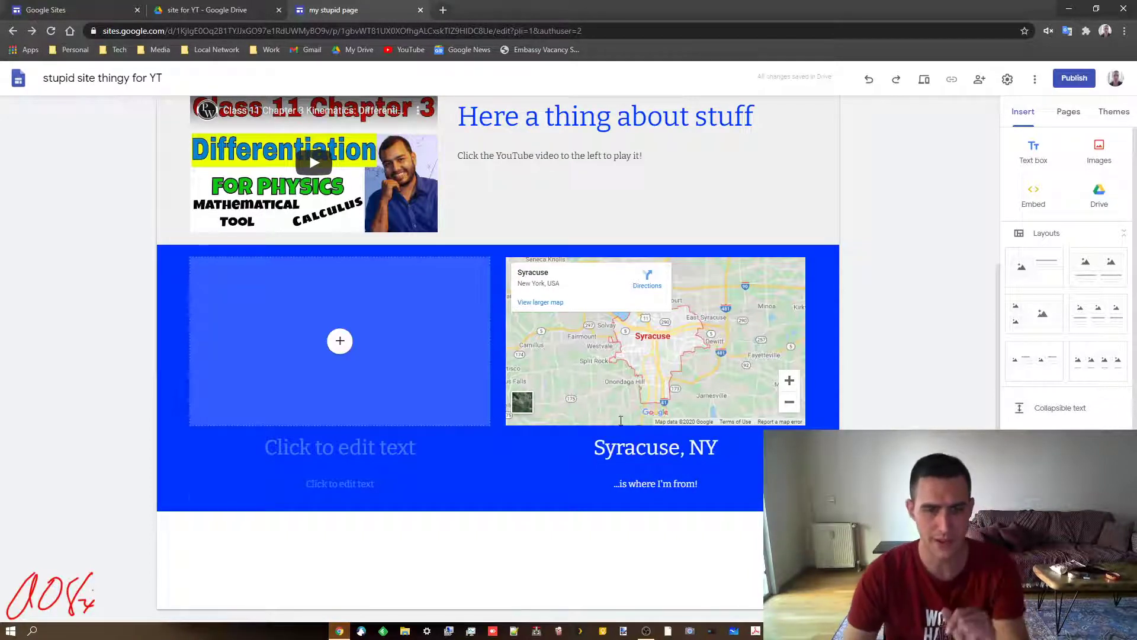
Insert a map of Istanbul, Turkey into the empty left placeholder of the two-image section.
left_click(345, 345)
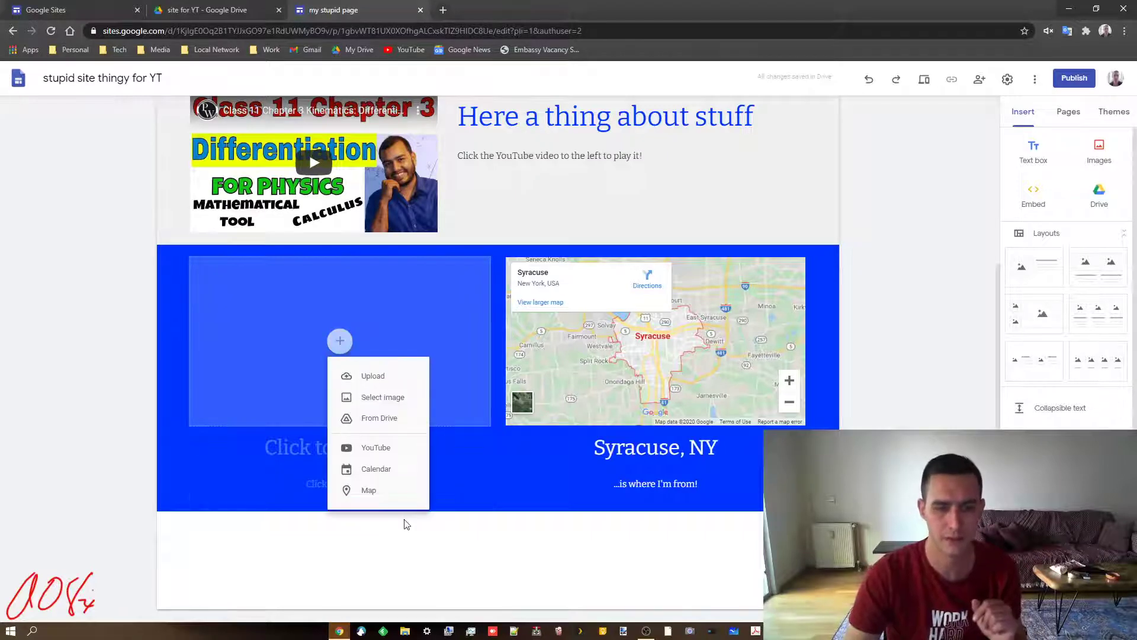
left_click(366, 490)
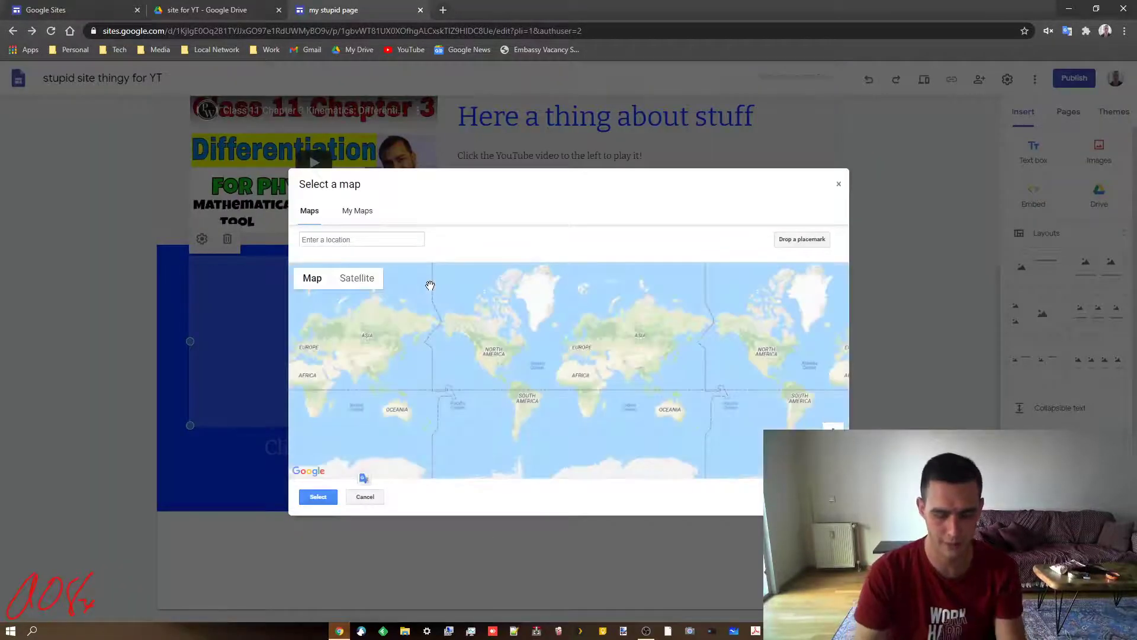
left_click(371, 239)
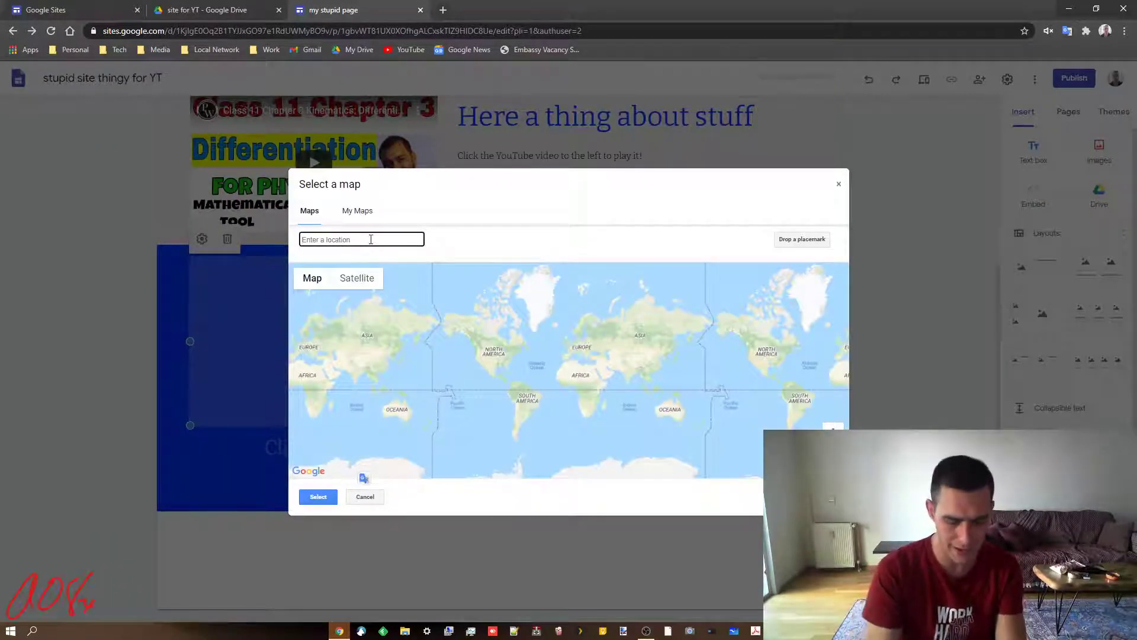
type("iostna")
key("BackSpace")
key("BackSpace")
key("BackSpace")
key("BackSpace")
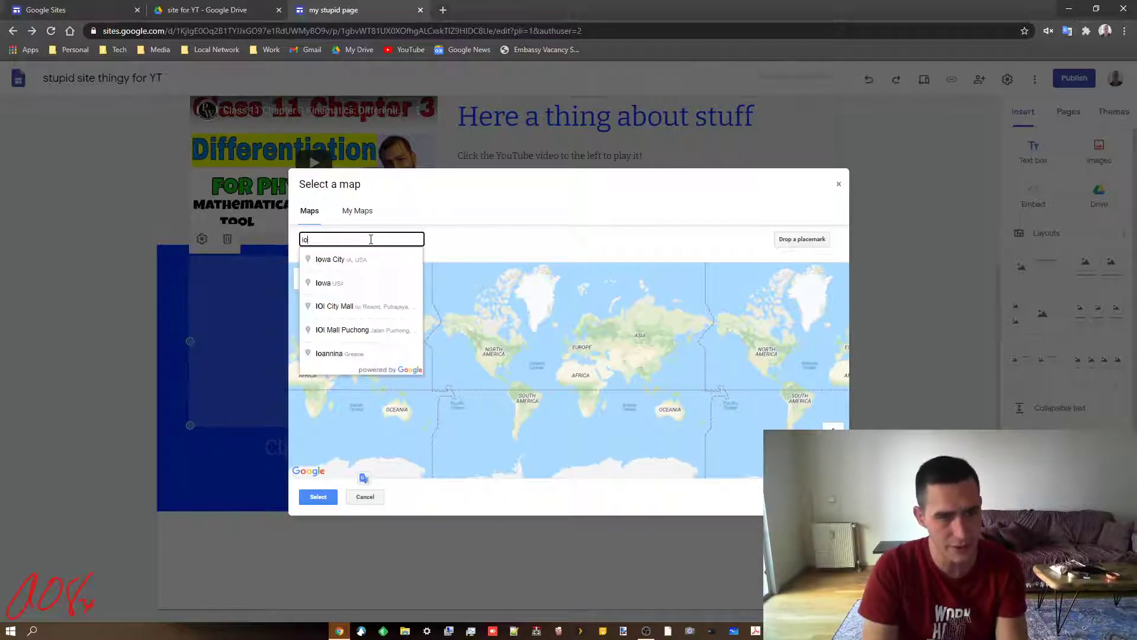
key("BackSpace")
type("st")
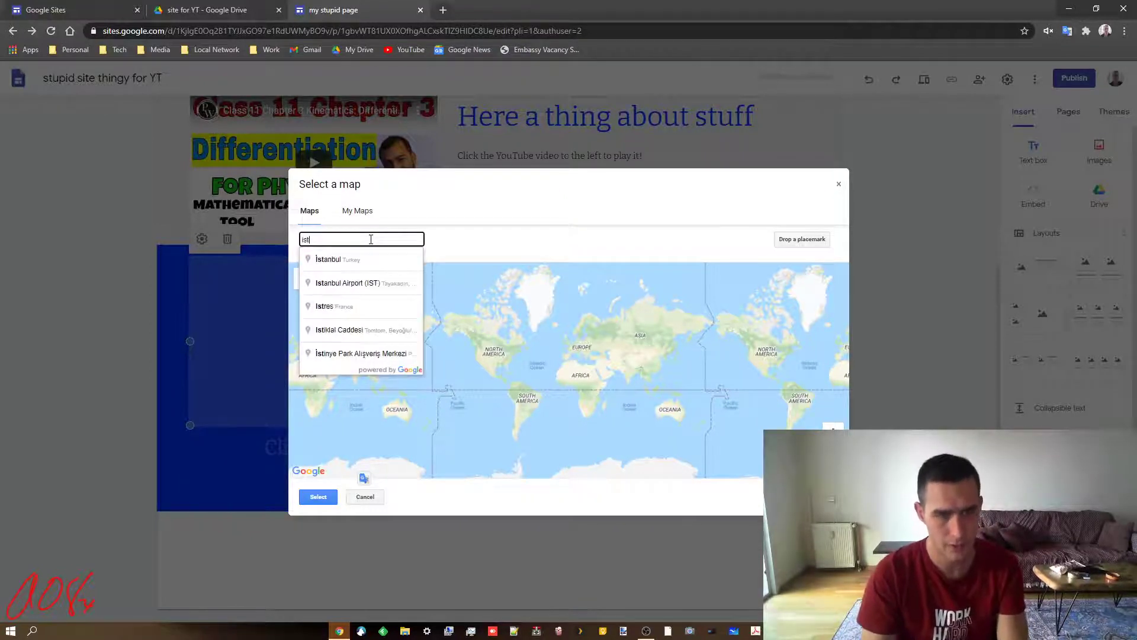
left_click(333, 259)
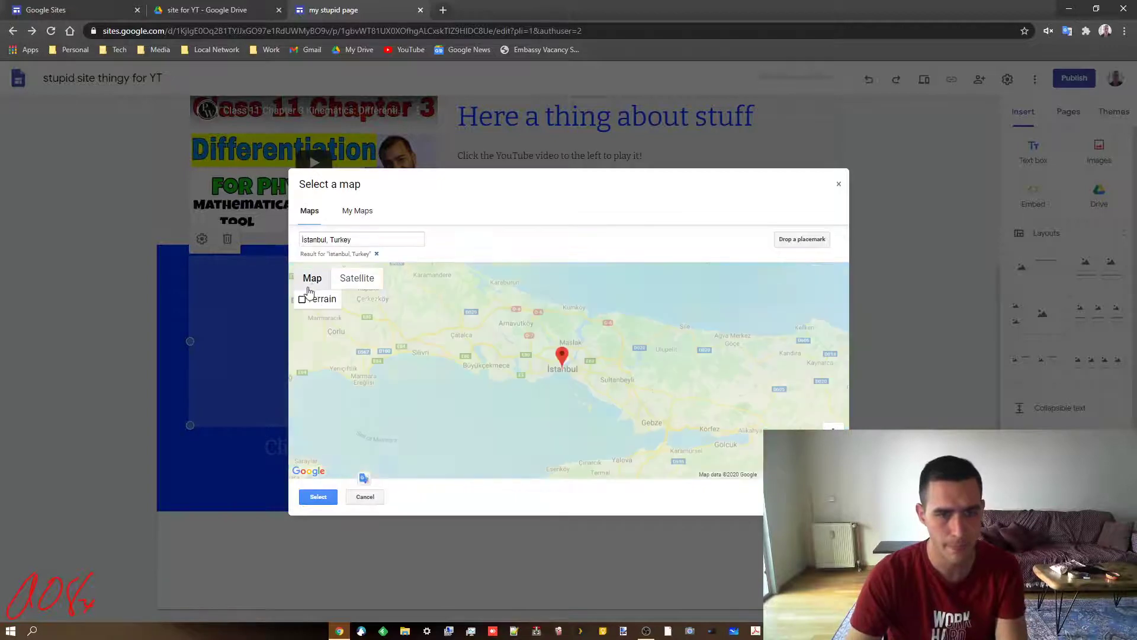
left_click(318, 497)
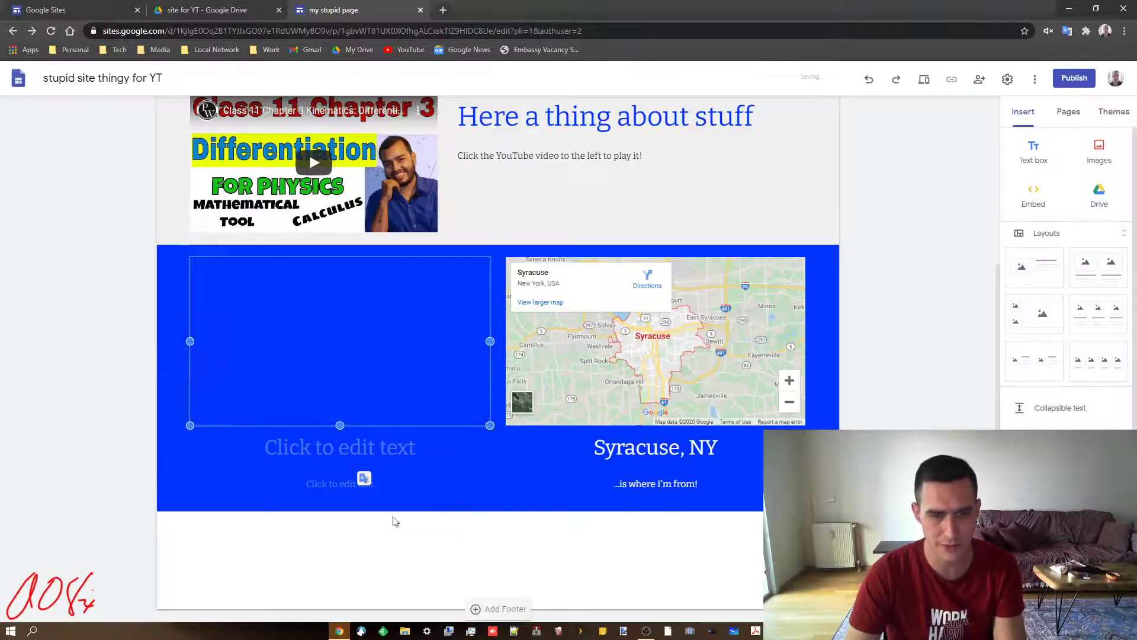
Caption the Istanbul map with the heading "Istanbul, Turkey" and the text "...is where I'm at now!" below it.
left_click(328, 441)
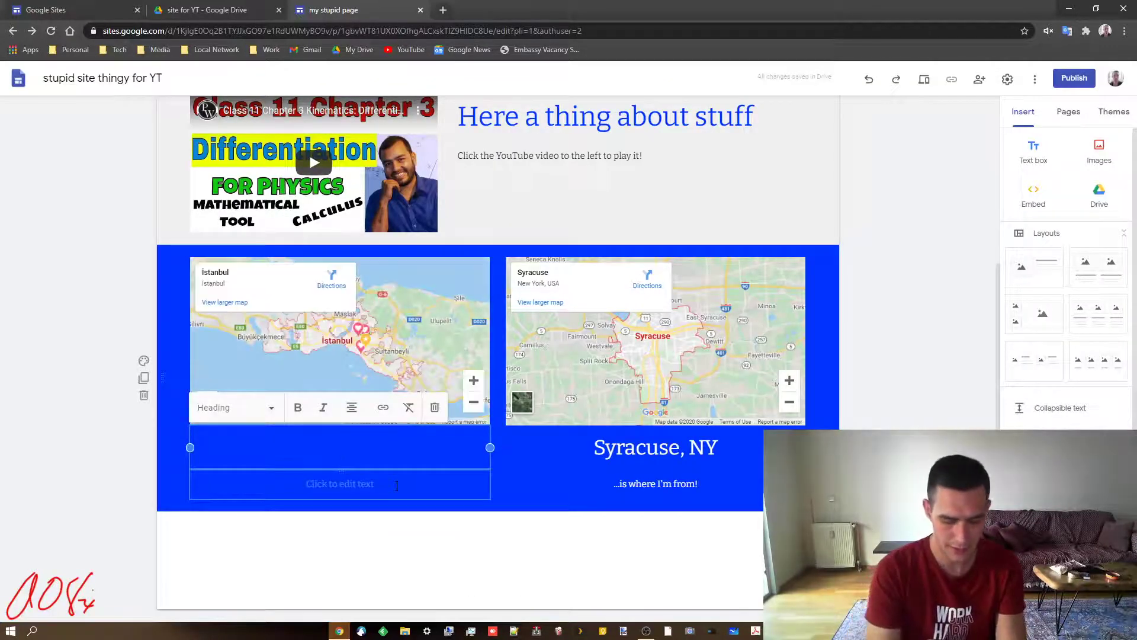
type("Istanbul, Turkey")
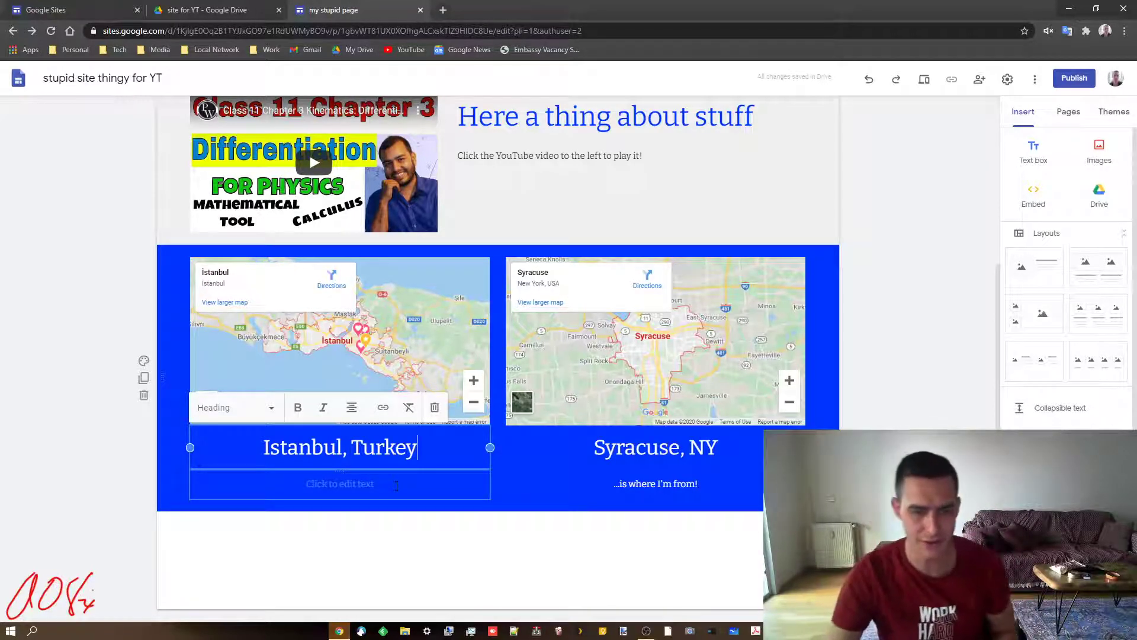
left_click(397, 485)
type("...is wher")
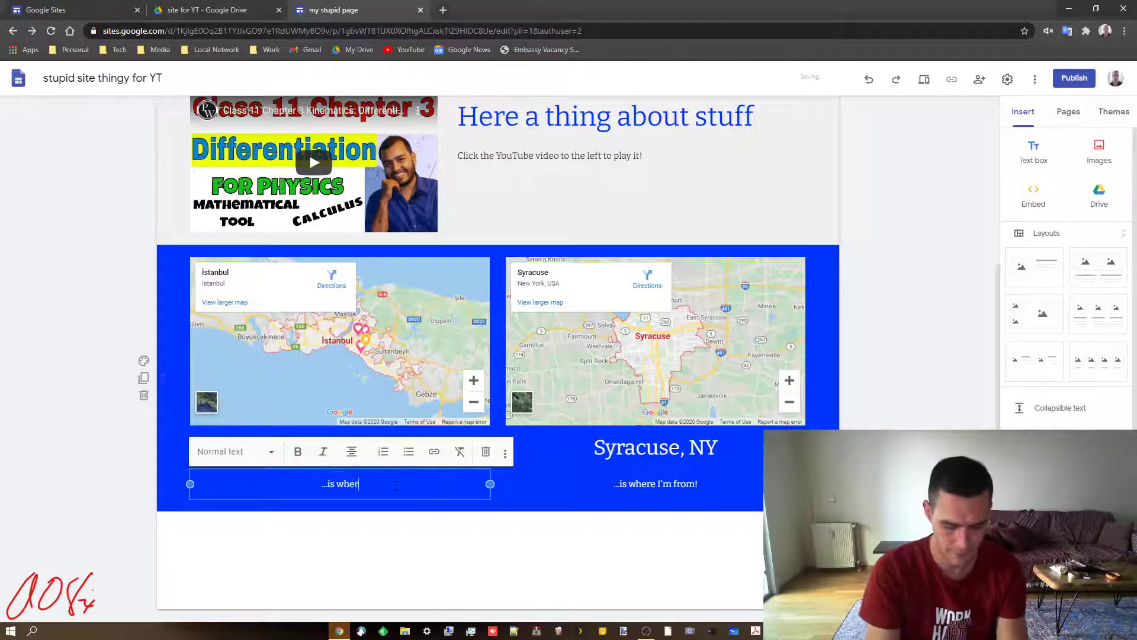
type("e I'm at now!")
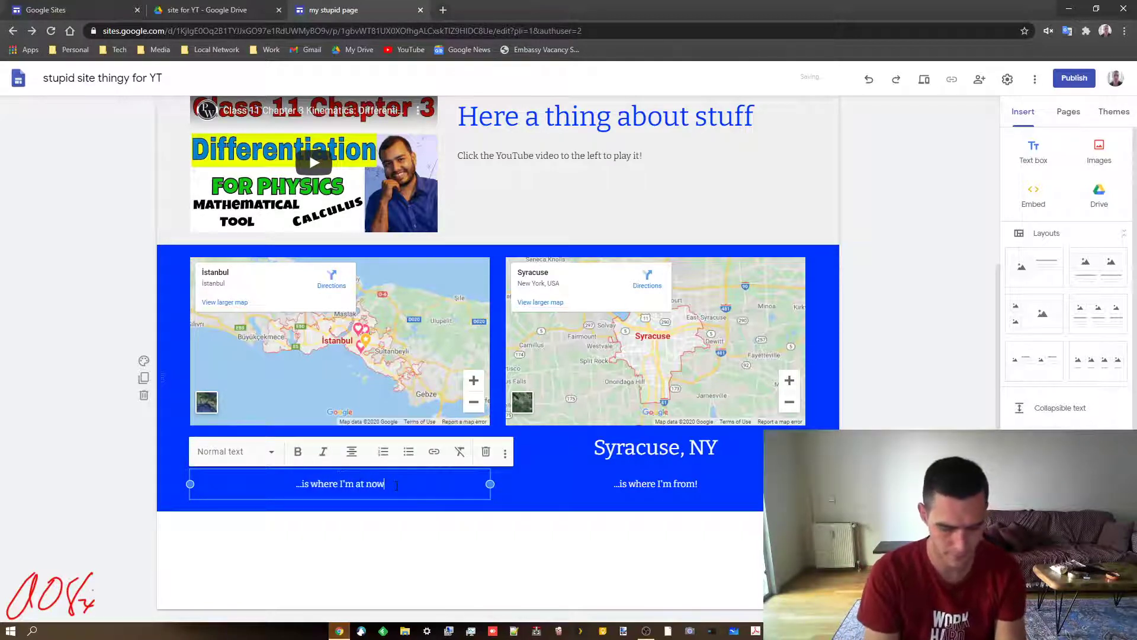
left_click(555, 570)
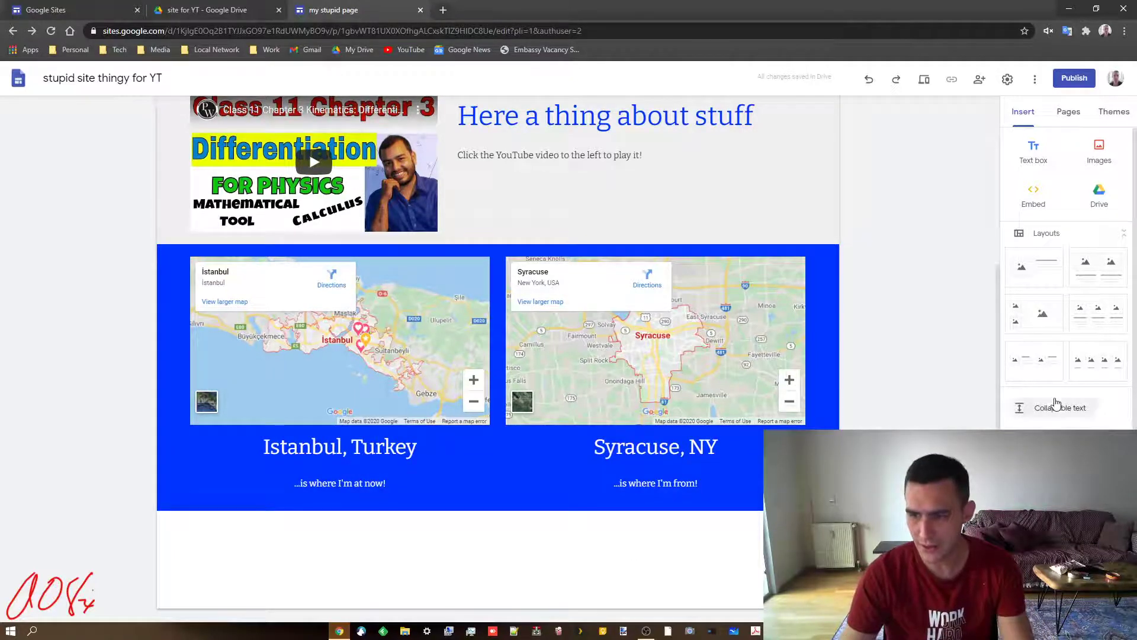
Insert a collapsible text block below the maps section and give it the heading "text stuff here that collapses".
left_click(1060, 407)
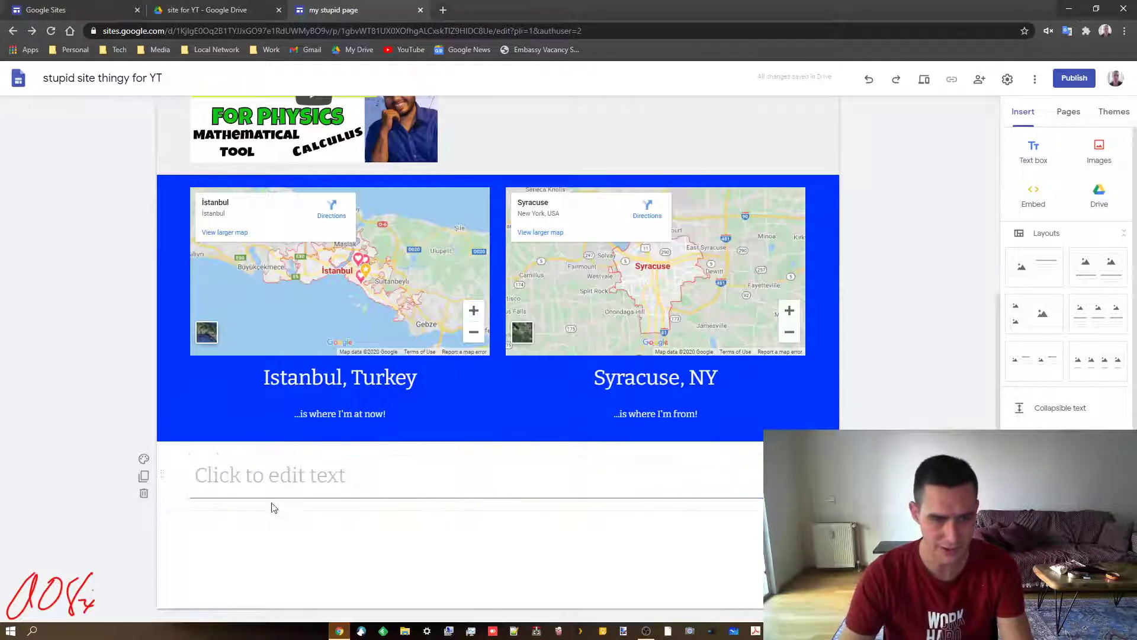
left_click(290, 476)
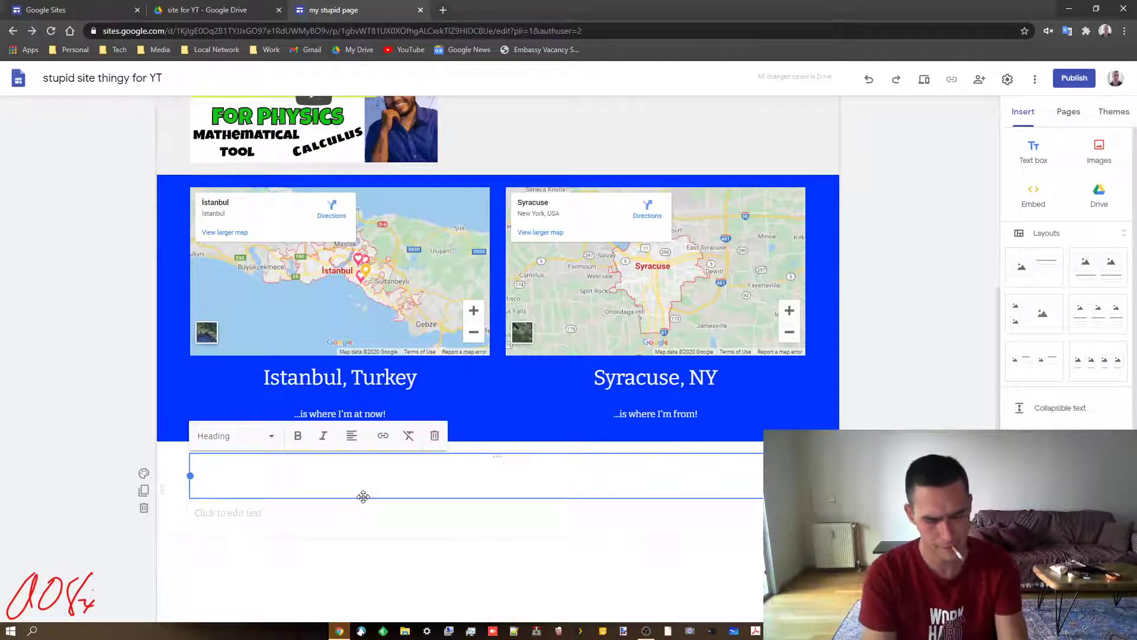
type("e")
key("BackSpace")
type("tezt")
key("BackSpace")
key("BackSpace")
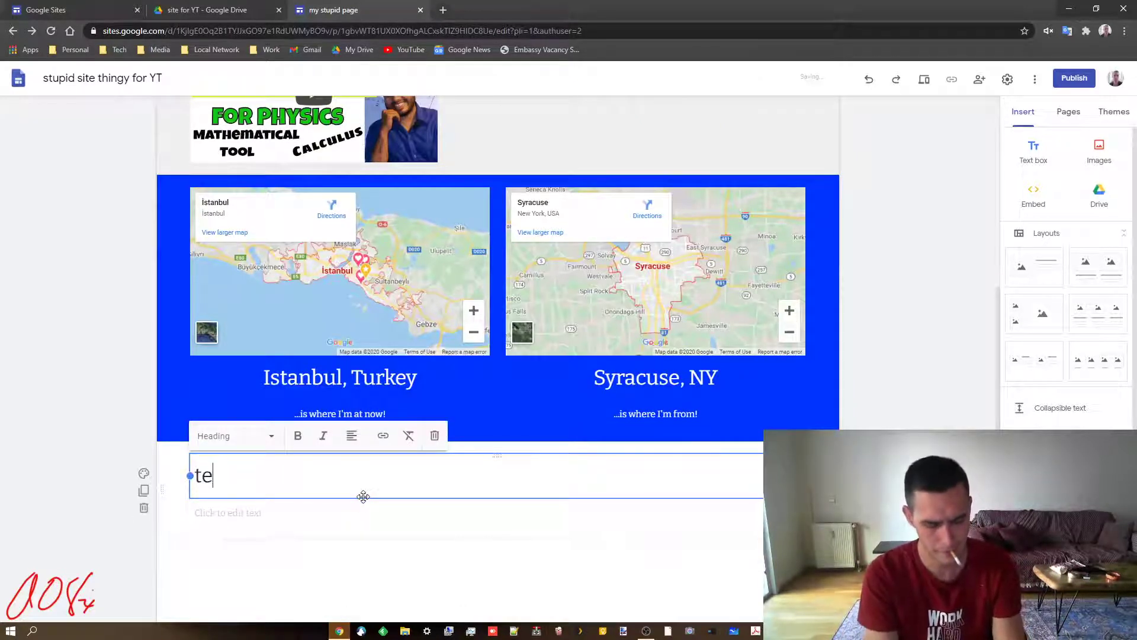
type("xt stuff here")
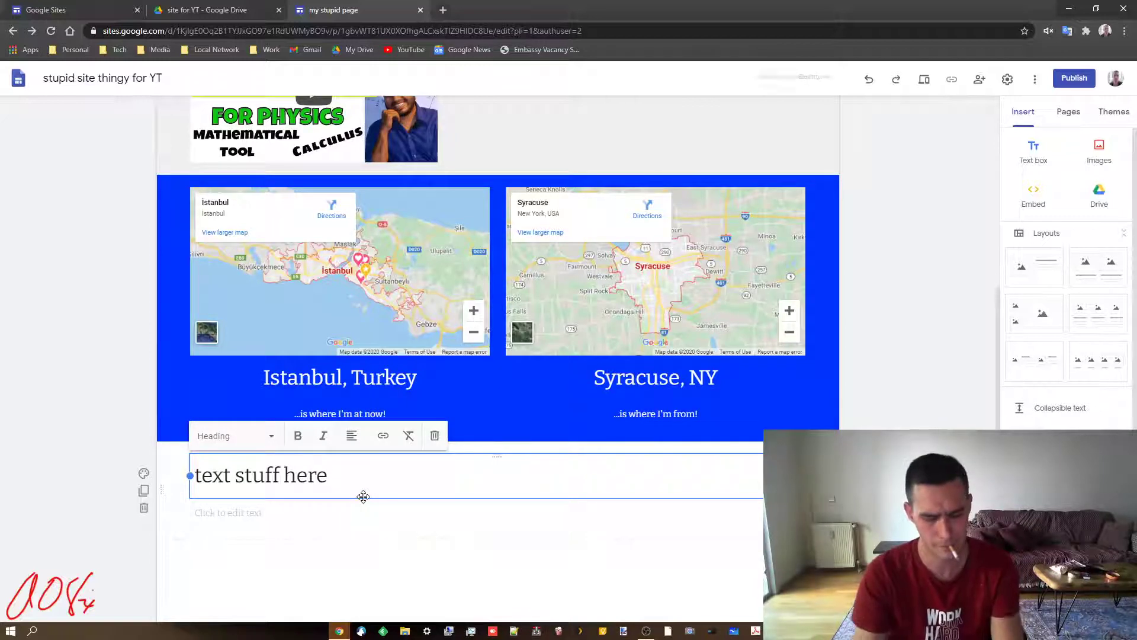
type(" that colla")
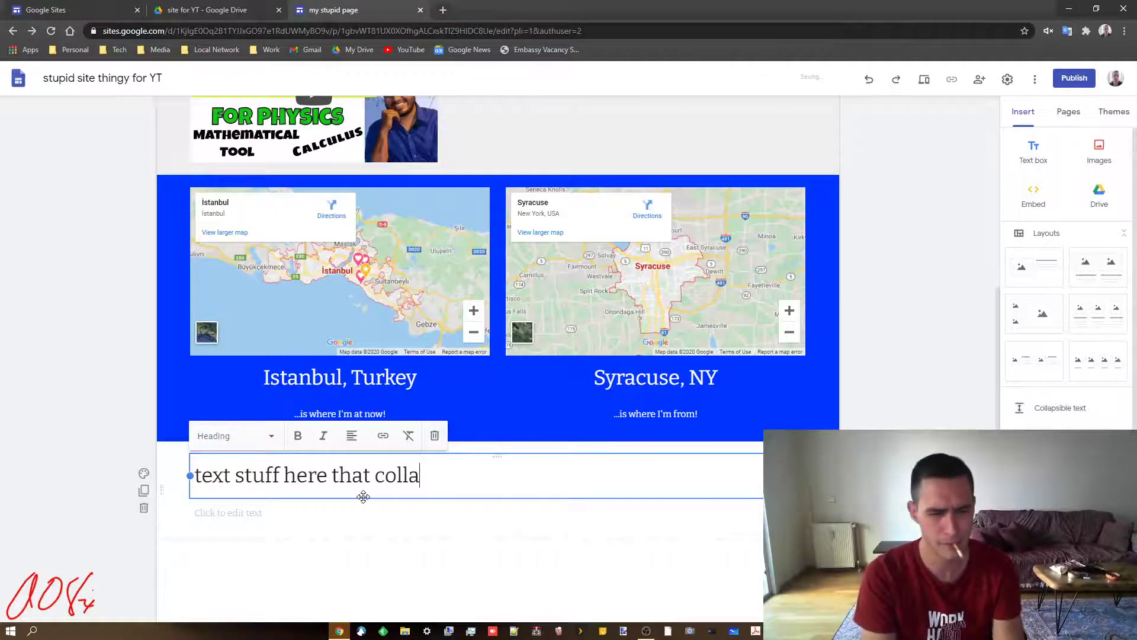
type("pses")
Fill the collapsible body with three lines: "here are the things that collapse", "more things" and "this is great for lists".
left_click(349, 513)
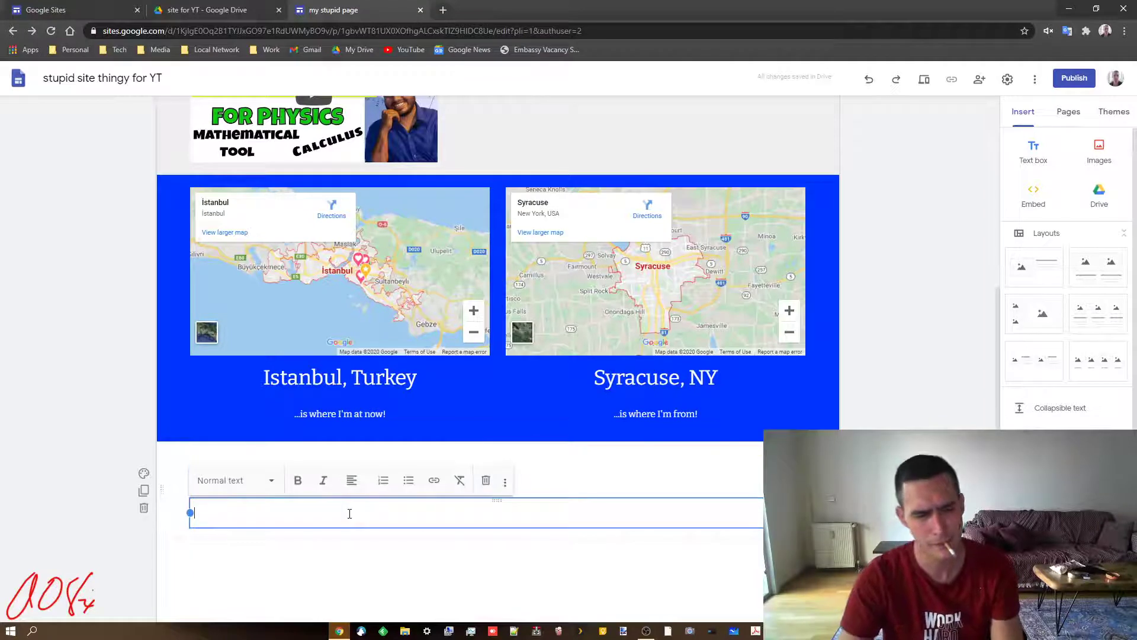
type("here are the th")
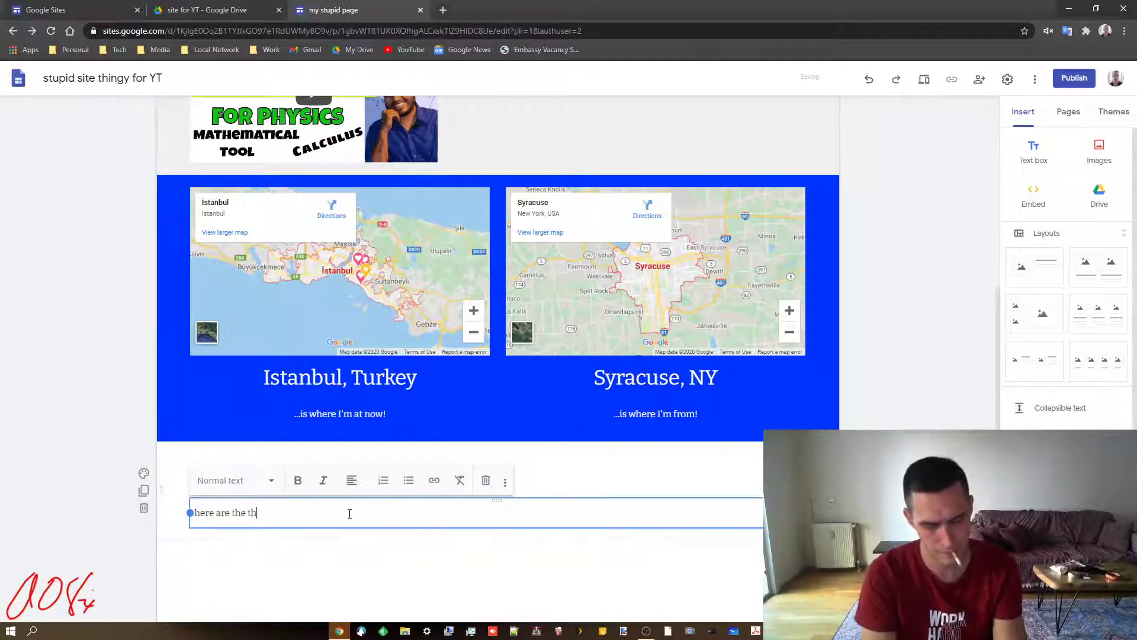
type("ings that collapse")
key("Return")
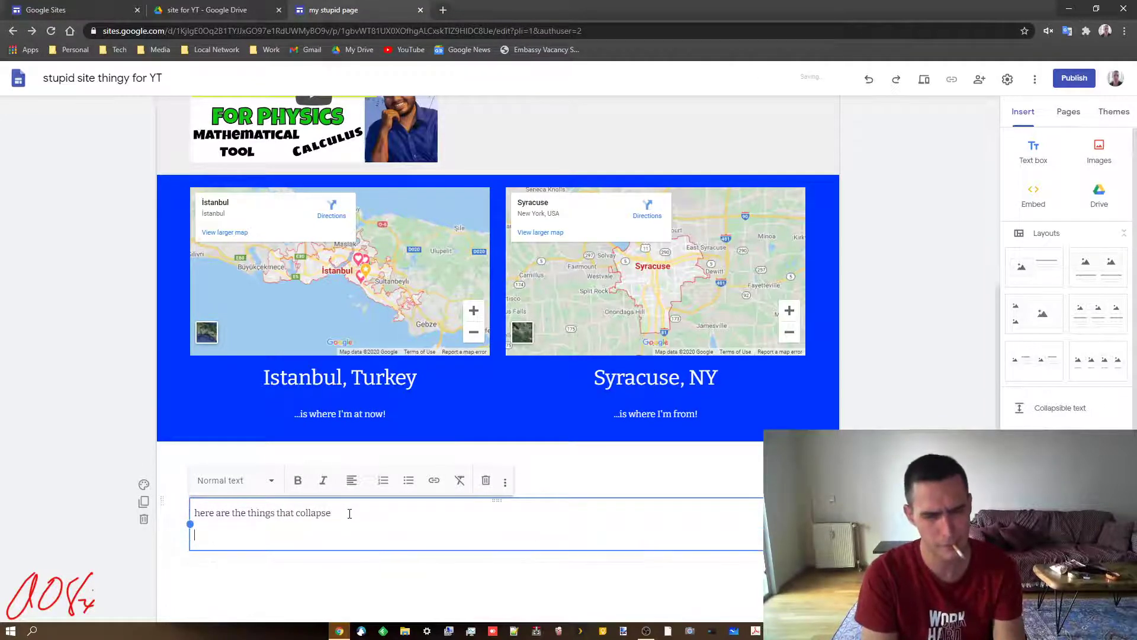
scroll(467, 467, "down", 1)
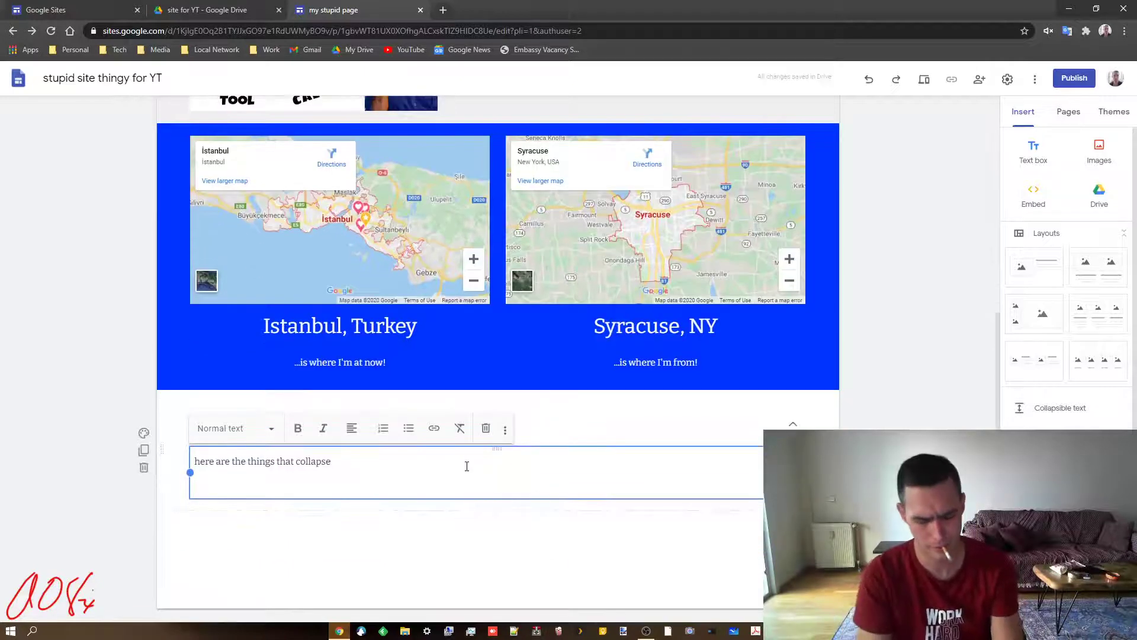
type("more ")
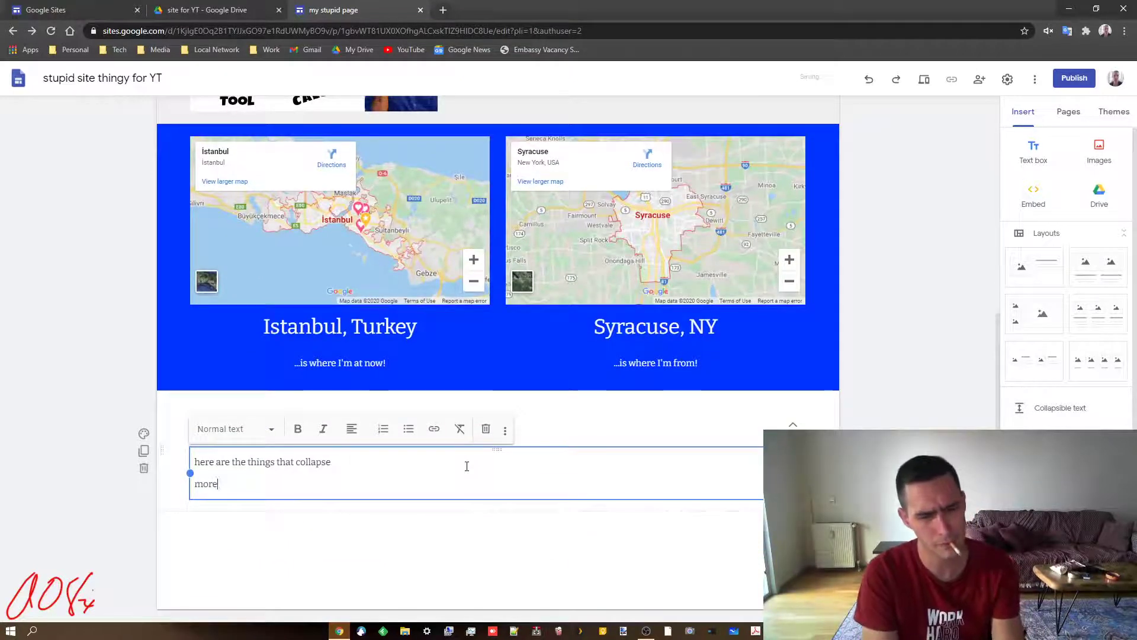
type("things")
key("Return")
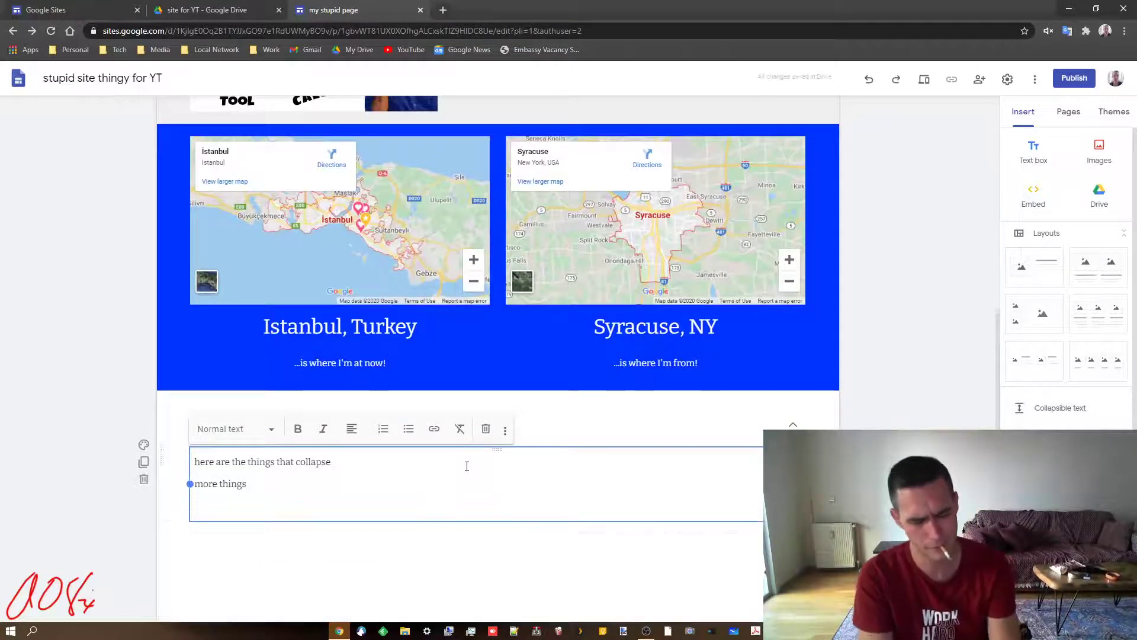
type("this is great for lists")
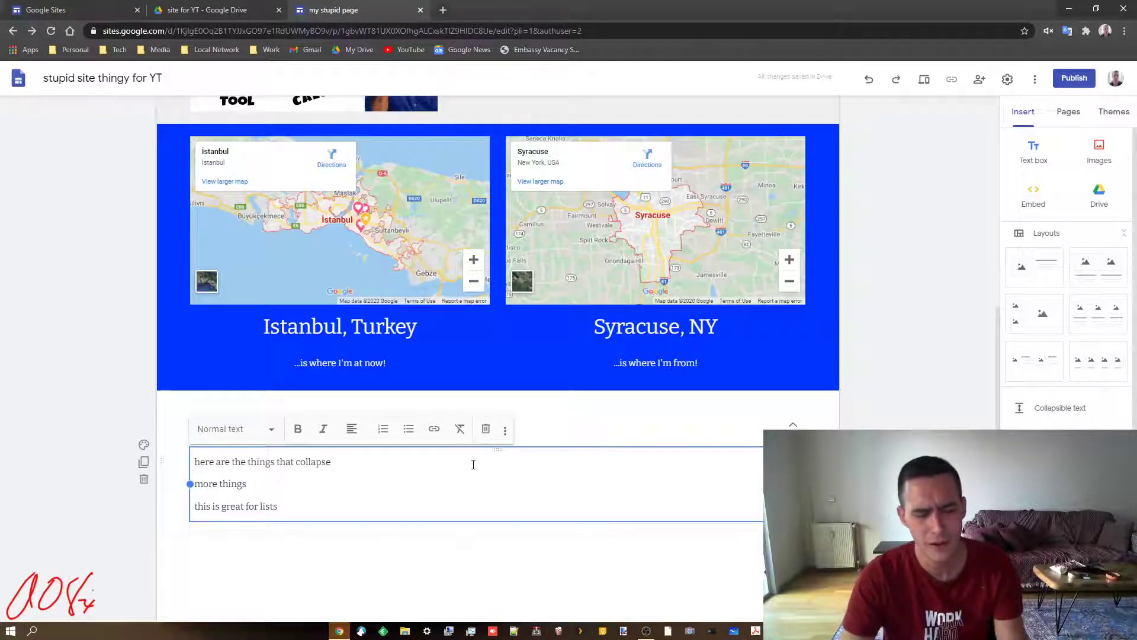
Make the line "this is great for lists" bold and the line "more things" italic.
left_click_drag(278, 506, 194, 484)
left_click(299, 429)
left_click(322, 429)
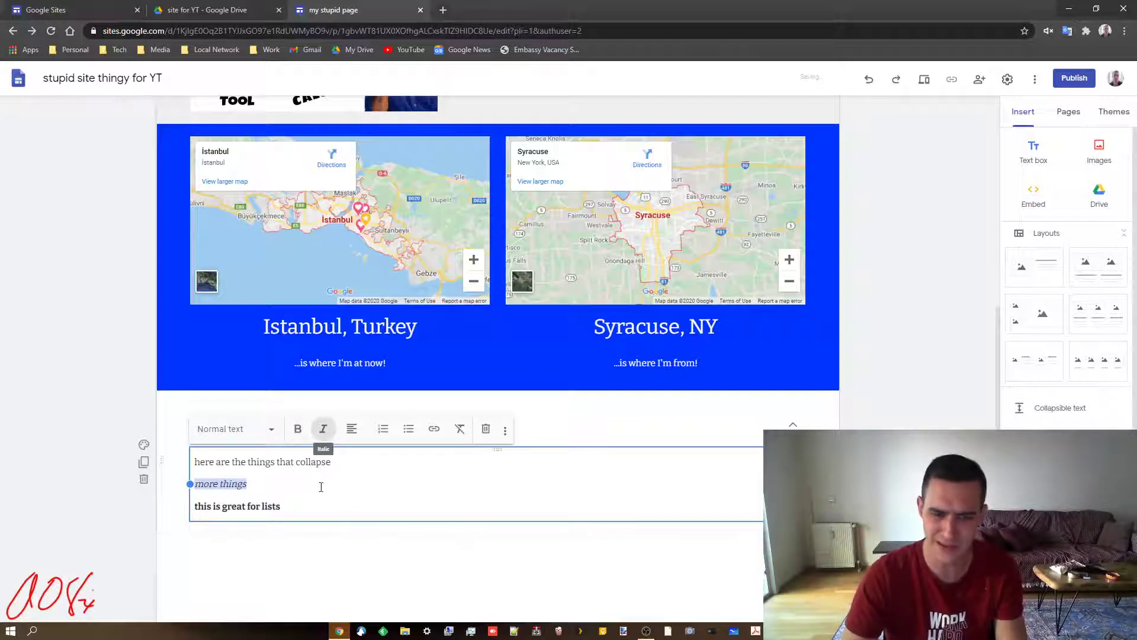
Apply the Small text style to the line "here are the things that collapse".
left_click(331, 462)
left_click(204, 462, "shift")
left_click_drag(332, 463, 184, 467)
left_click(269, 431)
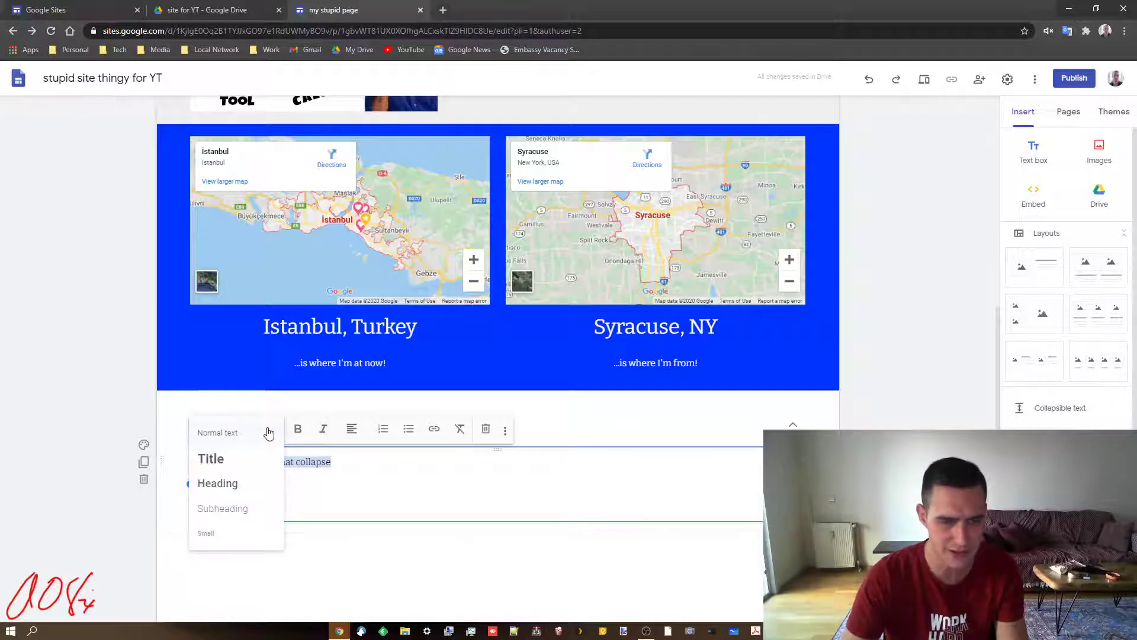
left_click(213, 535)
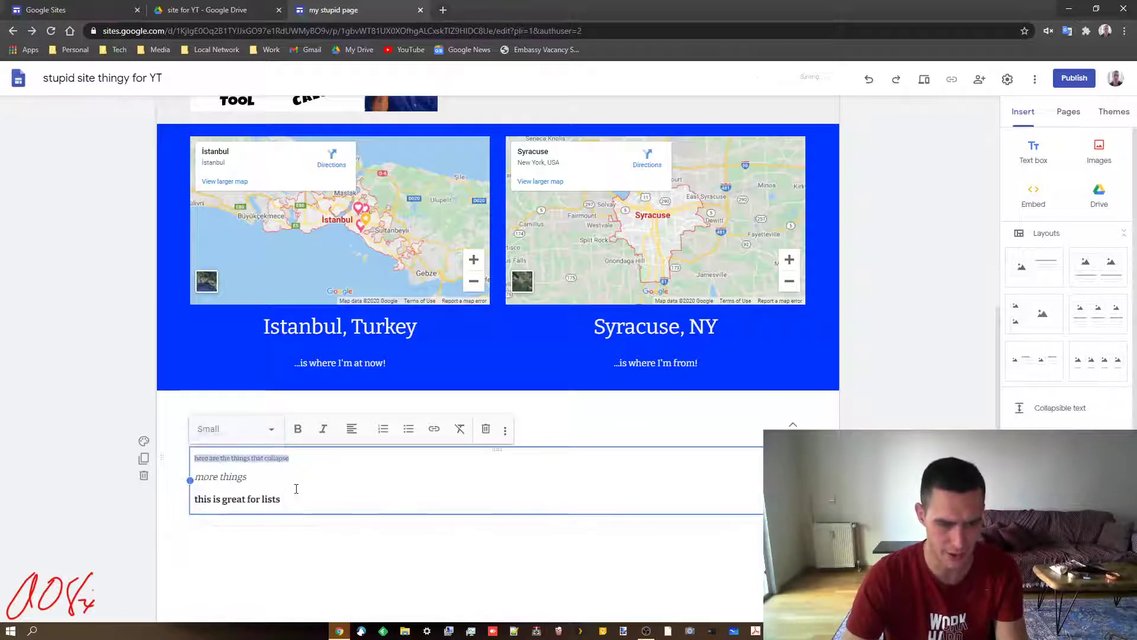
Apply the Title text style to the line "this is great for lists" in the collapsible body.
left_click(303, 498)
left_click_drag(303, 498, 168, 498)
left_click(270, 430)
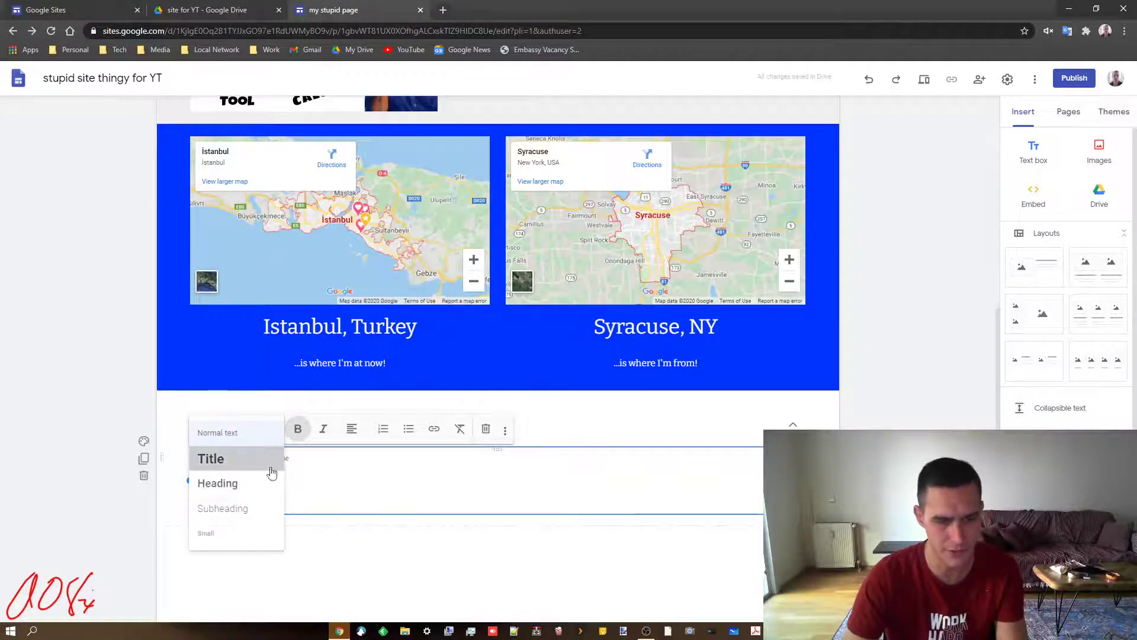
left_click(223, 459)
left_click(352, 482)
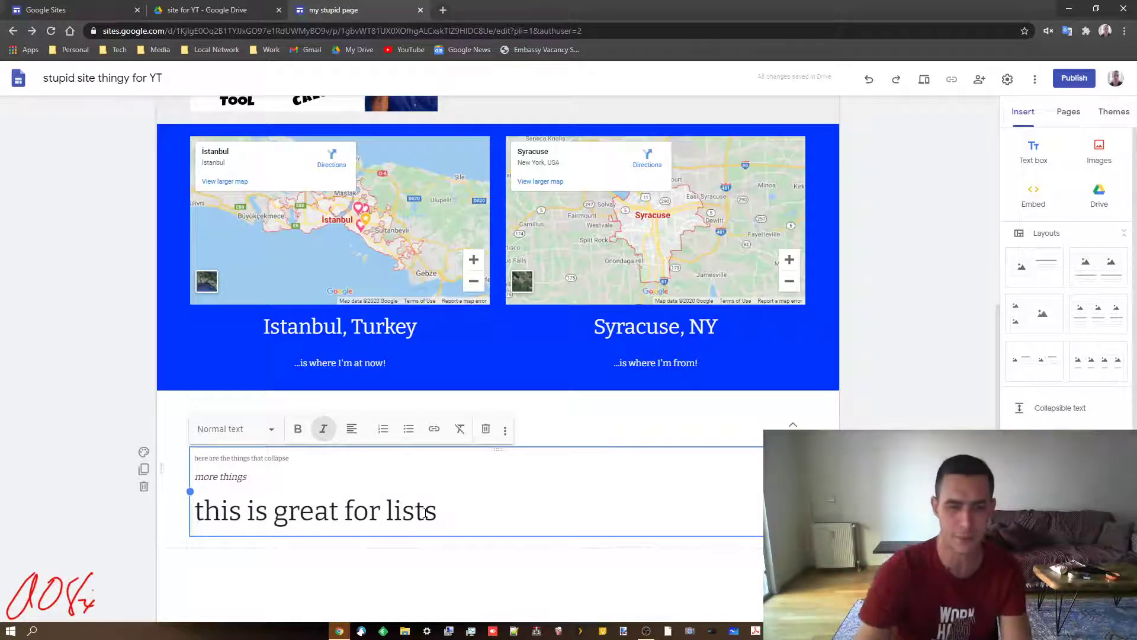
key("ctrl+a")
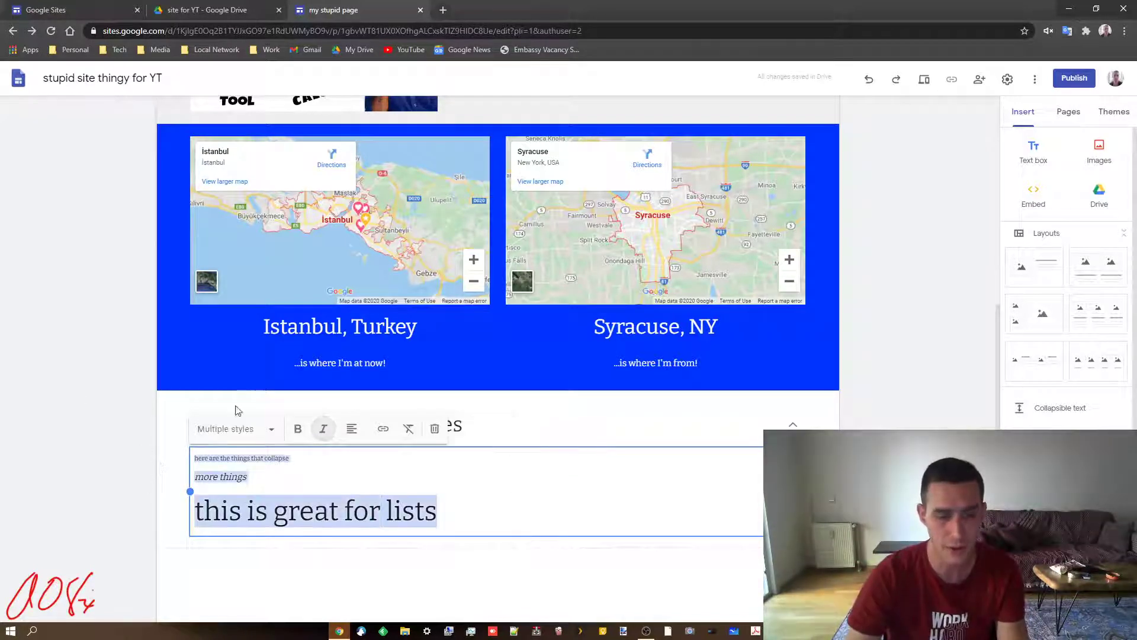
left_click(352, 434)
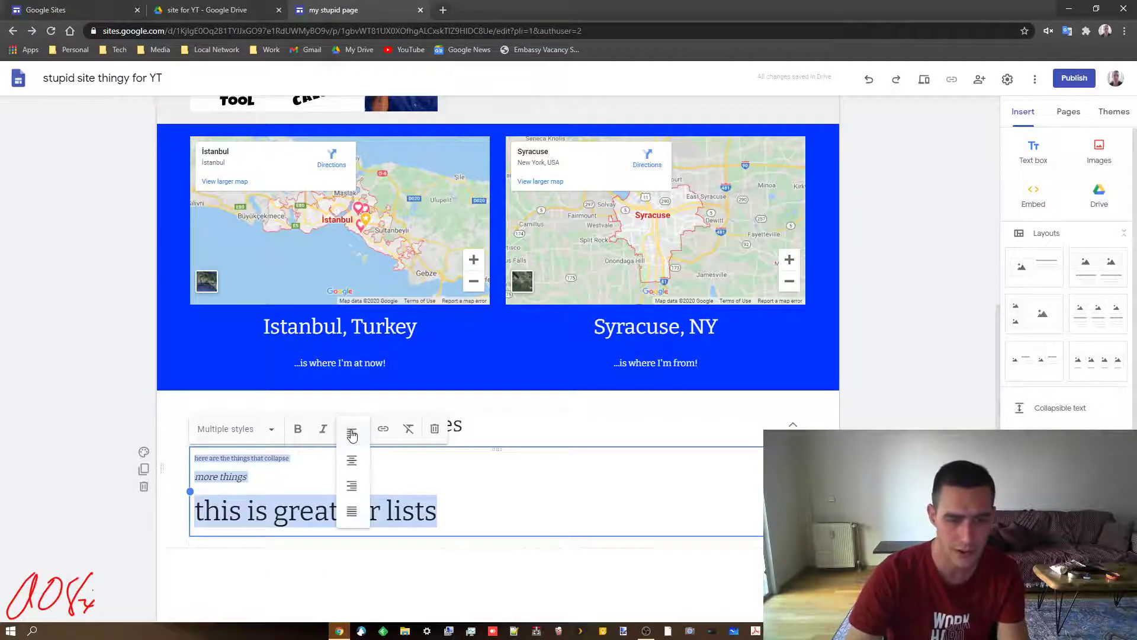
Add a numbered list with "link 1", "link 2" and "link 3" below the line "this is great for lists".
left_click(436, 528)
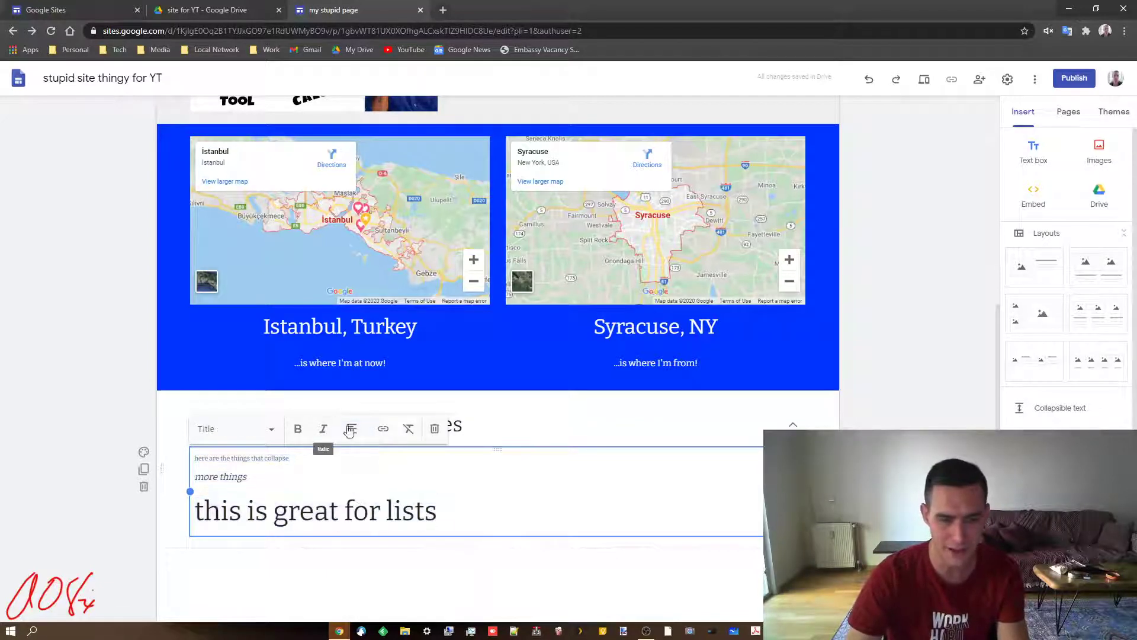
key("Return")
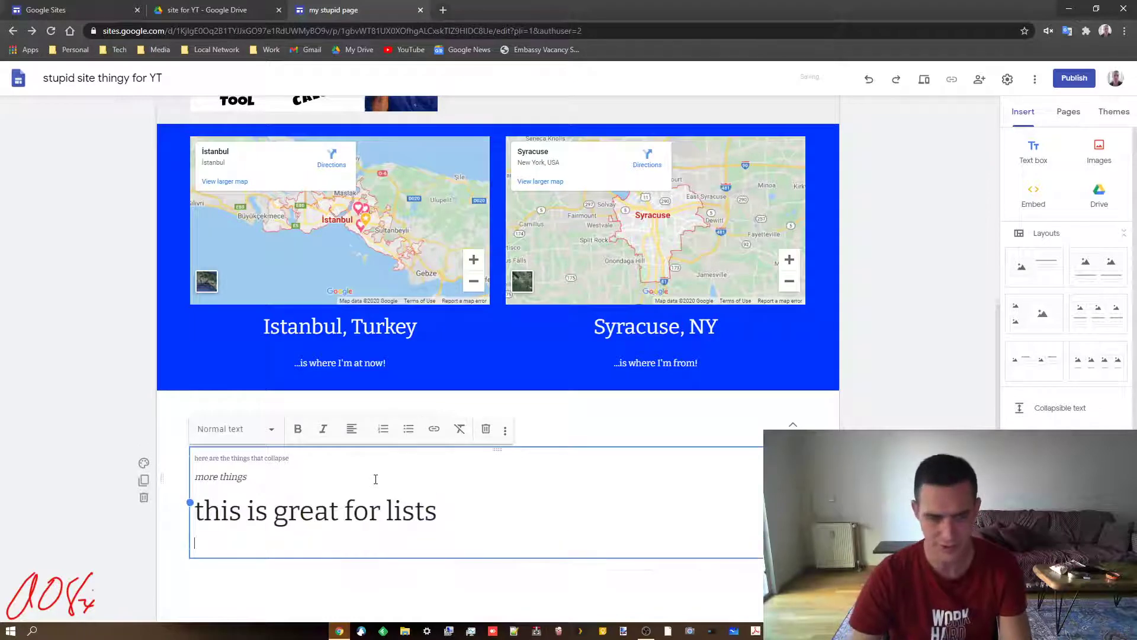
left_click(383, 428)
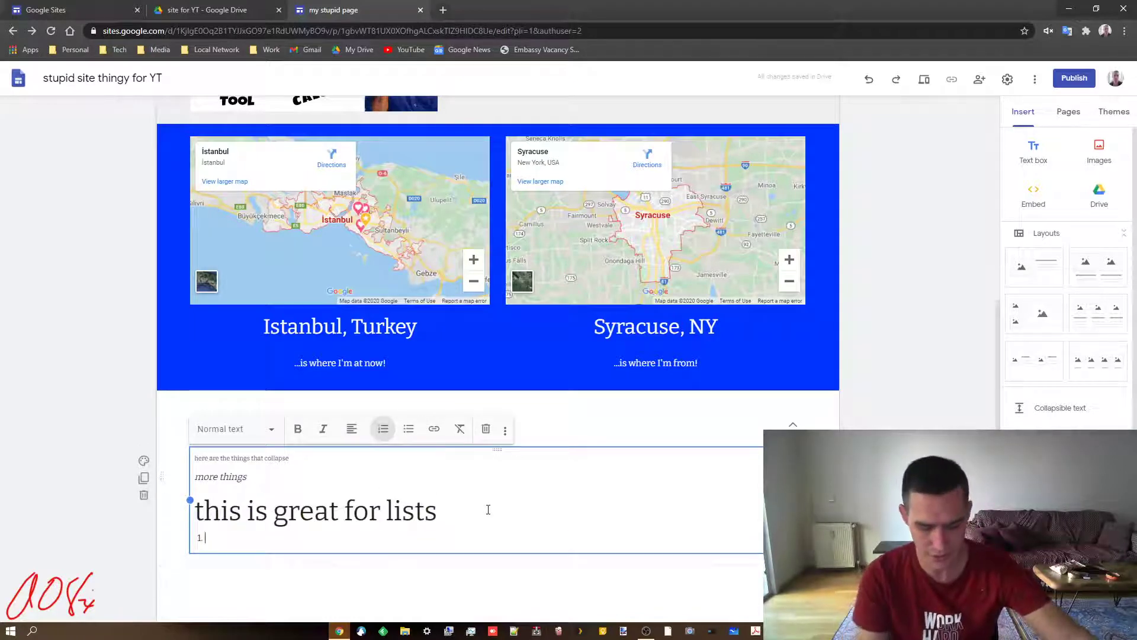
type("link 1")
key("Return")
type("link ")
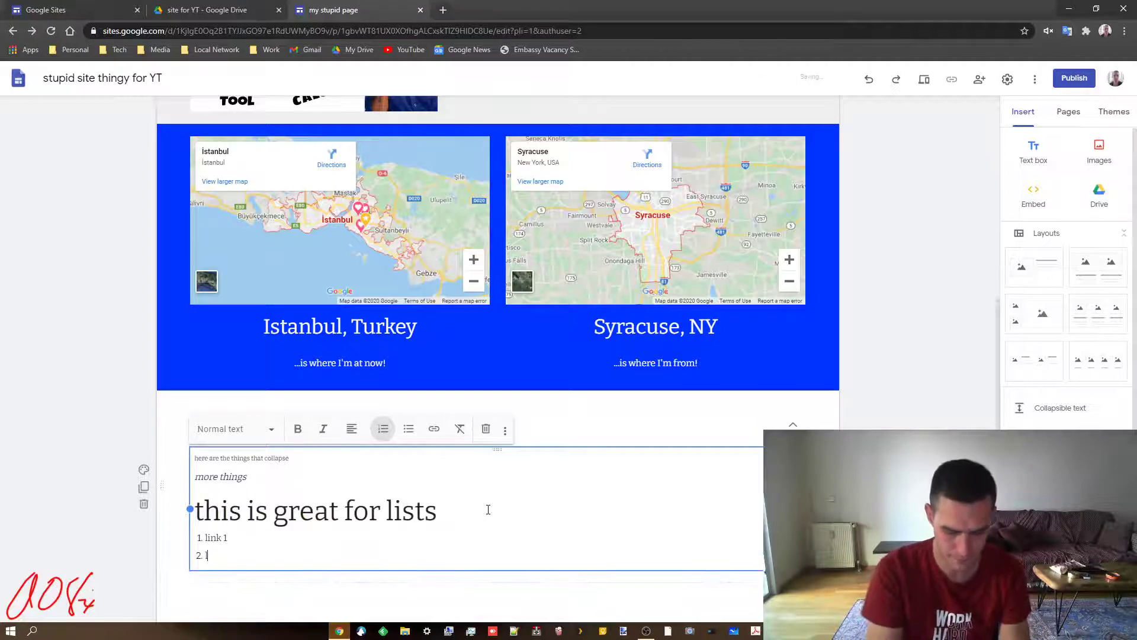
type("2")
key("Return")
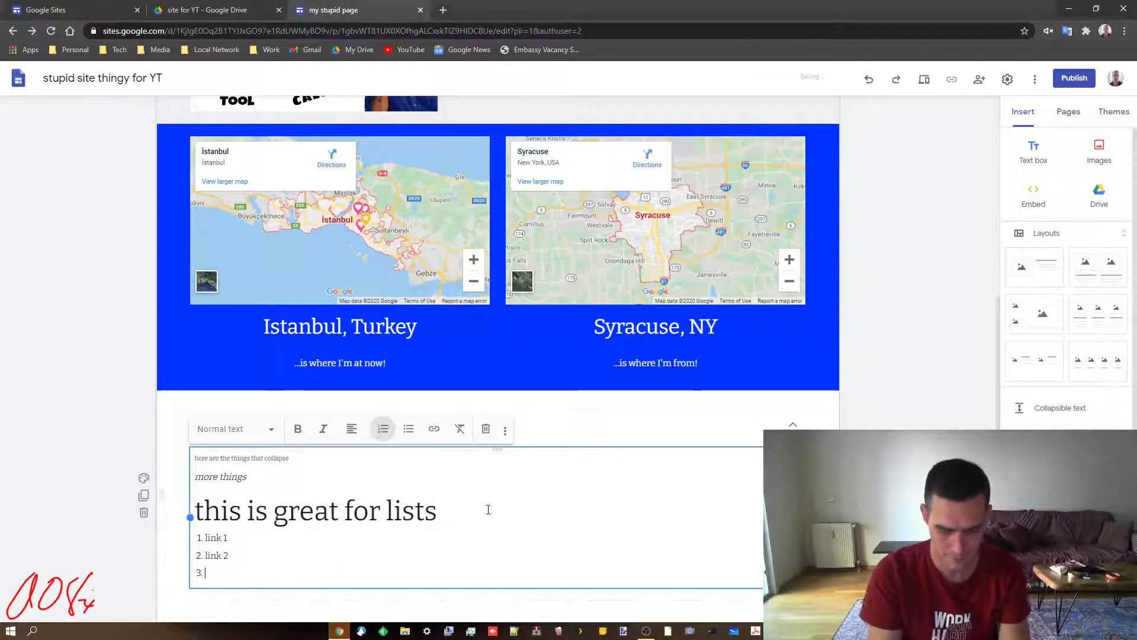
type("link 3")
key("Return")
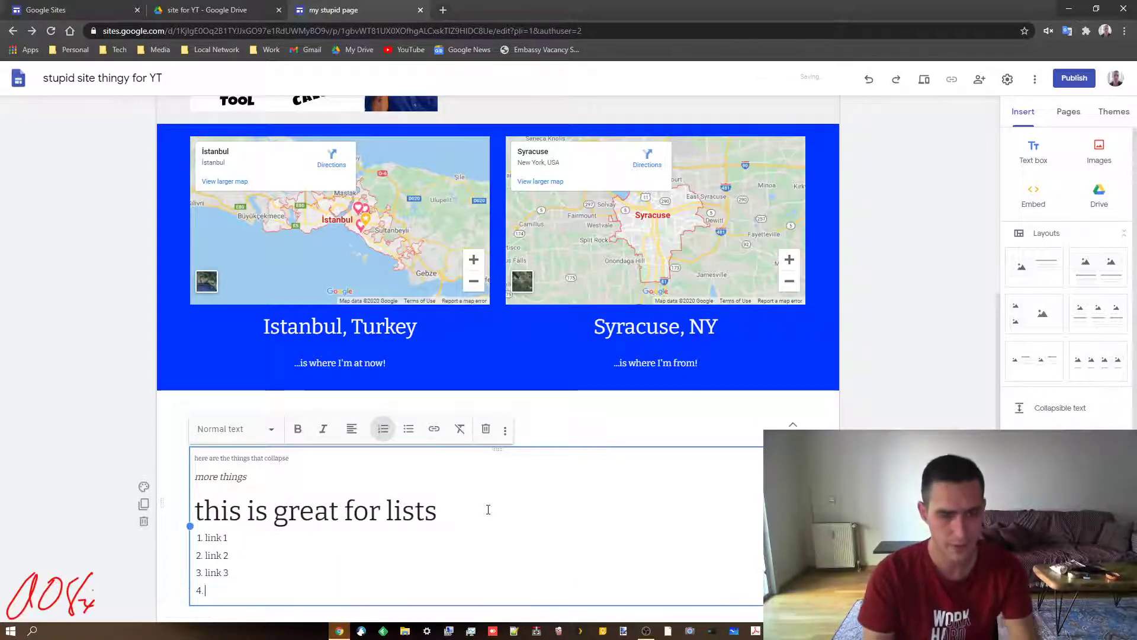
key("Return")
key("BackSpace")
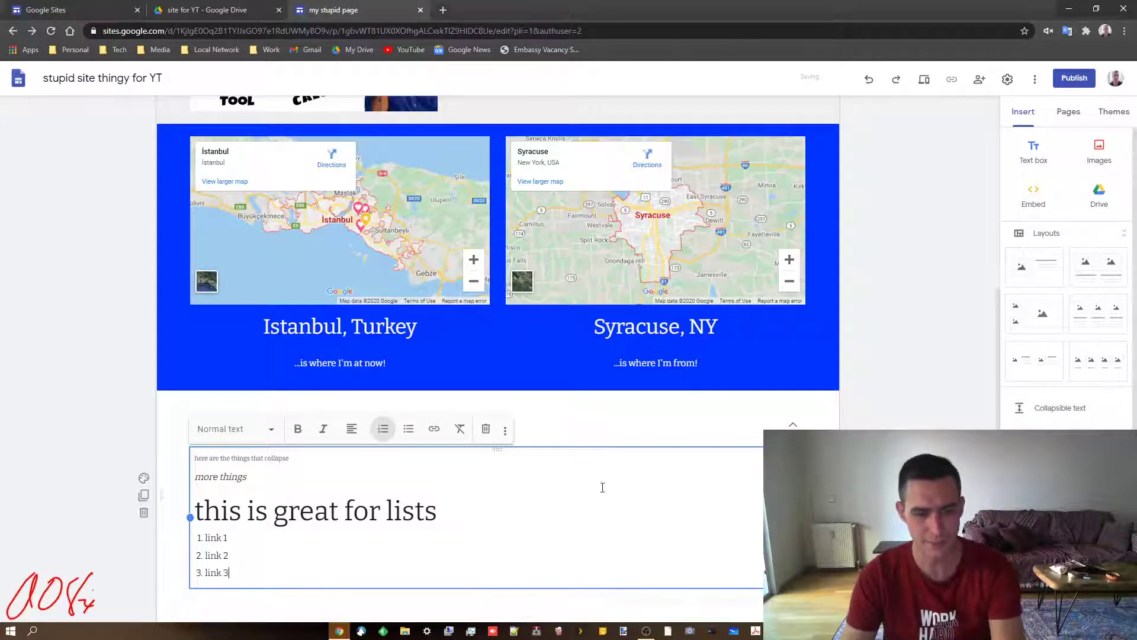
Apply the Regular section background to the collapsible text section.
left_click(144, 477)
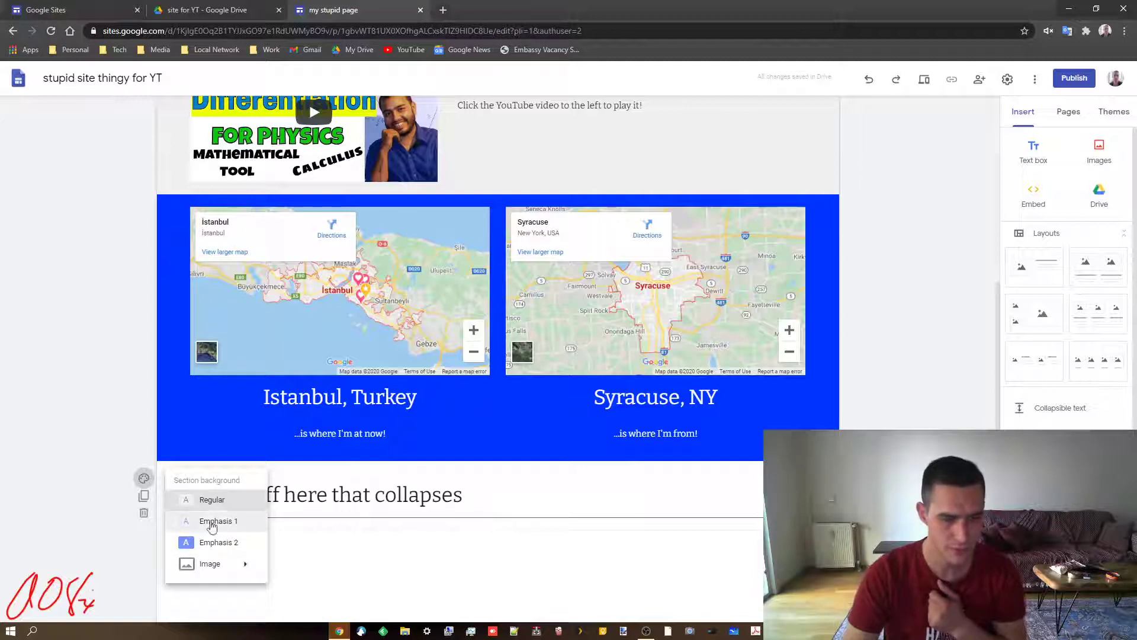
left_click(214, 499)
scroll(118, 474, "down", 1)
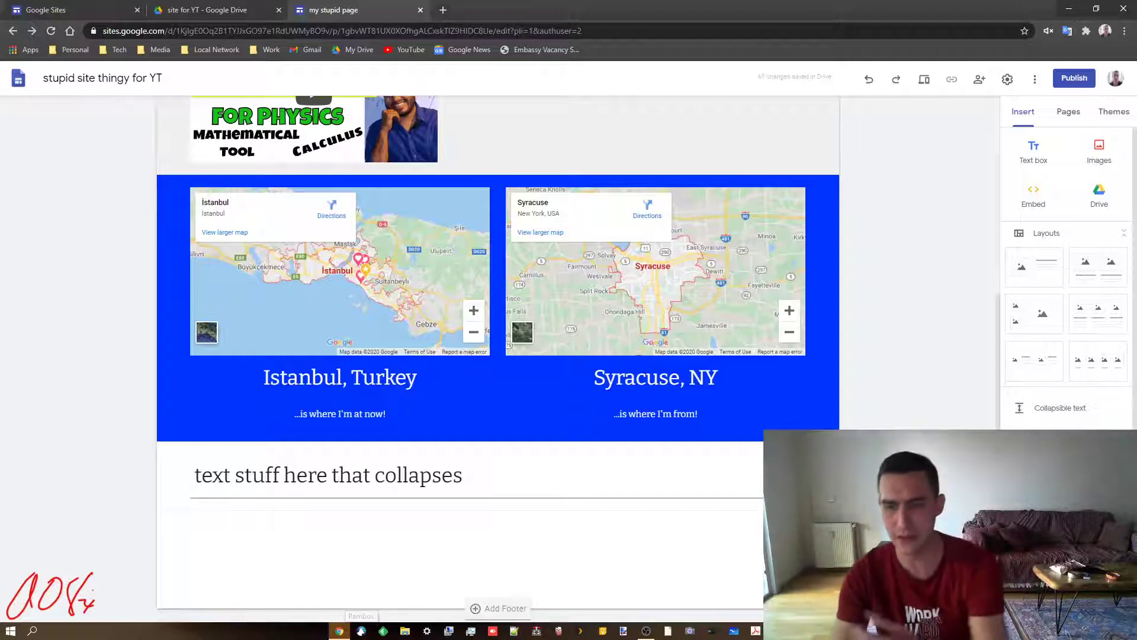
Expand the collapsible text to view its contents and collapse it again.
left_click(791, 475)
scroll(800, 347, "down", 2)
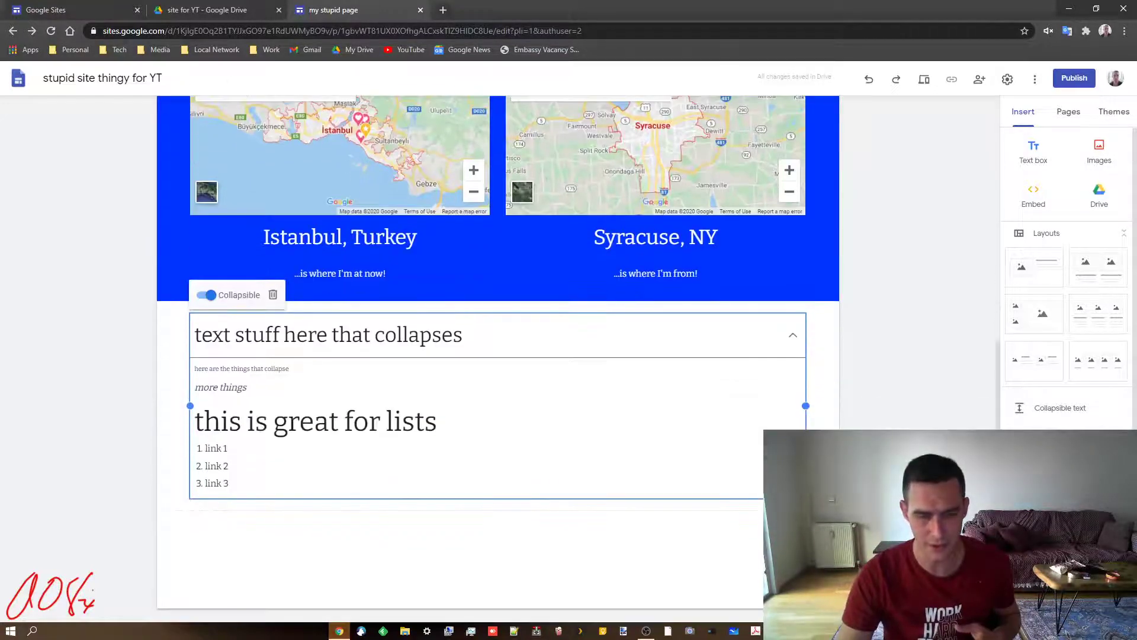
left_click(794, 339)
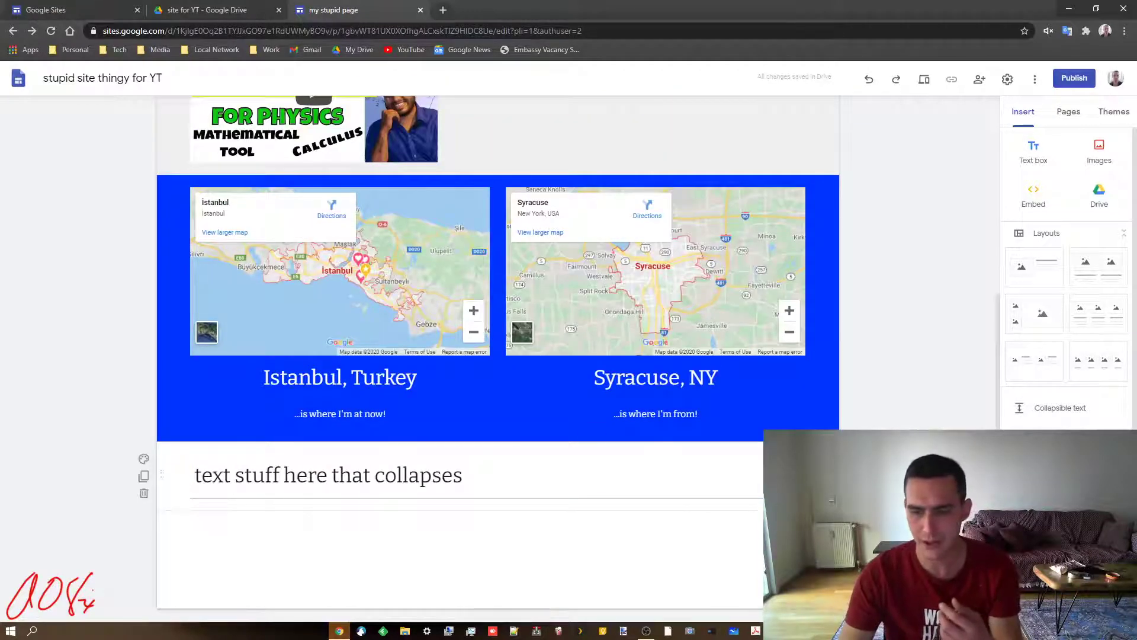
Turn off the Collapsible option for the group headed "text stuff here that collapses".
left_click(739, 474)
left_click(206, 437)
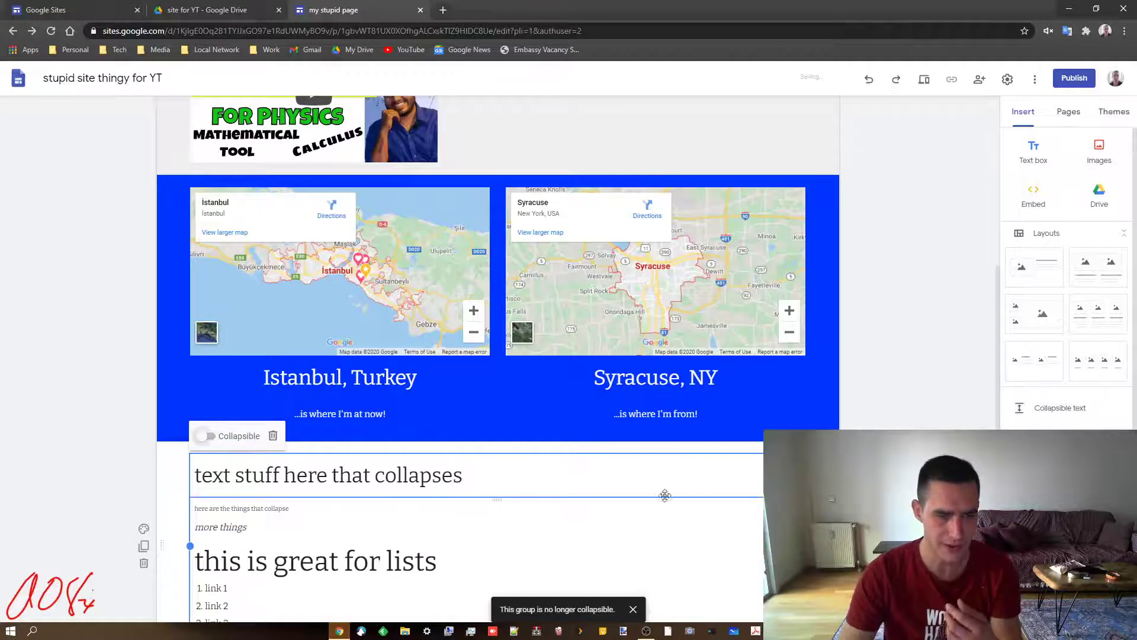
scroll(665, 495, "down", 2)
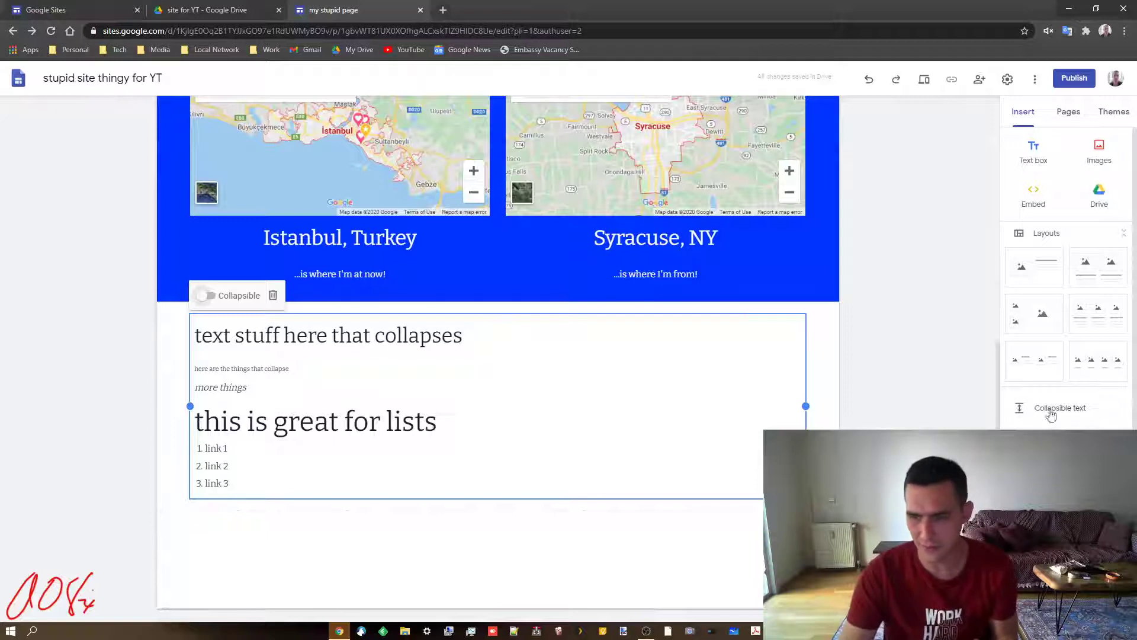
Insert a text box below the group with the filler lines "dhasgj;ashjgs", "klhasdgkljdjasg" and "kjbaslg".
left_click(1036, 152)
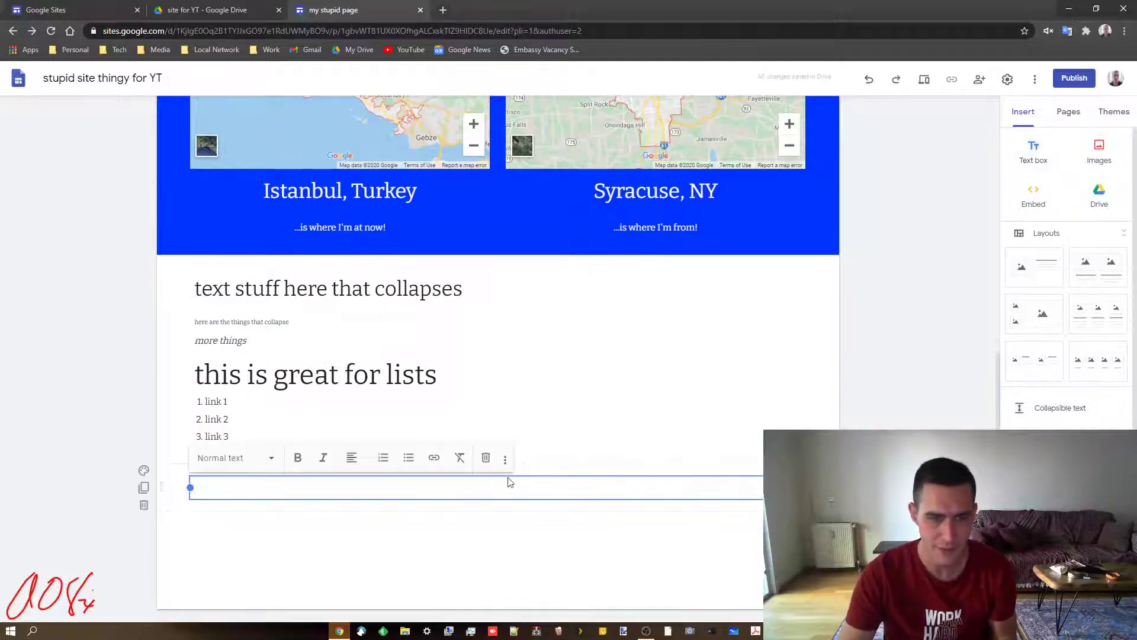
type("dhasgj;ashjgs")
key("Return")
type("klhasdgkljdjasg")
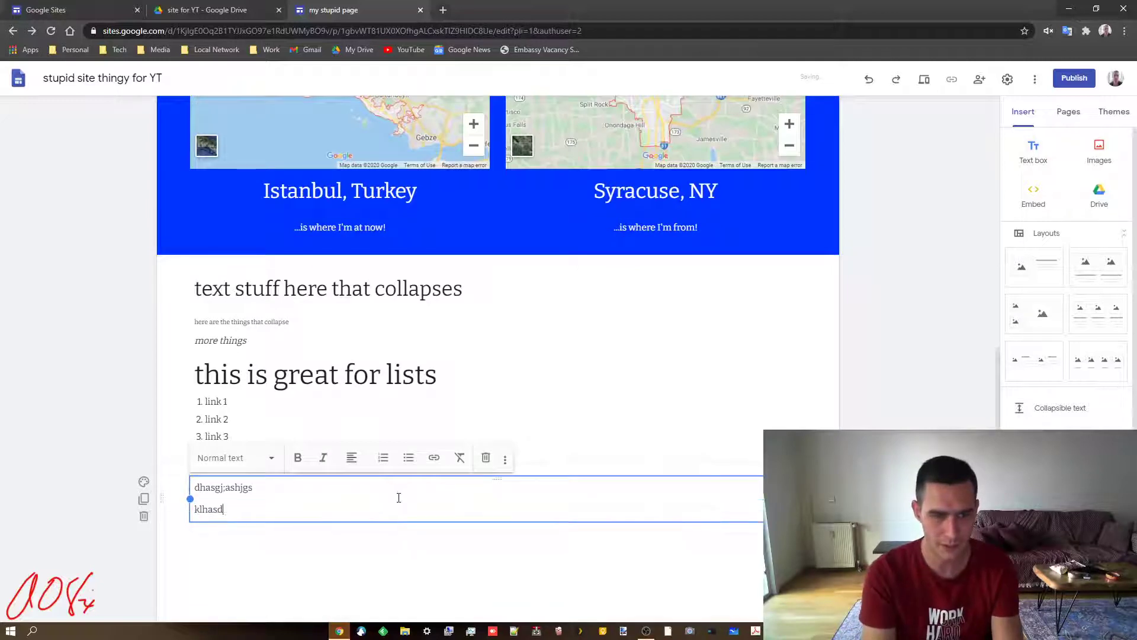
key("Return")
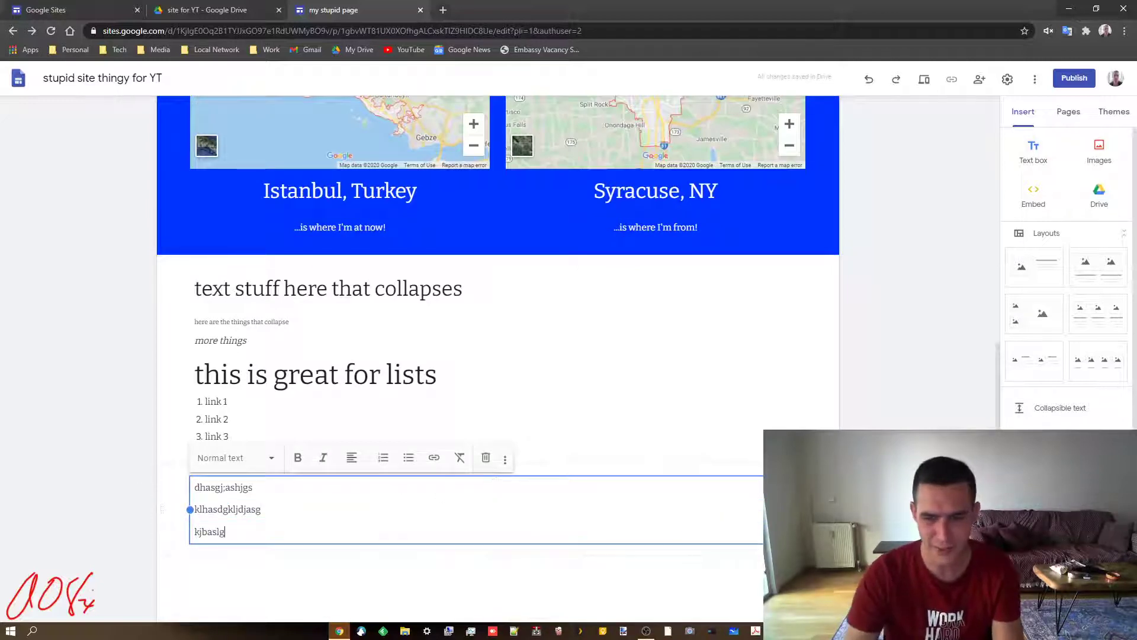
left_click(462, 572)
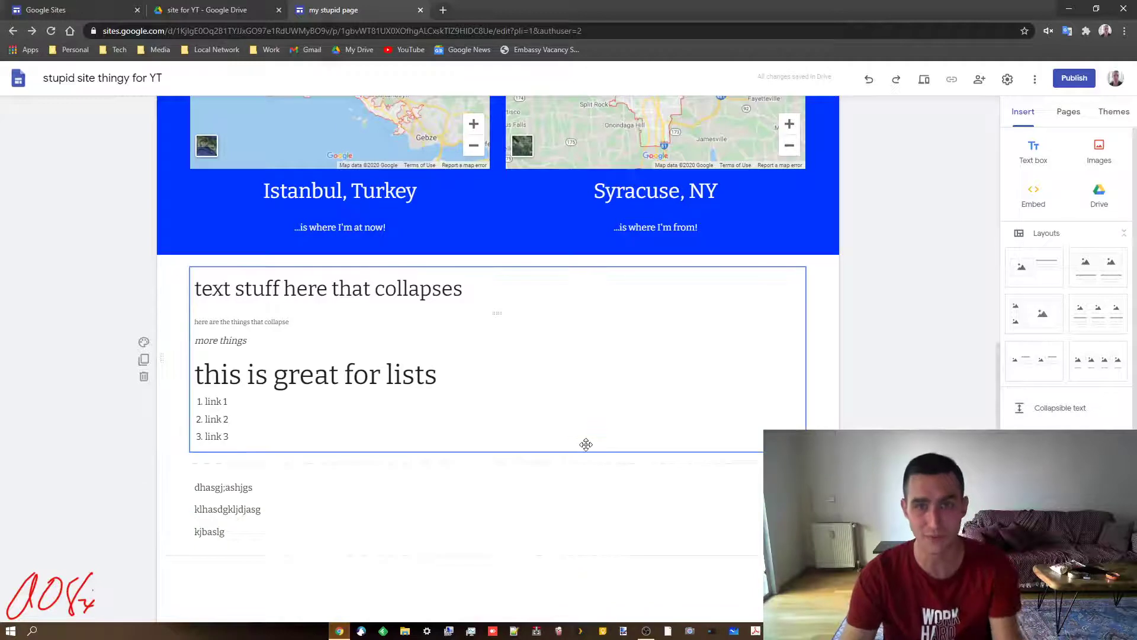
Check the heading and body text of the former collapsible group for an option to make it collapsible again.
left_click(554, 392)
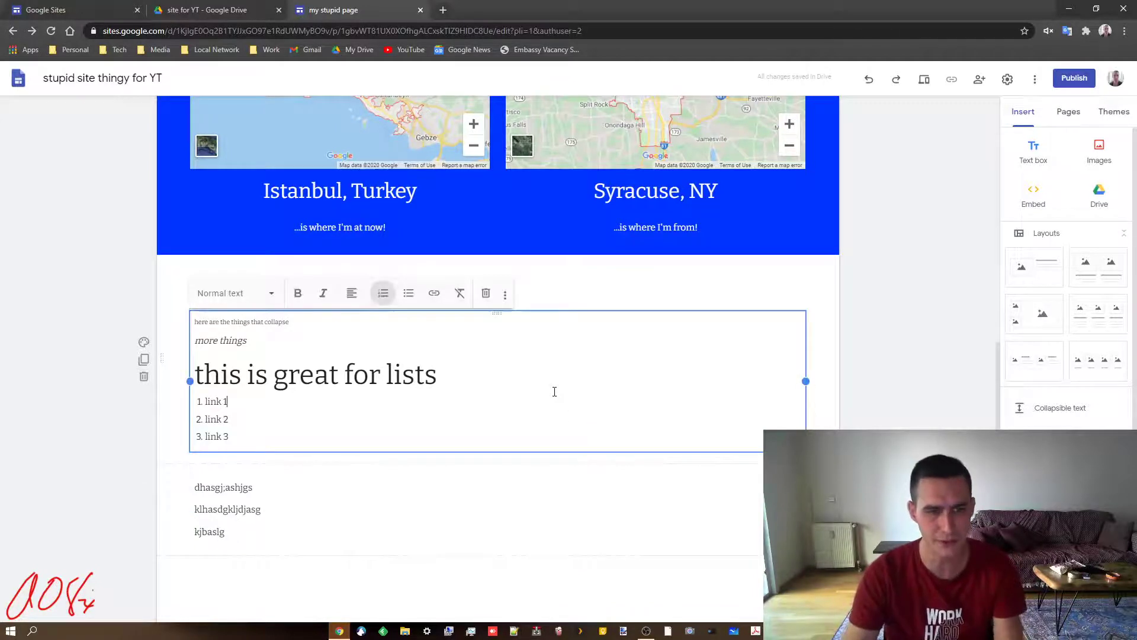
left_click(716, 294)
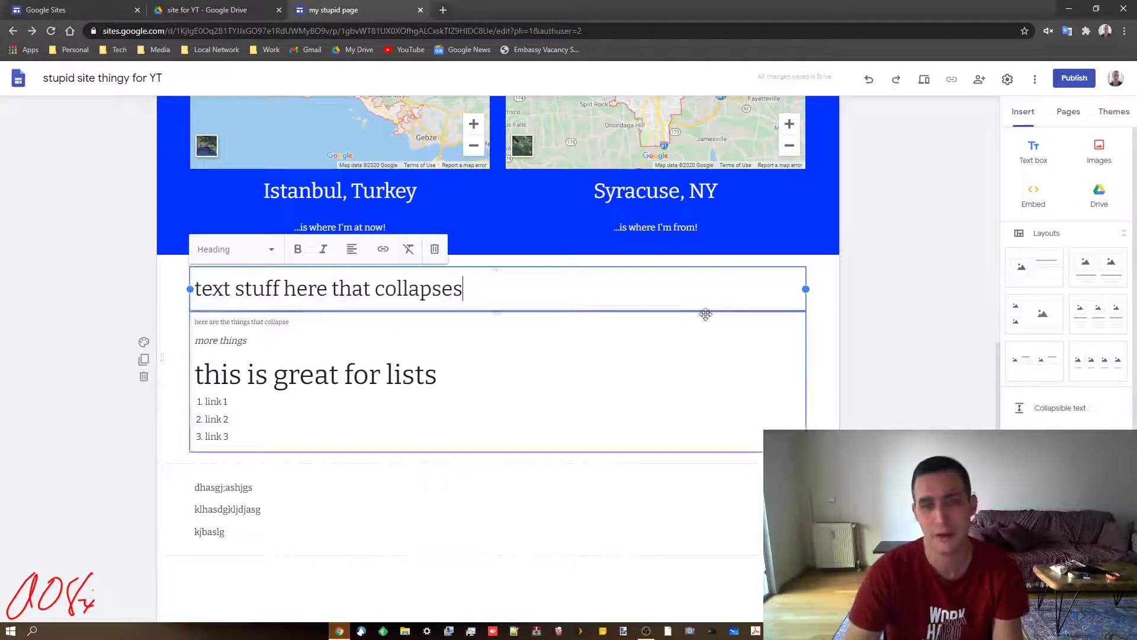
left_click(821, 303)
left_click(276, 298)
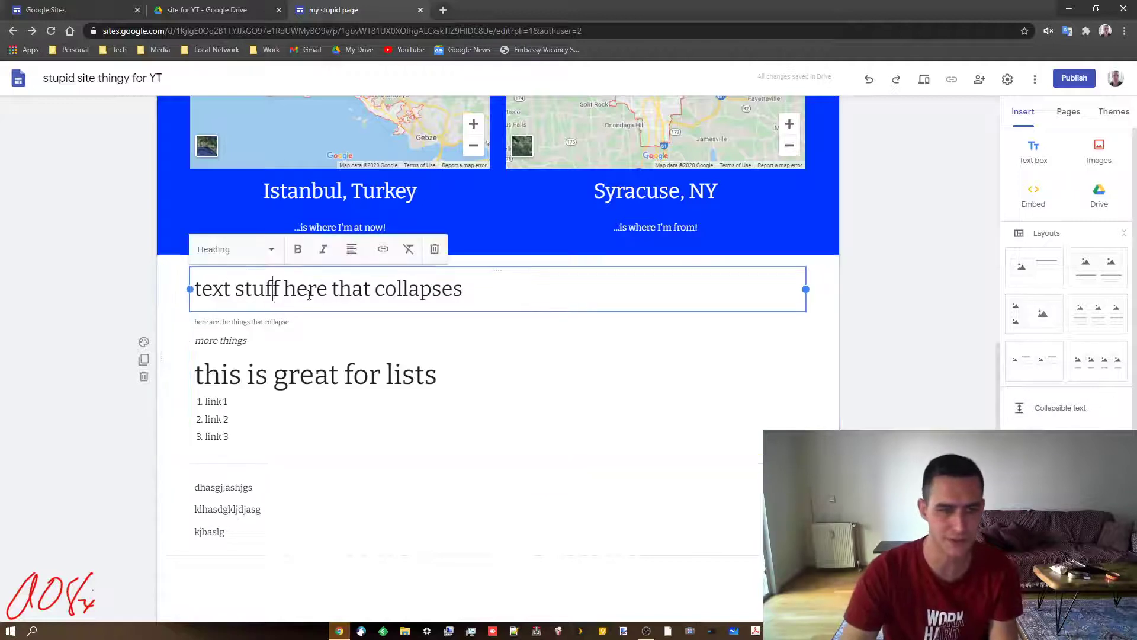
left_click(314, 339)
left_click(579, 297)
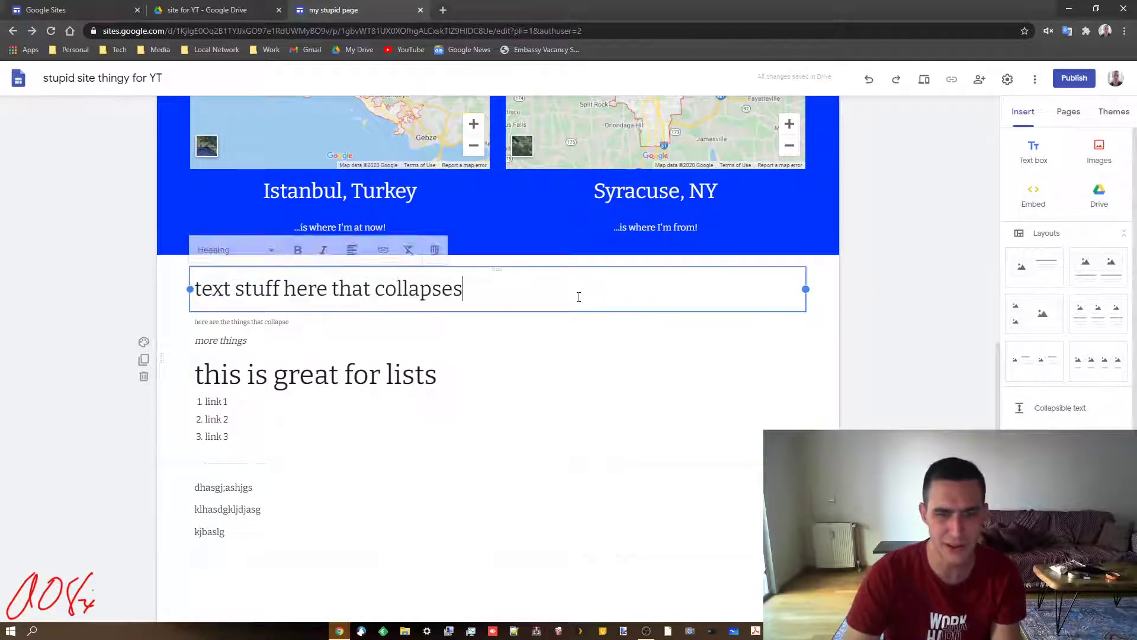
left_click(406, 334)
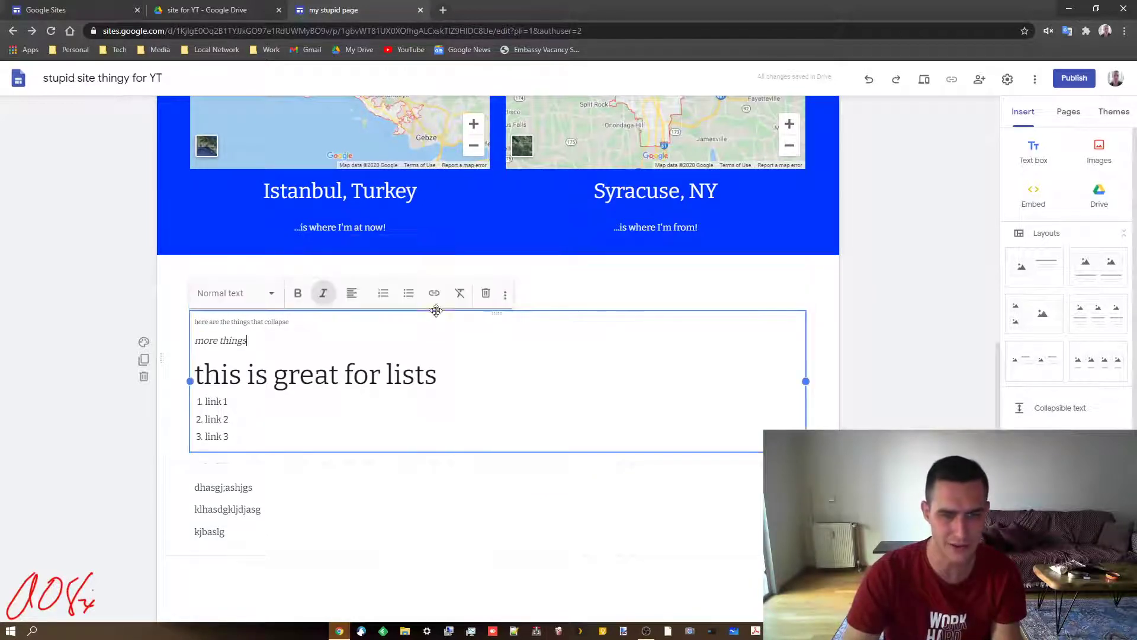
left_click(505, 294)
left_click(884, 372)
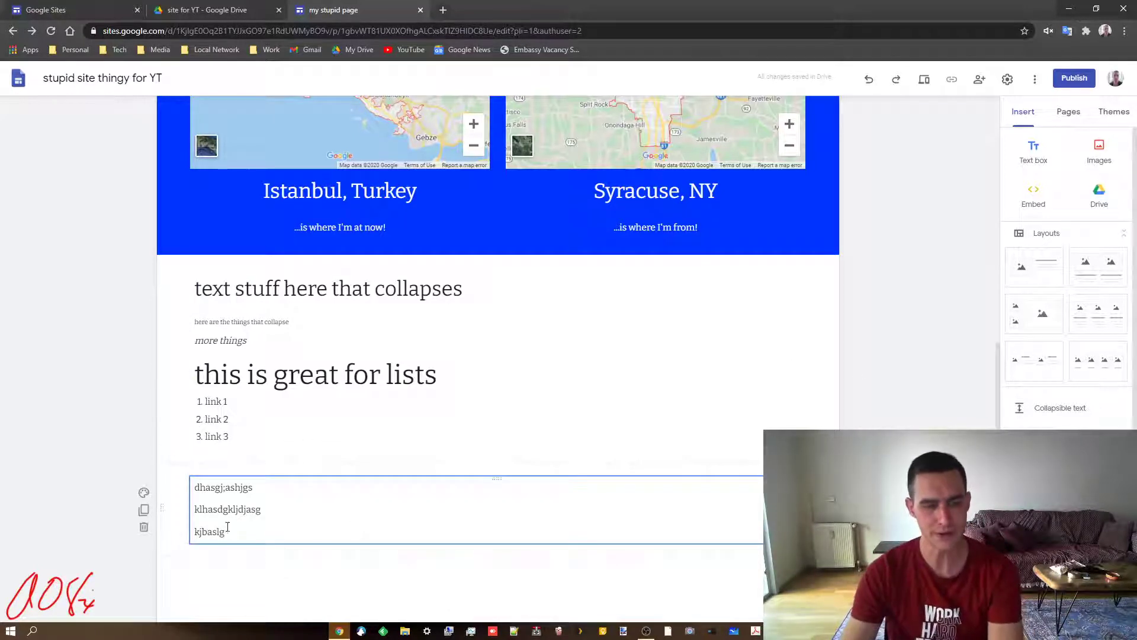
Copy the former collapsible group's body text, including the numbered links, and delete both text sections below the maps.
left_click(143, 528)
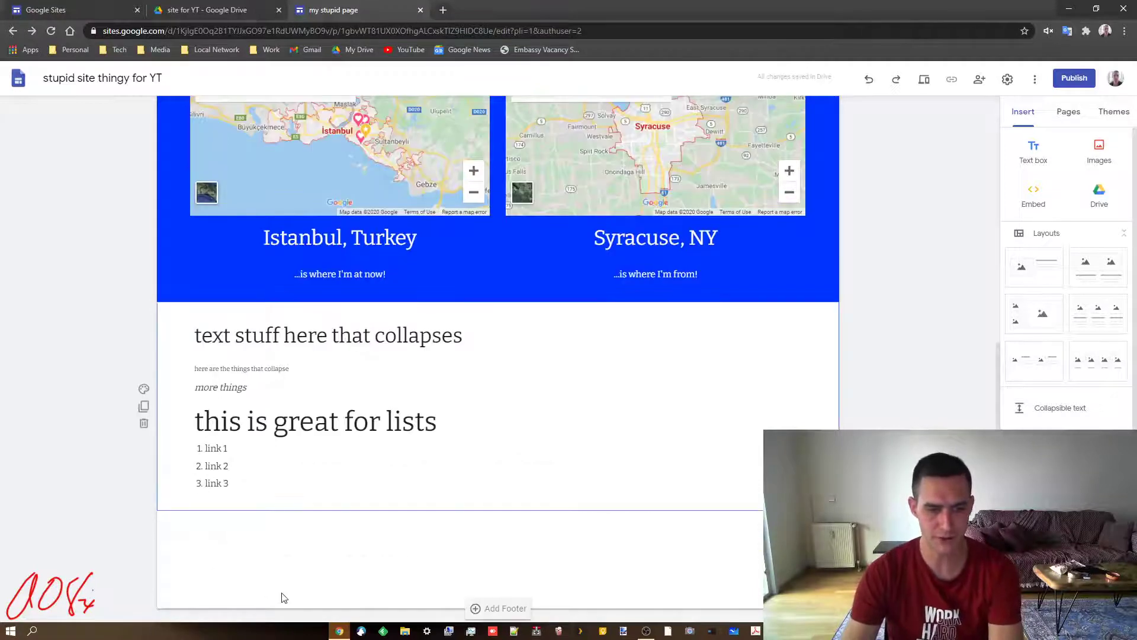
left_click(288, 421)
left_click_drag(242, 483, 124, 348)
key("ctrl+c")
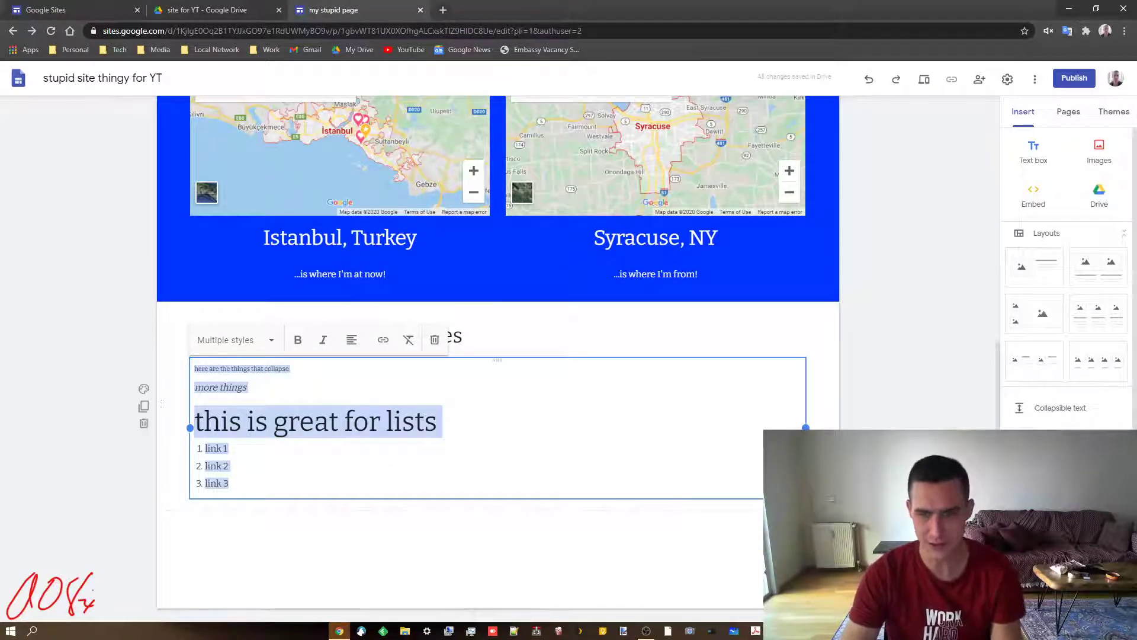
key("BackSpace")
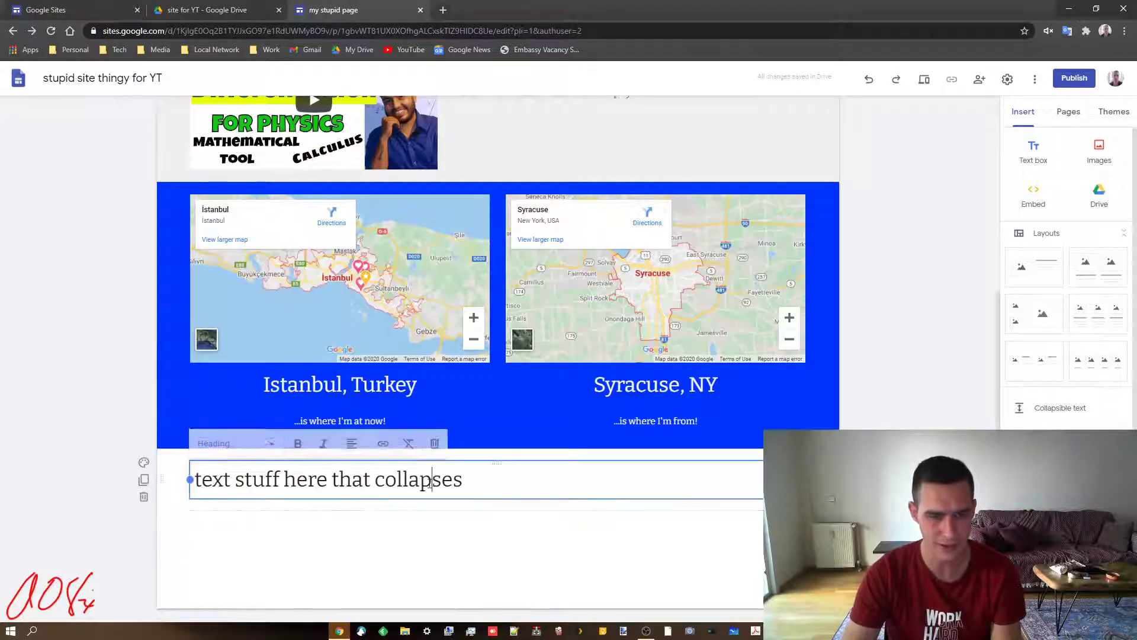
left_click(143, 496)
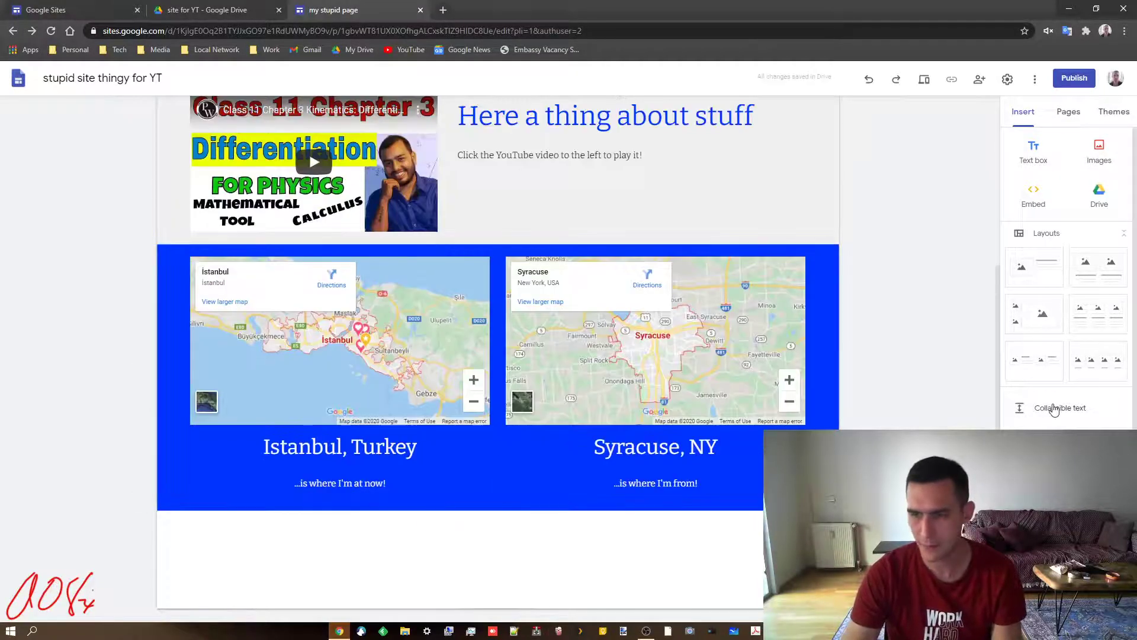
Insert a new collapsible text group below the maps and paste the copied lines into its body.
left_click(1049, 407)
left_click(295, 486)
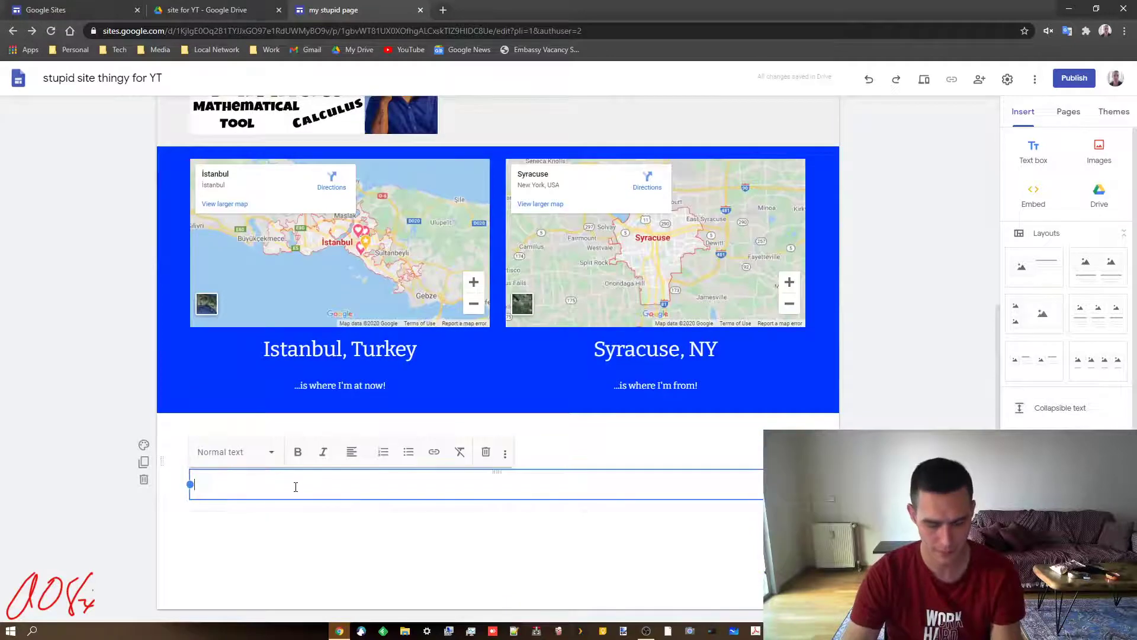
key("ctrl+v")
key("ctrl+z")
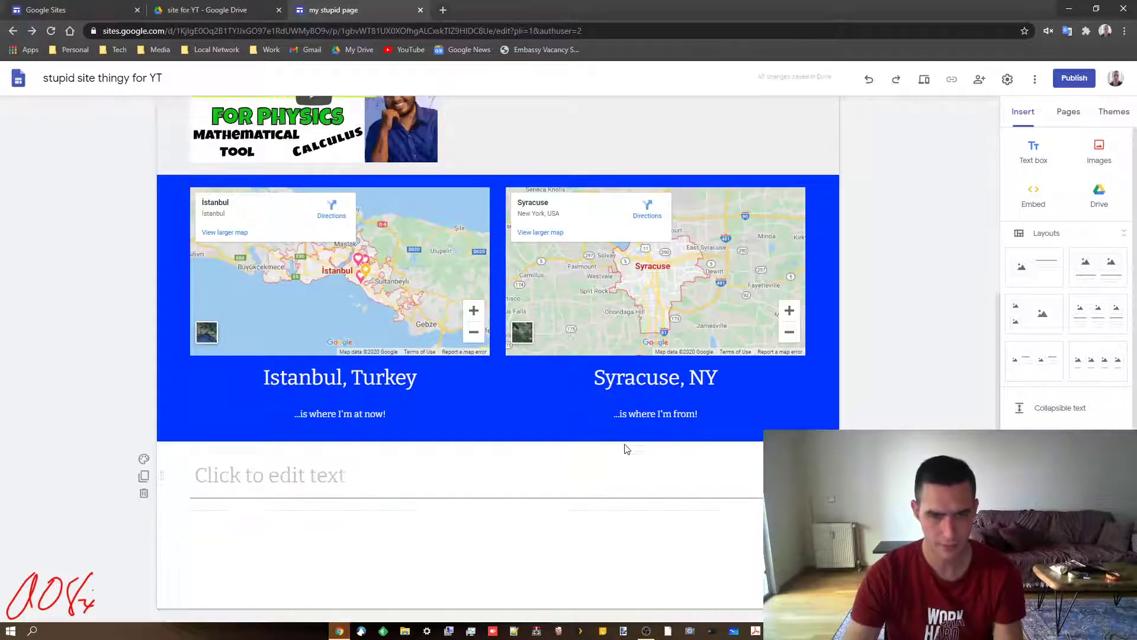
Enter "thing to collapse" as the heading of the new collapsible text group.
left_click(568, 474)
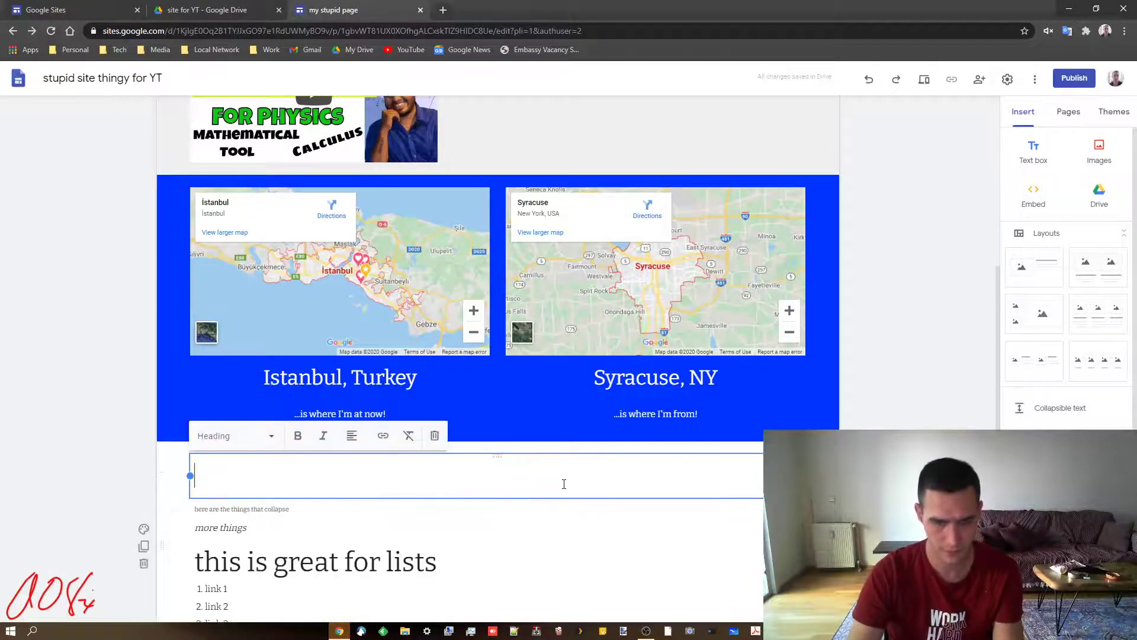
type("thing to c")
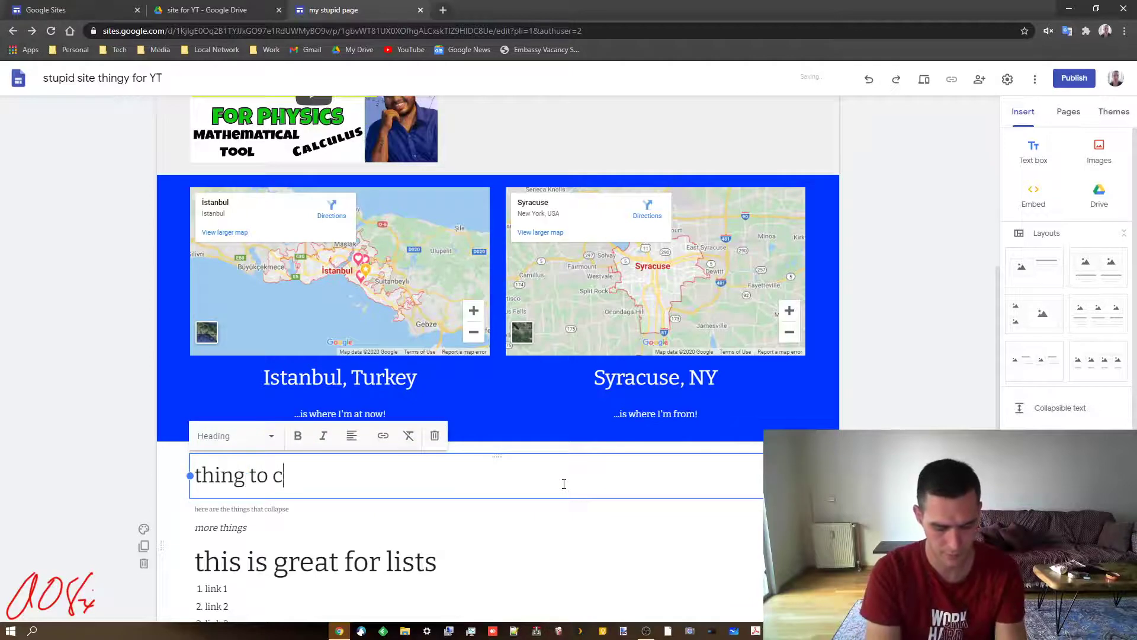
type("ollapse")
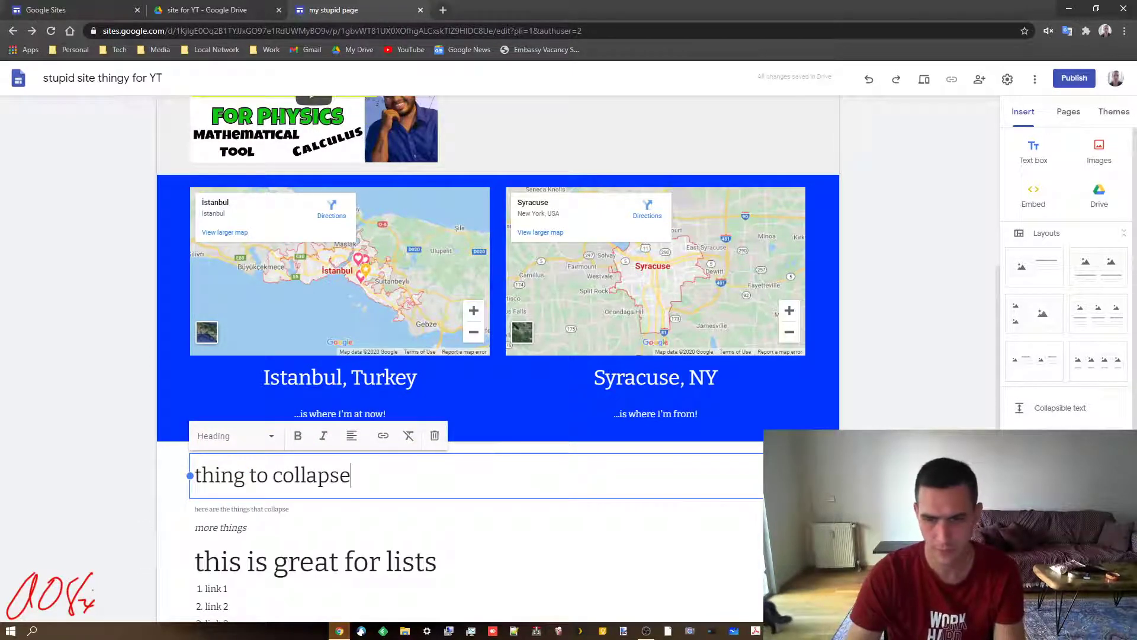
key("Escape")
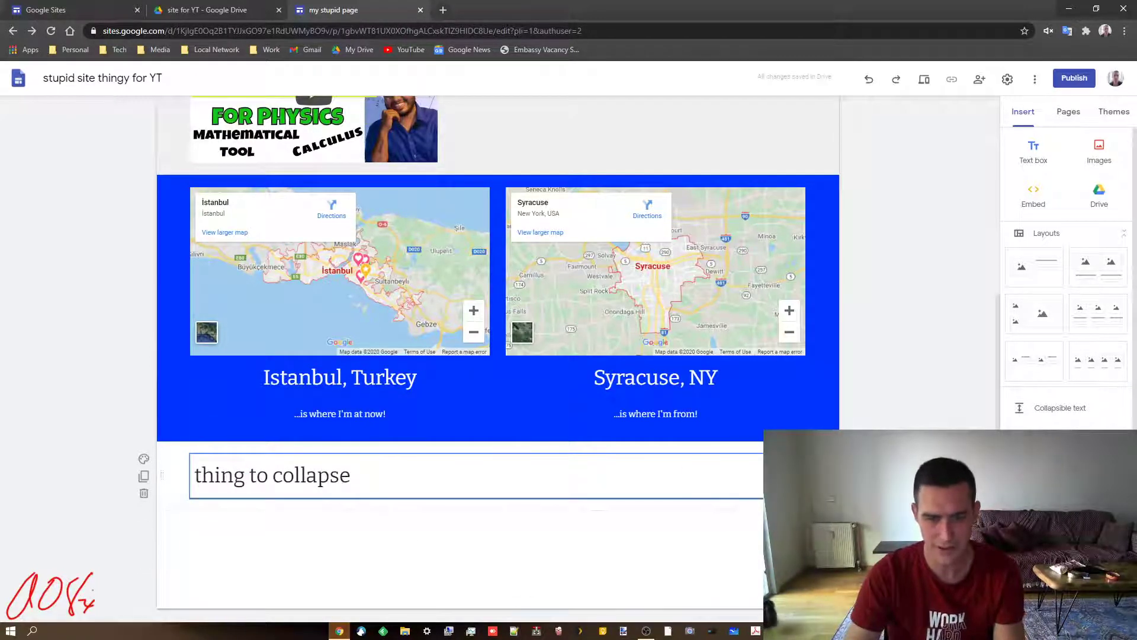
Leave the collapsible text group and start a new image carousel below it.
left_click(434, 477)
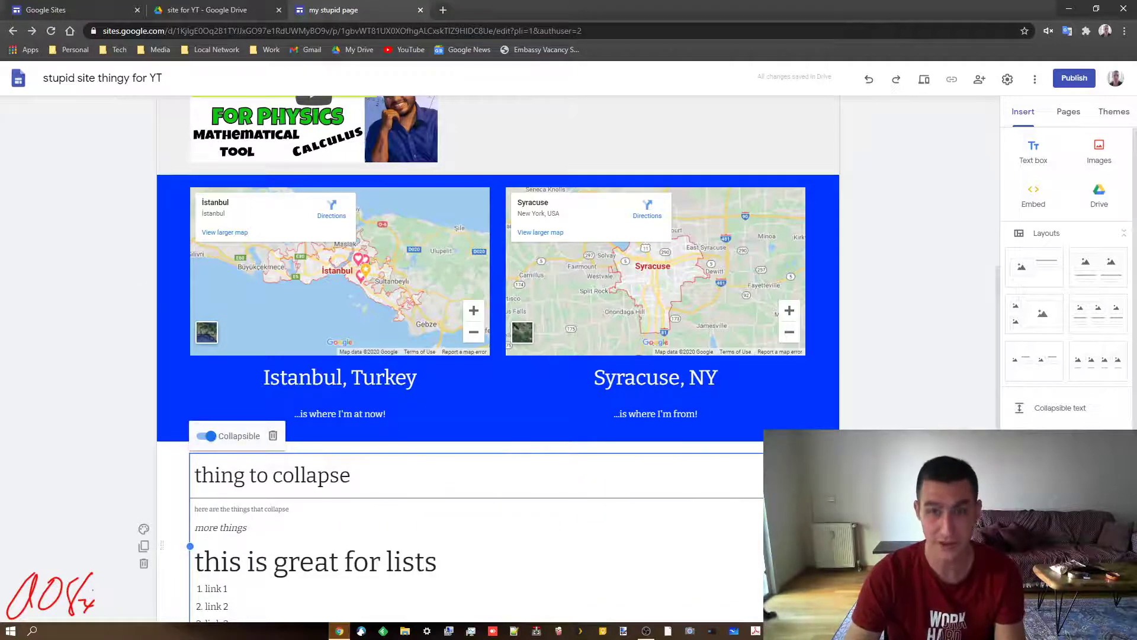
key("Escape")
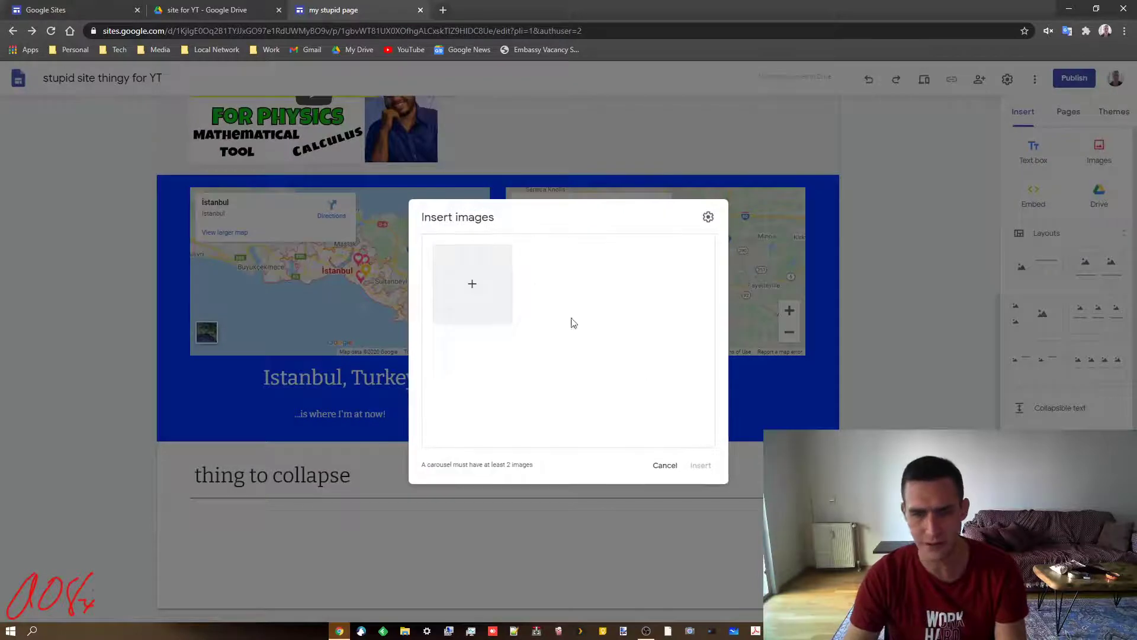
left_click(472, 284)
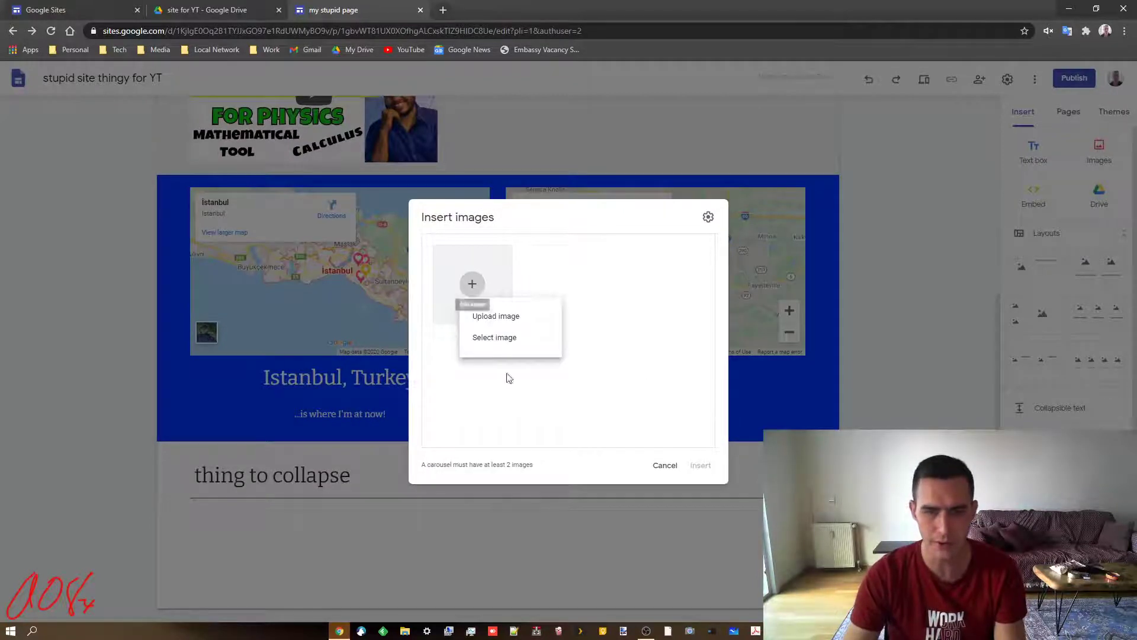
left_click(516, 338)
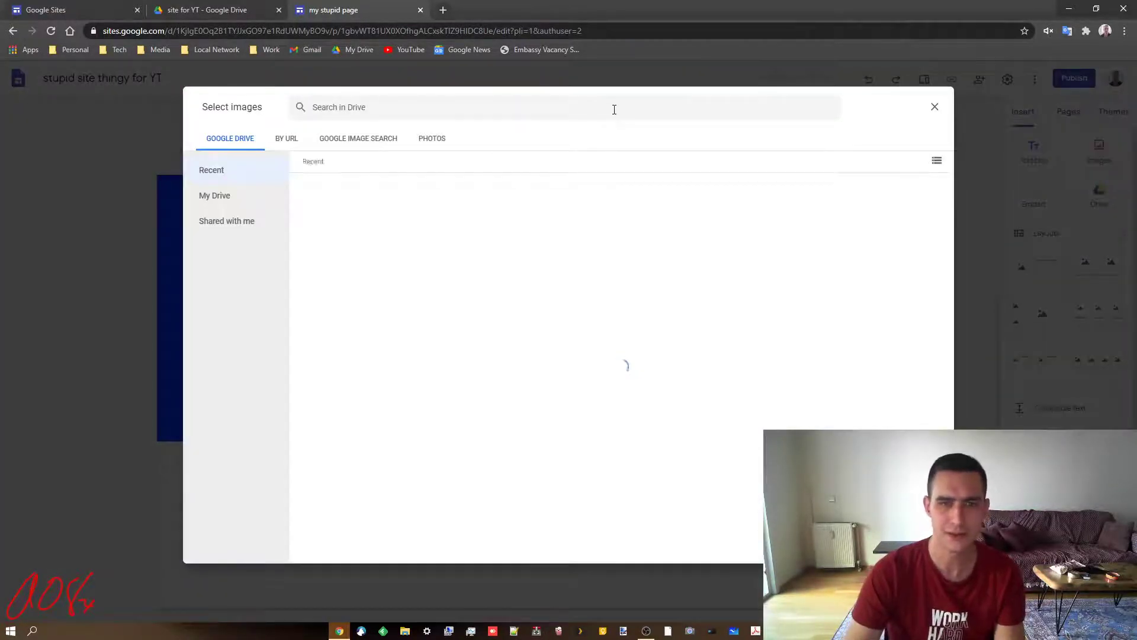
key("Escape")
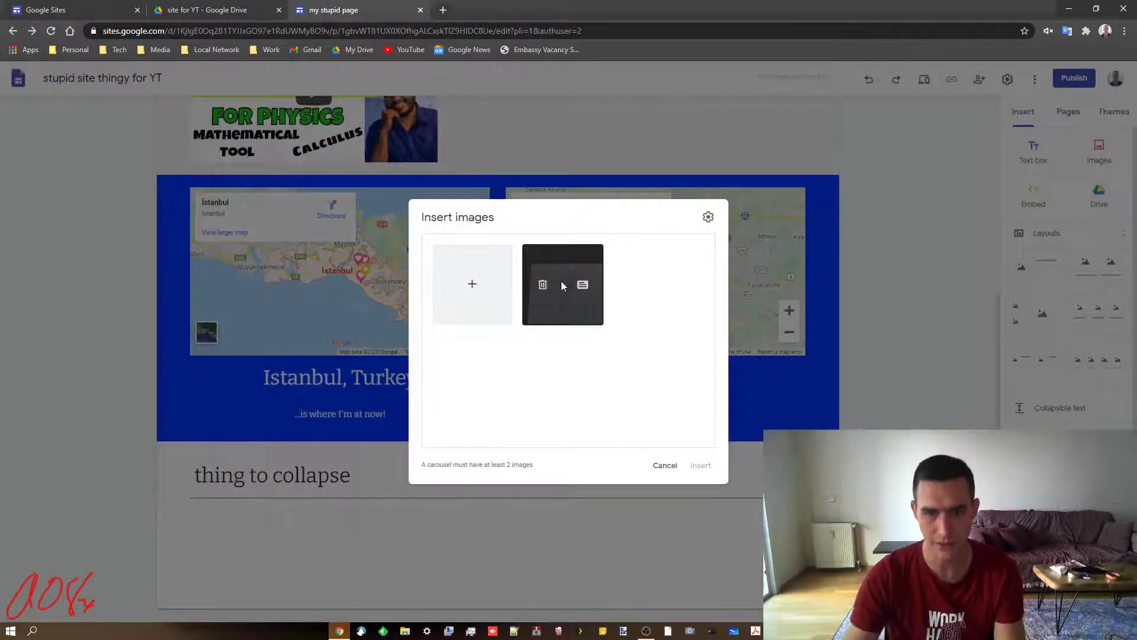
left_click(543, 285)
Search Google Images for "education" as the source of the carousel's pictures.
left_click(471, 285)
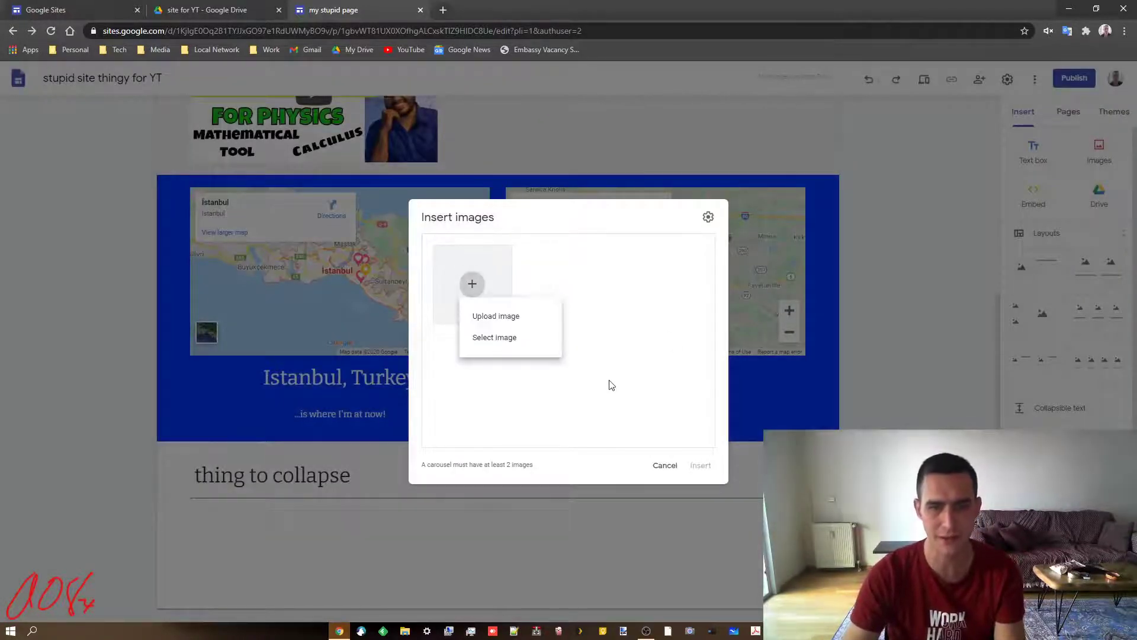
left_click(514, 339)
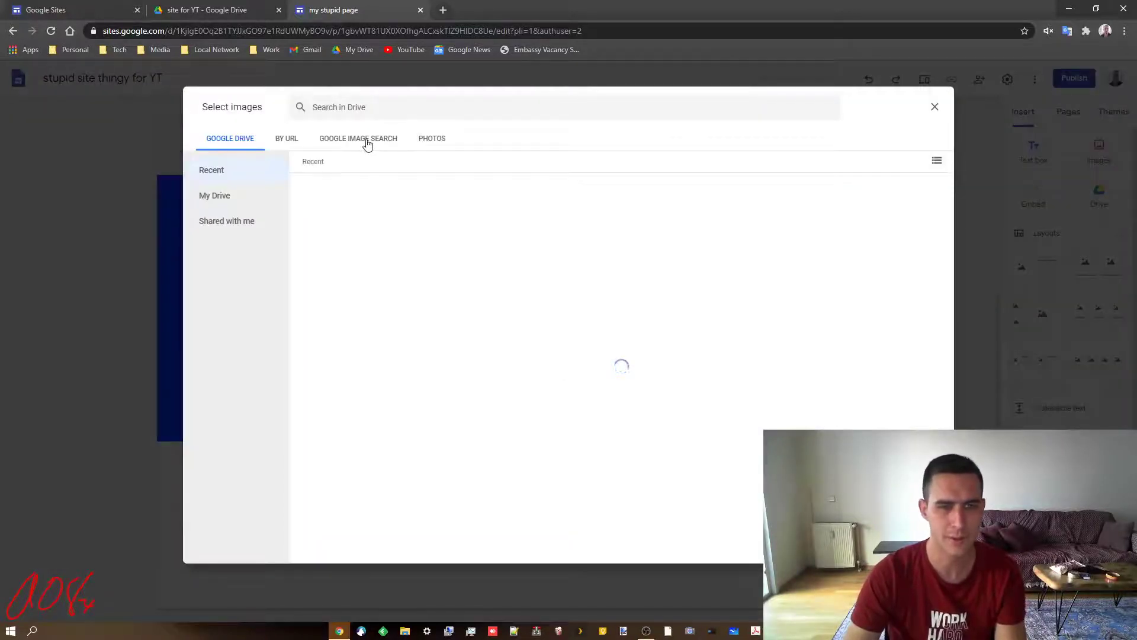
left_click(361, 139)
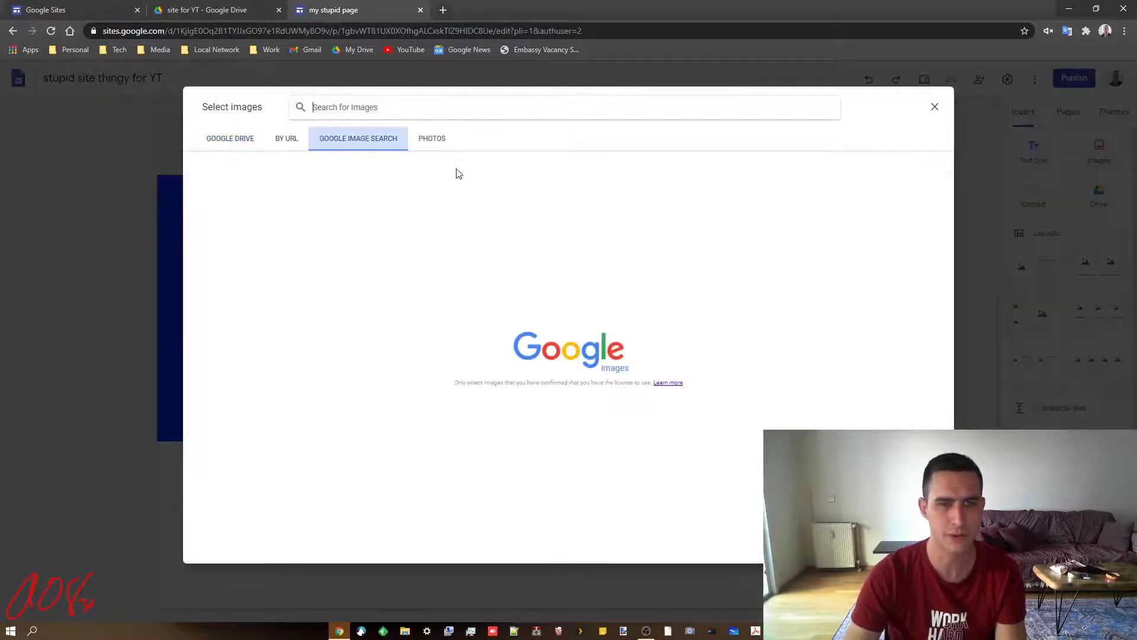
type("education")
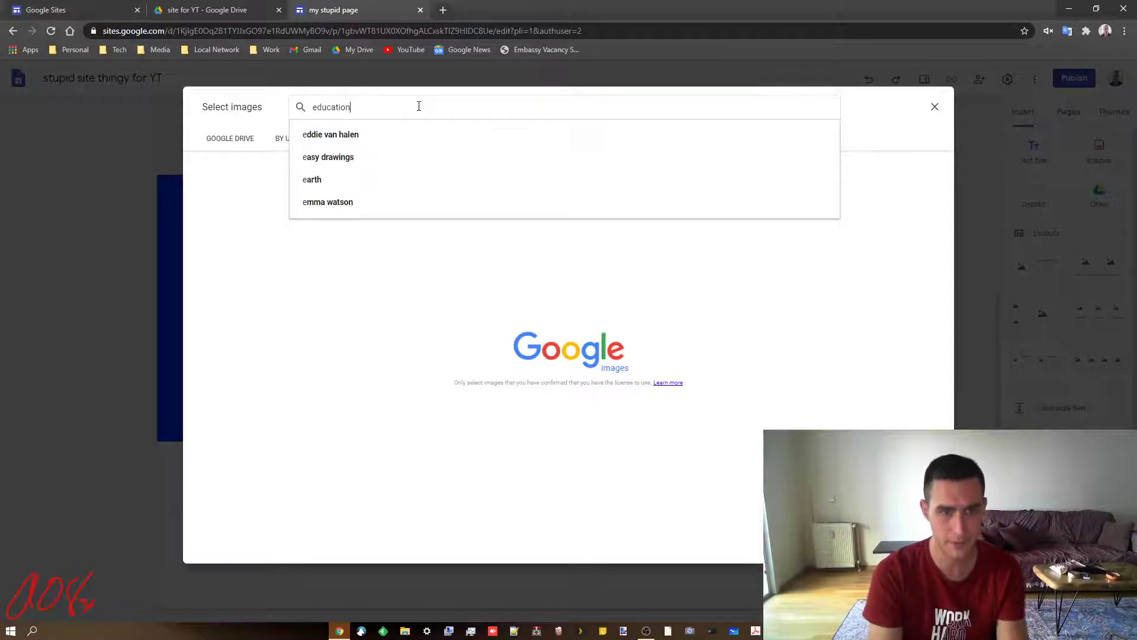
left_click(333, 134)
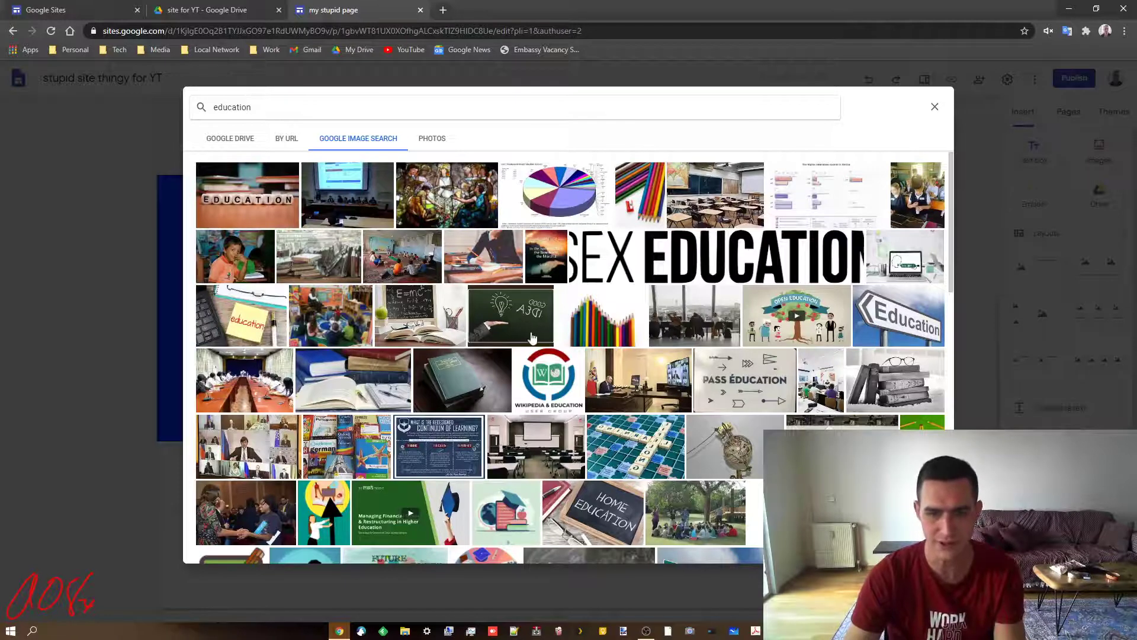
Choose five education pictures, including the Home Education and Never Stop Learning chalkboards and the Education road sign, and insert the carousel.
scroll(542, 332, "down", 2)
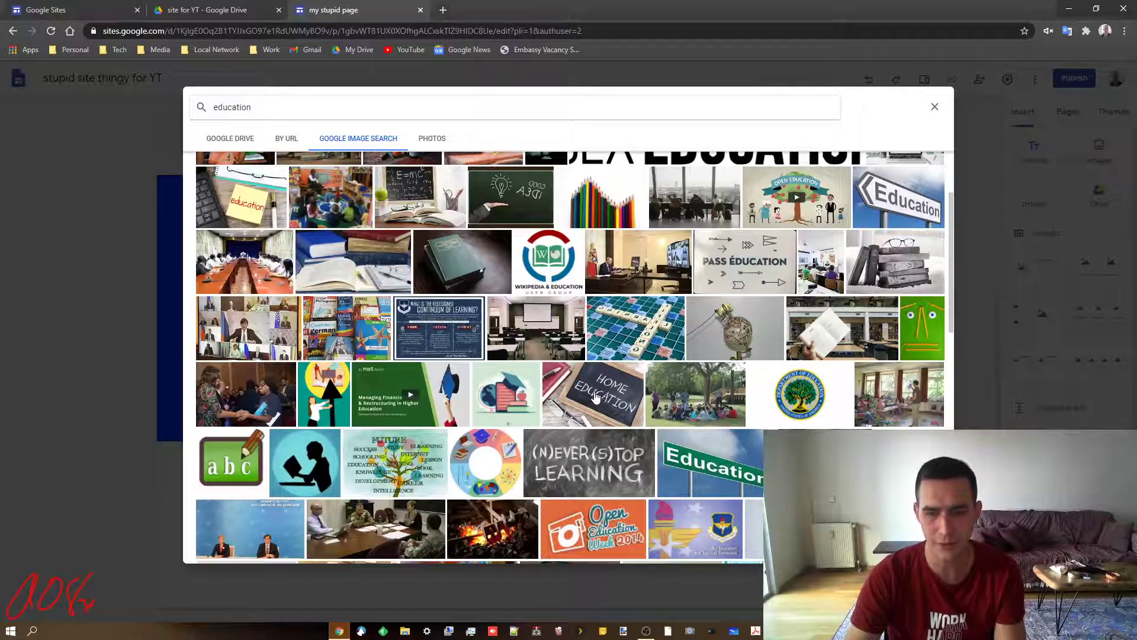
left_click(608, 396)
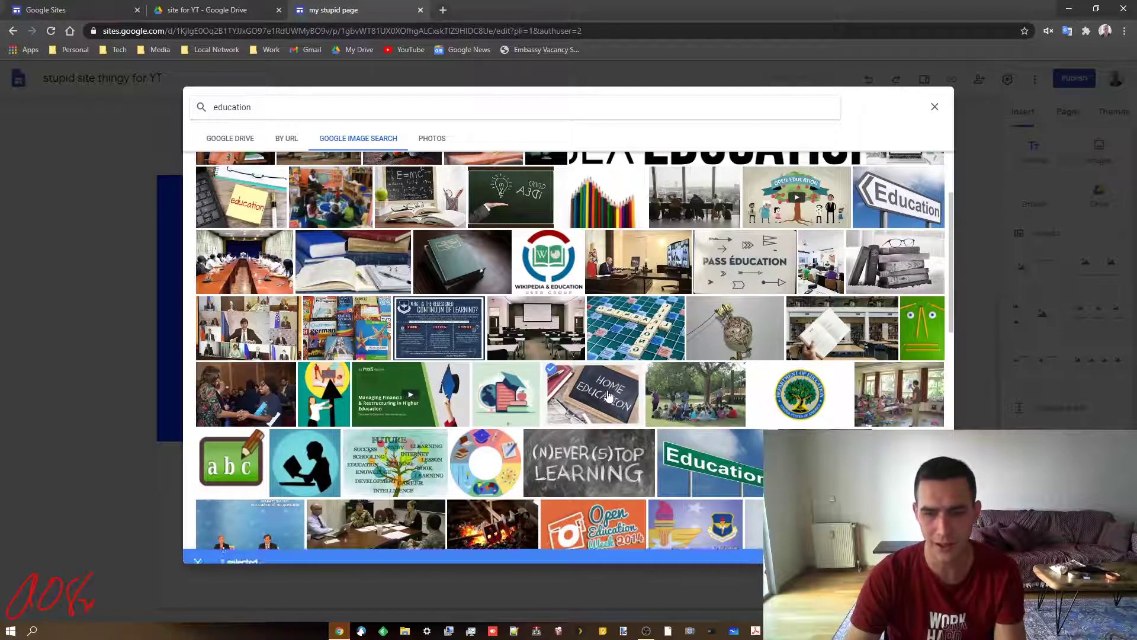
left_click(603, 481)
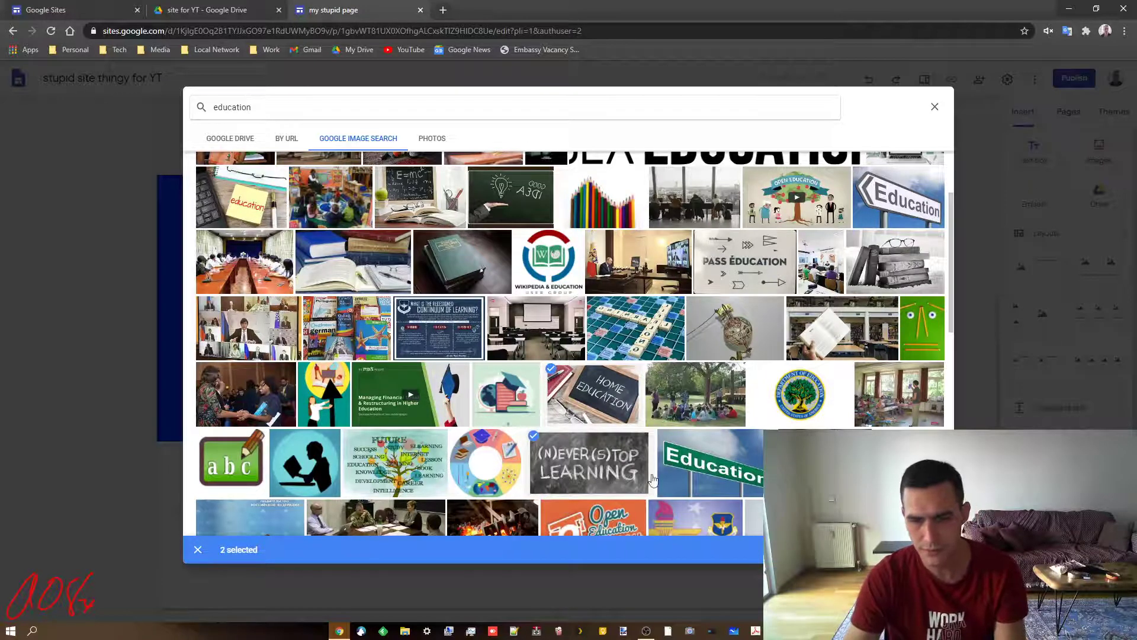
left_click(724, 473)
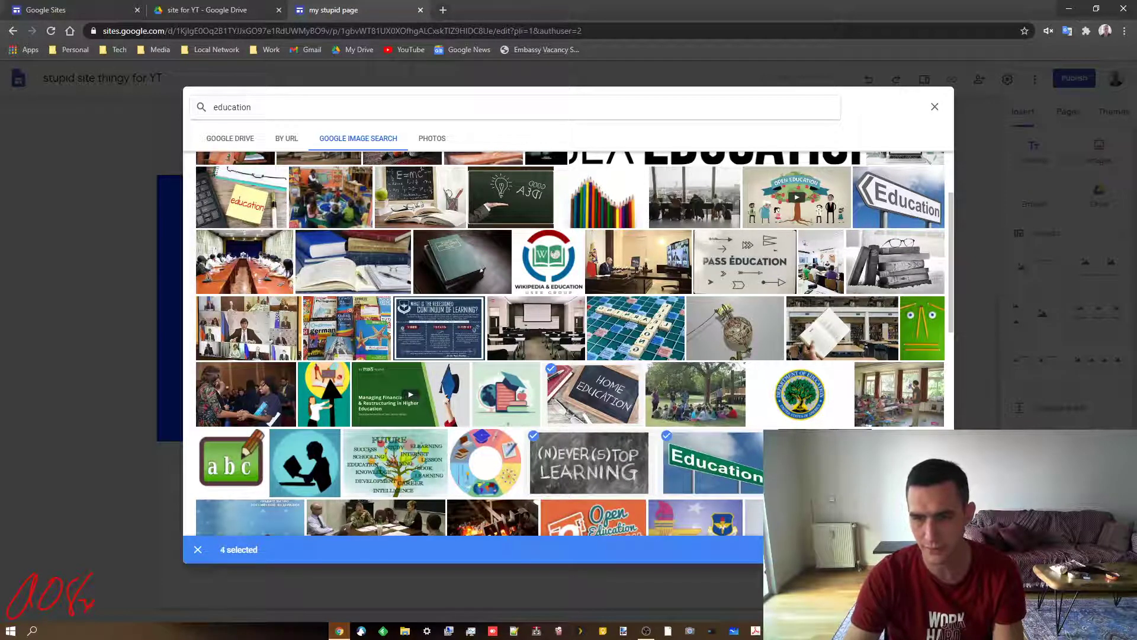
left_click(825, 465)
left_click(925, 549)
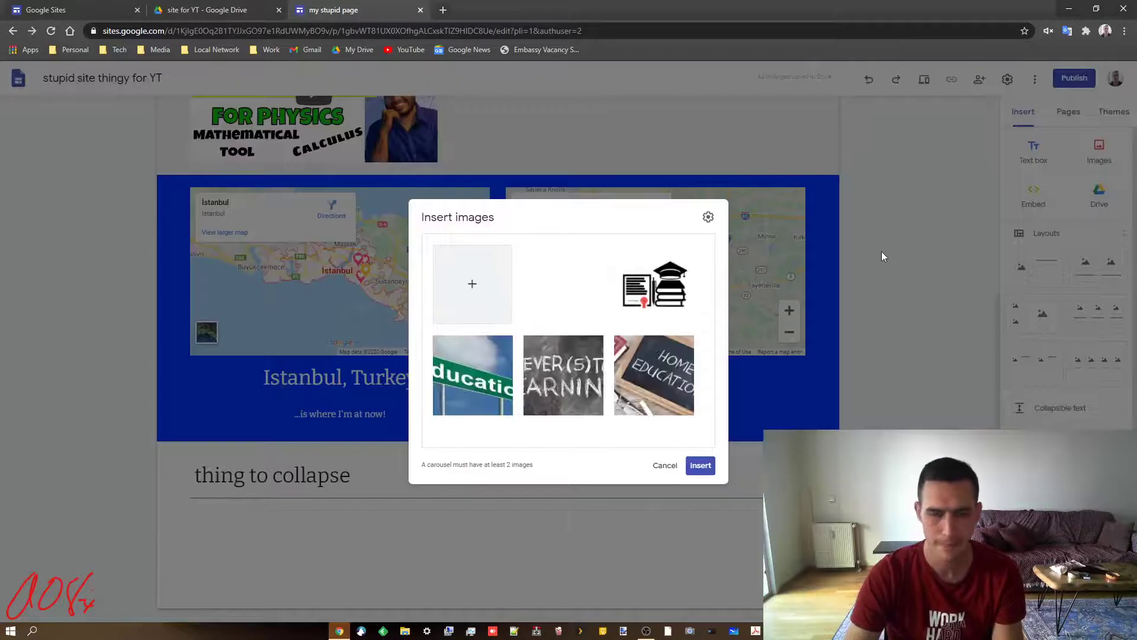
left_click(699, 467)
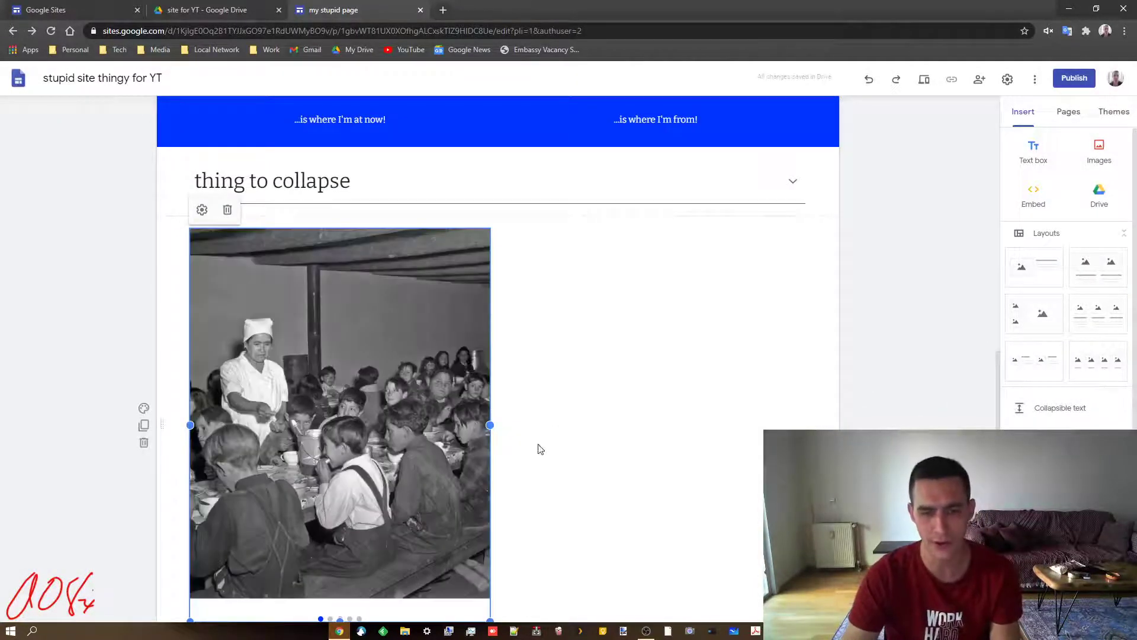
Resize the image carousel to a shorter banner spanning the full content width, and try to move it into the collapsible text group.
scroll(539, 450, "down", 2)
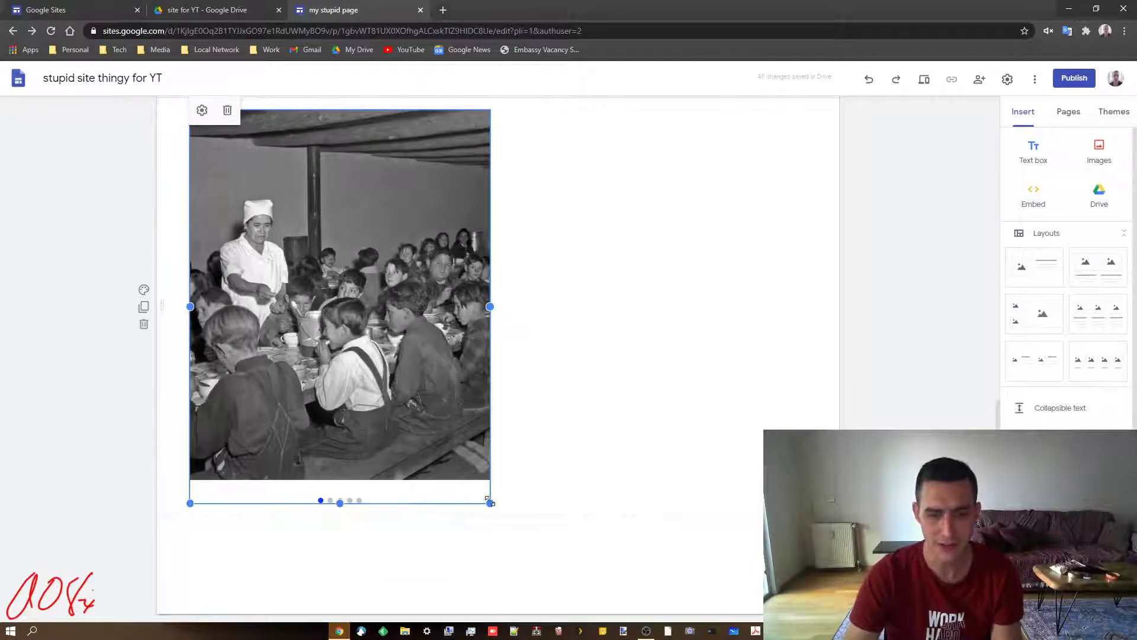
left_click_drag(490, 503, 796, 300)
left_click(903, 418)
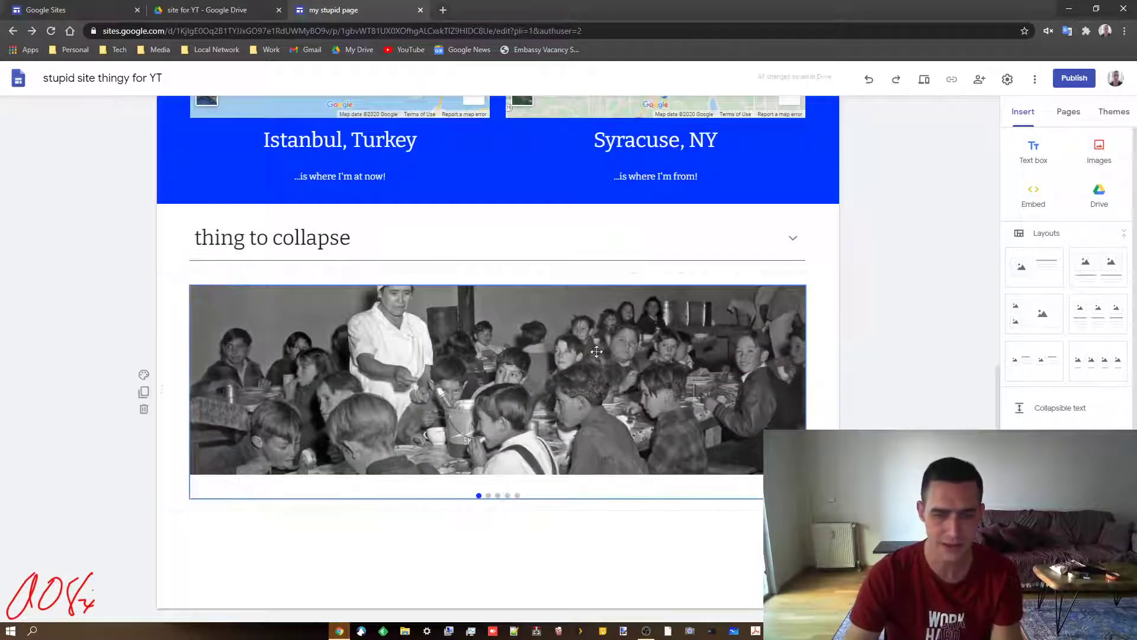
left_click_drag(597, 352, 594, 393)
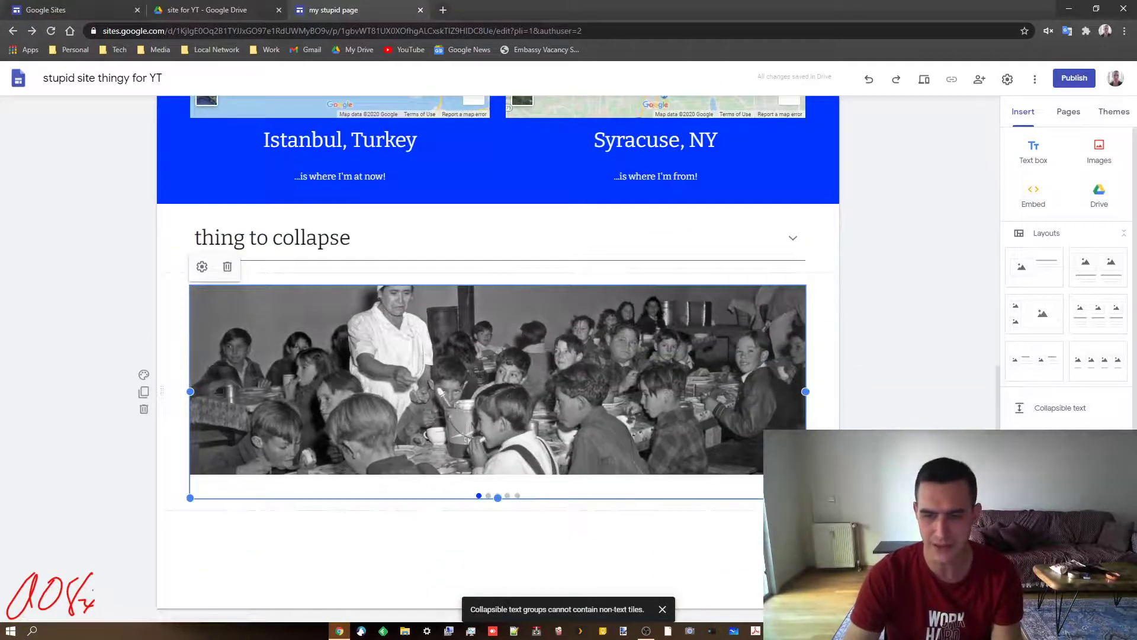
Make the image carousel taller while fitting it to the full content width below the collapsible text group.
left_click_drag(806, 498, 794, 577)
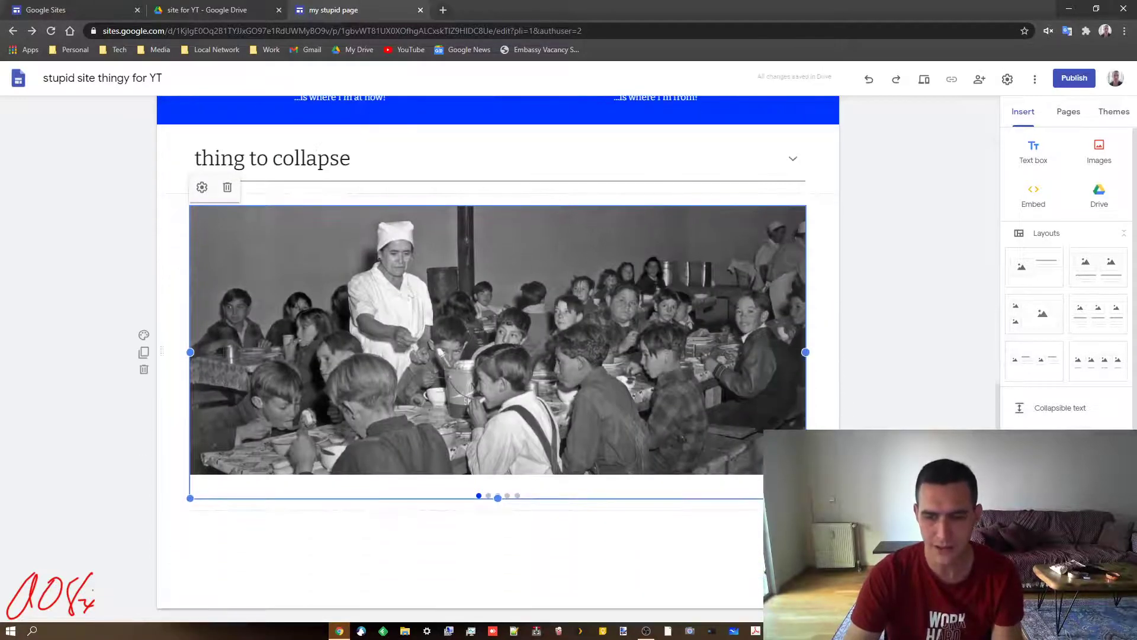
left_click_drag(806, 497, 752, 522)
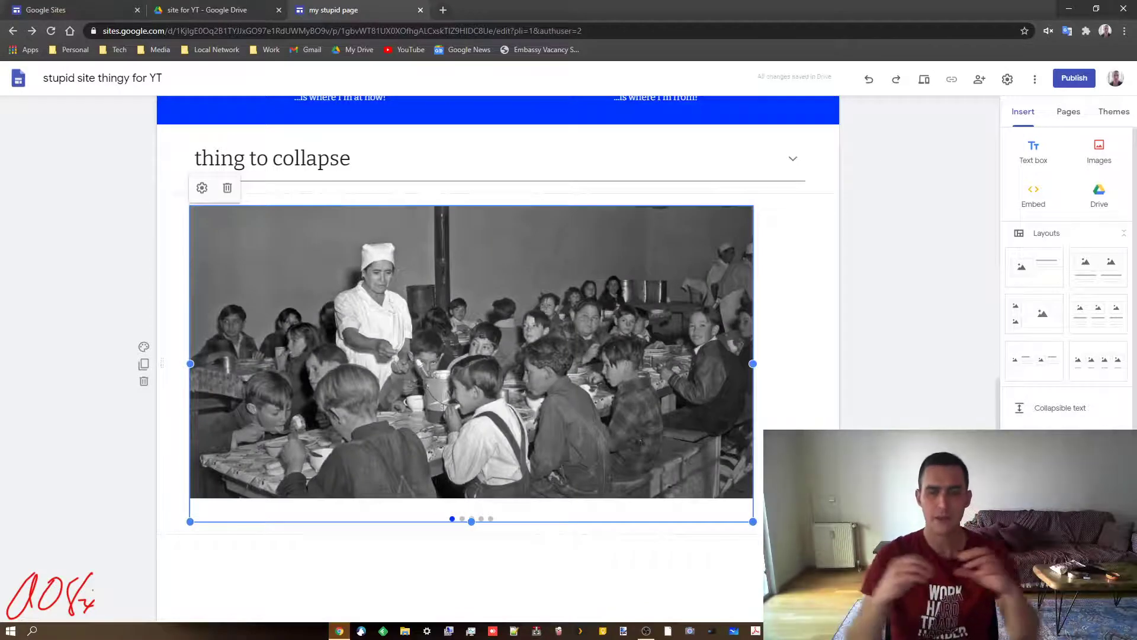
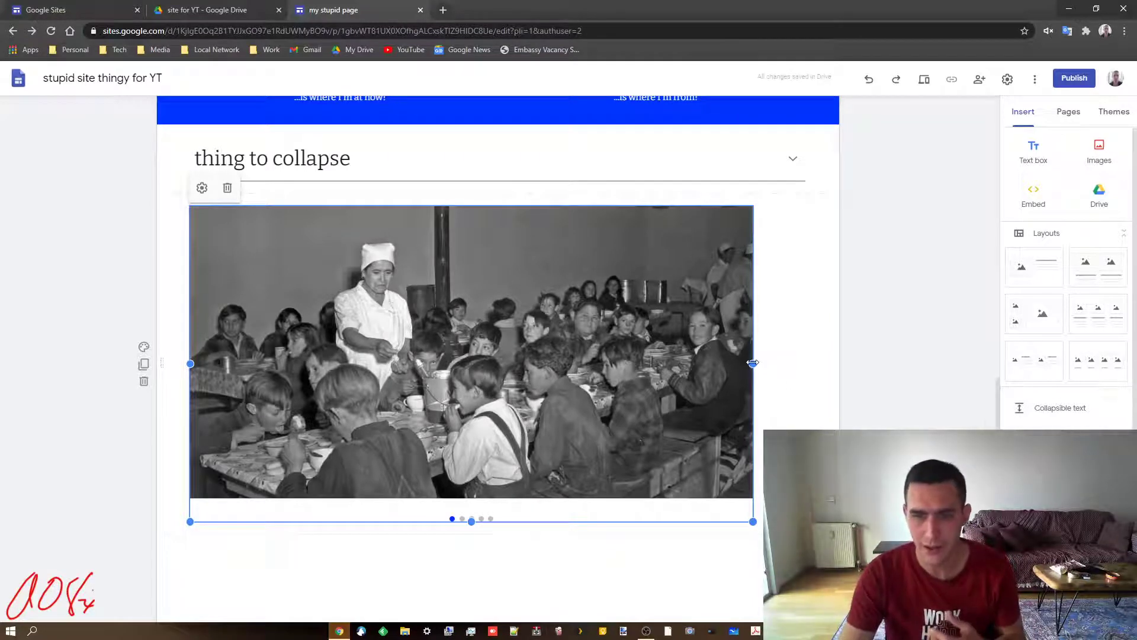
left_click_drag(753, 364, 805, 390)
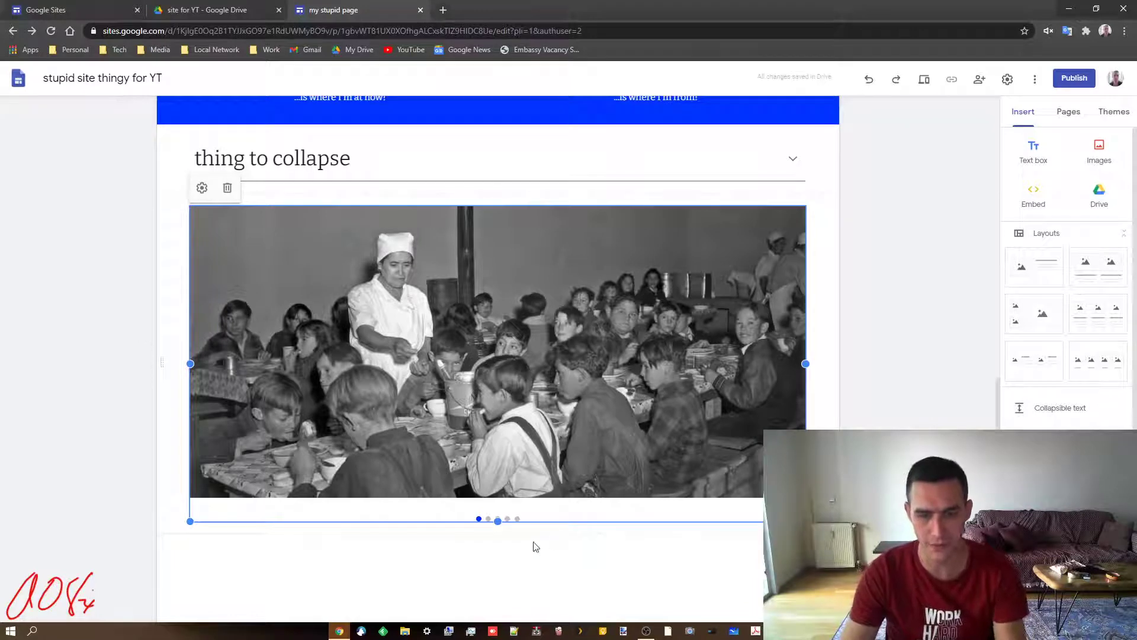
left_click_drag(498, 524, 499, 592)
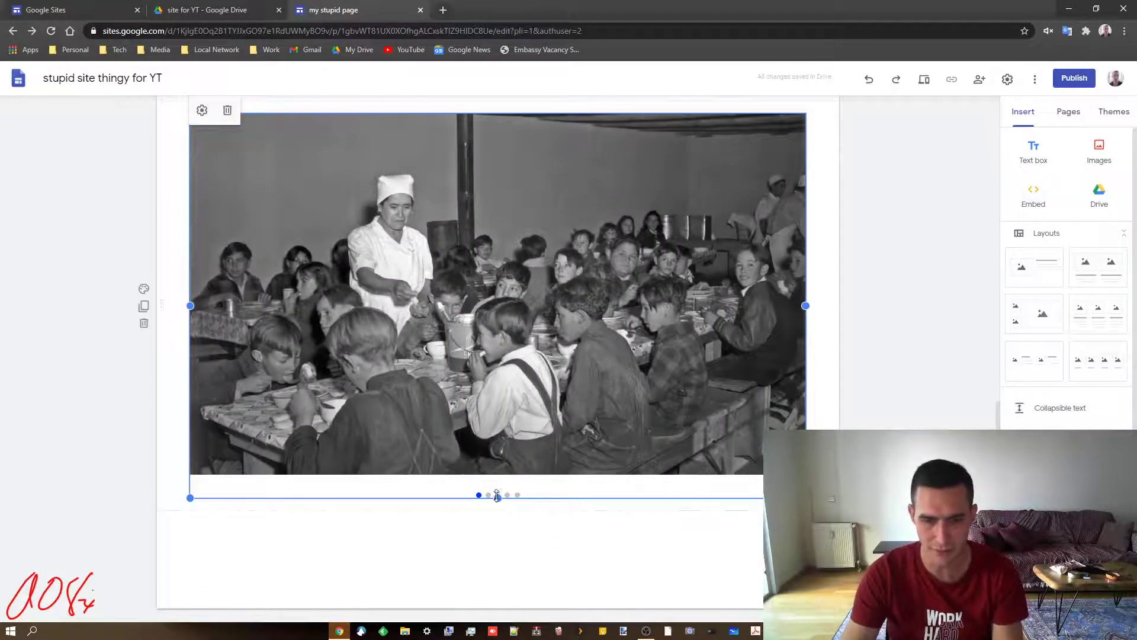
left_click_drag(498, 497, 511, 567)
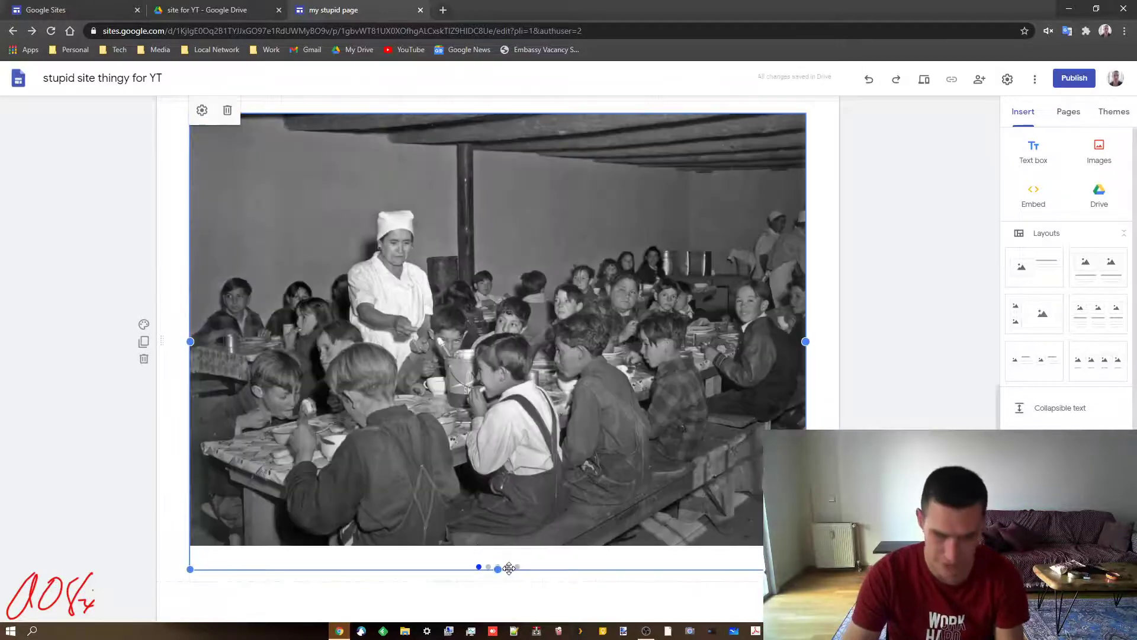
left_click_drag(498, 574, 500, 604)
scroll(506, 492, "down", 2)
mouse_move(498, 499)
left_mouse_down()
mouse_move(500, 537)
mouse_move(498, 496)
left_mouse_up()
left_click(748, 548)
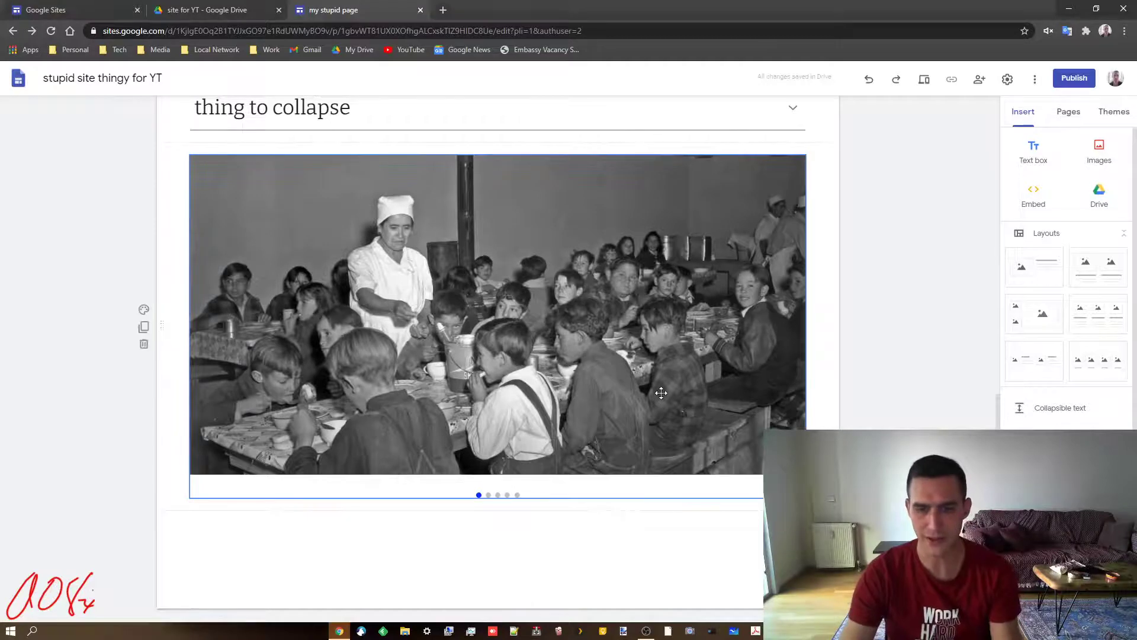
Add a footer below the image carousel containing the text "footer".
scroll(450, 373, "up", 2)
scroll(672, 418, "down", 2)
scroll(539, 389, "up", 2)
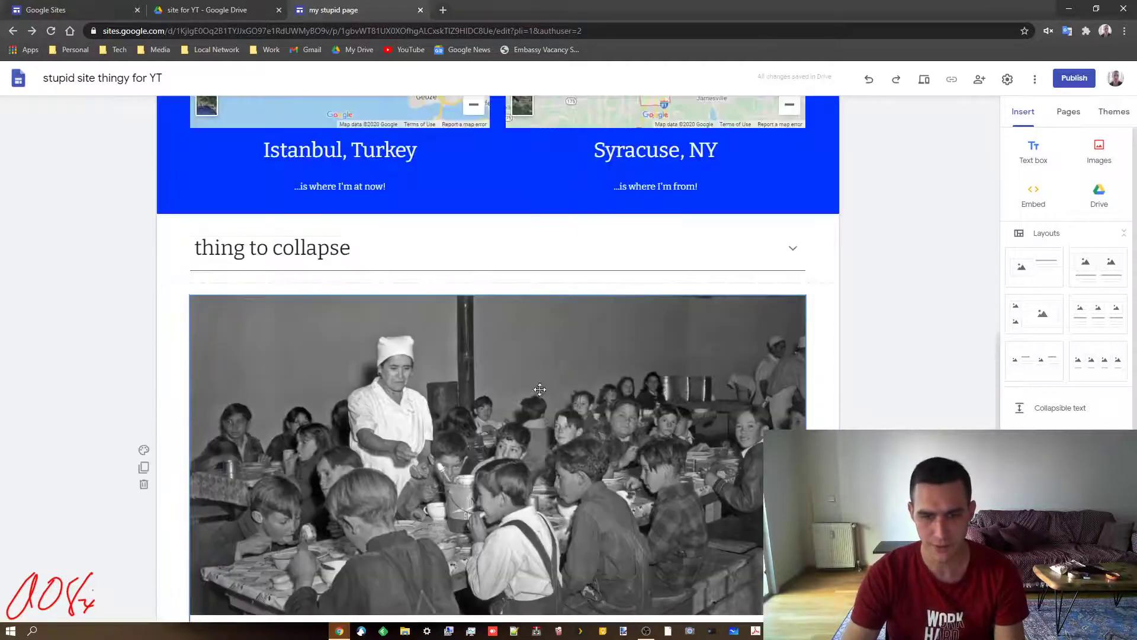
scroll(593, 457, "down", 2)
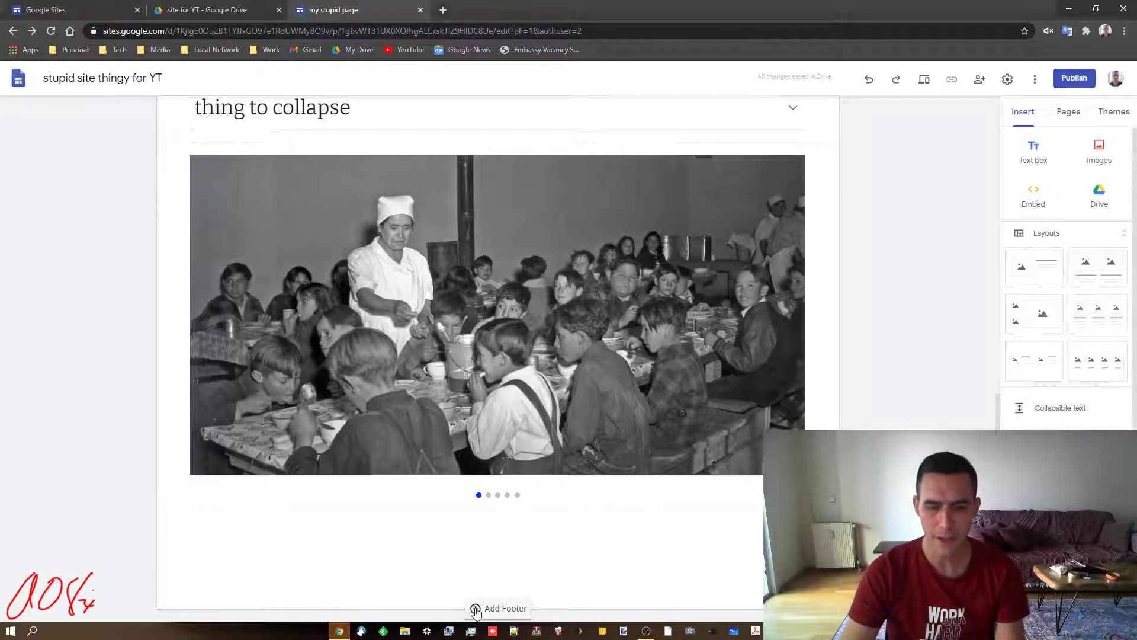
left_click(474, 609)
type("too")
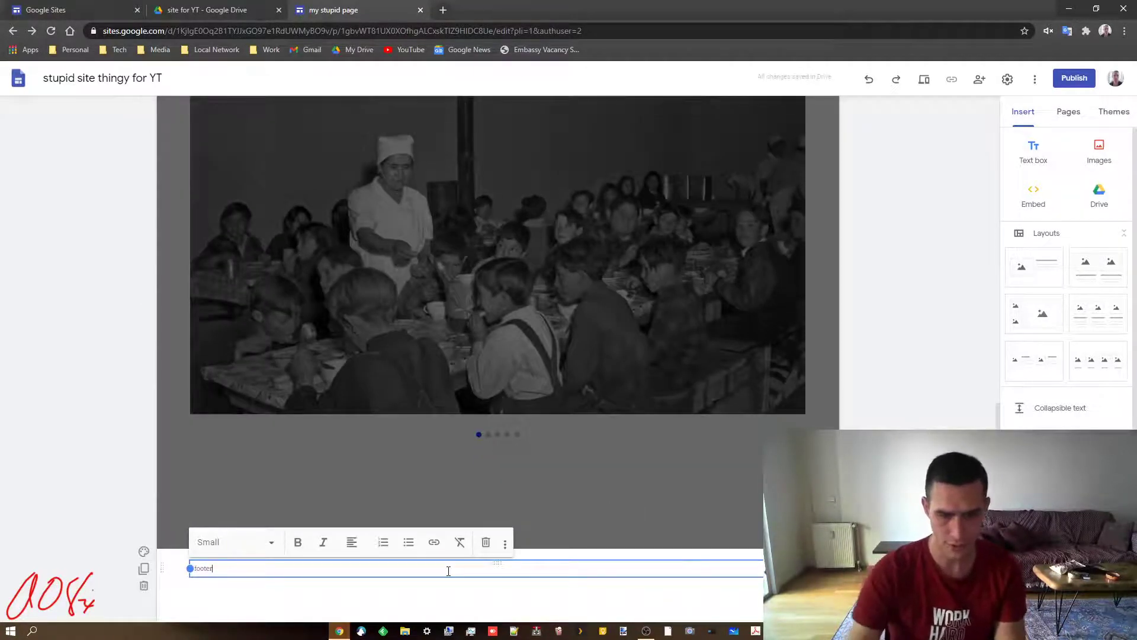
key("Escape")
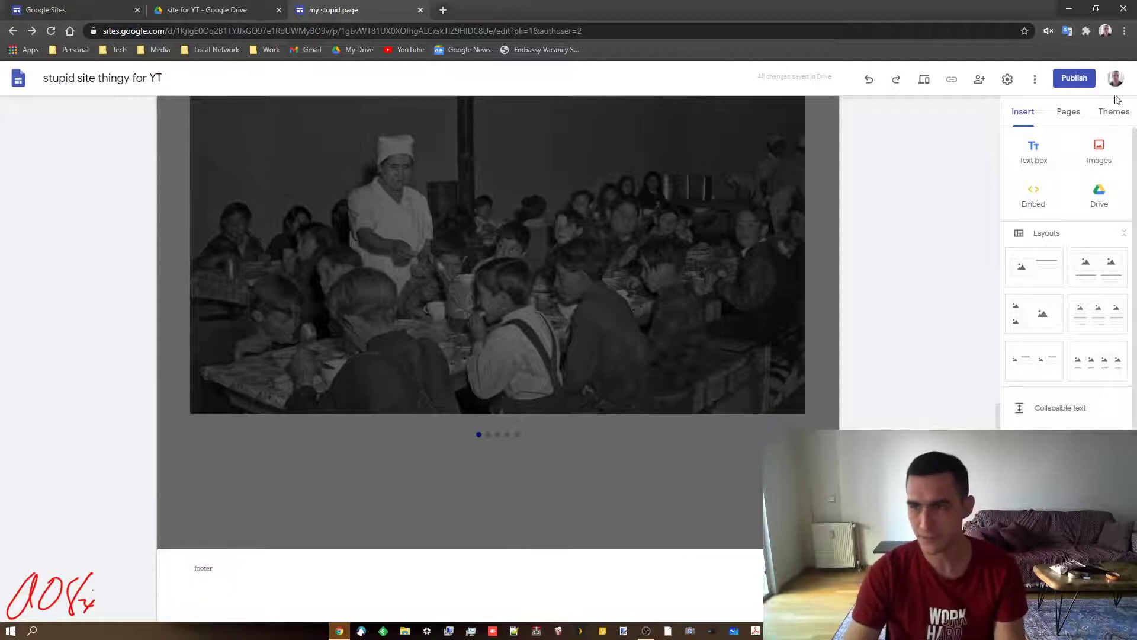
Check the footer on "another page", "third page" and "and so on", and at the end of the Home page.
left_click(1068, 112)
left_click(1049, 188)
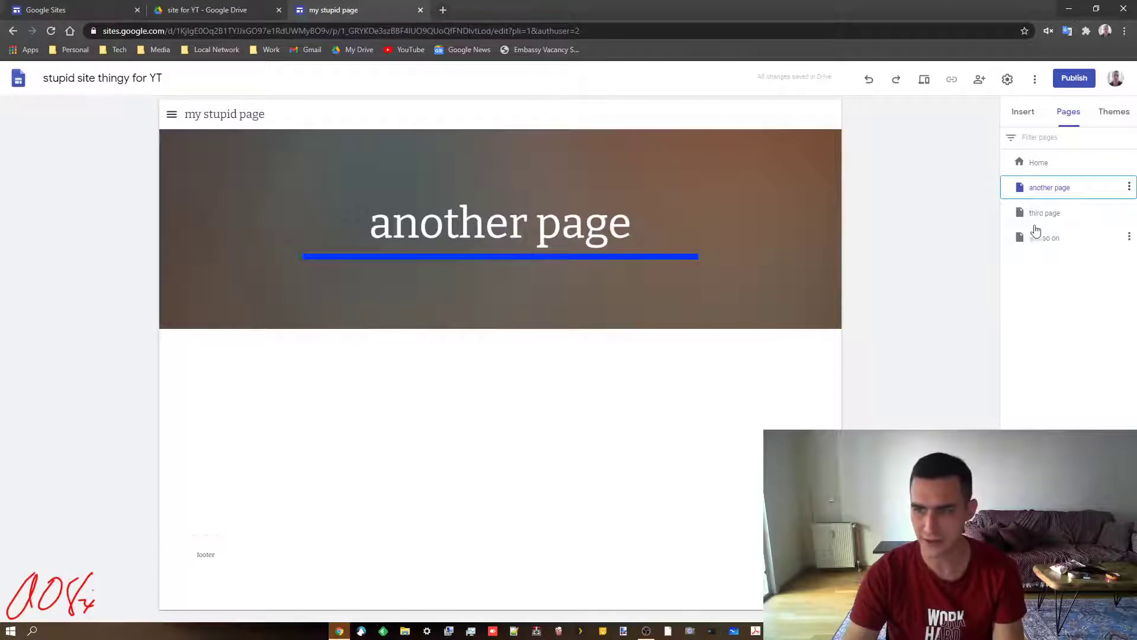
left_click(1043, 213)
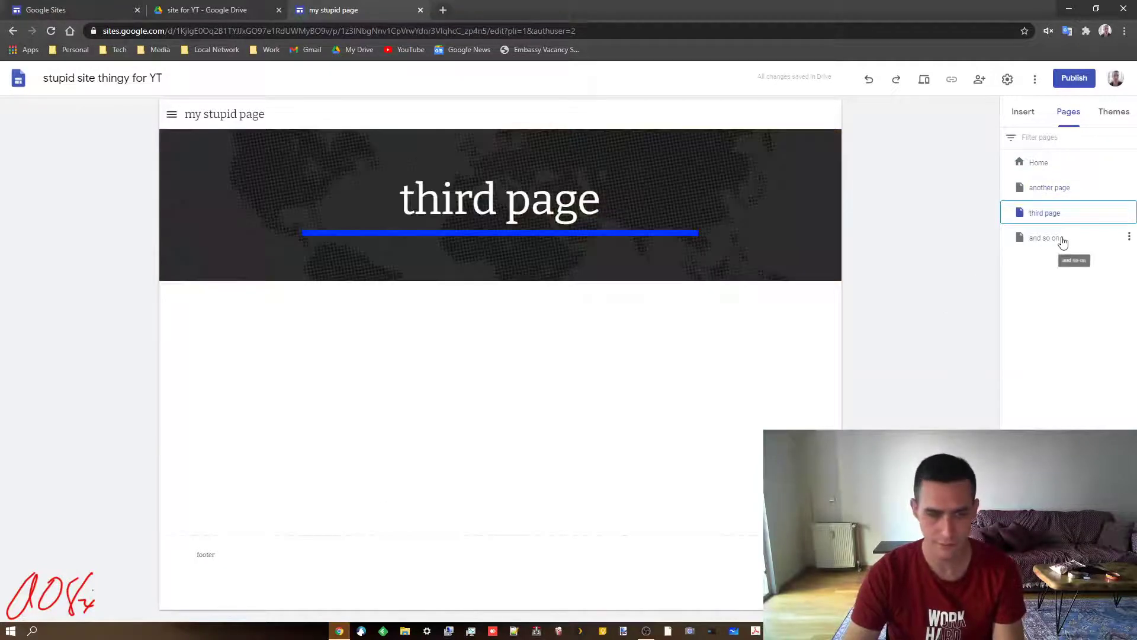
left_click(1067, 241)
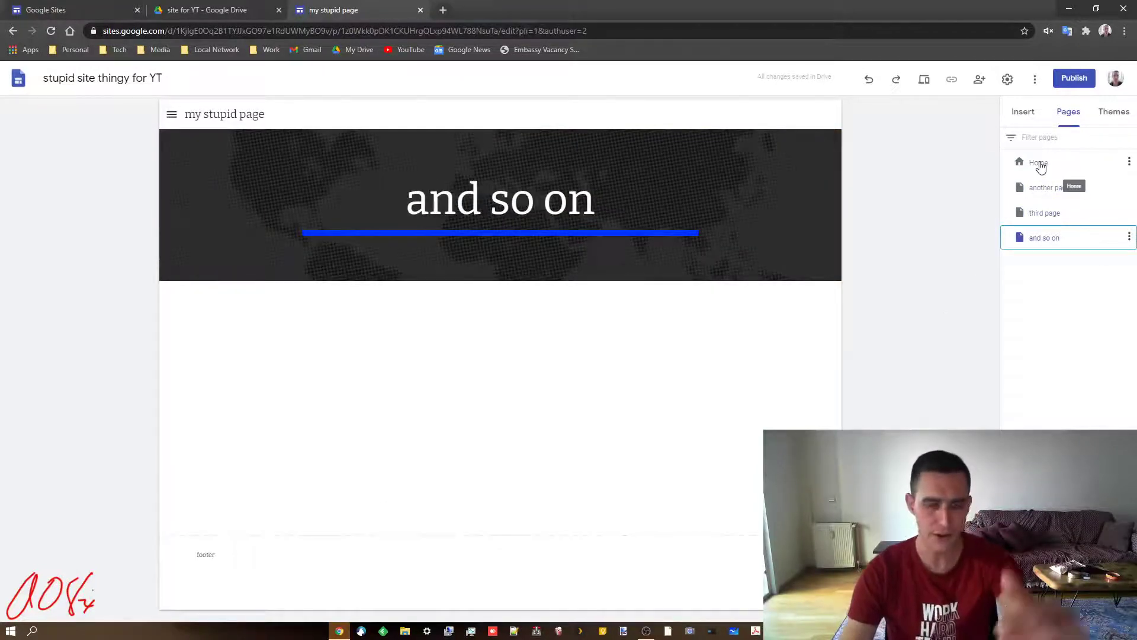
left_click(1039, 164)
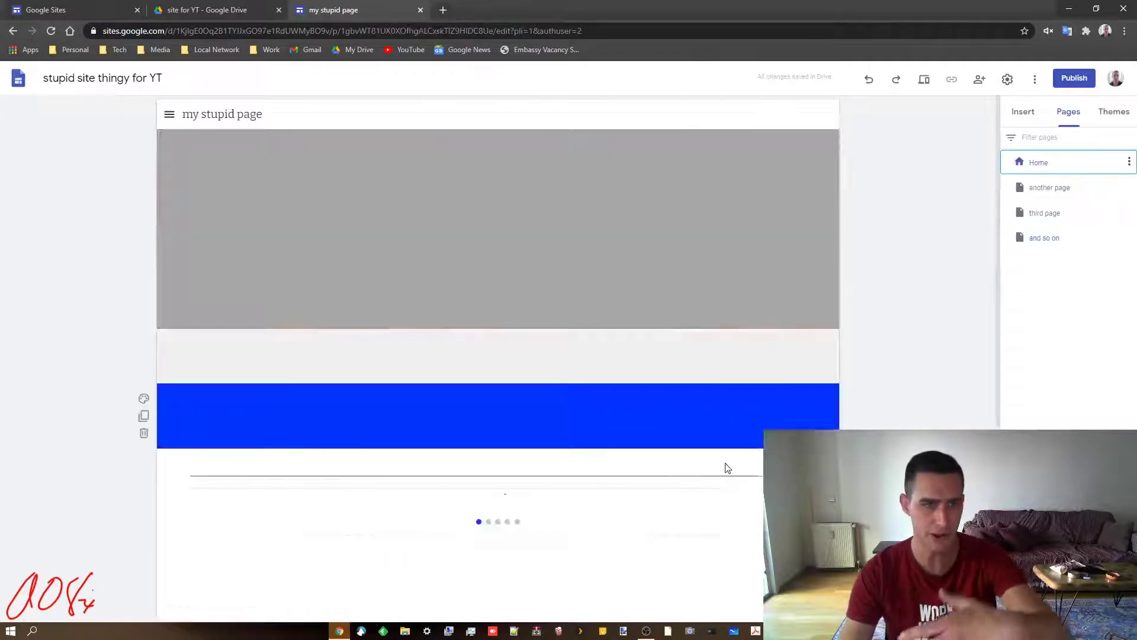
scroll(816, 415, "down", 15)
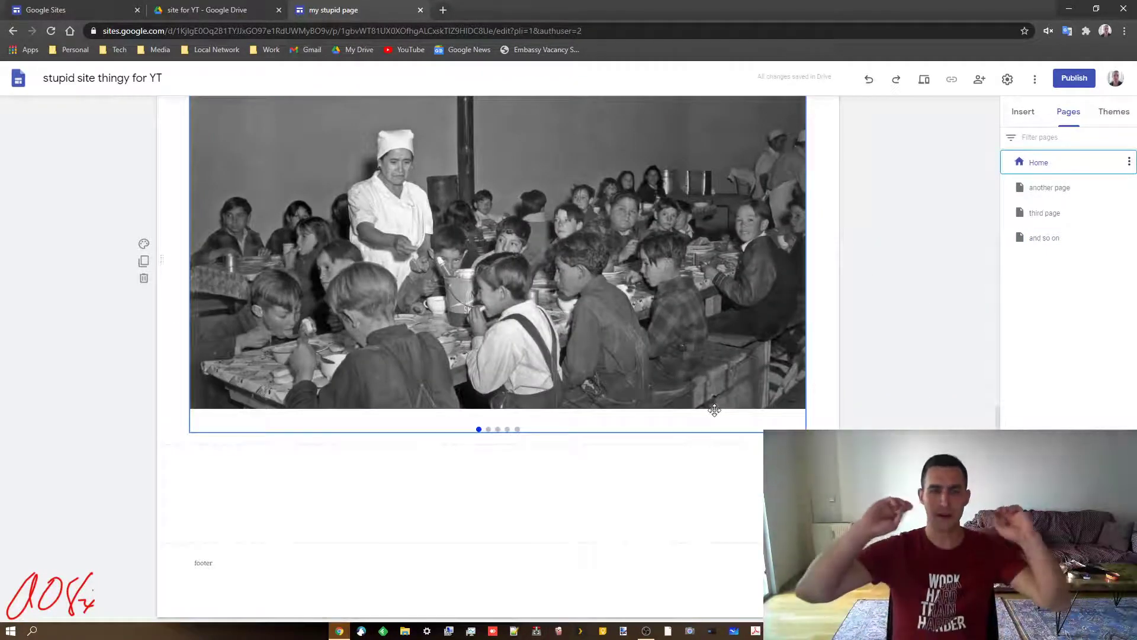
Publish the site to the web with the address "my-stupid-page".
scroll(651, 374, "up", 15)
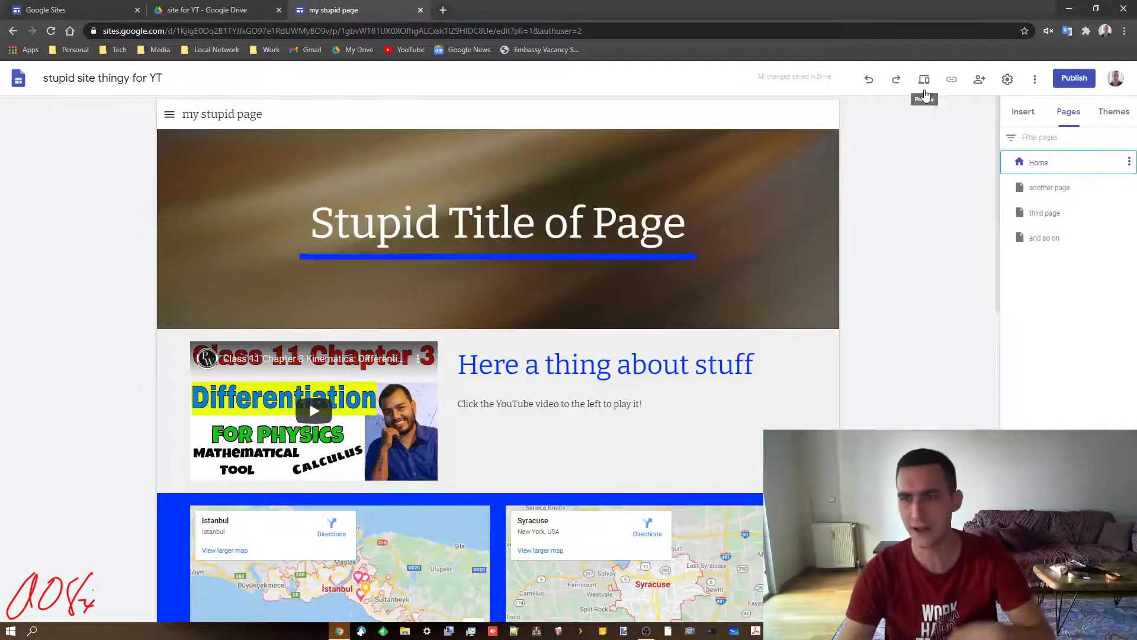
left_click(169, 113)
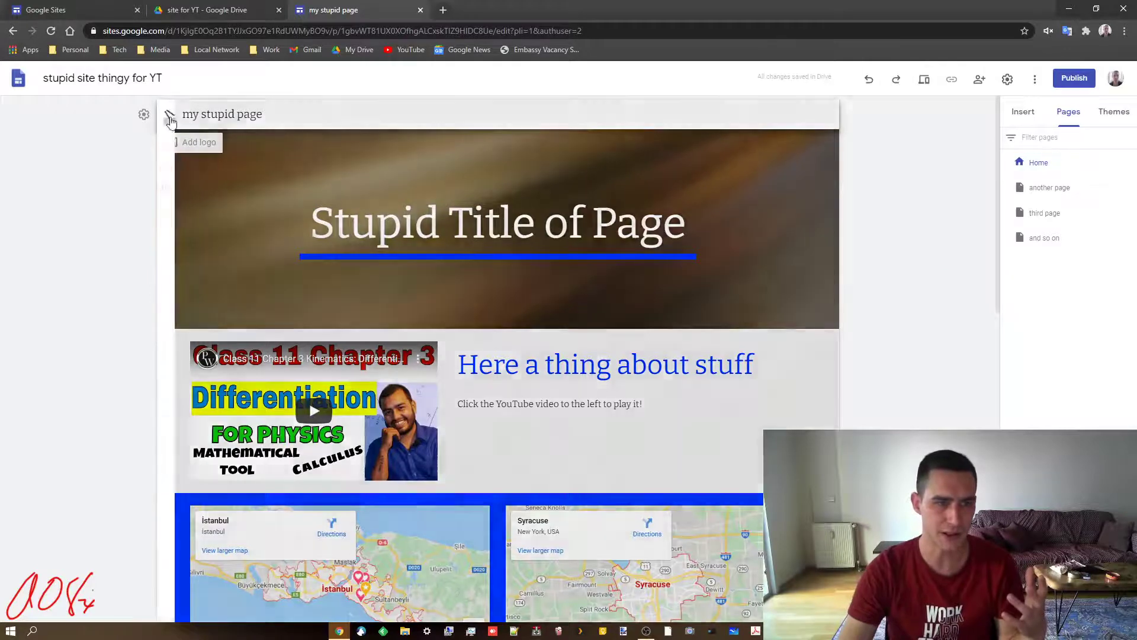
left_click(910, 255)
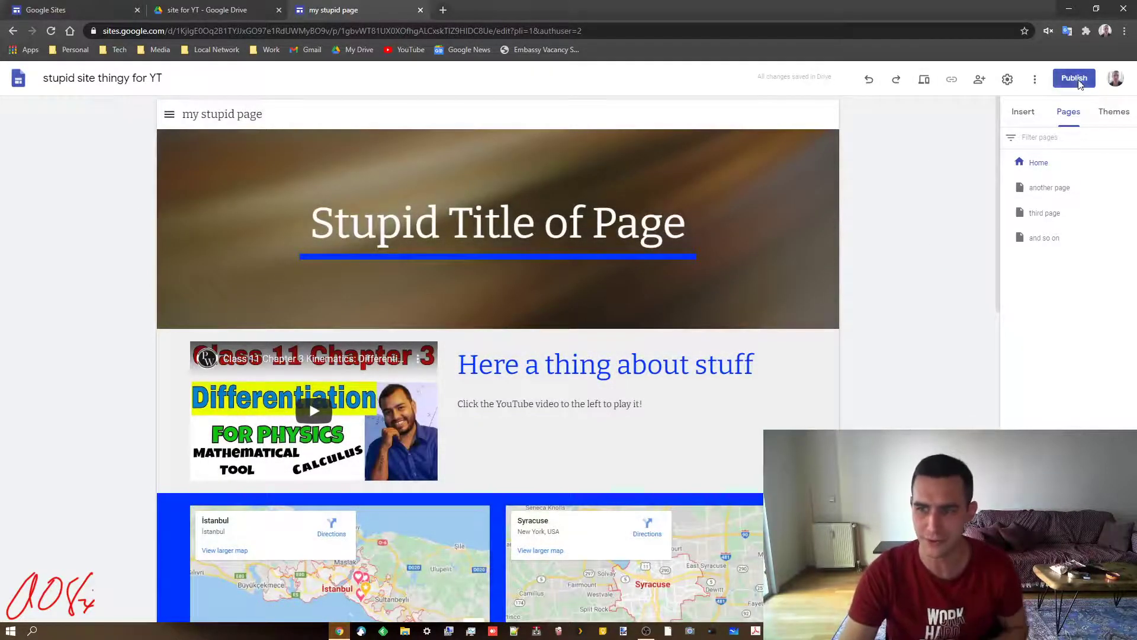
left_click(1074, 79)
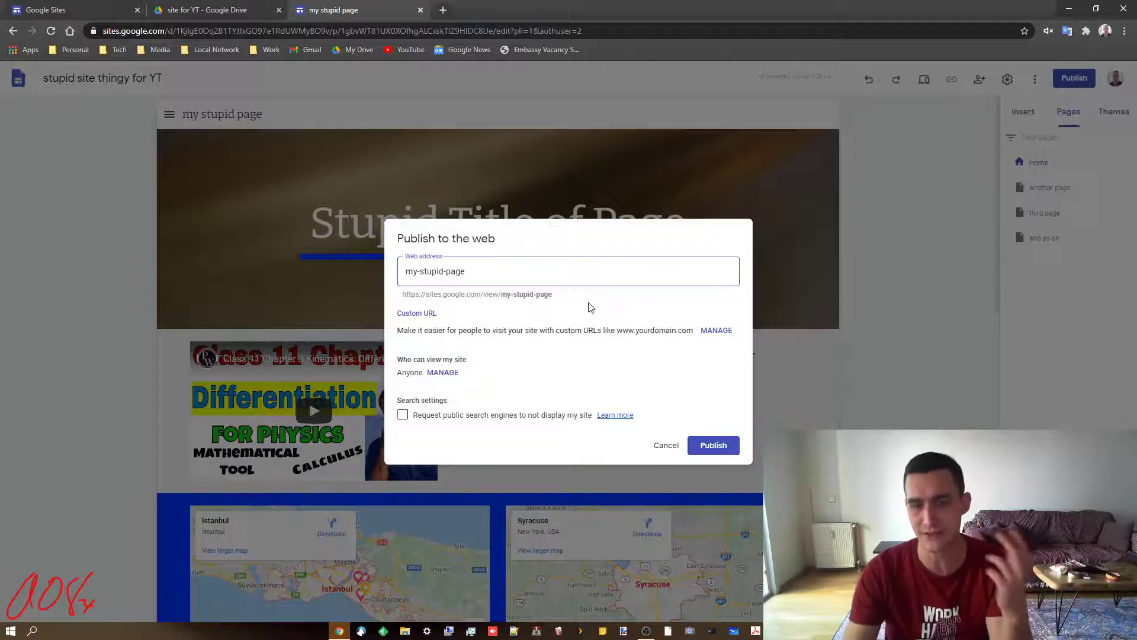
left_click_drag(480, 294, 367, 295)
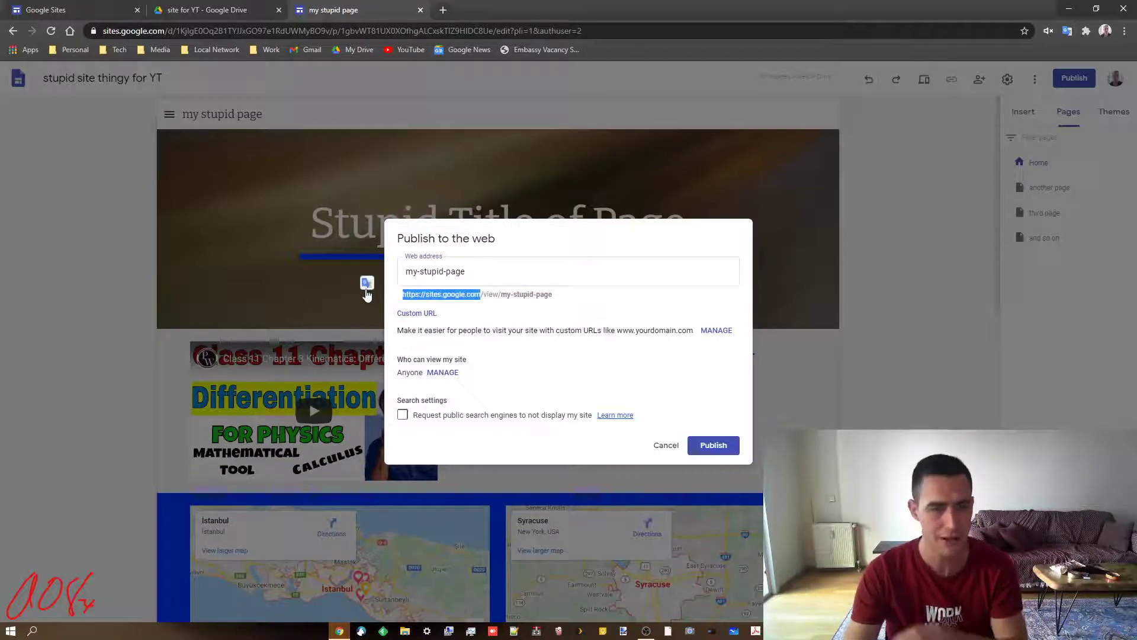
left_click(544, 319)
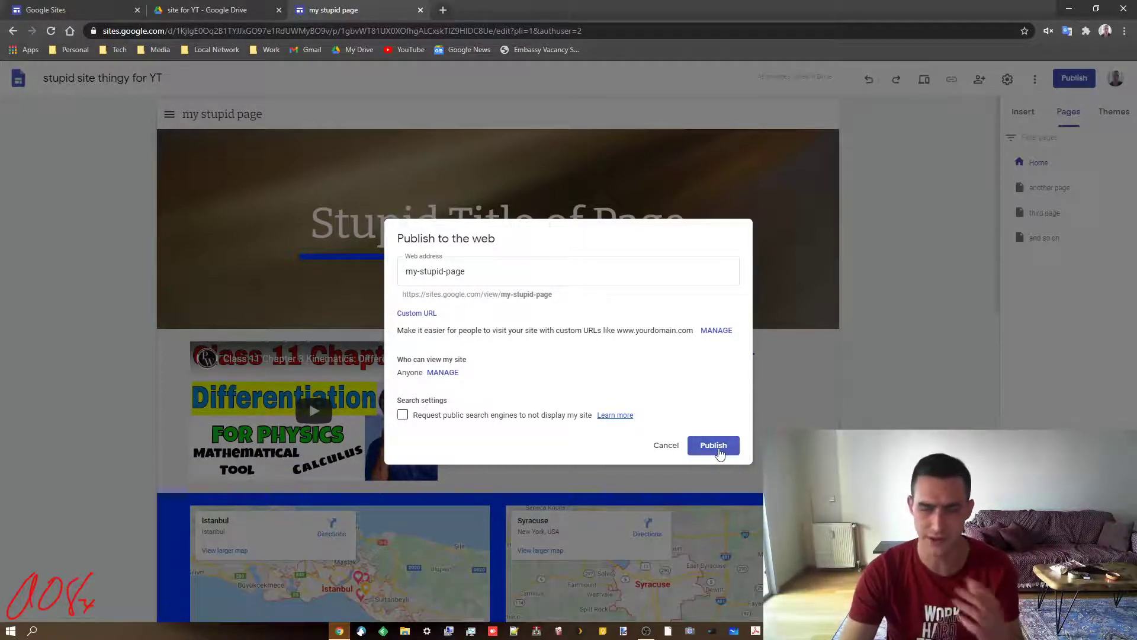
left_click(716, 450)
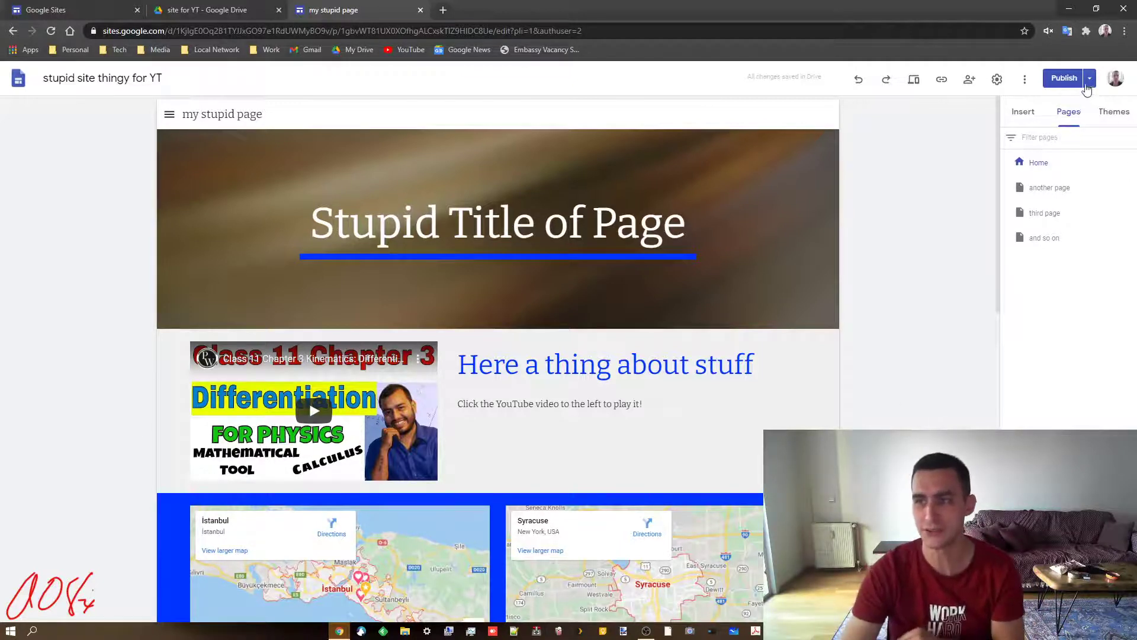
Open the published site in its own tab and check the editor's publishing options, including Unpublish.
left_click(1088, 83)
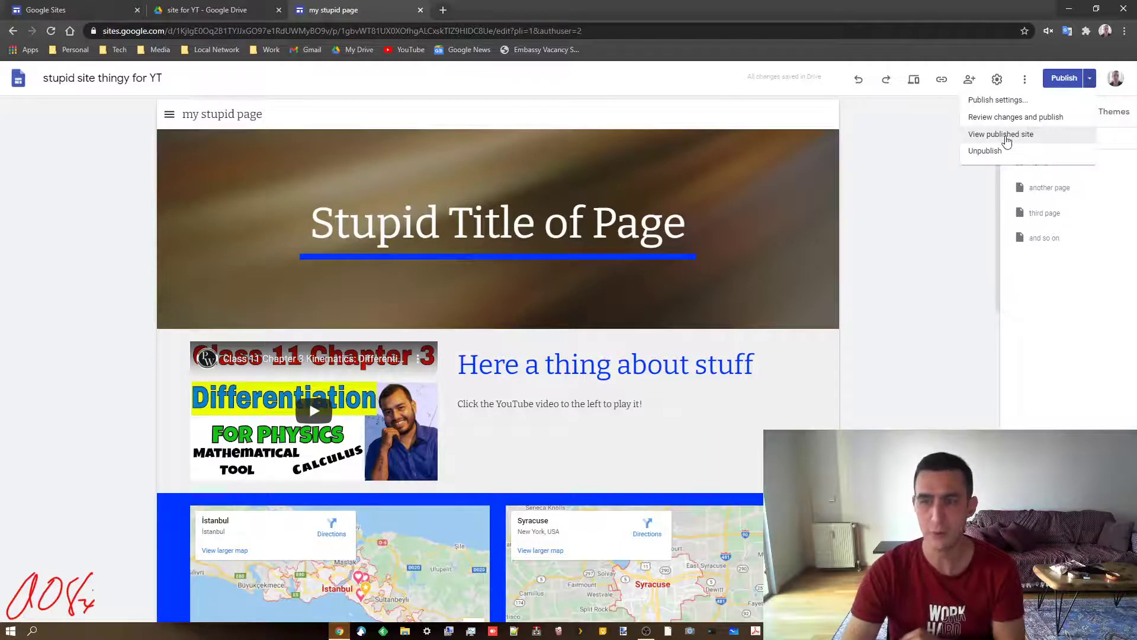
left_click(1006, 135)
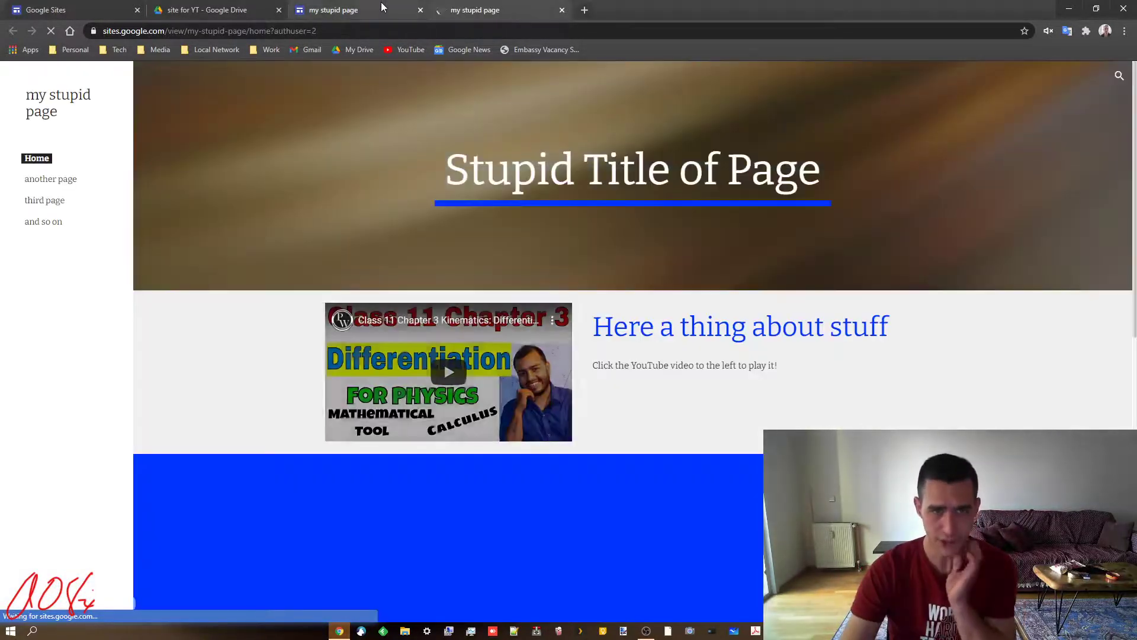
left_click(381, 7)
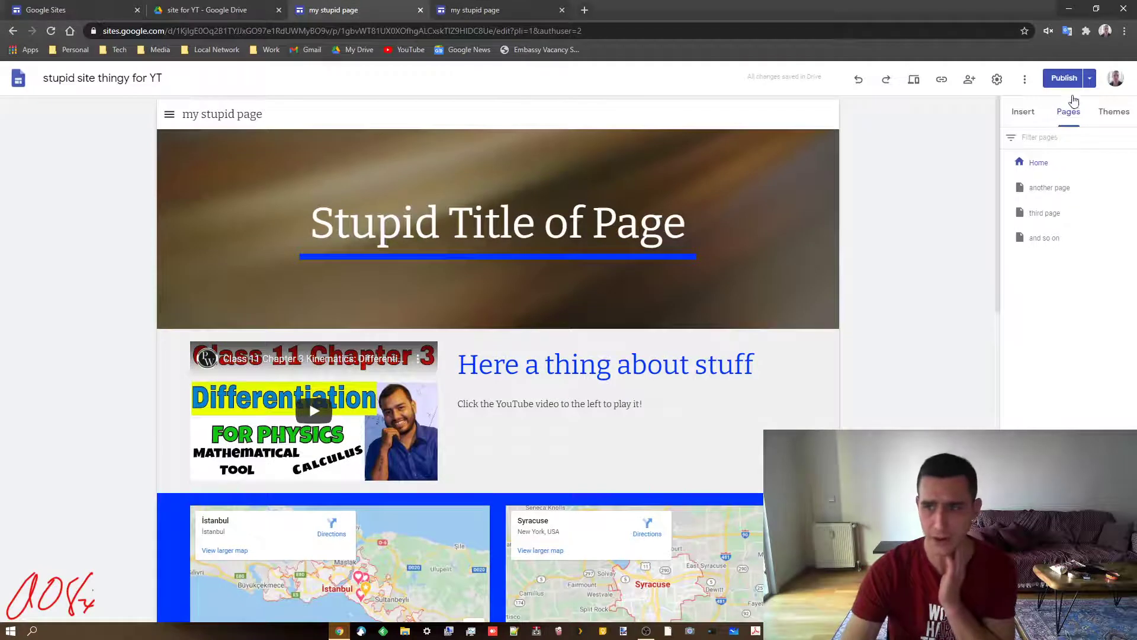
left_click(1090, 78)
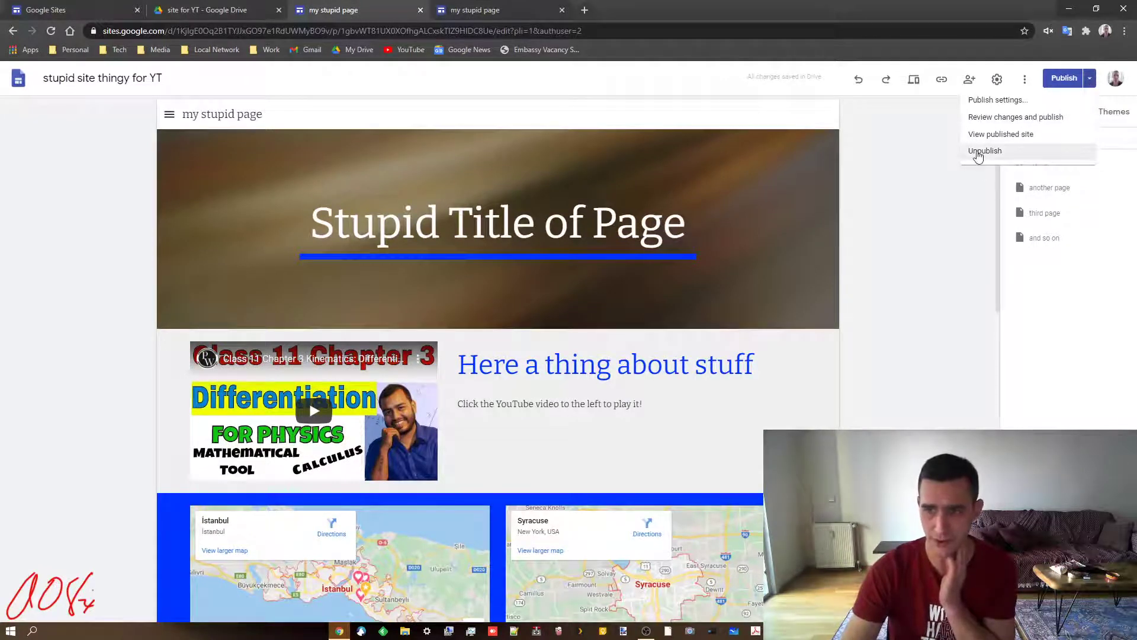
left_click(914, 330)
scroll(782, 413, "down", 3)
scroll(782, 414, "down", 5)
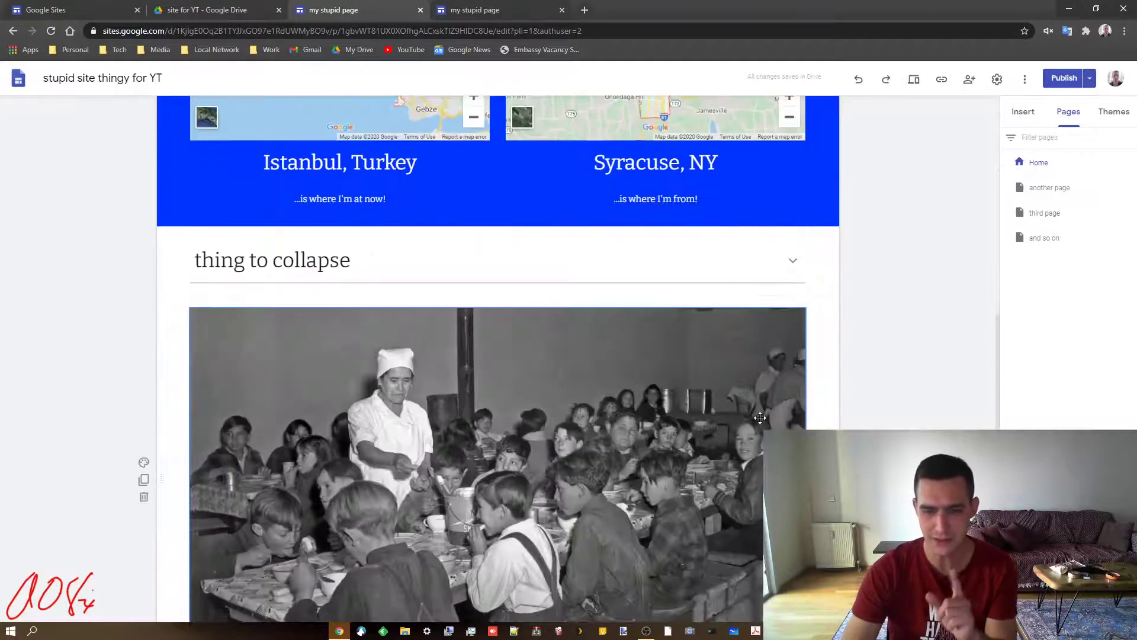
Review the published Home page down to the footer and flip forward and back through its image carousel.
left_click(521, 10)
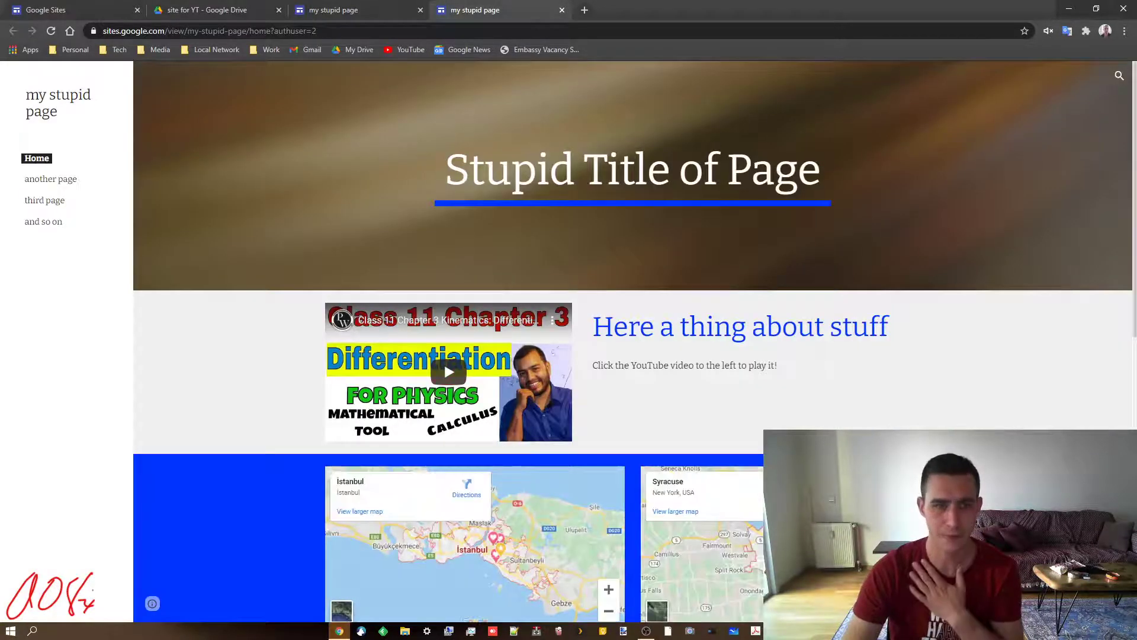
scroll(443, 361, "down", 7)
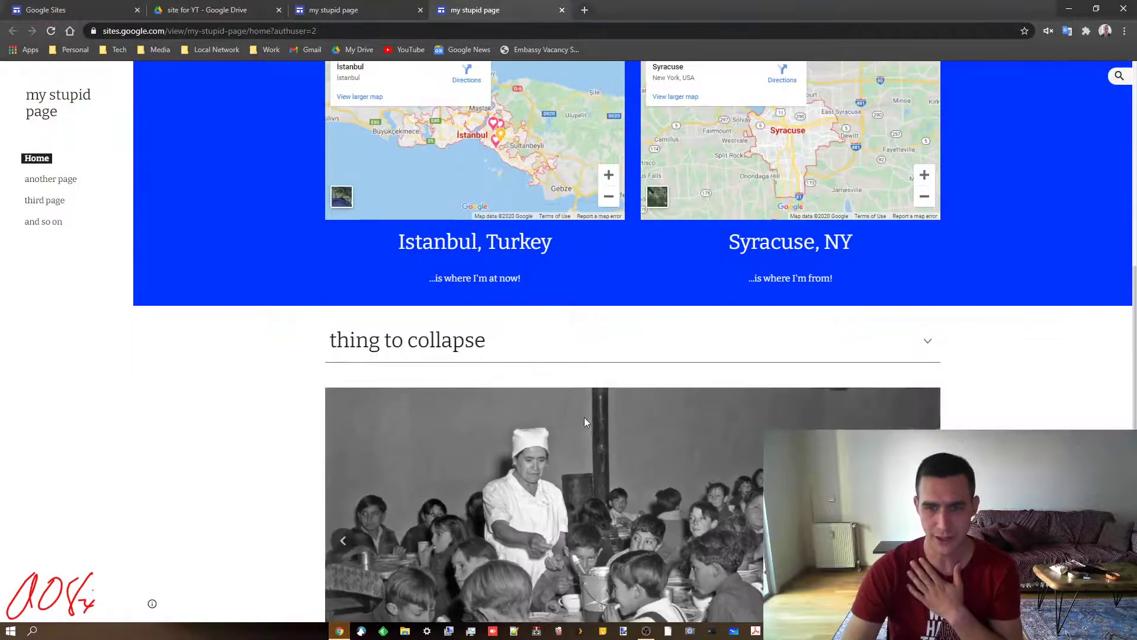
scroll(755, 385, "down", 3)
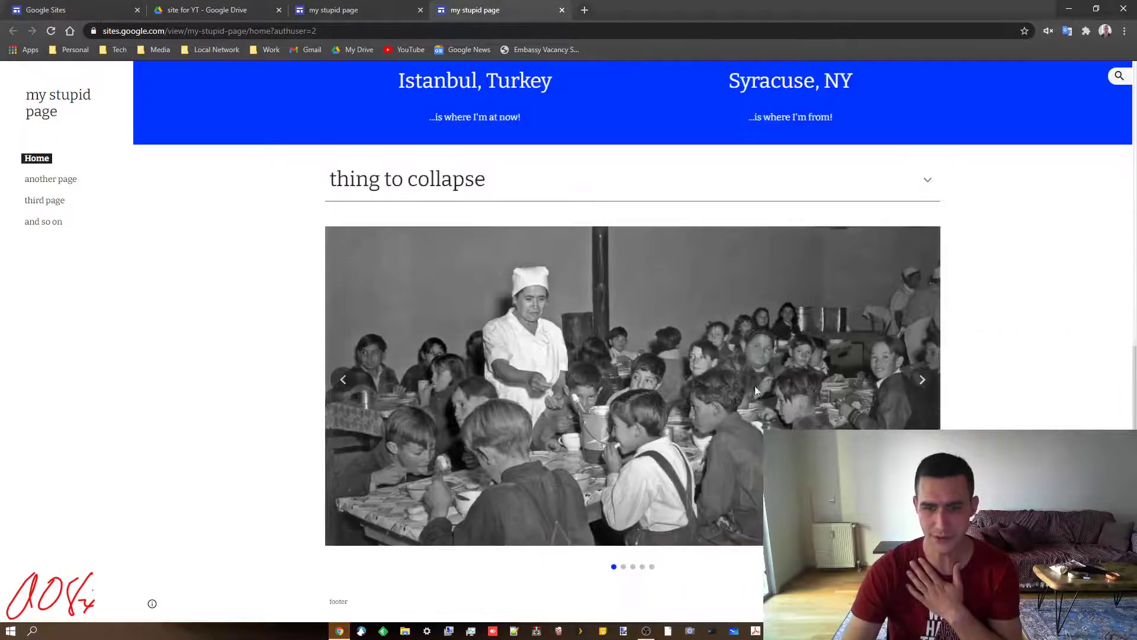
left_click(922, 380)
left_click(924, 383)
left_click(924, 382)
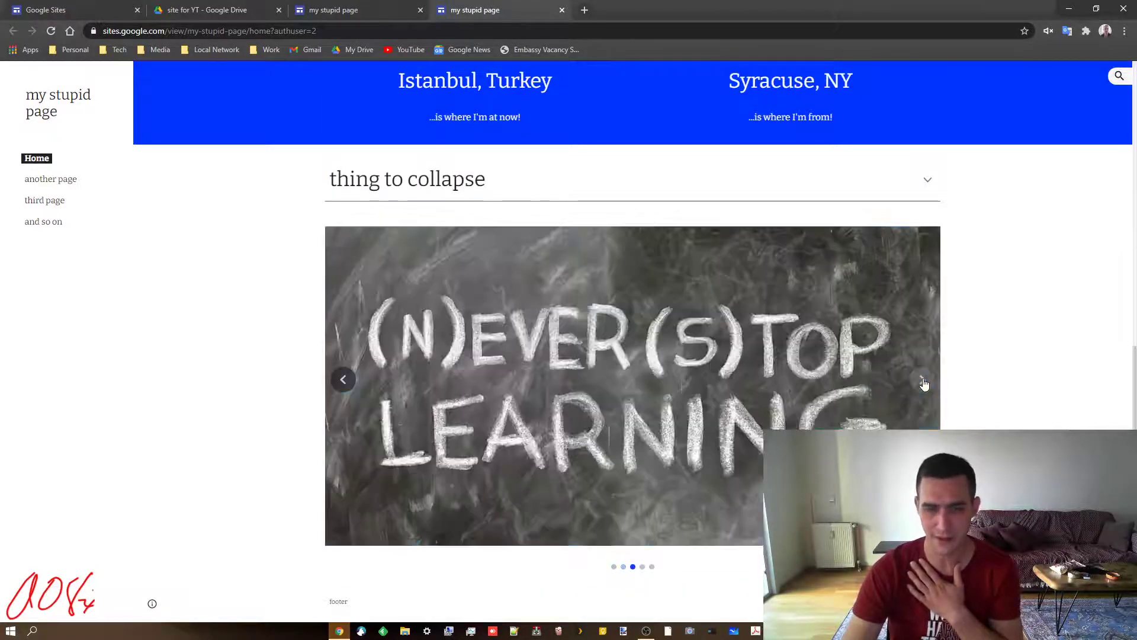
left_click(924, 382)
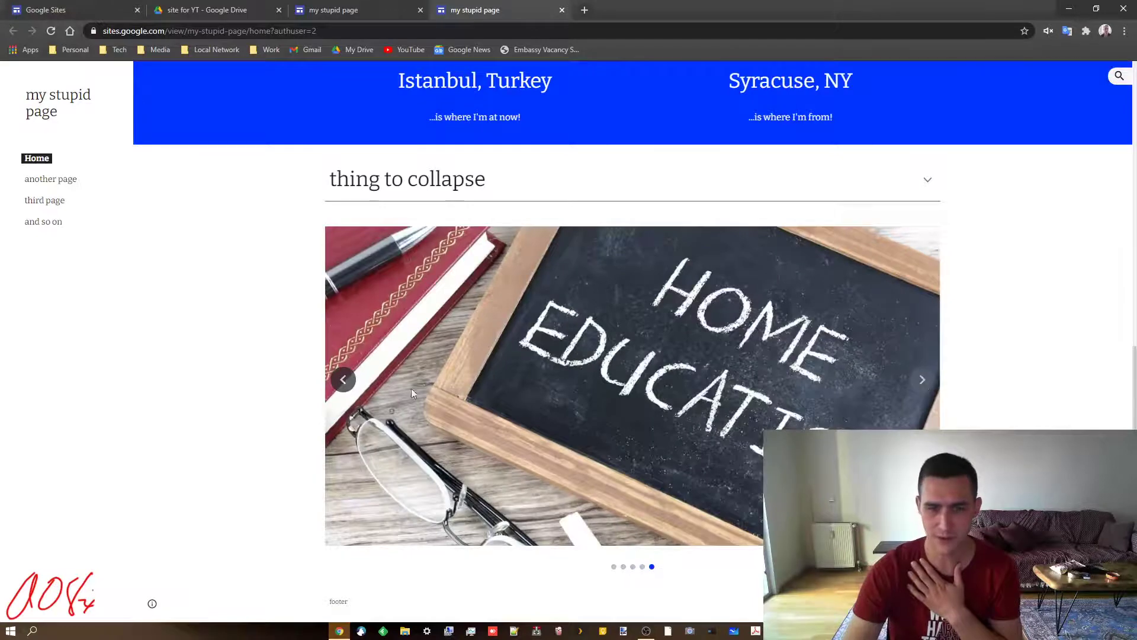
left_click(343, 380)
Expand the "thing to collapse" group on the published Home page and examine its list of links.
scroll(586, 406, "up", 4)
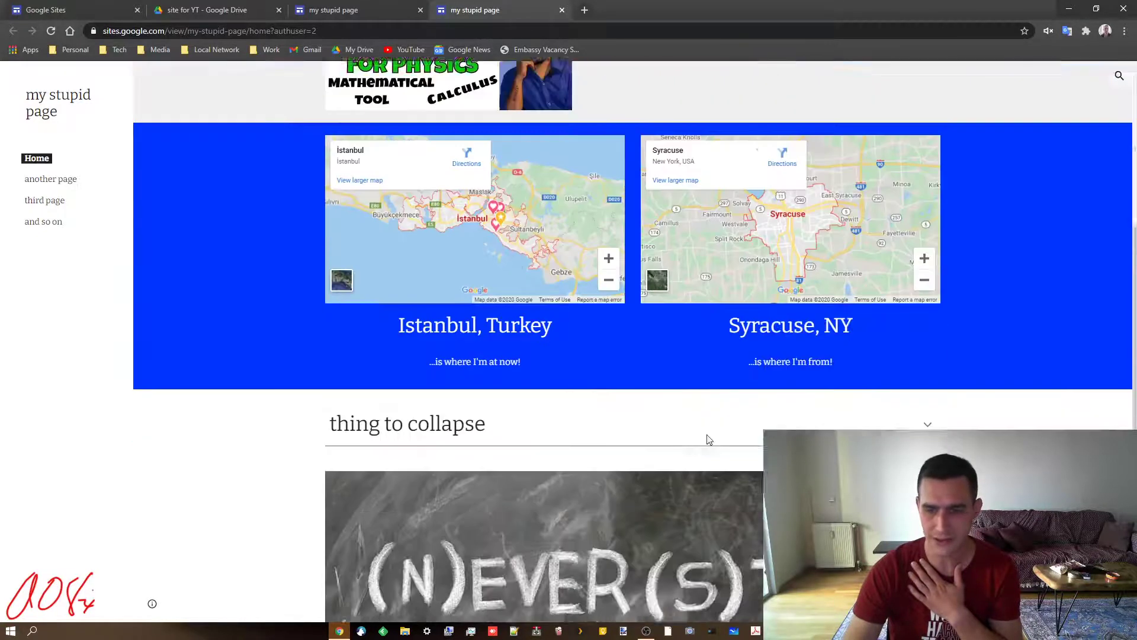
scroll(709, 439, "down", 1)
left_click(927, 357)
scroll(926, 375, "down", 4)
scroll(441, 364, "up", 4)
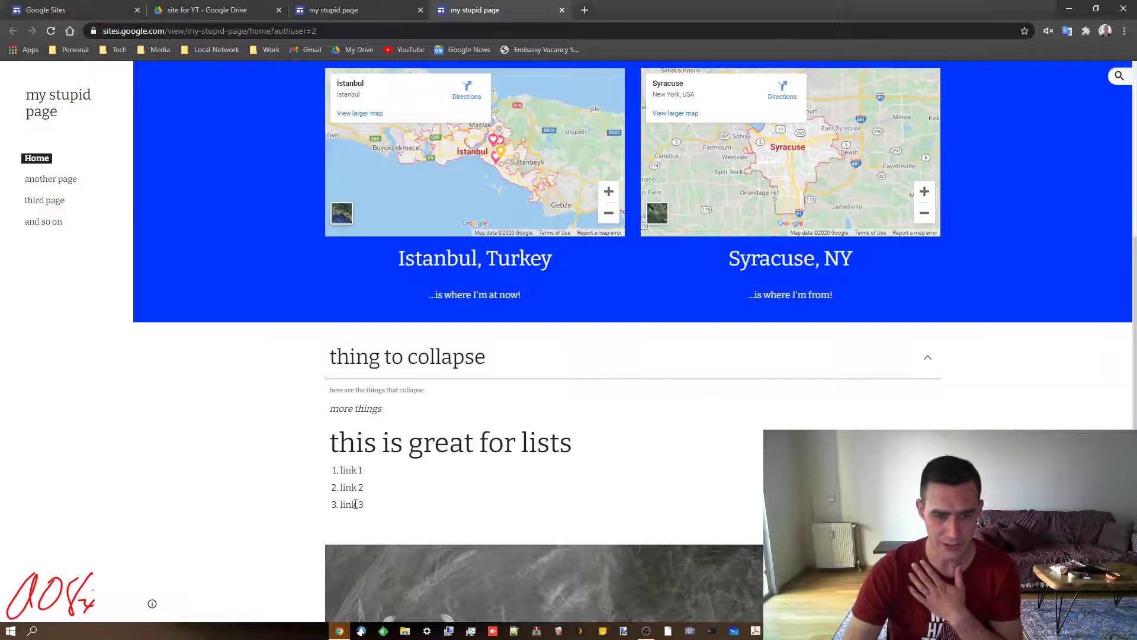
Try to give the list item "link 2" in the editor's collapsible group a "mailto:" link.
left_click(371, 10)
scroll(790, 287, "down", 3)
scroll(789, 287, "up", 3)
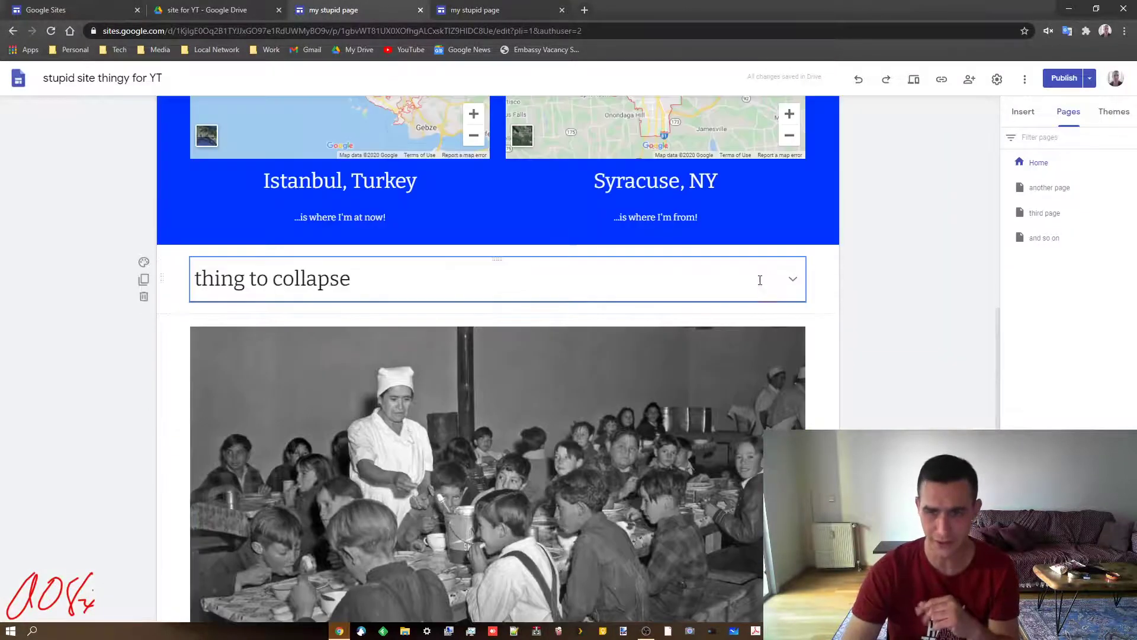
left_click(791, 281)
left_click_drag(237, 410, 205, 410)
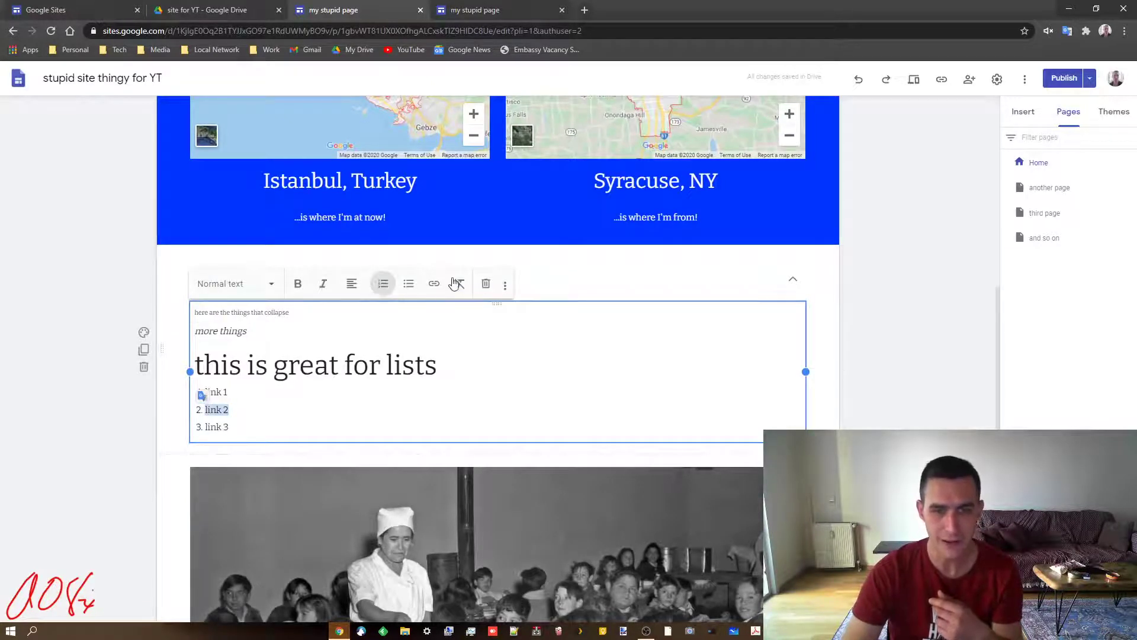
left_click(434, 287)
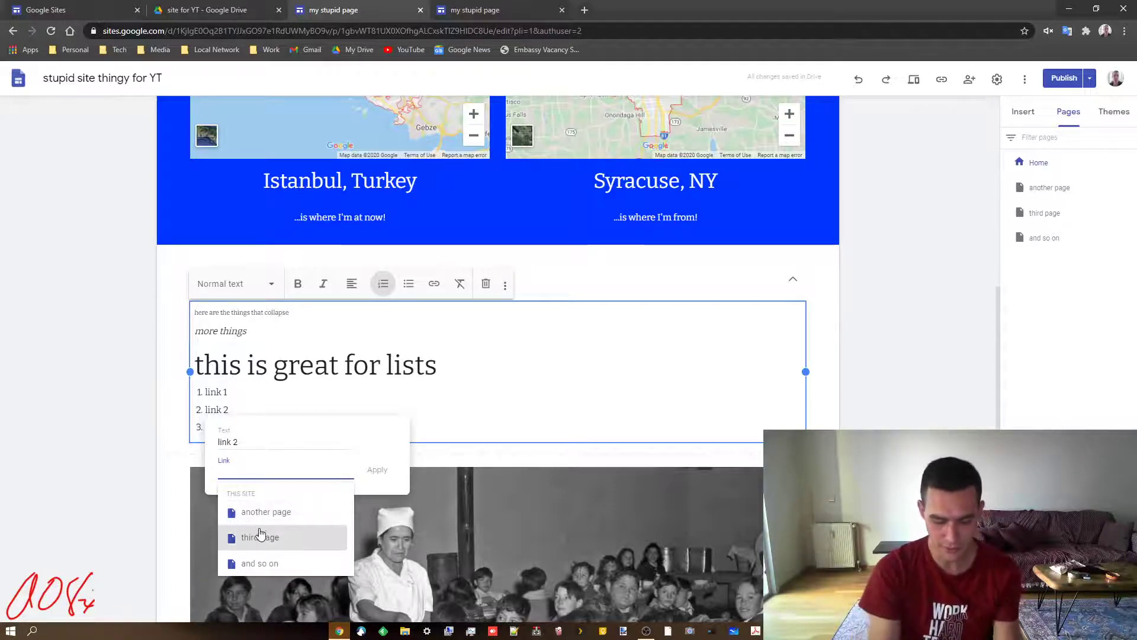
type("mailto:")
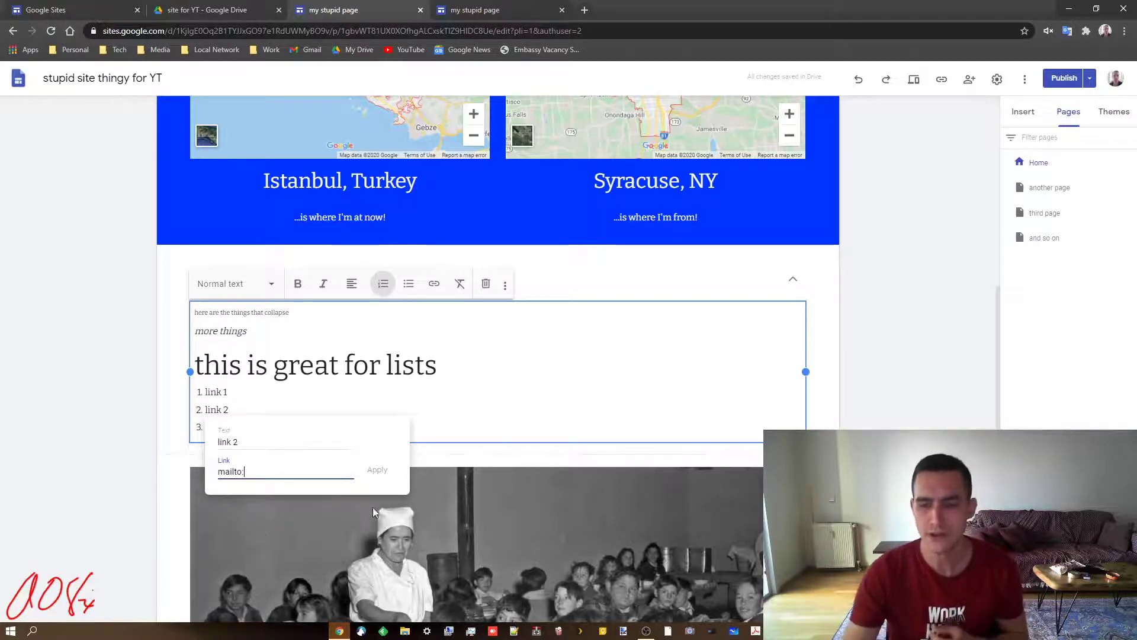
key("Escape")
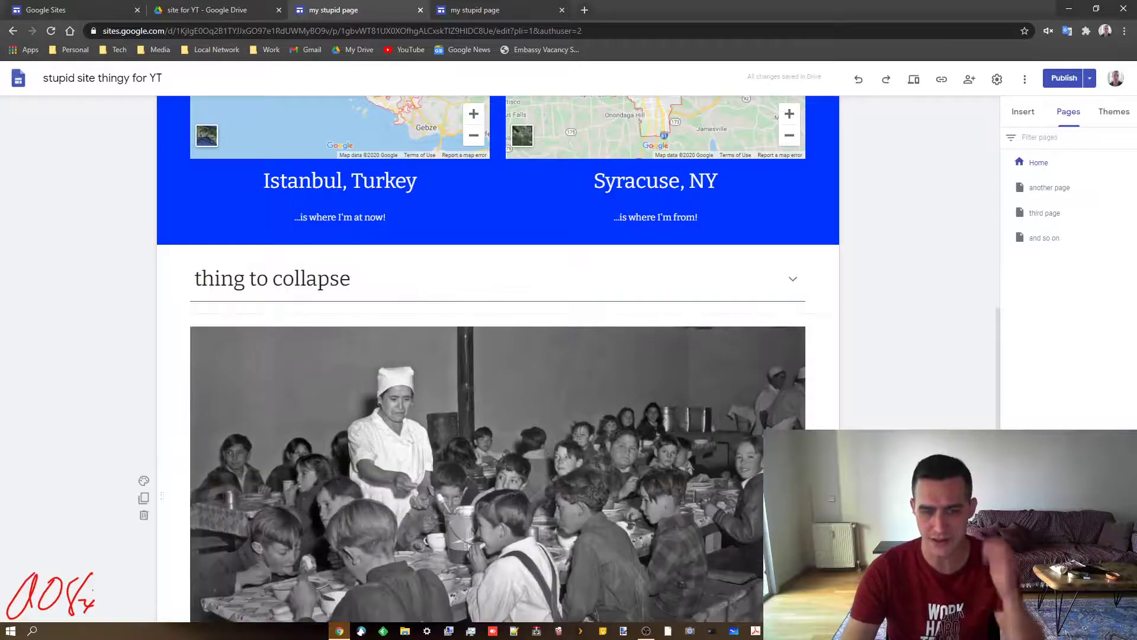
scroll(498, 356, "down", 4)
scroll(845, 367, "up", 6)
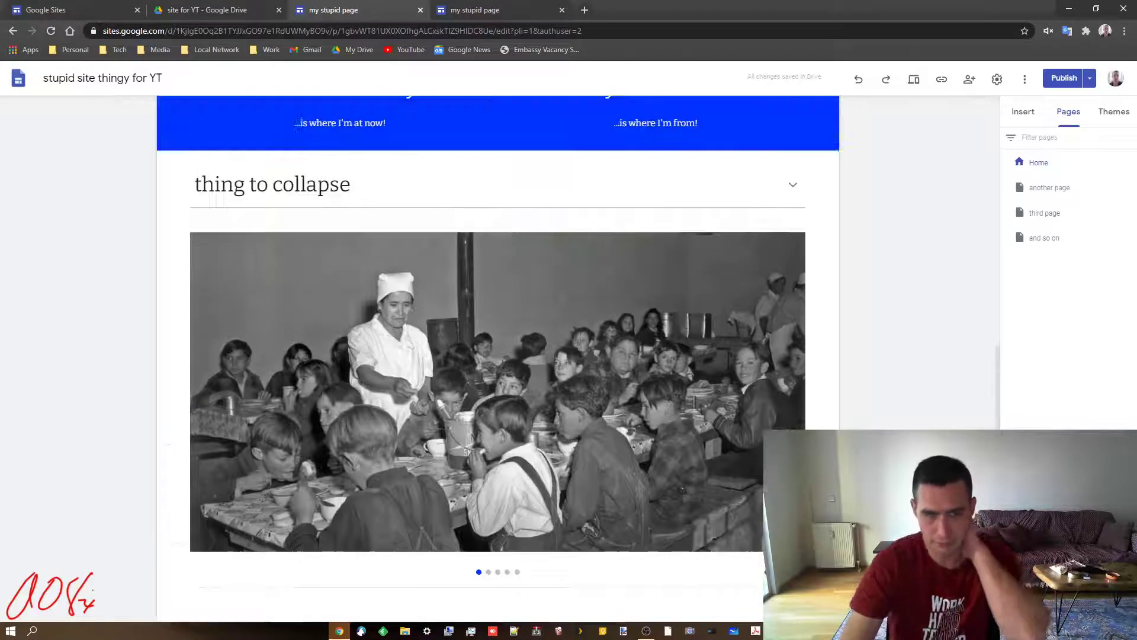
left_click(793, 286)
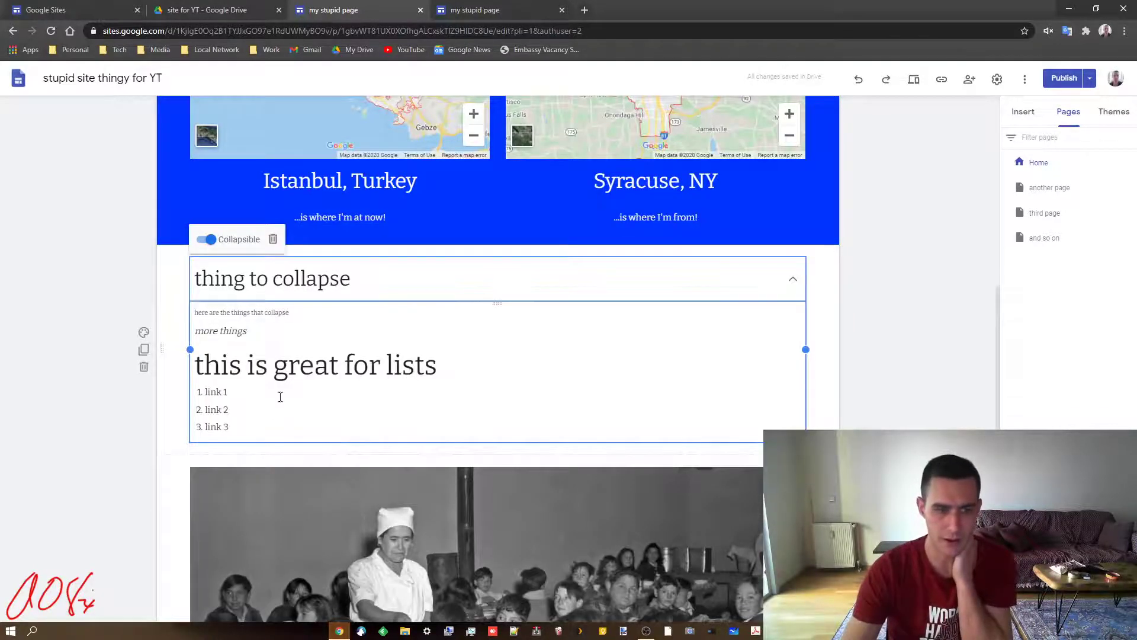
left_click(235, 409)
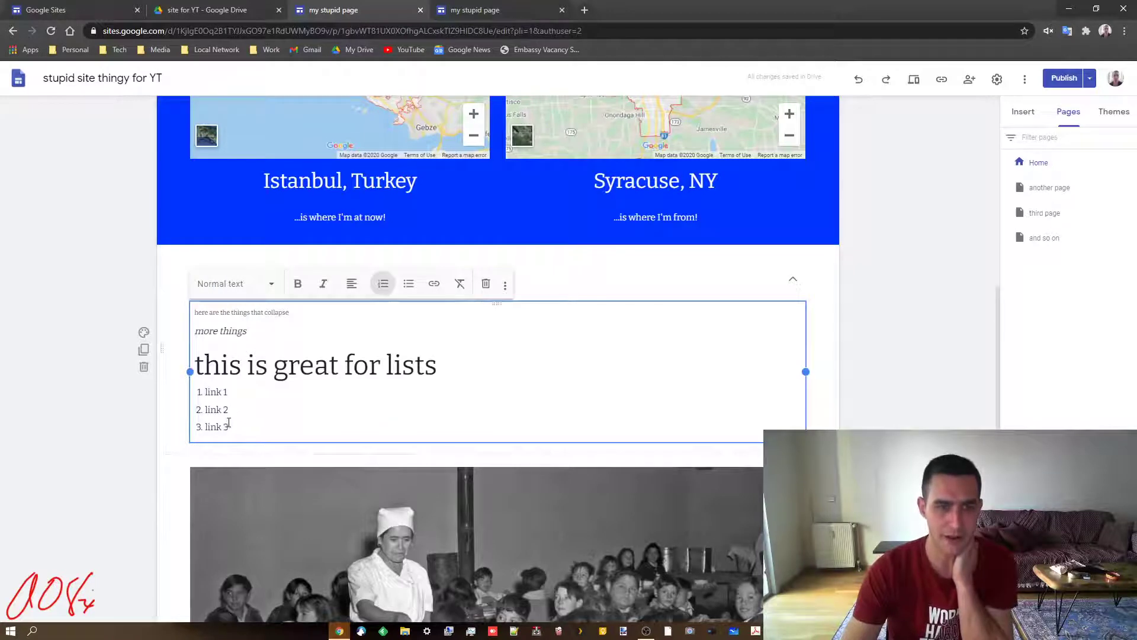
left_click_drag(232, 413, 202, 411)
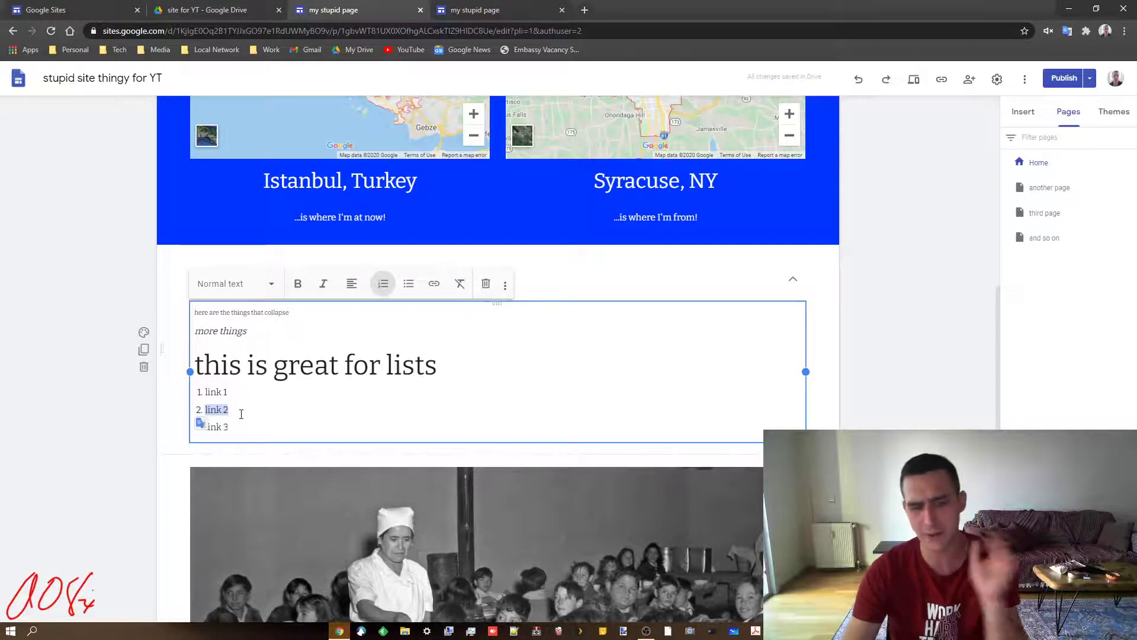
left_click(892, 364)
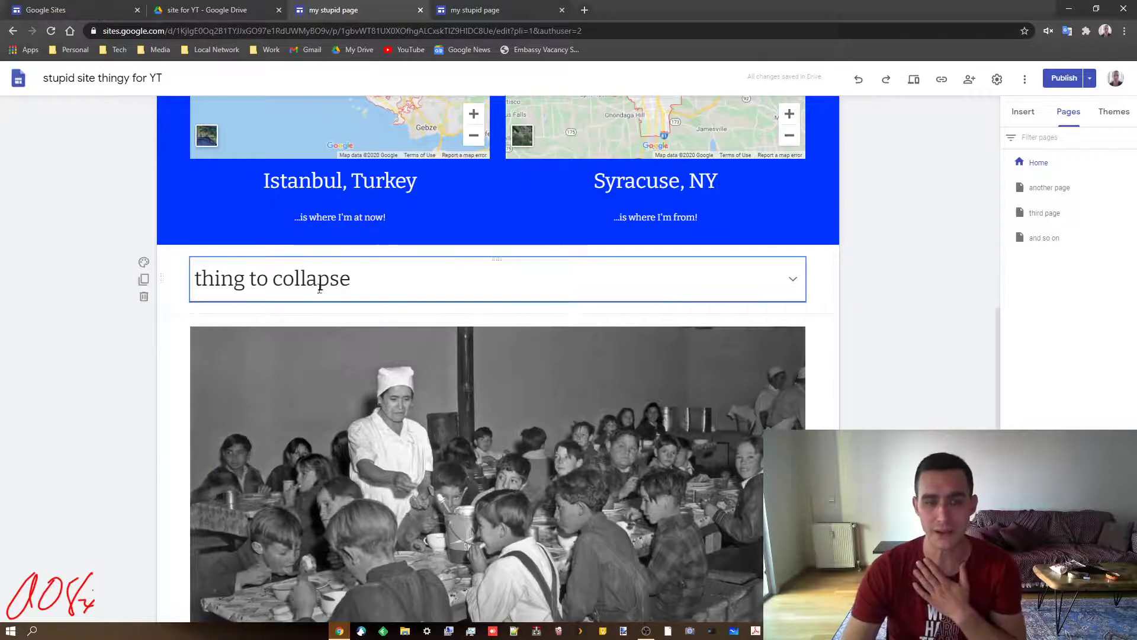
Link the list item "link 2" in the collapsible group to the site's "another page" and display its link options.
left_click(794, 279)
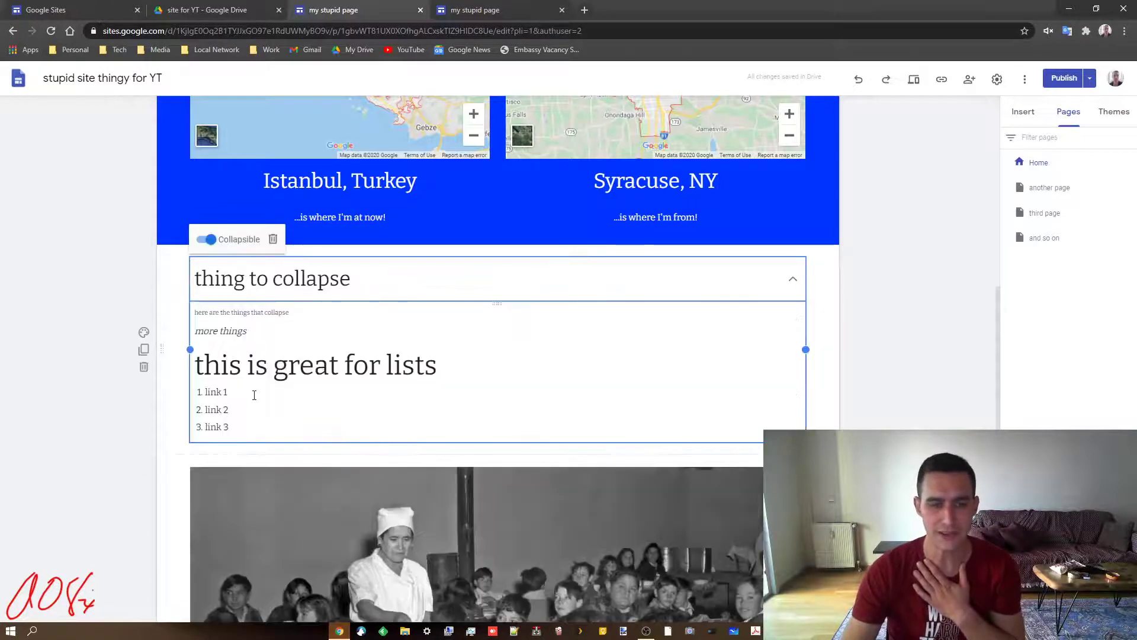
left_click_drag(234, 407, 202, 410)
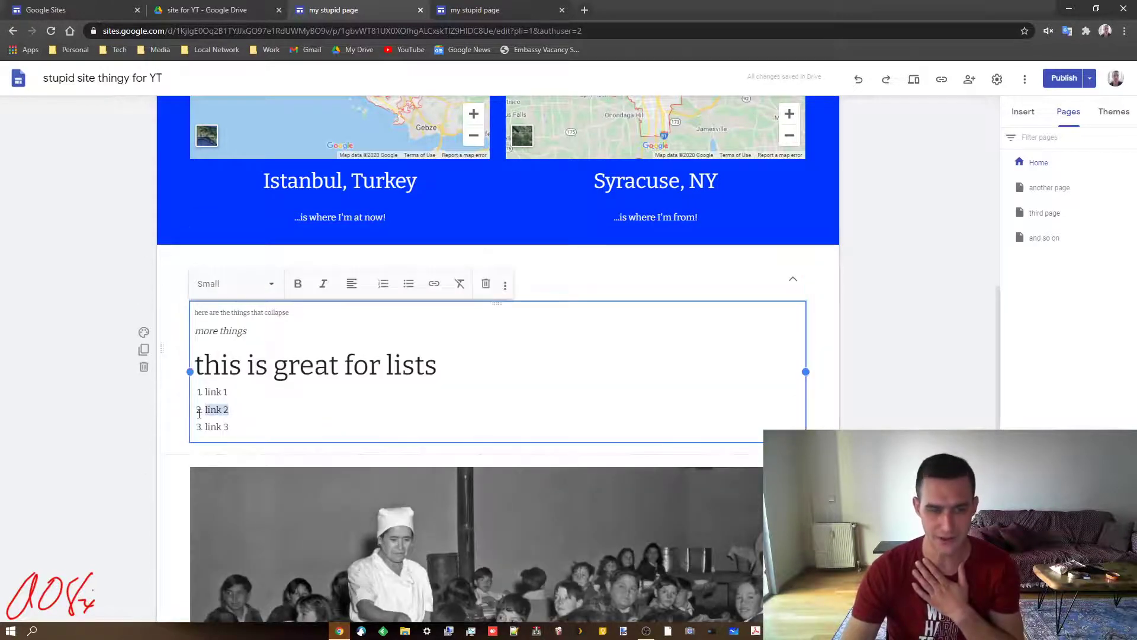
left_click(434, 285)
left_click(307, 517)
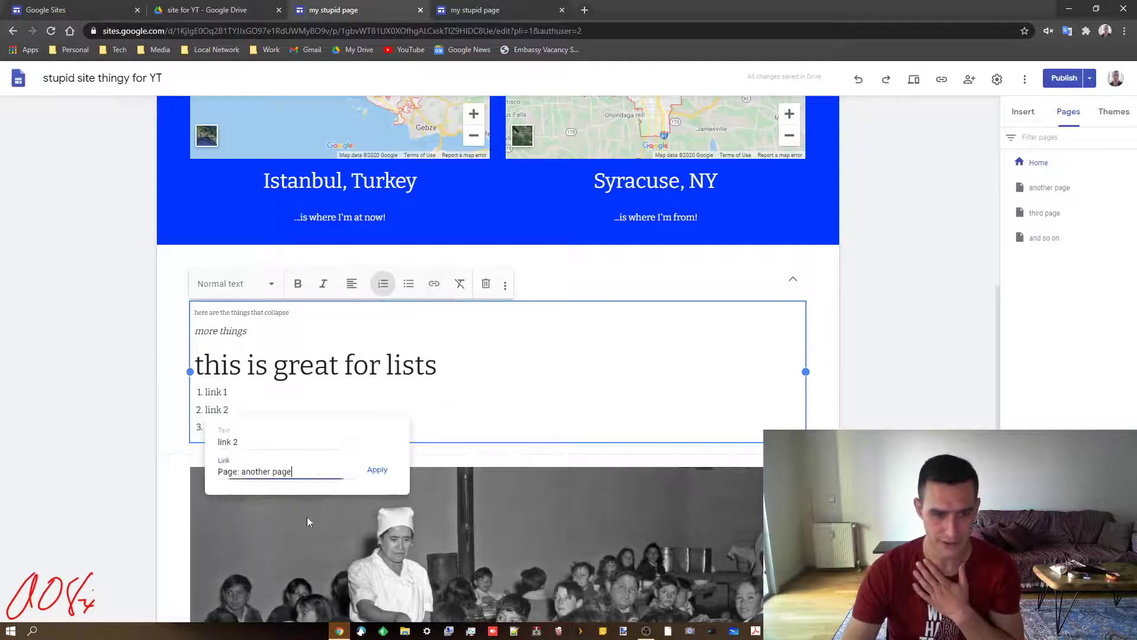
left_click(377, 469)
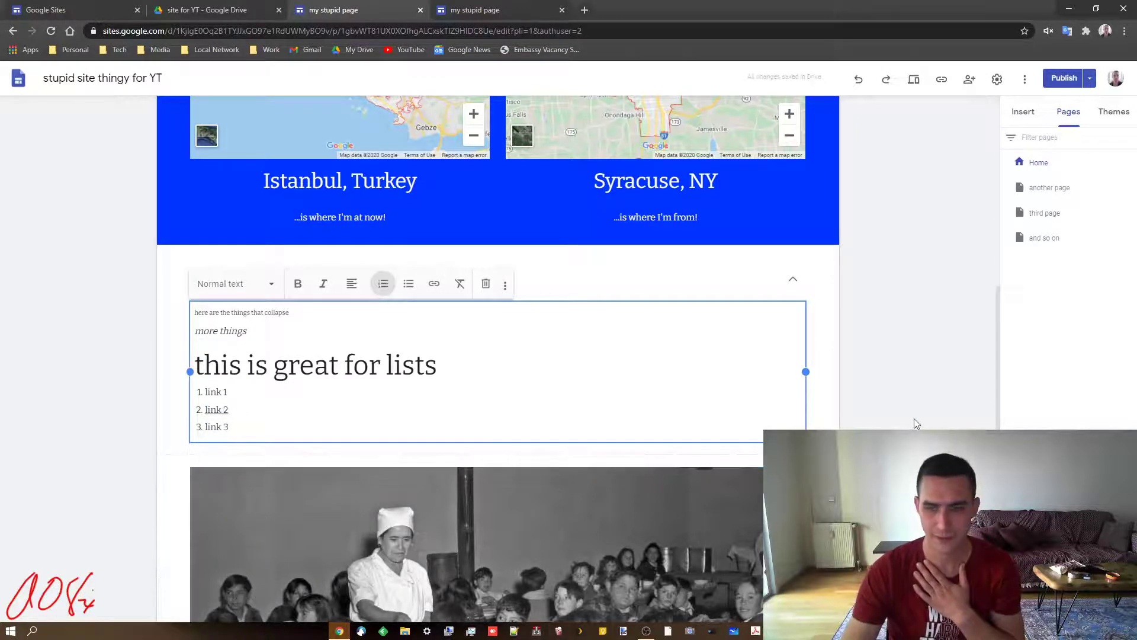
left_click(305, 518)
left_click(793, 278)
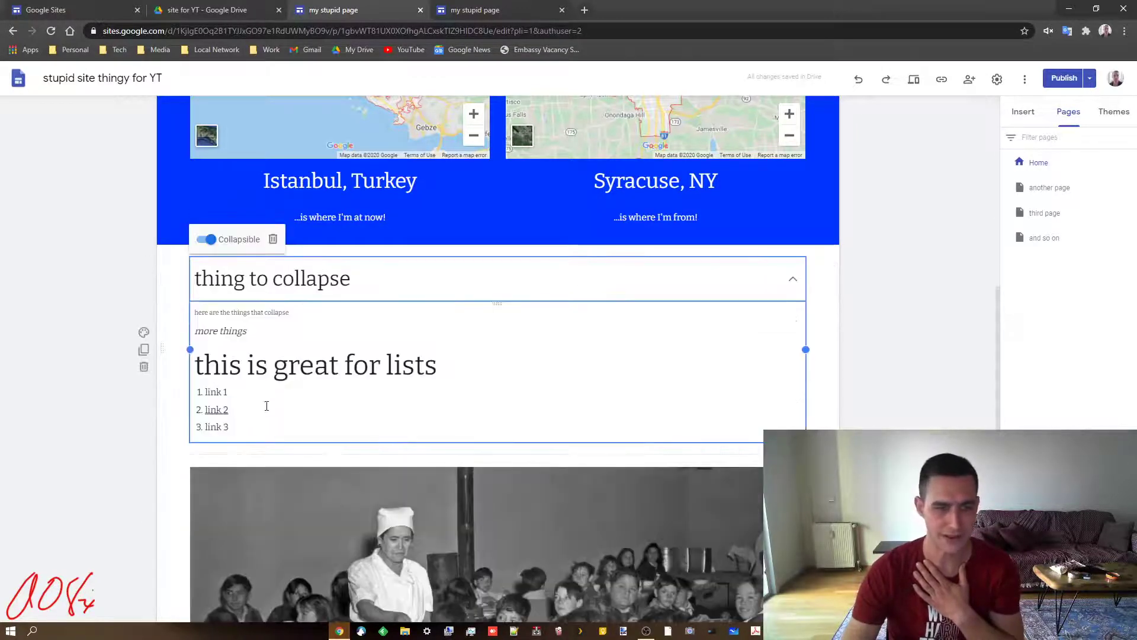
left_click(217, 410)
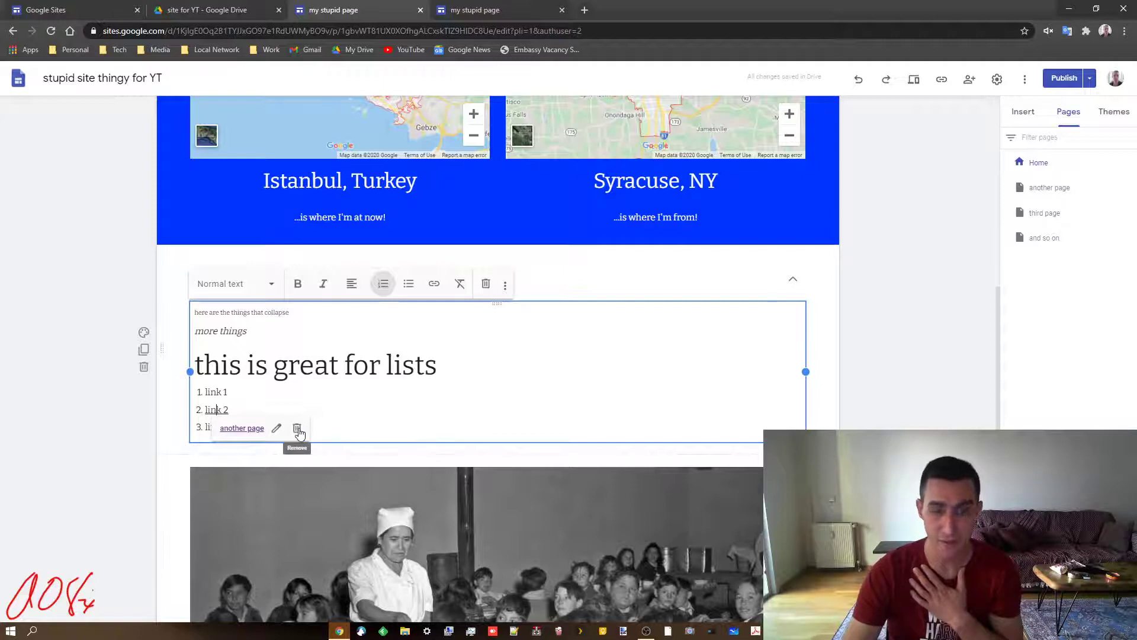
Edit the "another page" link of the list item "link 2" and remove that link from the text.
left_click(276, 428)
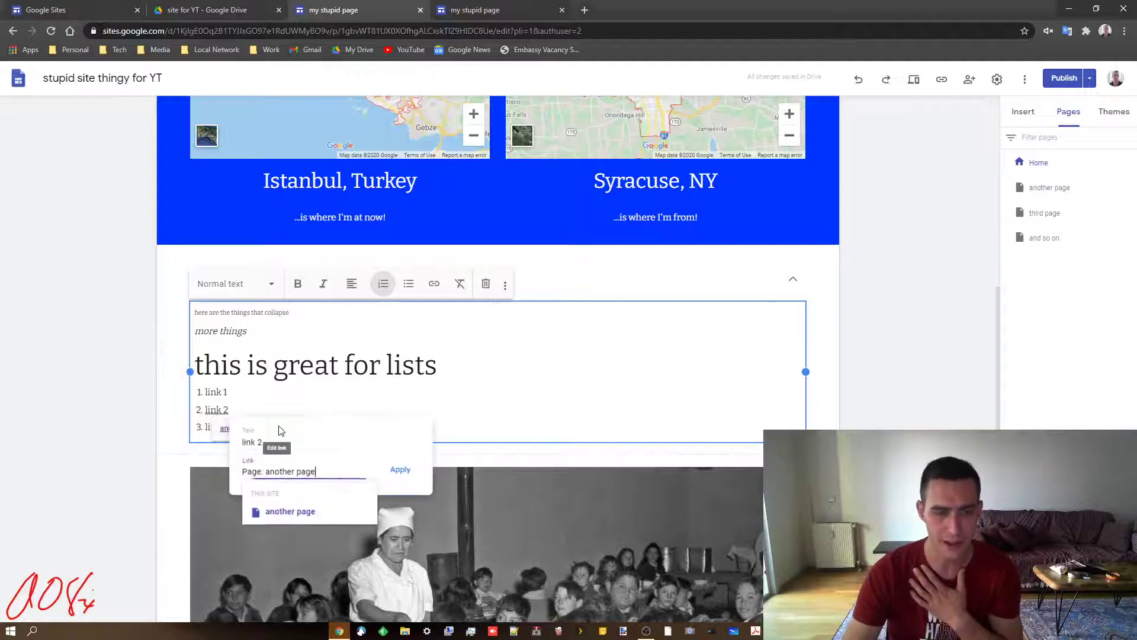
left_click(401, 469)
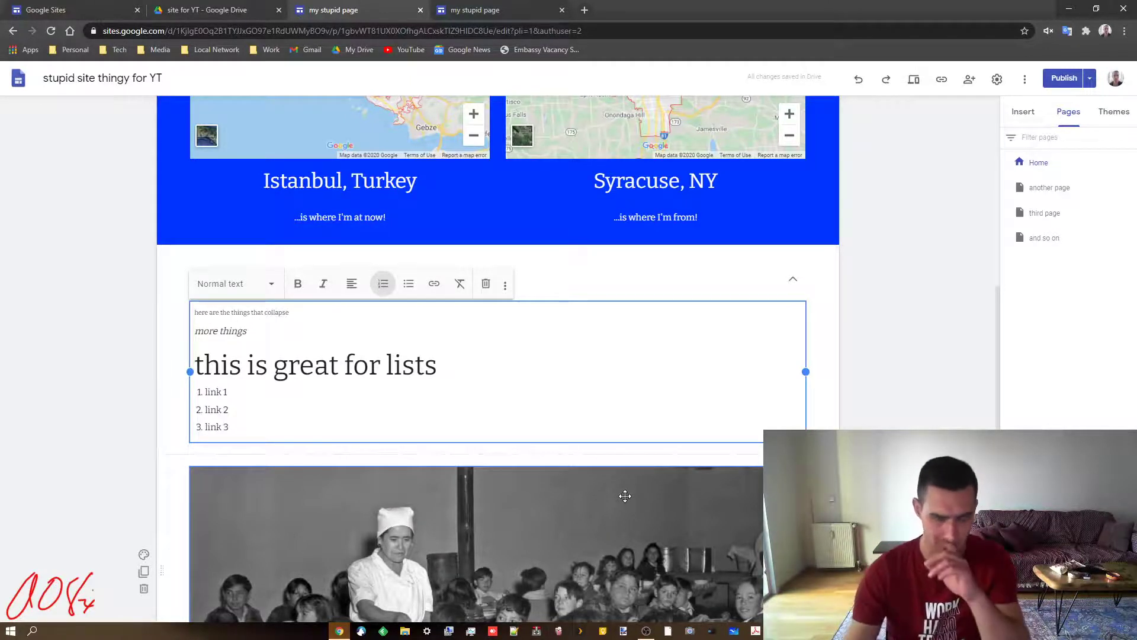
left_click(932, 399)
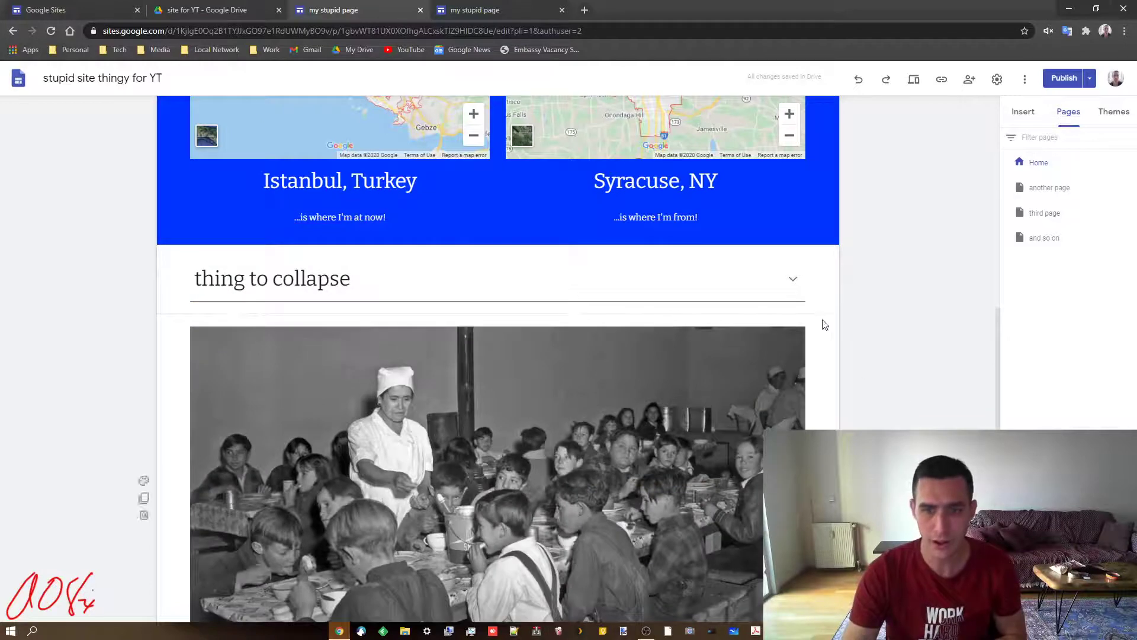
Reopen the collapsible group in the editor and link the list item "link 2" to the site's page "and so on".
left_click(794, 281)
left_click_drag(230, 410, 204, 410)
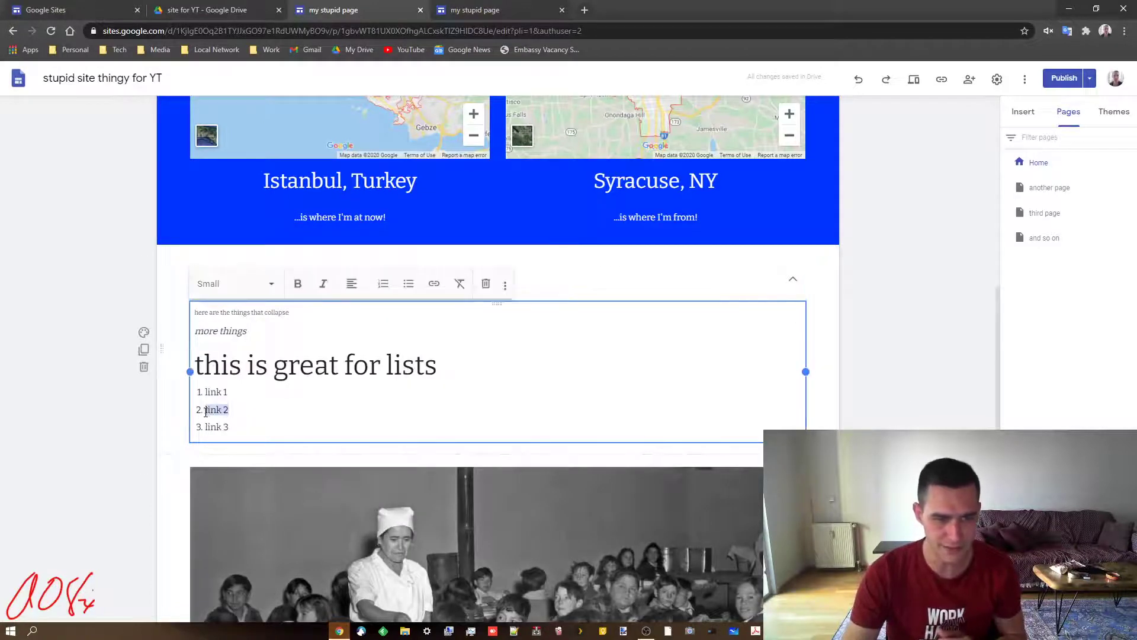
left_click(434, 284)
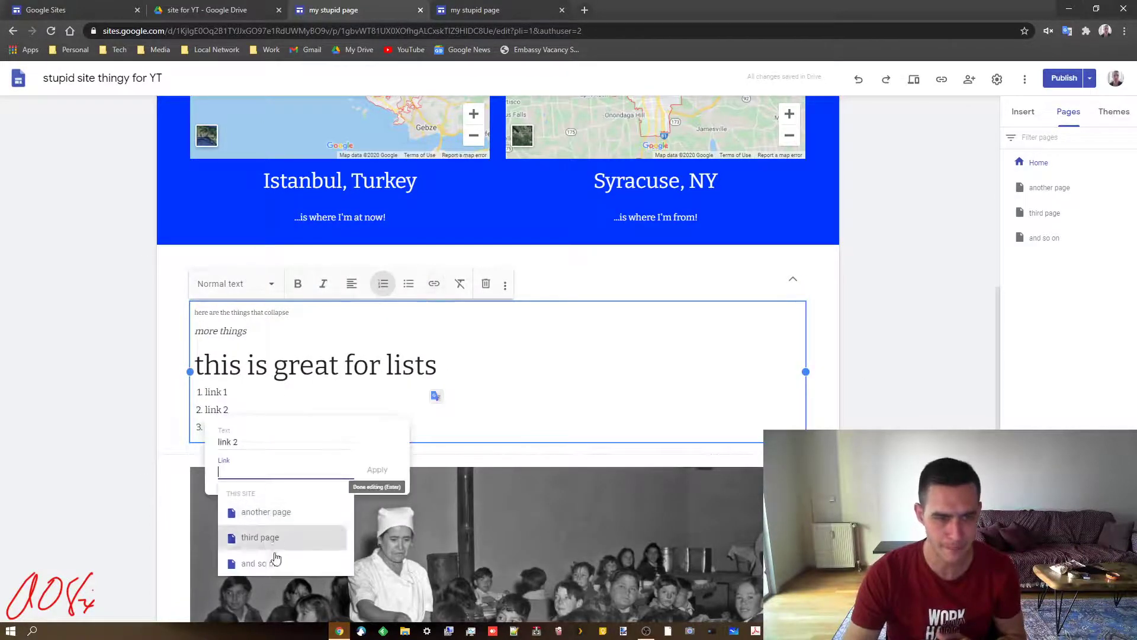
left_click(276, 556)
left_click(378, 470)
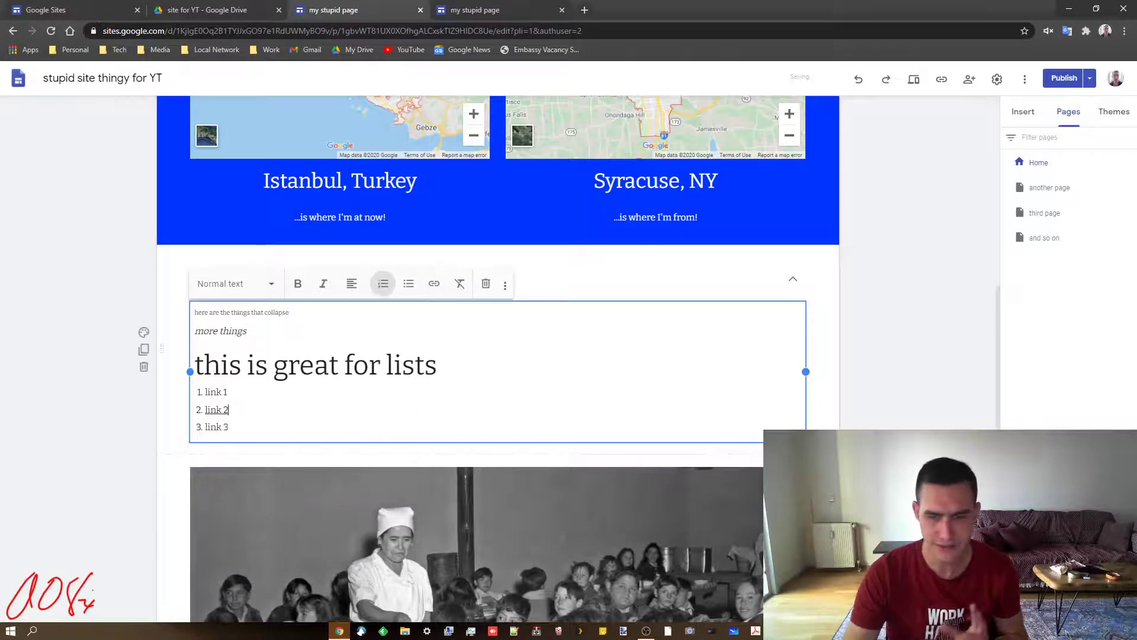
left_click(892, 426)
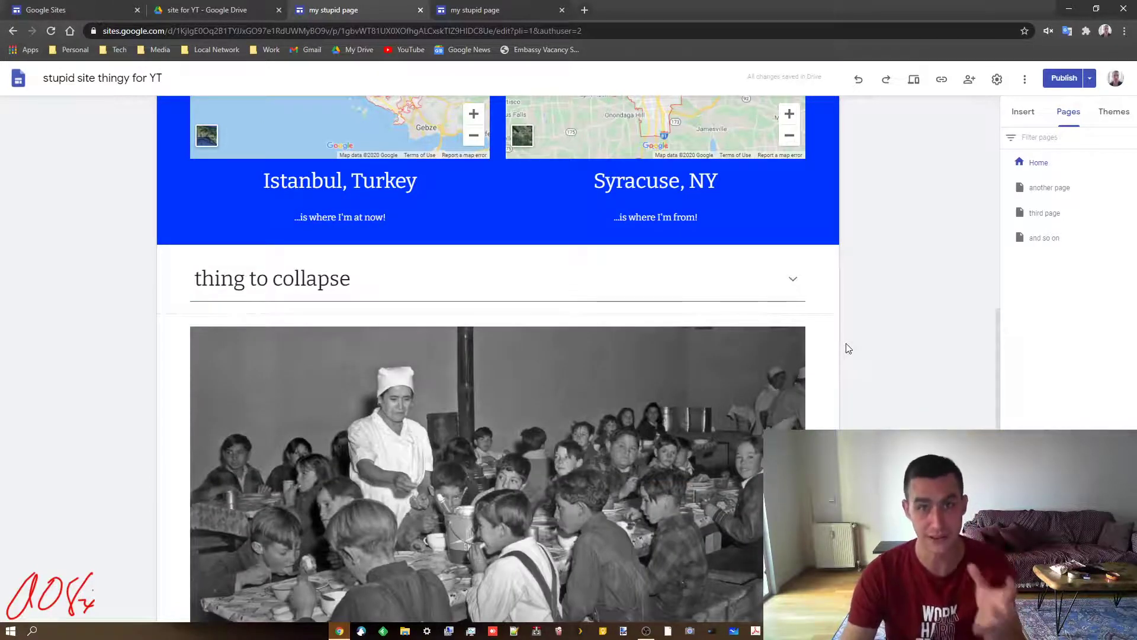
Compare the draft Home page with the currently published version down to the collapsible group and publish the changes.
left_click(500, 10)
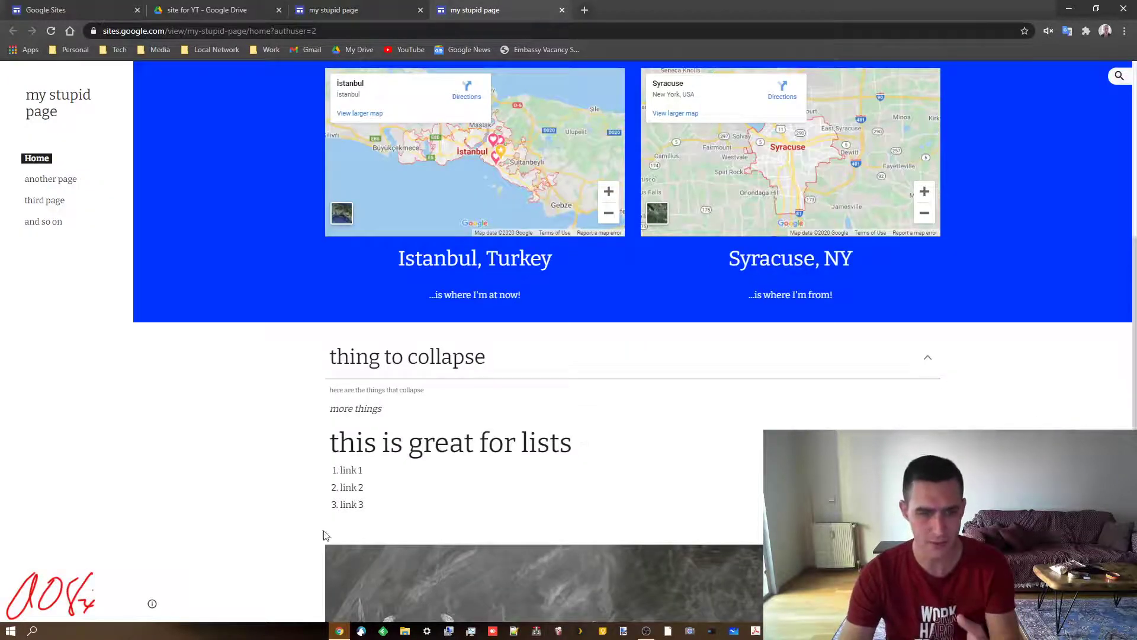
left_click(356, 10)
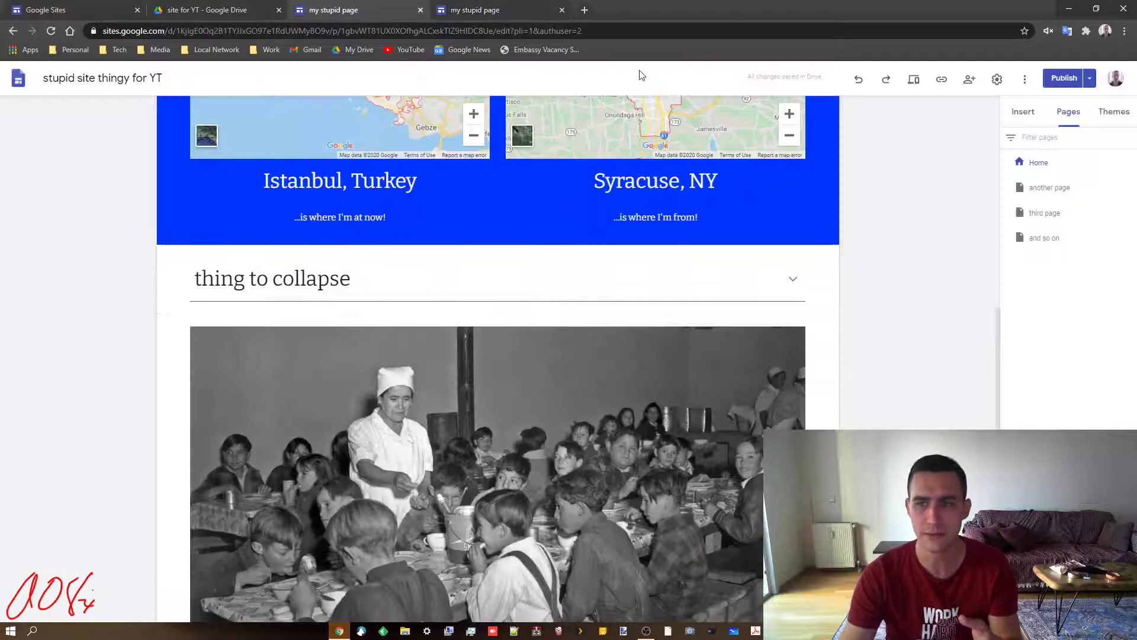
left_click(1064, 78)
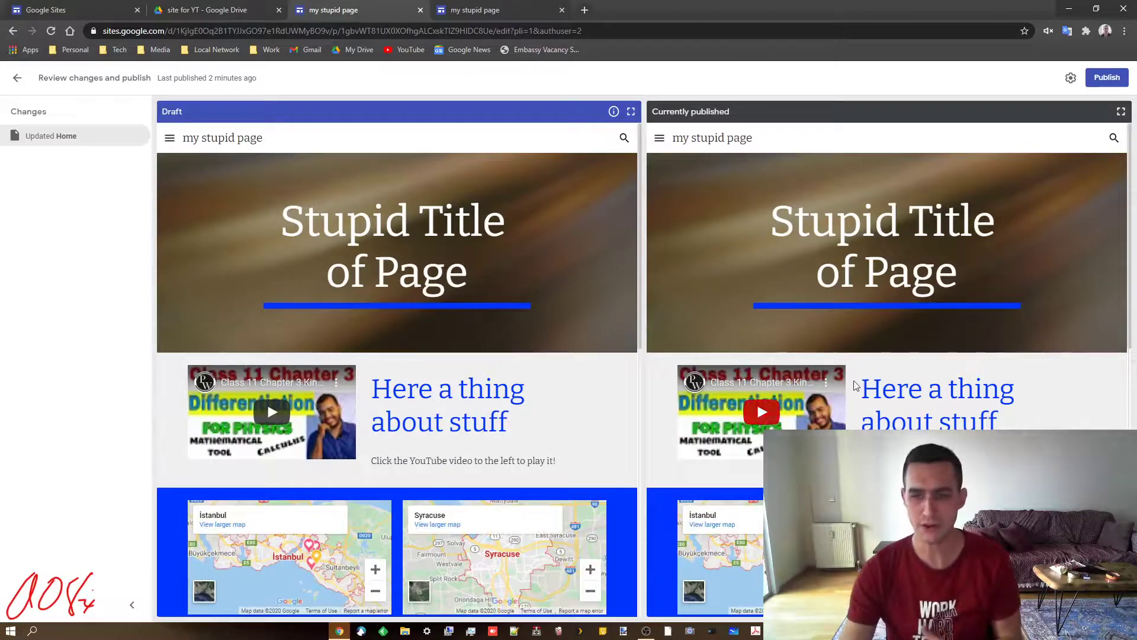
scroll(855, 386, "down", 8)
scroll(501, 402, "down", 1)
scroll(499, 402, "down", 8)
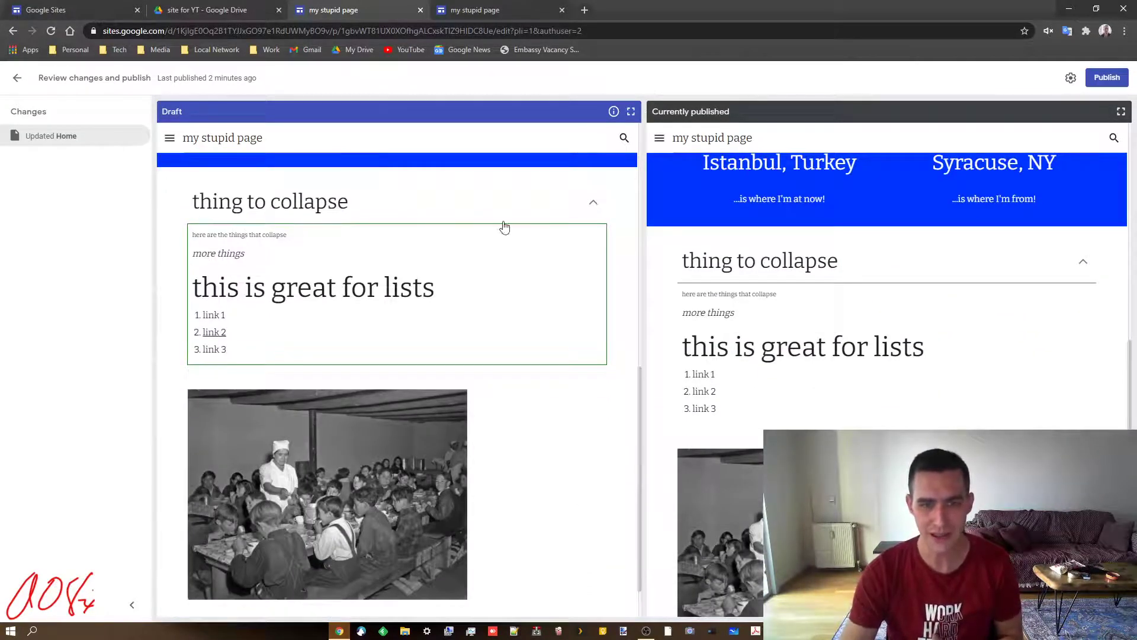
scroll(825, 313, "down", 1)
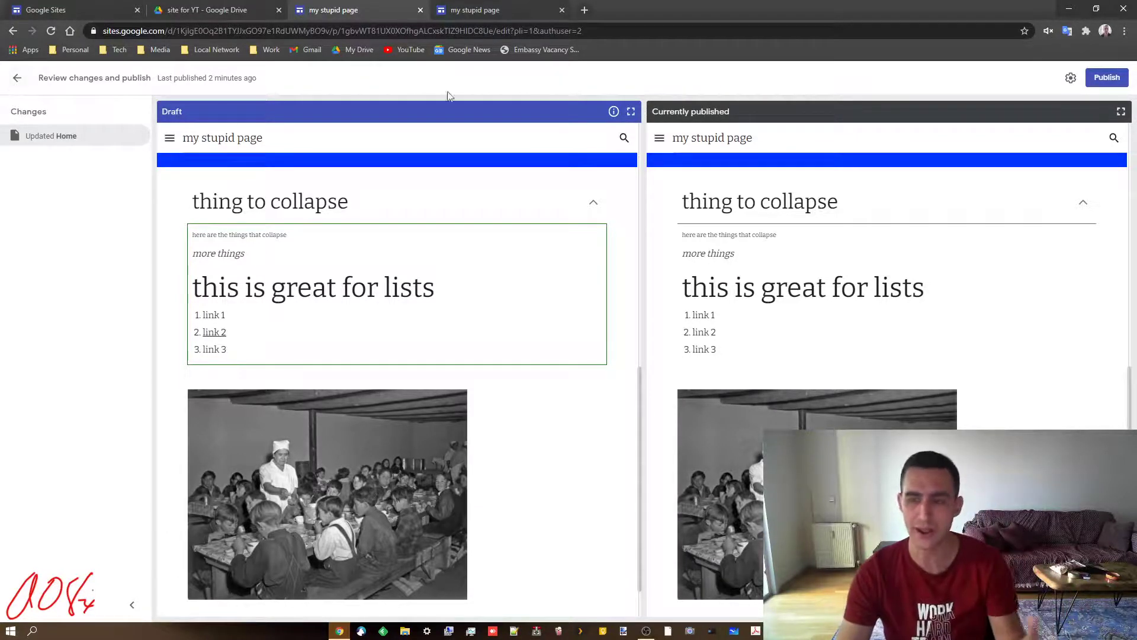
left_click(1120, 77)
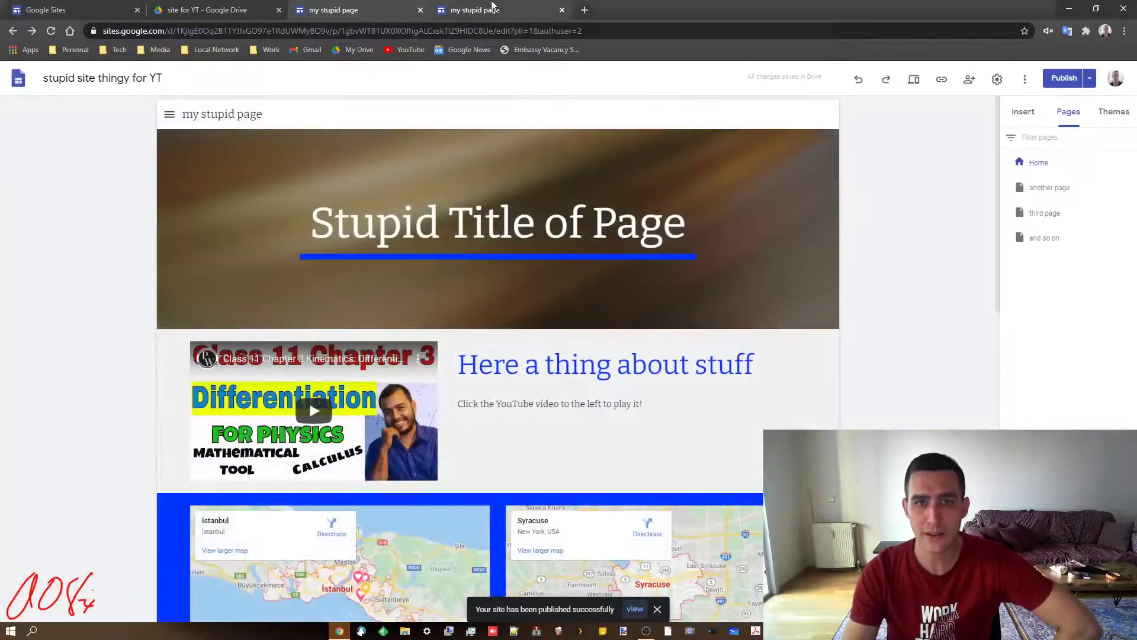
Reload the published Home page, expand "thing to collapse", test the "link 2" link and return to Home.
left_click(492, 9)
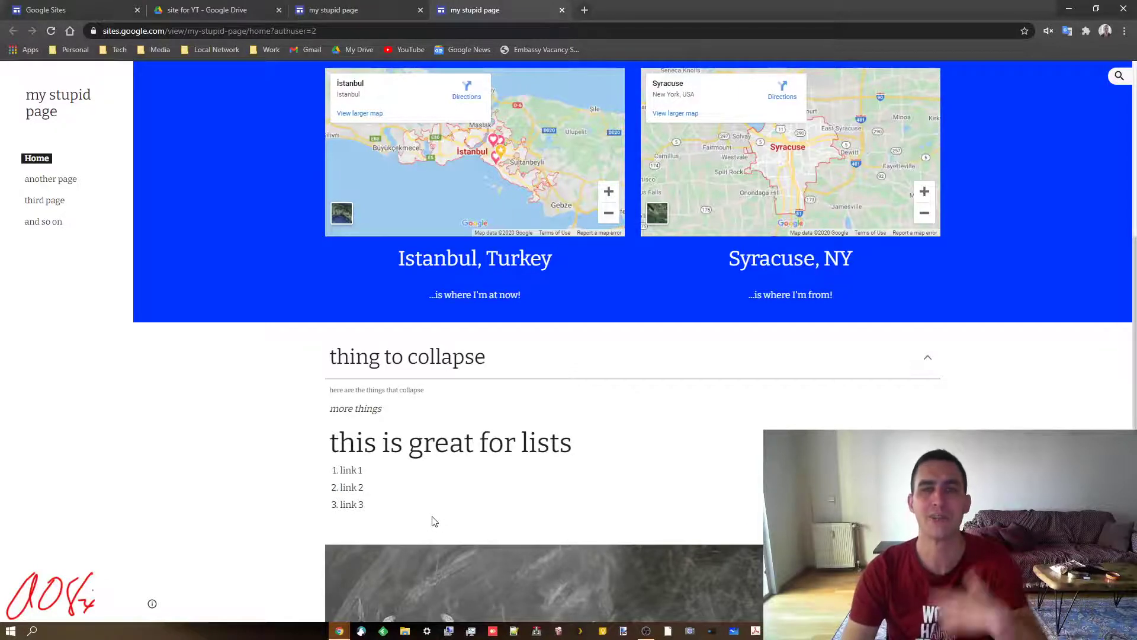
left_click(51, 34)
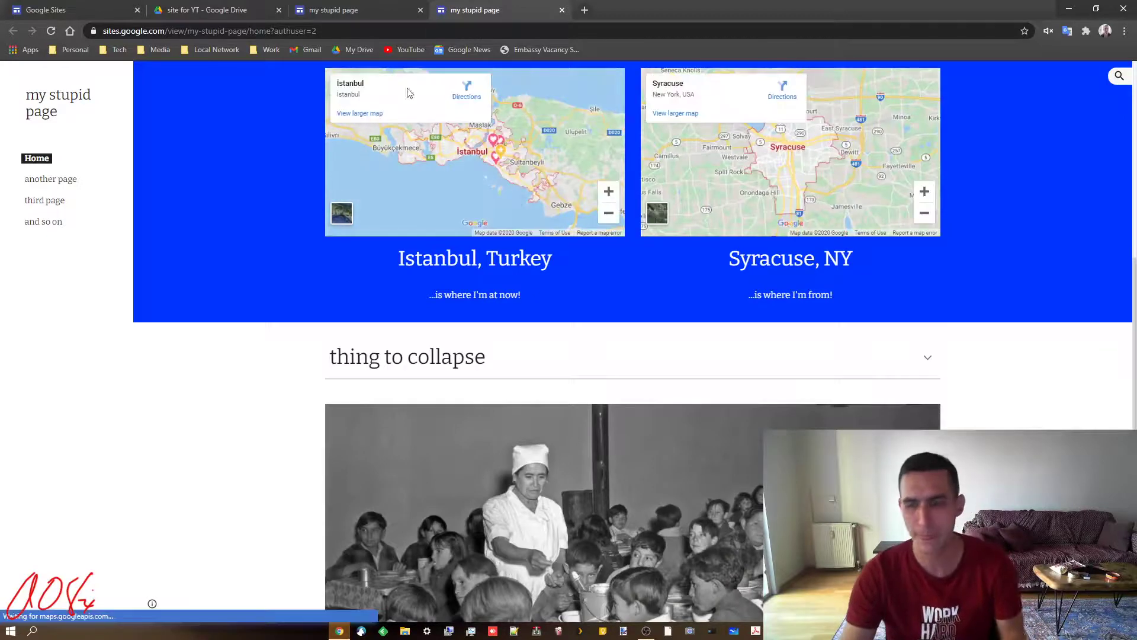
left_click(929, 363)
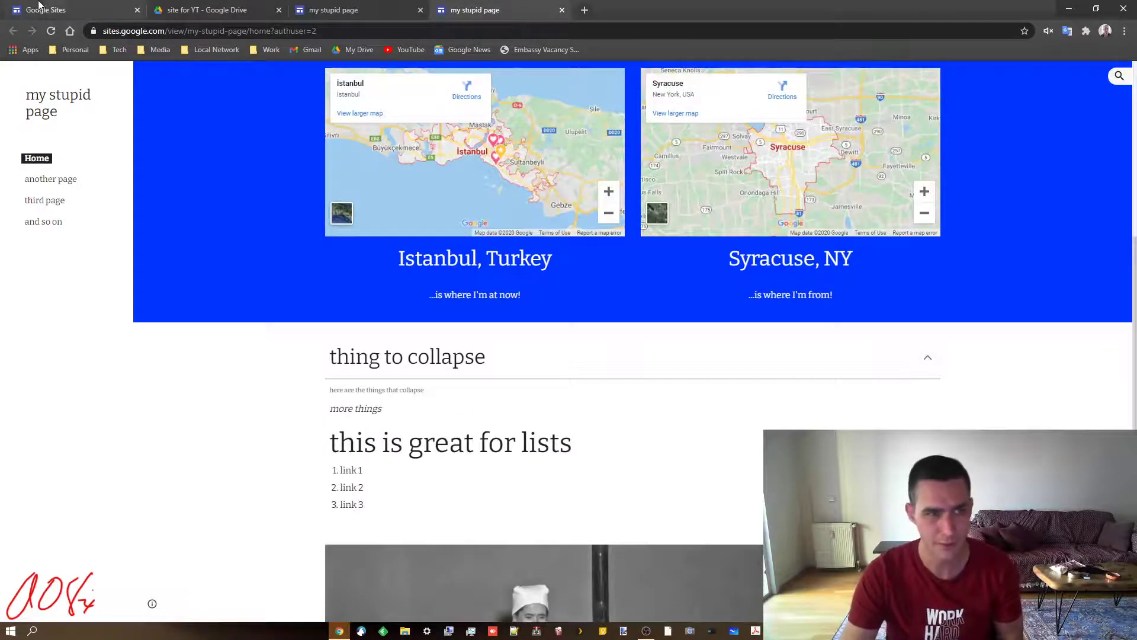
left_click(51, 30)
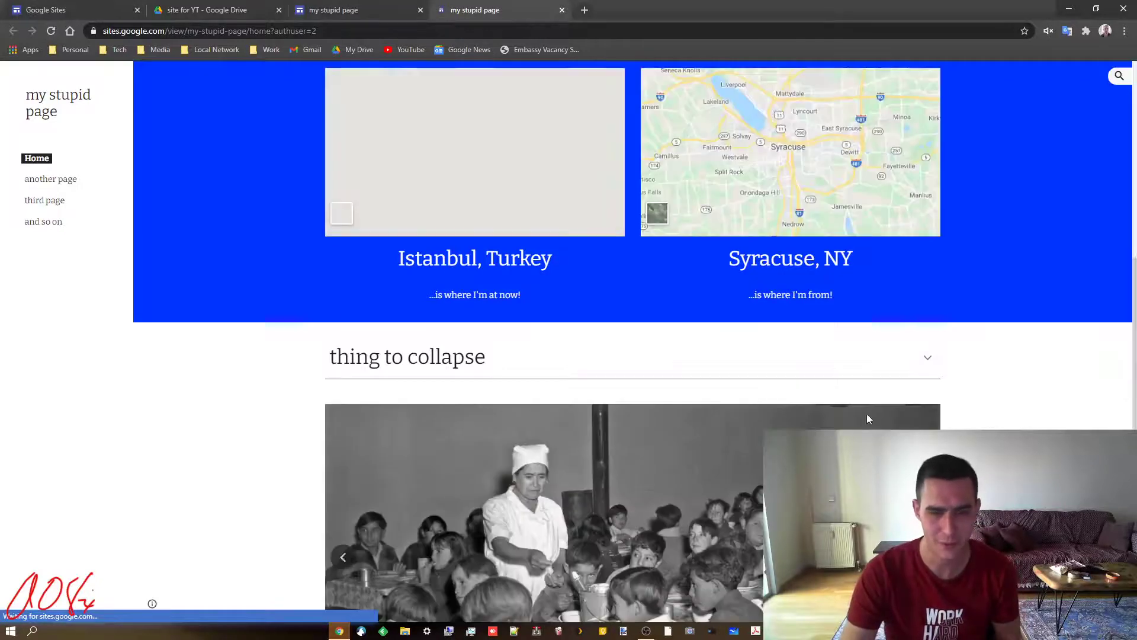
left_click(928, 359)
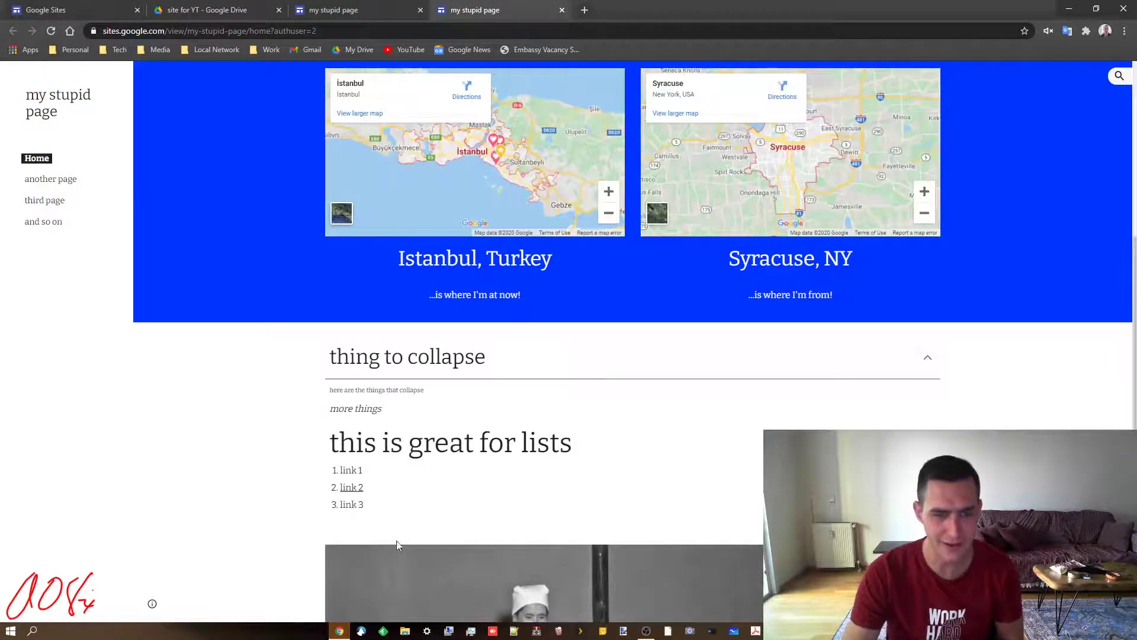
left_click(348, 489)
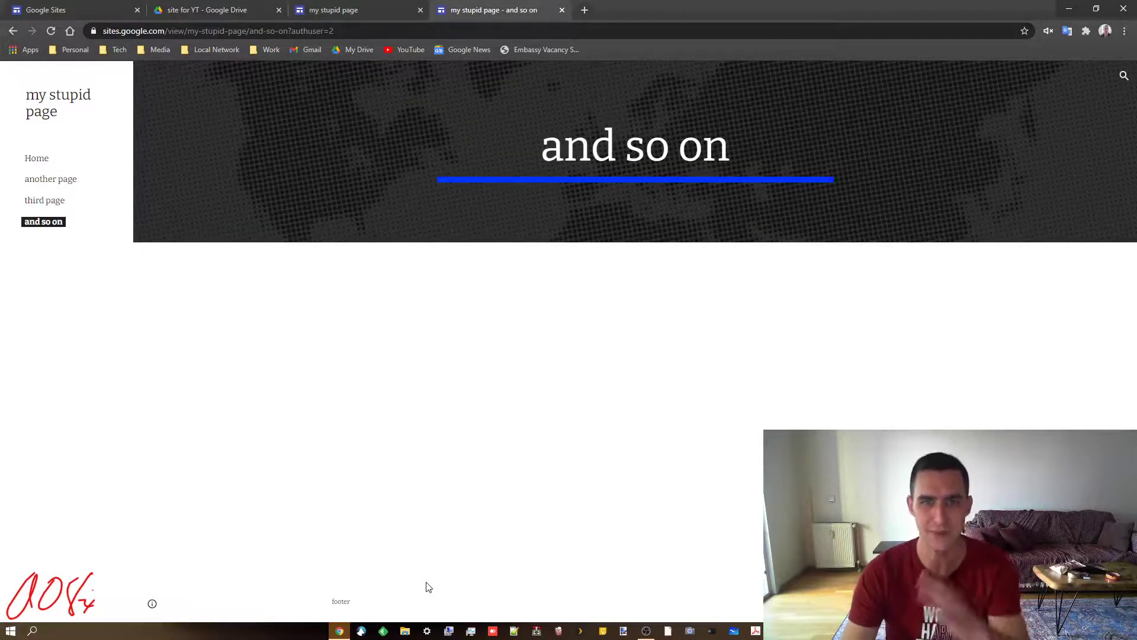
left_click(33, 158)
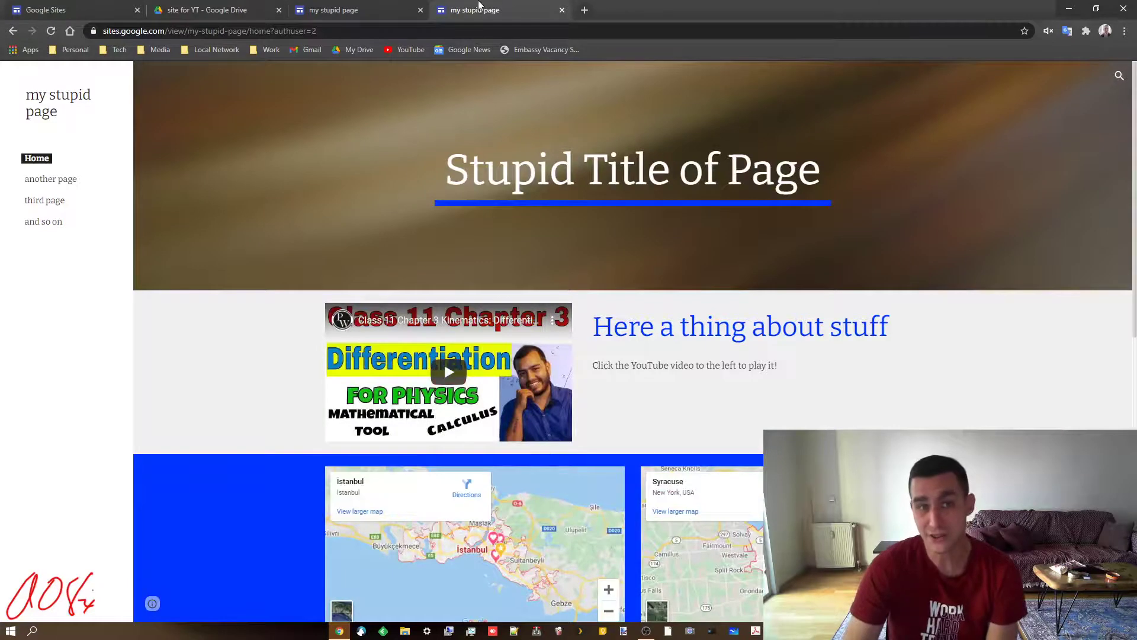
Return to the site editor, look through the insertable page elements and view the sharing options for people and groups.
left_click(367, 10)
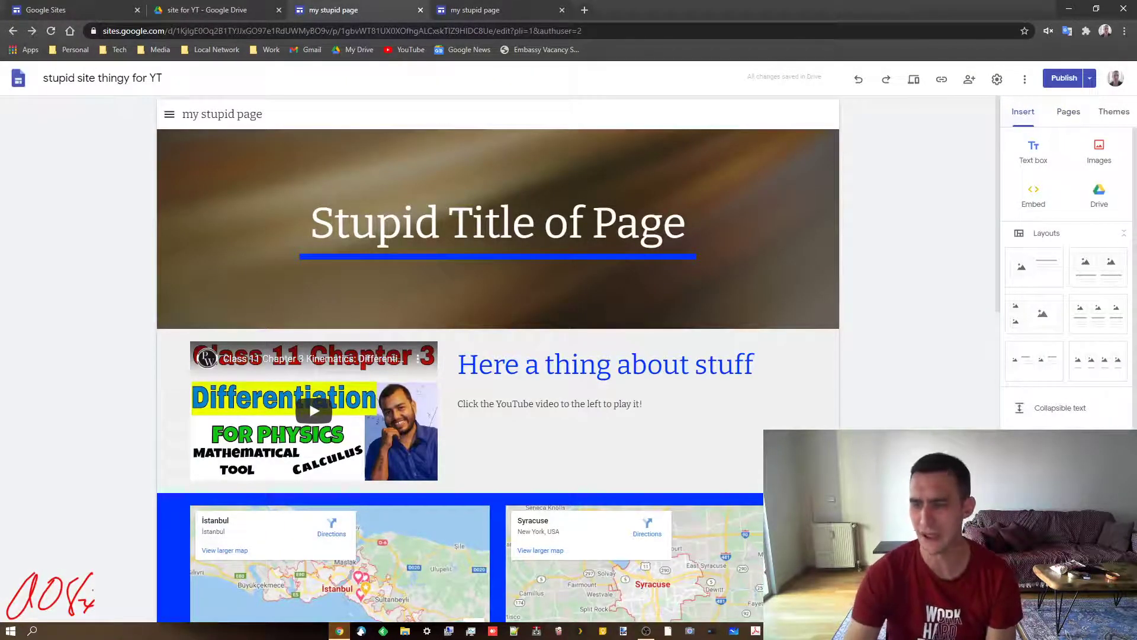
scroll(1063, 388, "down", 2)
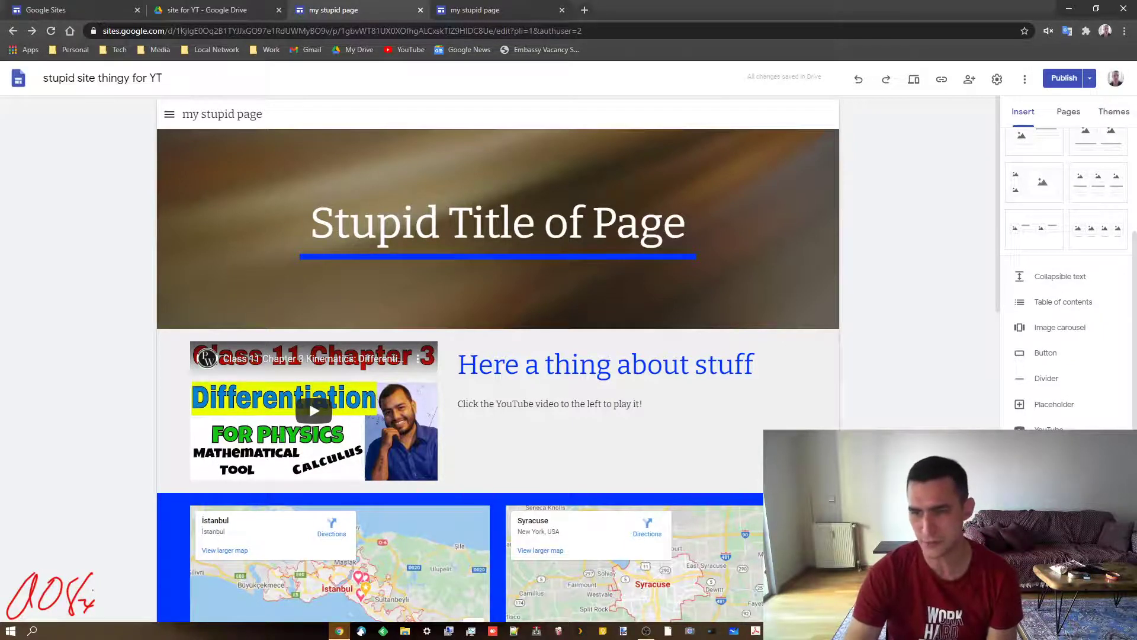
scroll(1038, 354, "up", 3)
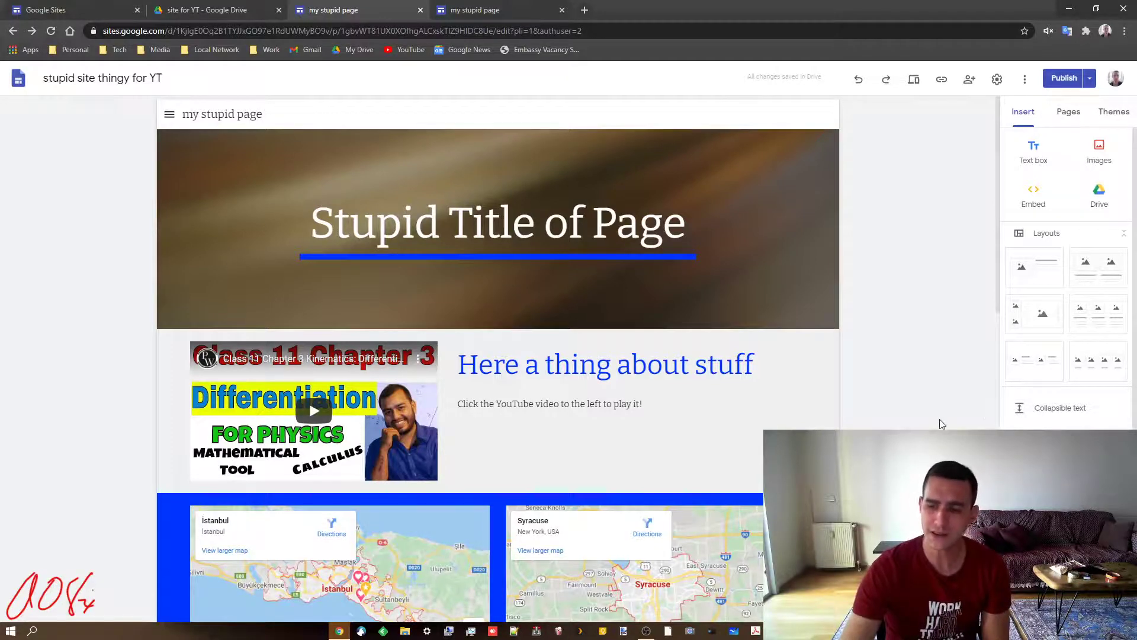
scroll(942, 424, "down", 2)
scroll(1055, 409, "down", 2)
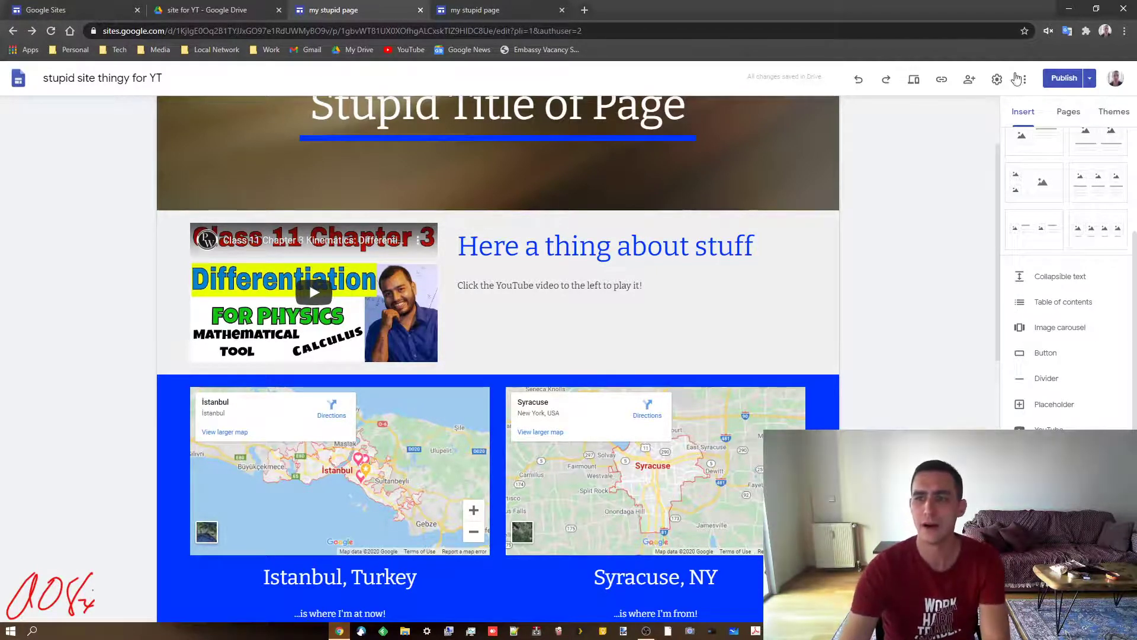
left_click(969, 81)
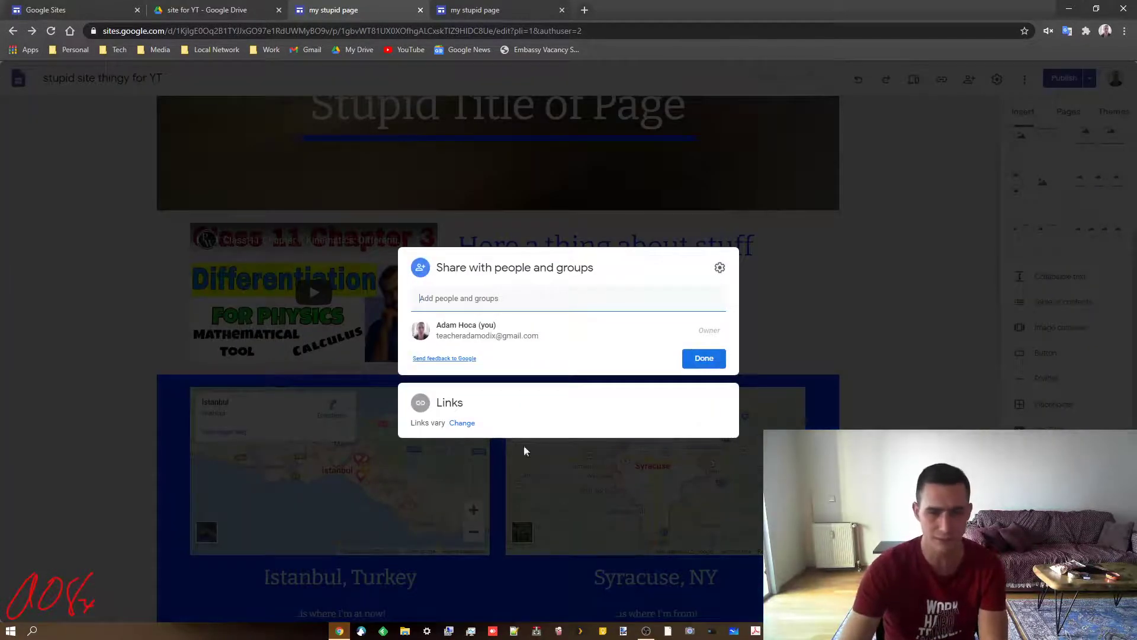
left_click(704, 357)
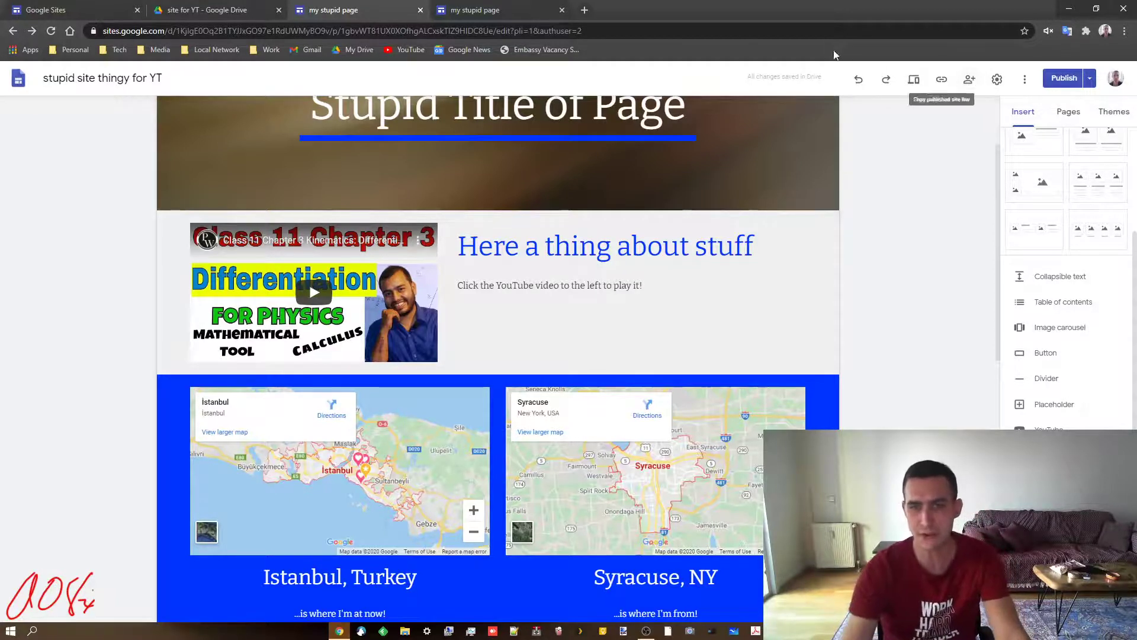
Close the published site's tab, view the published site again from the editor and review its Home page to the footer.
left_click(562, 11)
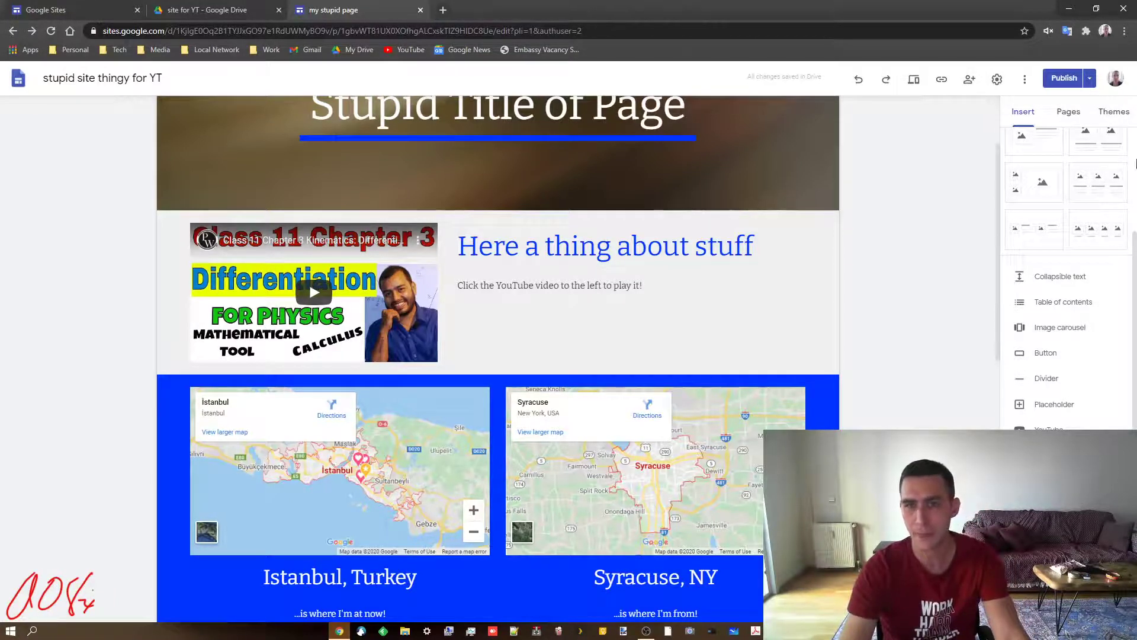
left_click(1090, 77)
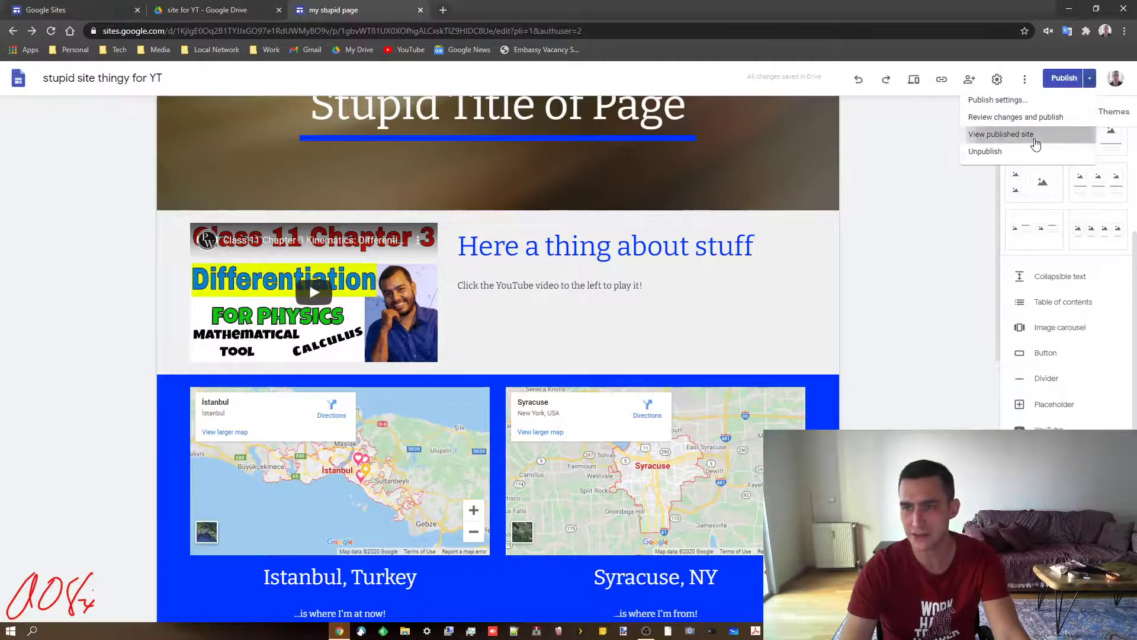
left_click(1033, 137)
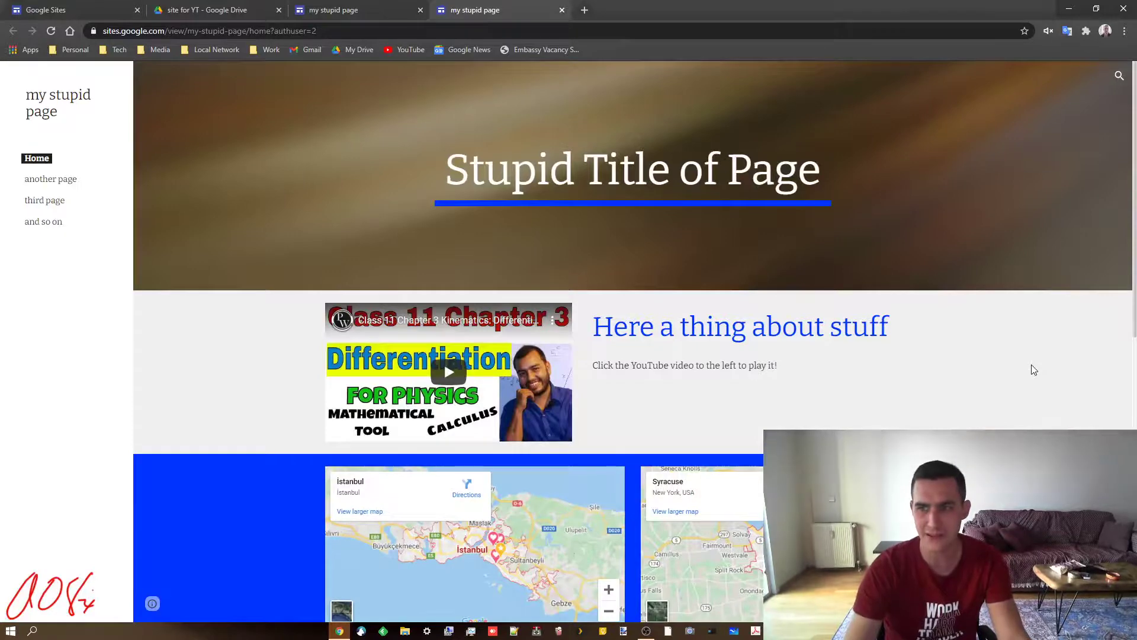
scroll(1034, 369, "down", 10)
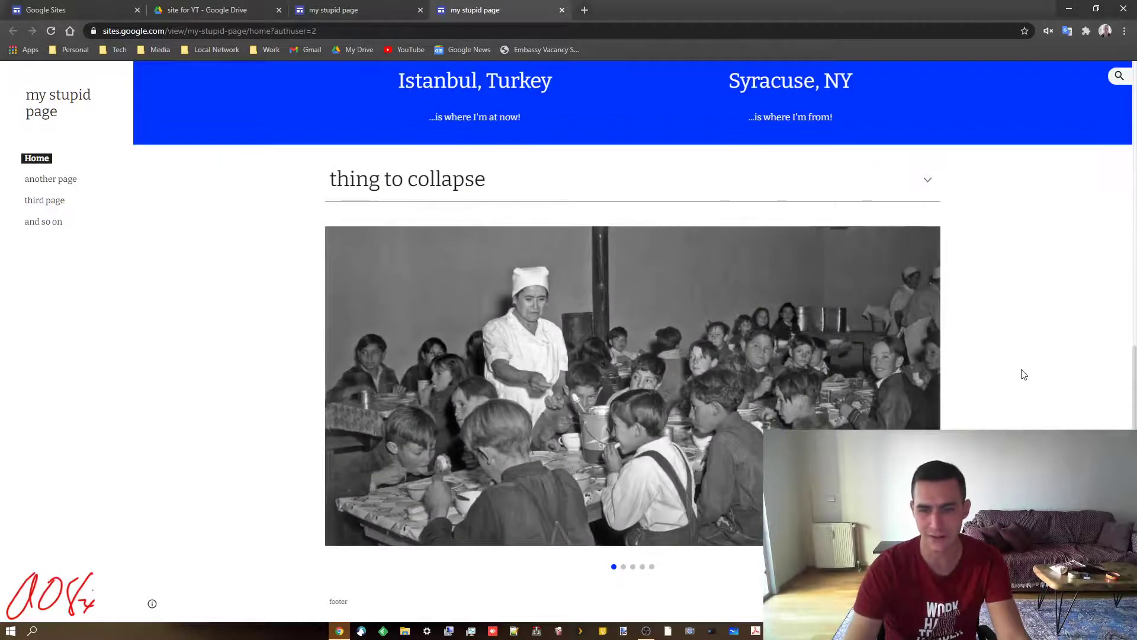
scroll(1024, 374, "up", 10)
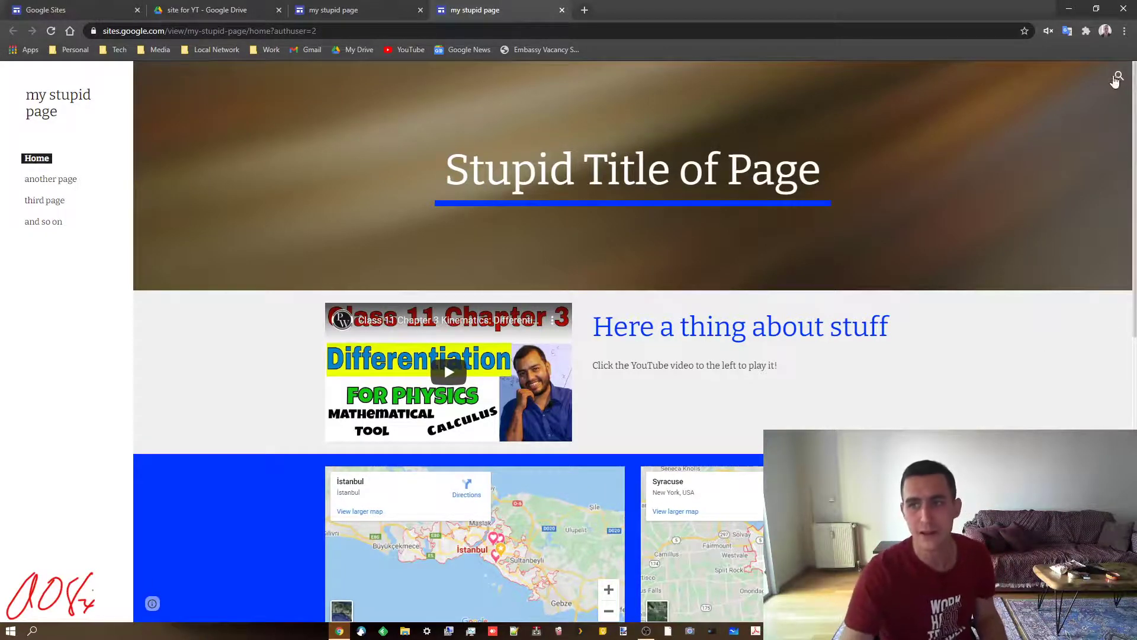
Open and dismiss the published page's site search, display its page information near the footer and return to the editor.
left_click(1118, 78)
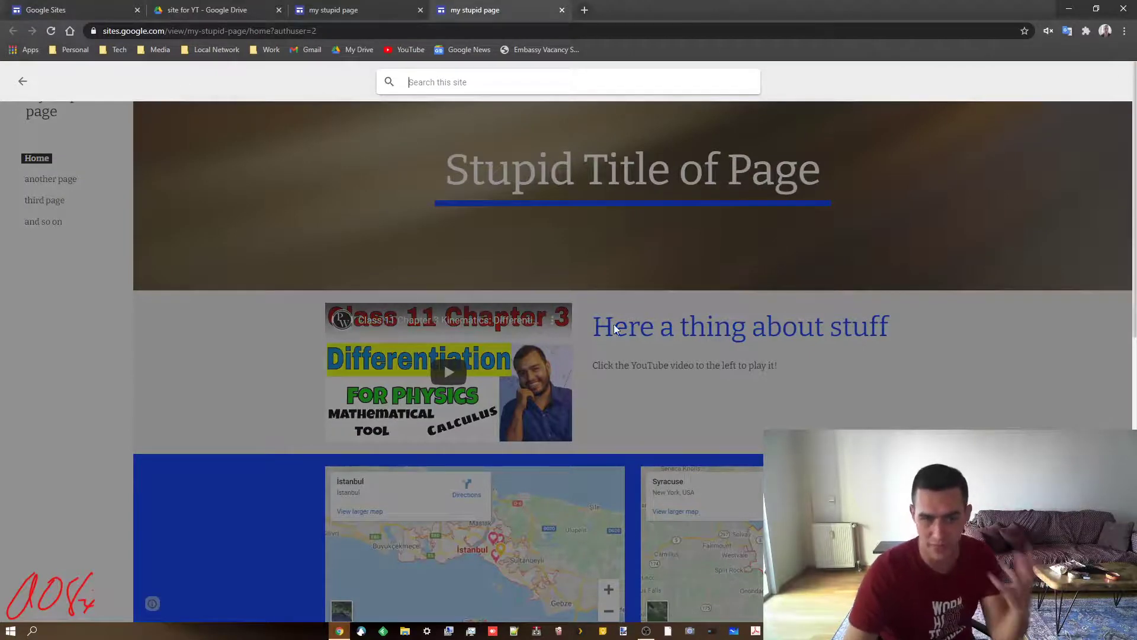
left_click(99, 364)
scroll(98, 364, "down", 8)
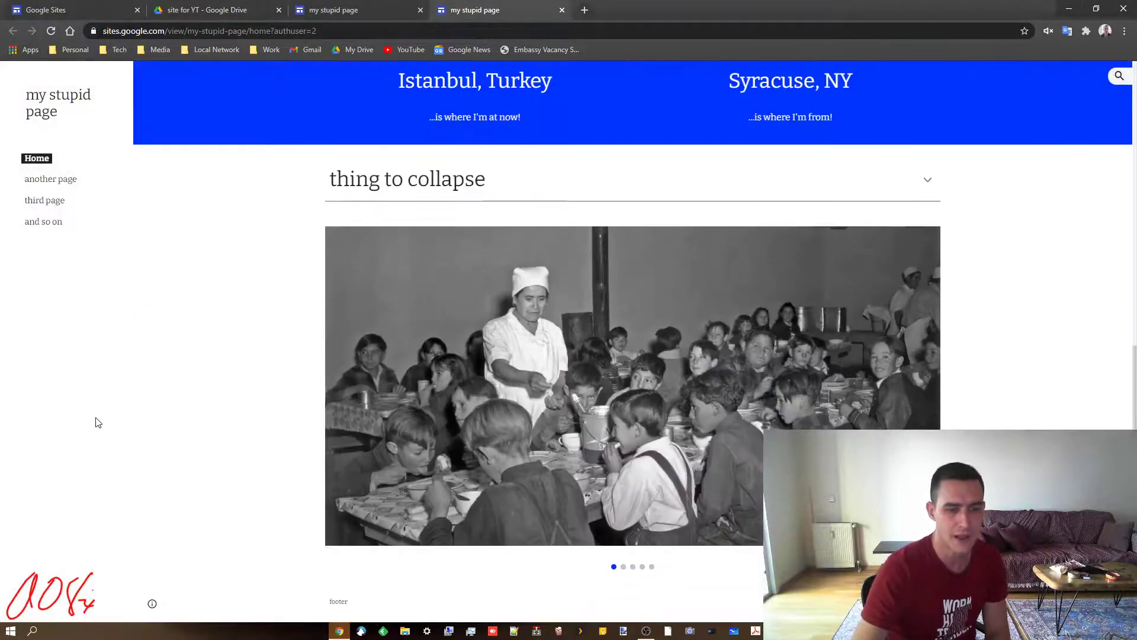
mouse_move(152, 605)
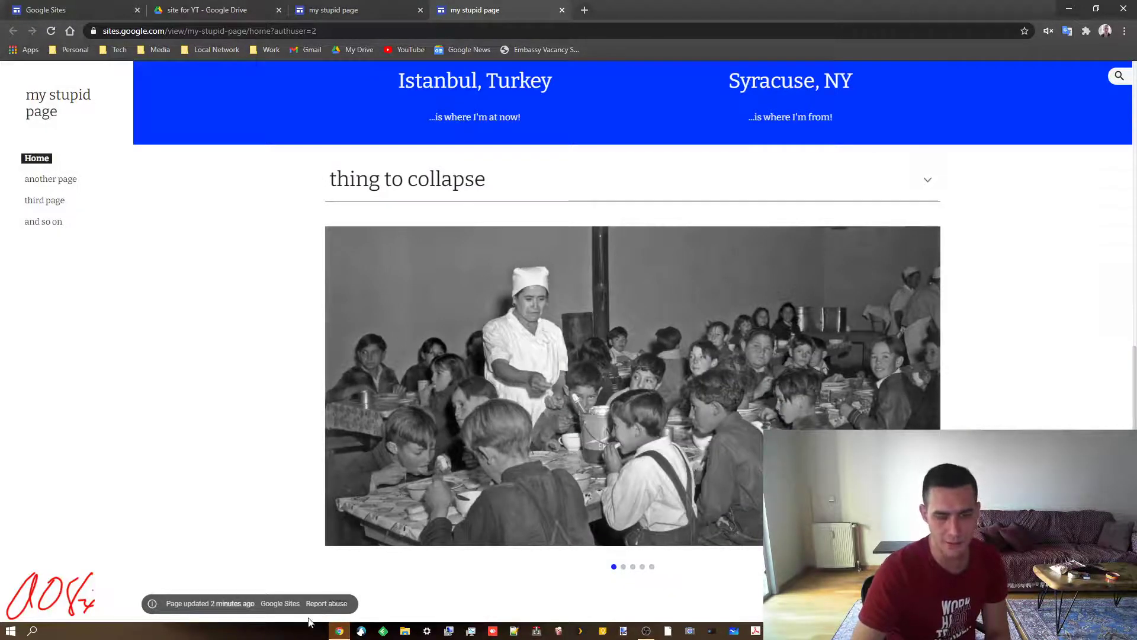
left_click(332, 10)
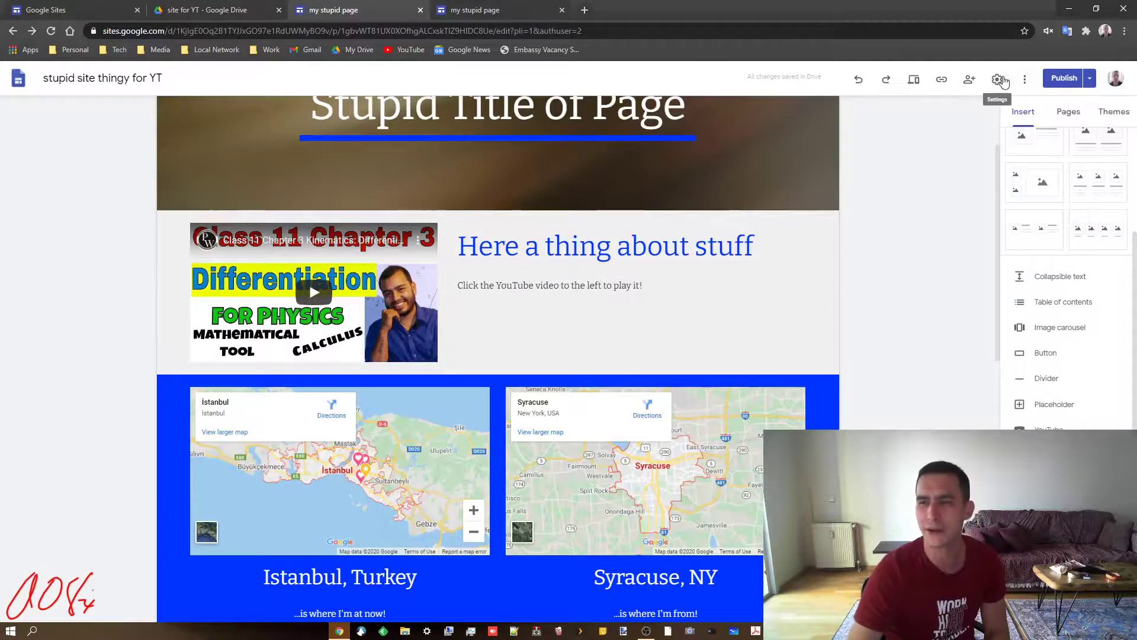
Turn off showing the page's last updated time in the site's viewer tools settings and close the settings.
left_click(997, 79)
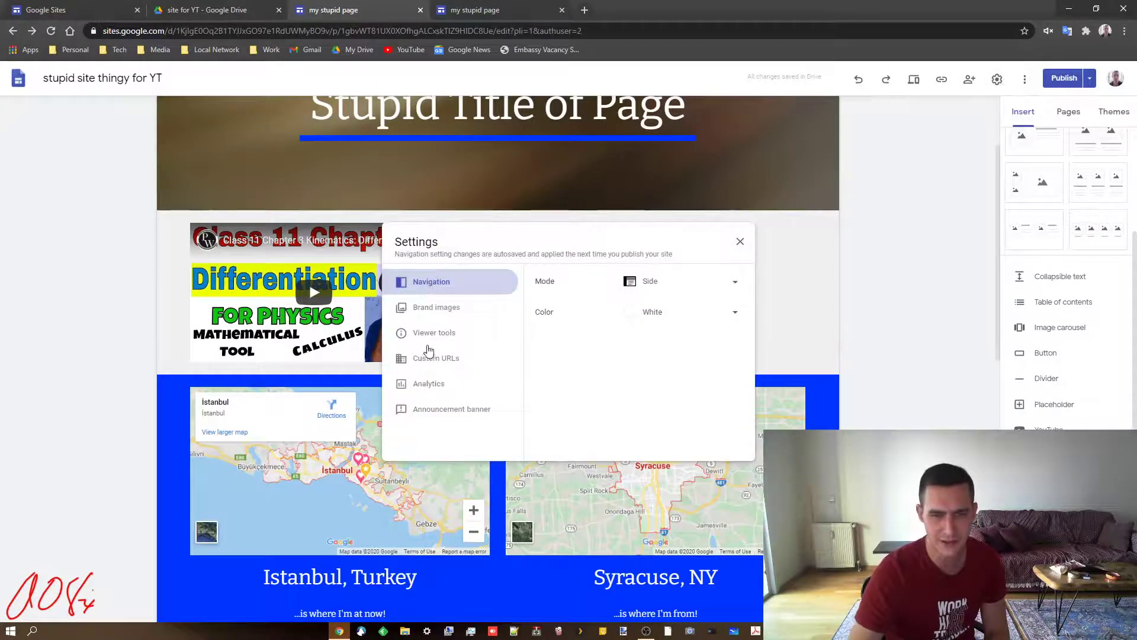
left_click(431, 334)
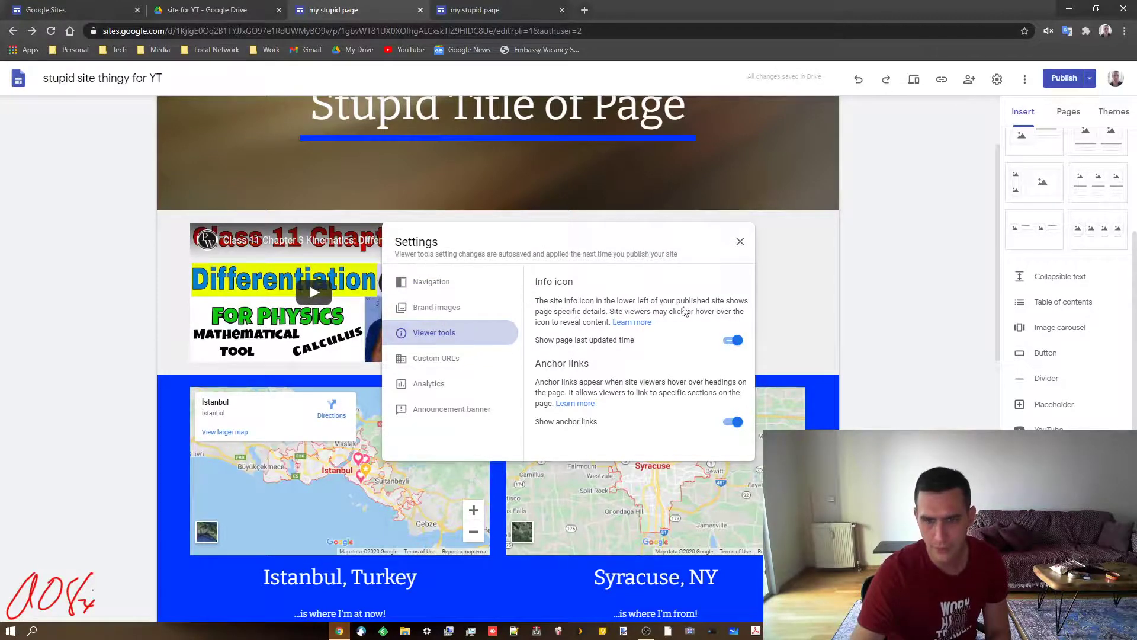
left_click(733, 341)
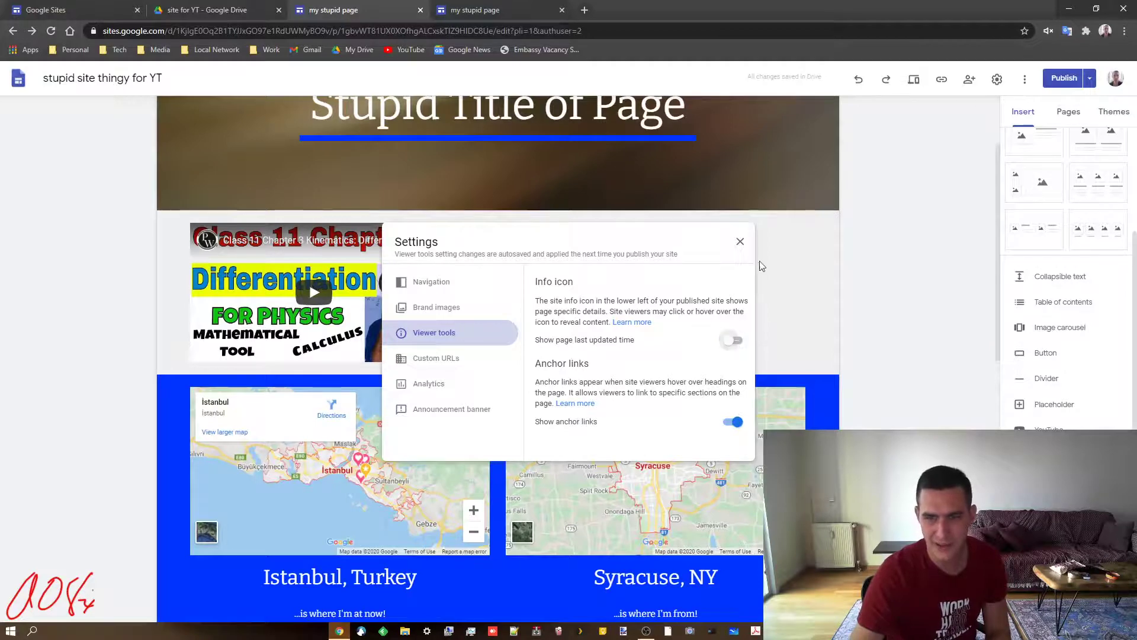
left_click(740, 242)
Review the site's pending changes and publish them.
left_click(1090, 80)
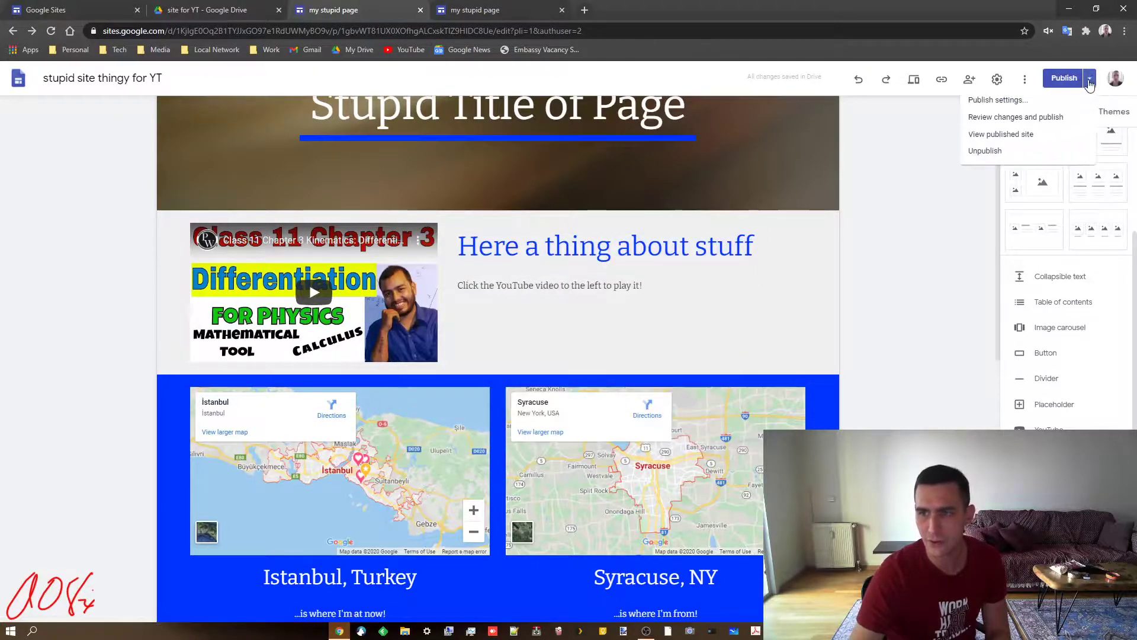
left_click(1015, 116)
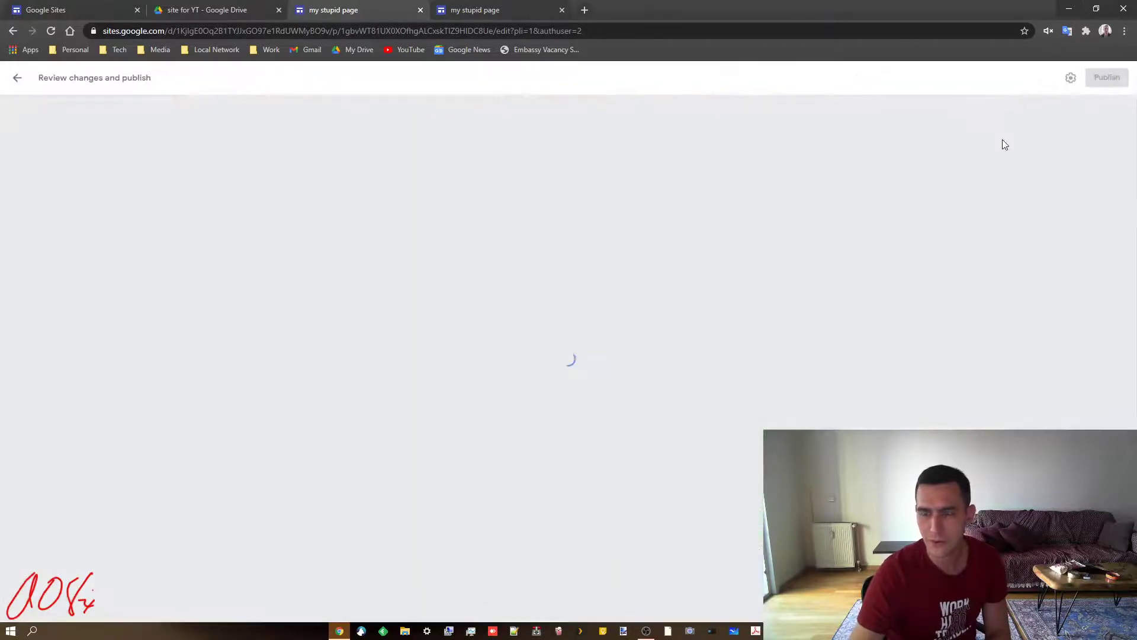
left_click(1107, 78)
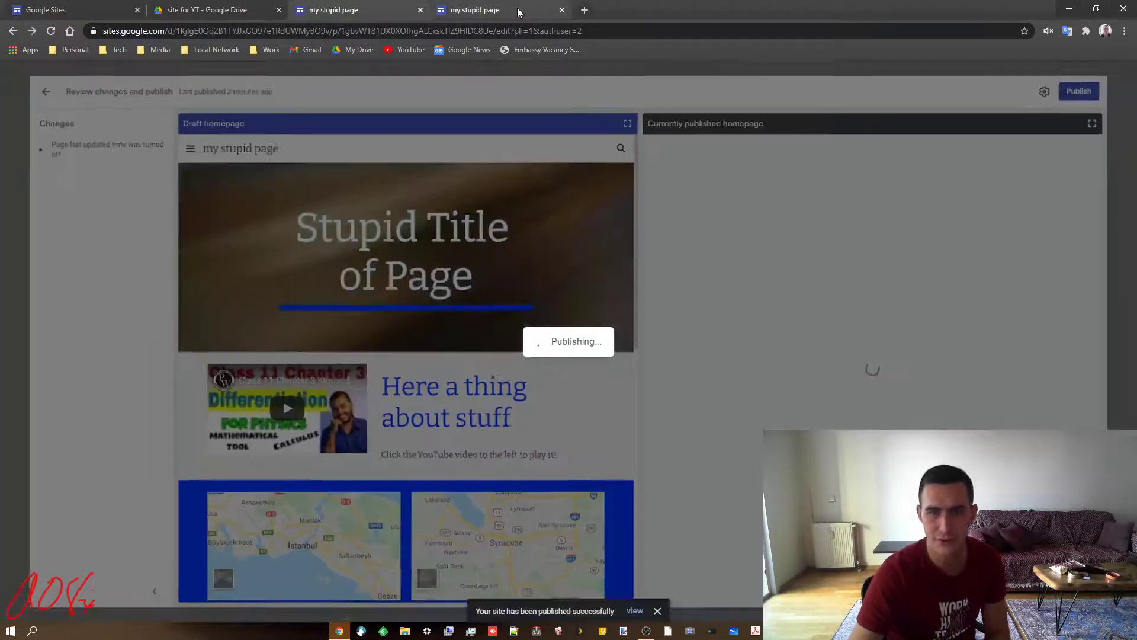
Switch to the published site, reload it and check its page information icon near the footer.
left_click(517, 9)
left_click(51, 30)
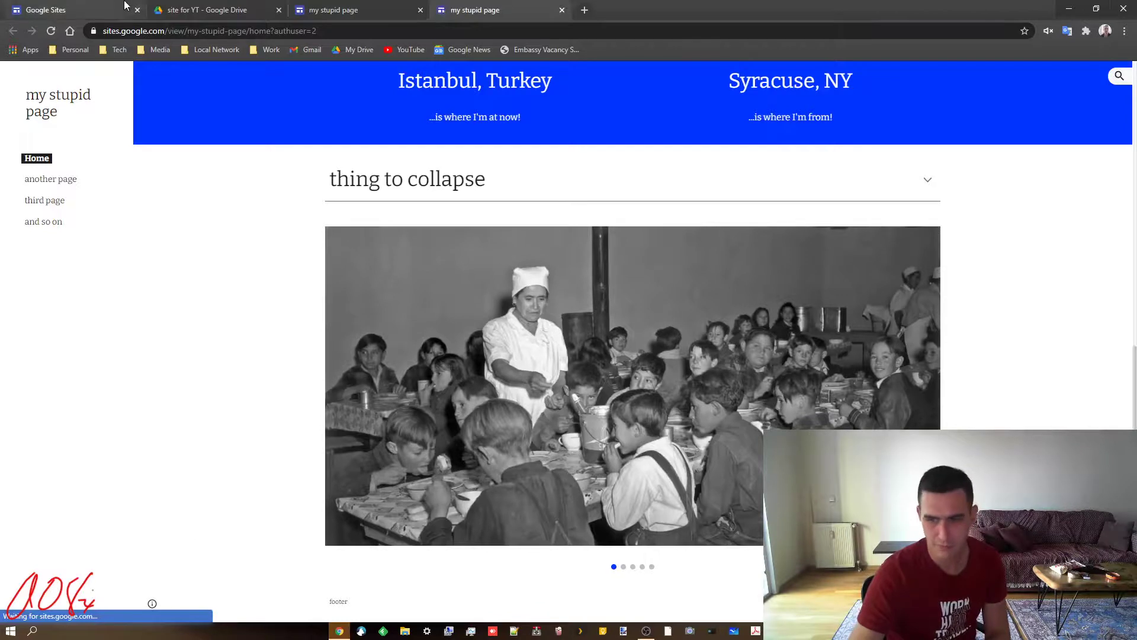
left_click(50, 31)
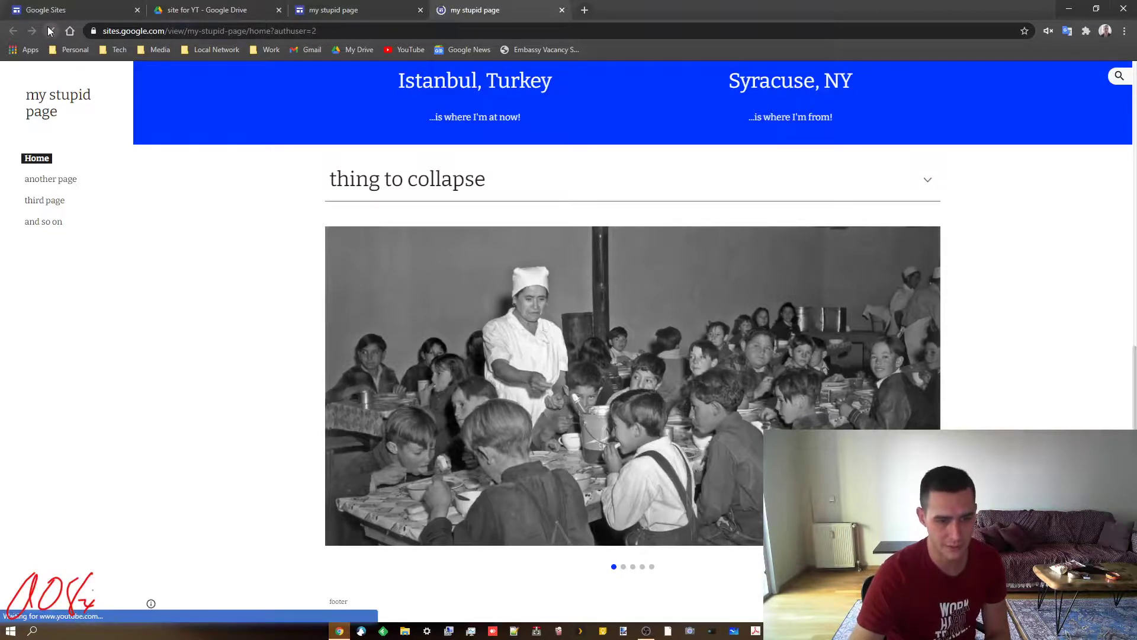
mouse_move(153, 604)
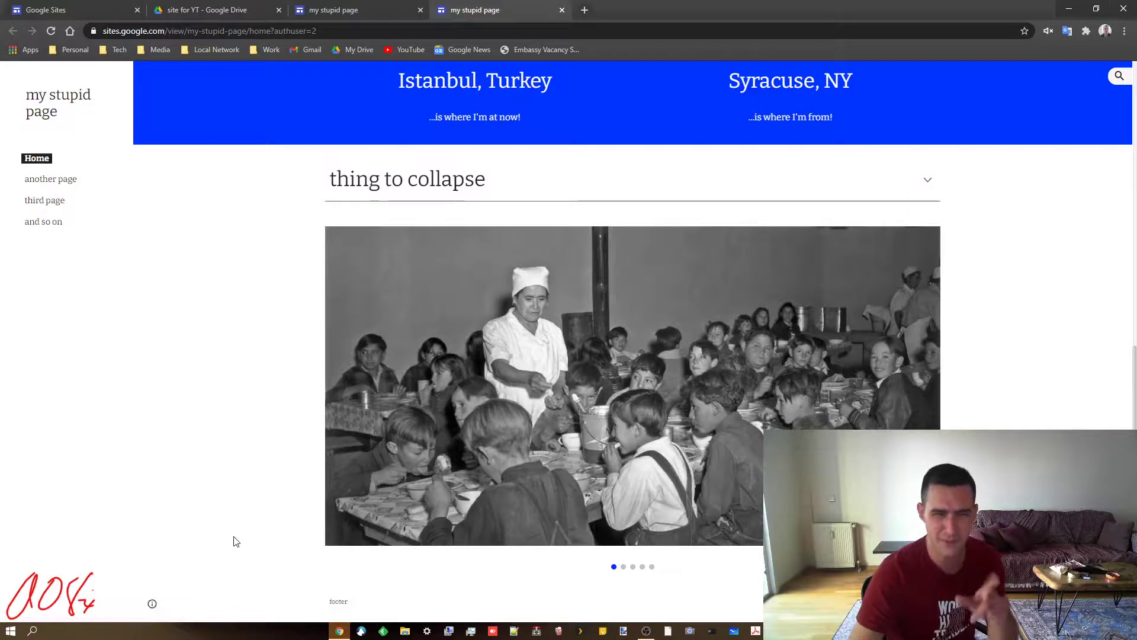
left_click(54, 31)
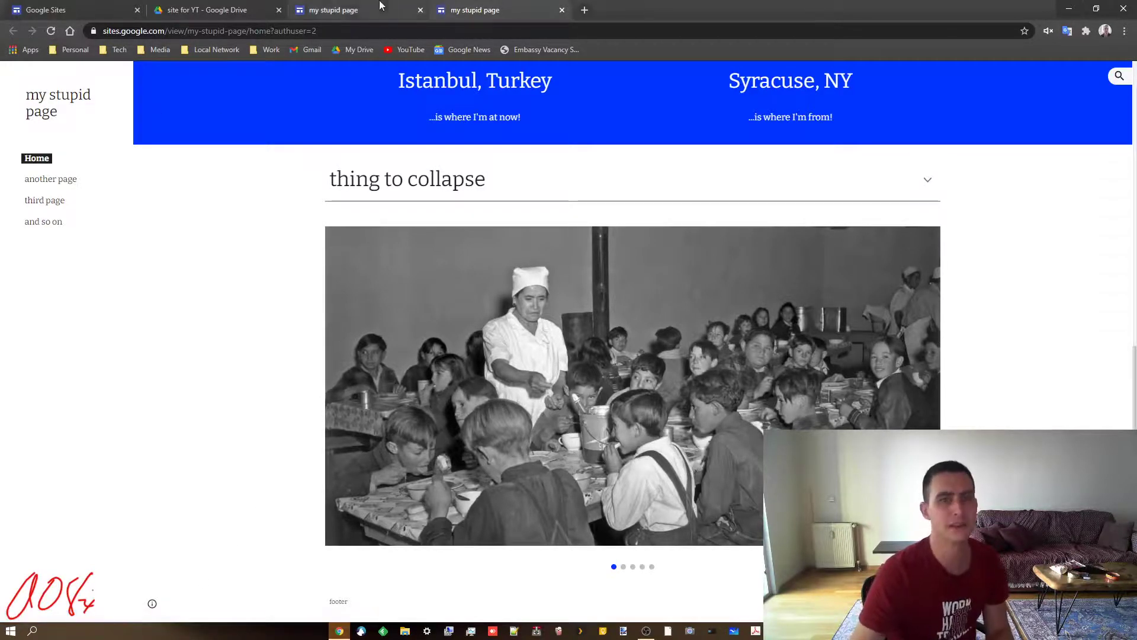
Return to the site editor and look through the custom URL, analytics, announcement banner, viewer tools, brand images and navigation settings.
left_click(355, 10)
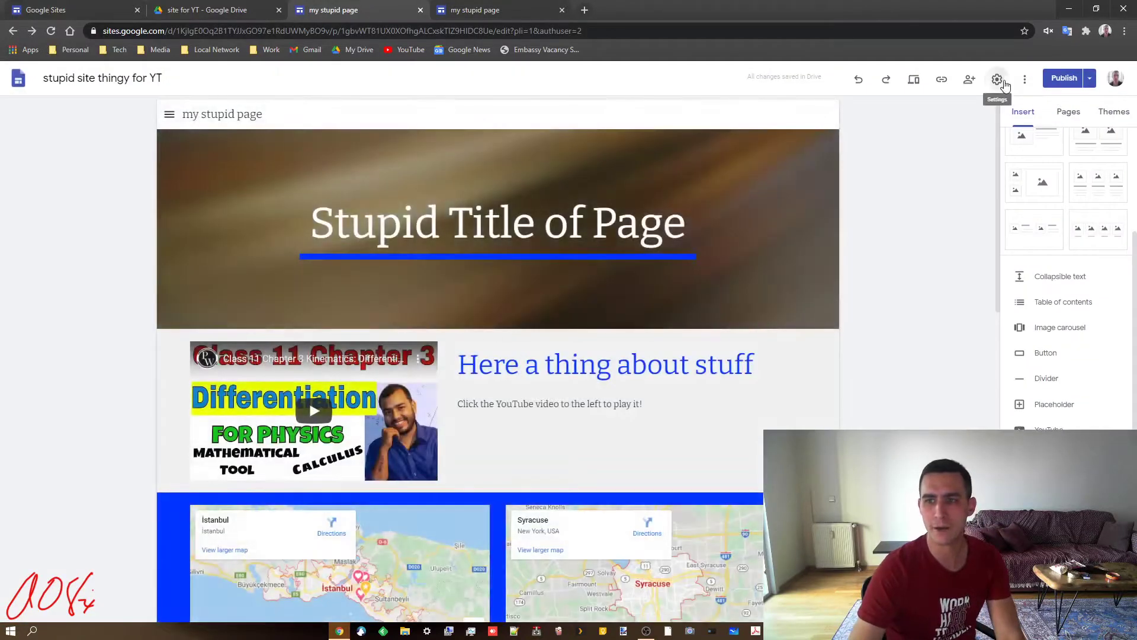
left_click(998, 80)
left_click(461, 365)
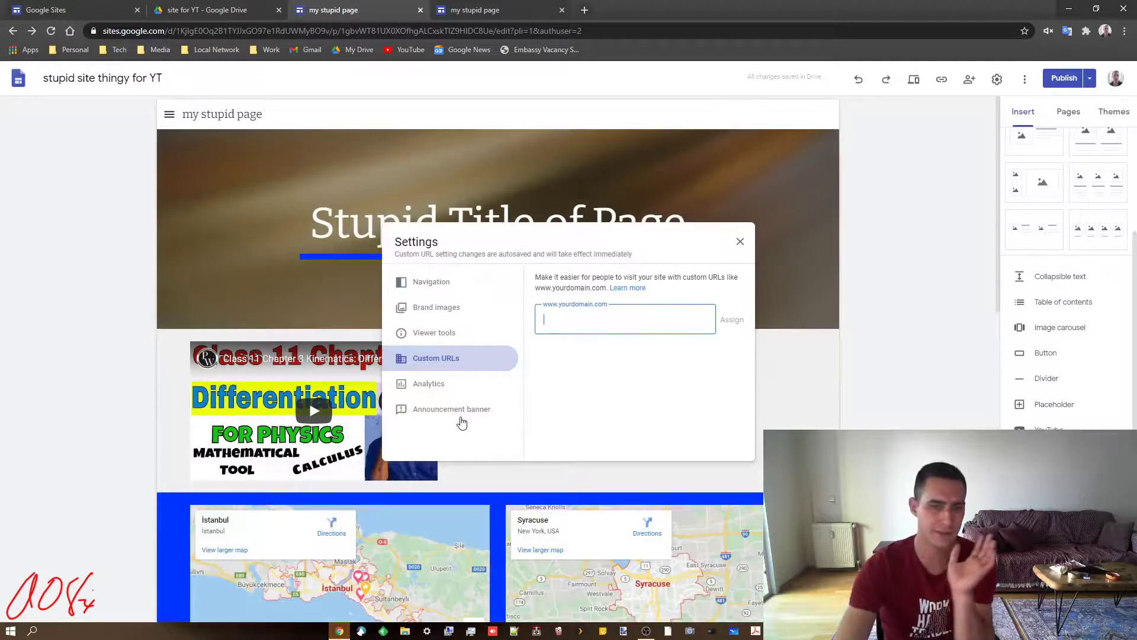
left_click(427, 386)
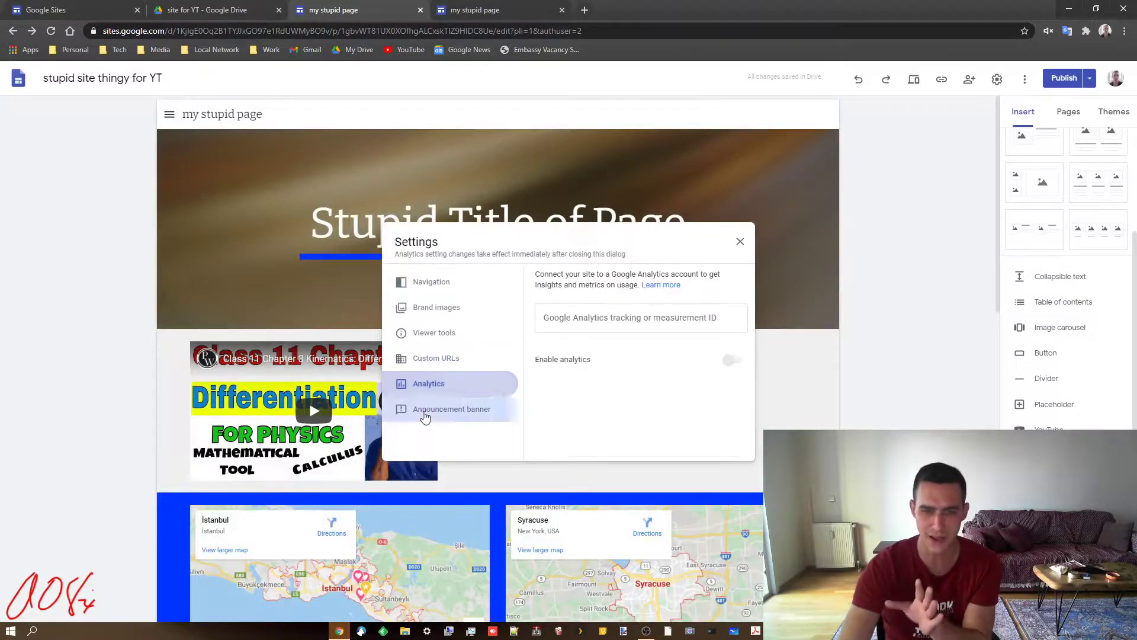
left_click(424, 415)
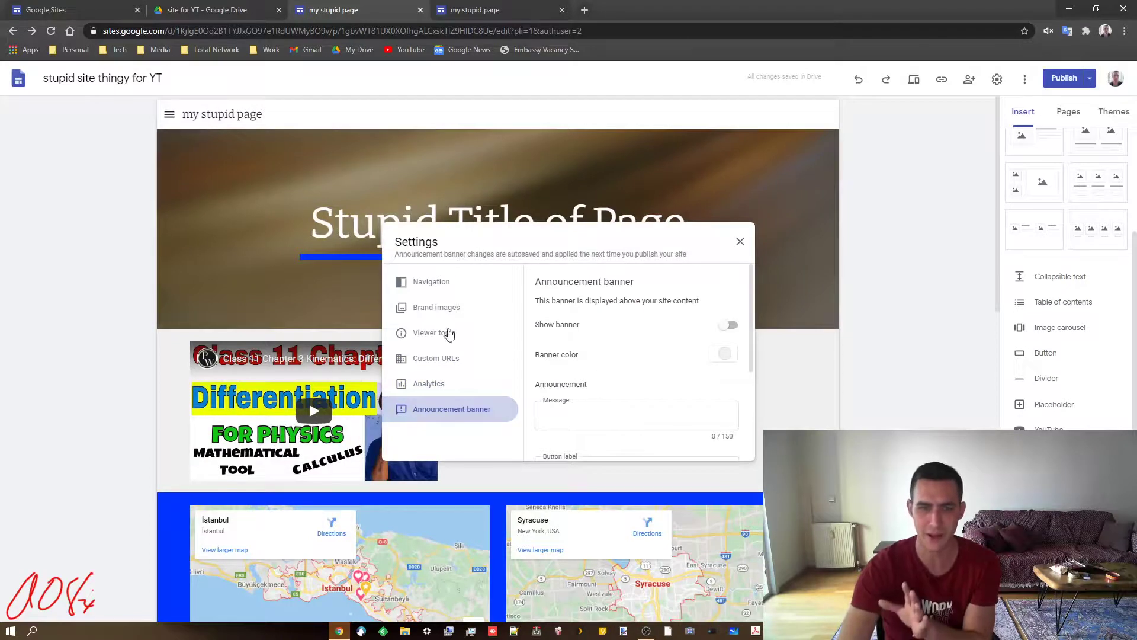
left_click(440, 334)
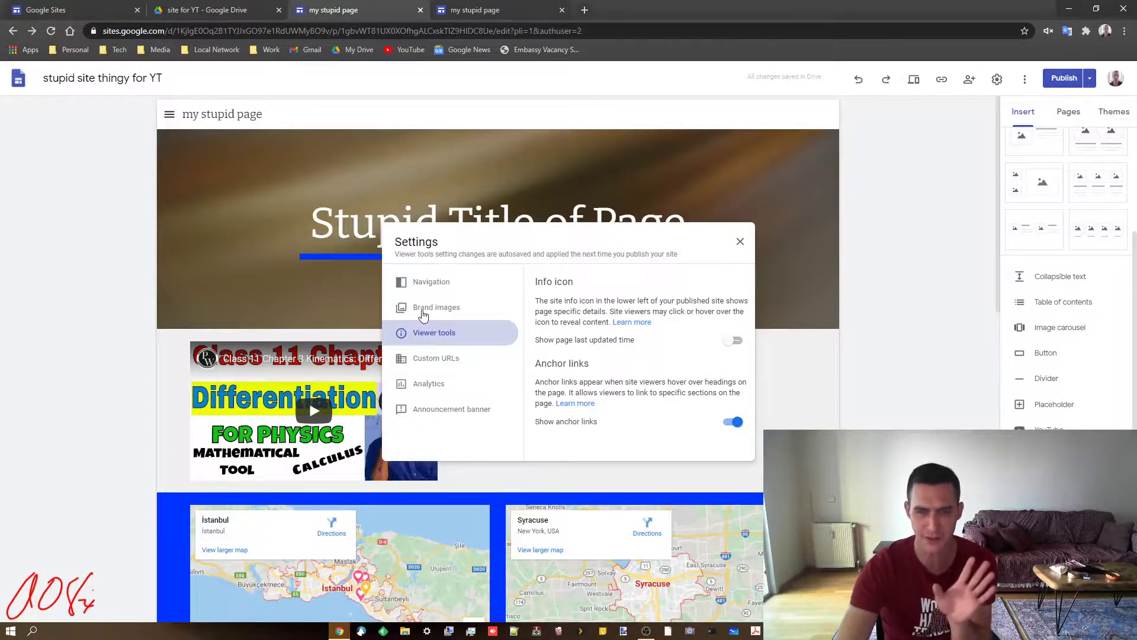
left_click(423, 314)
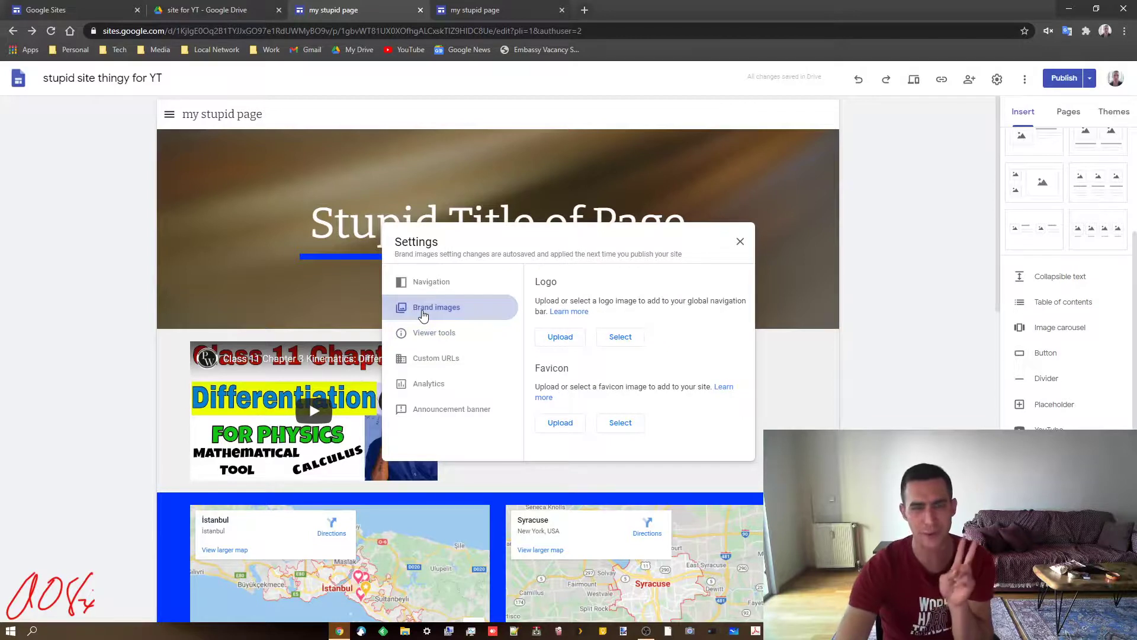
left_click(430, 283)
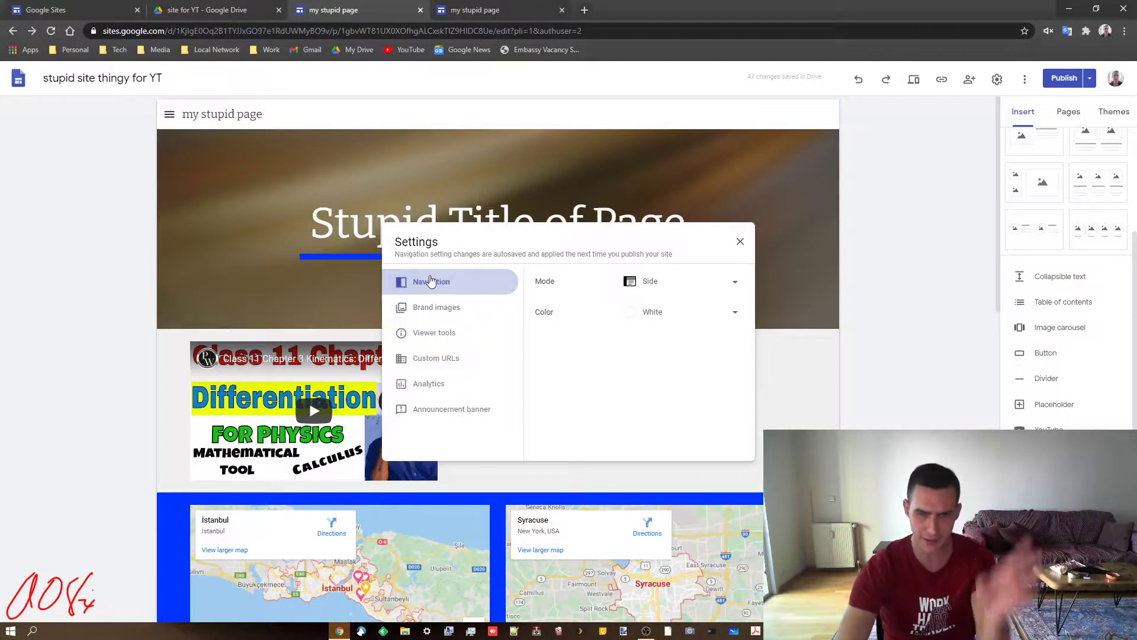
left_click(429, 311)
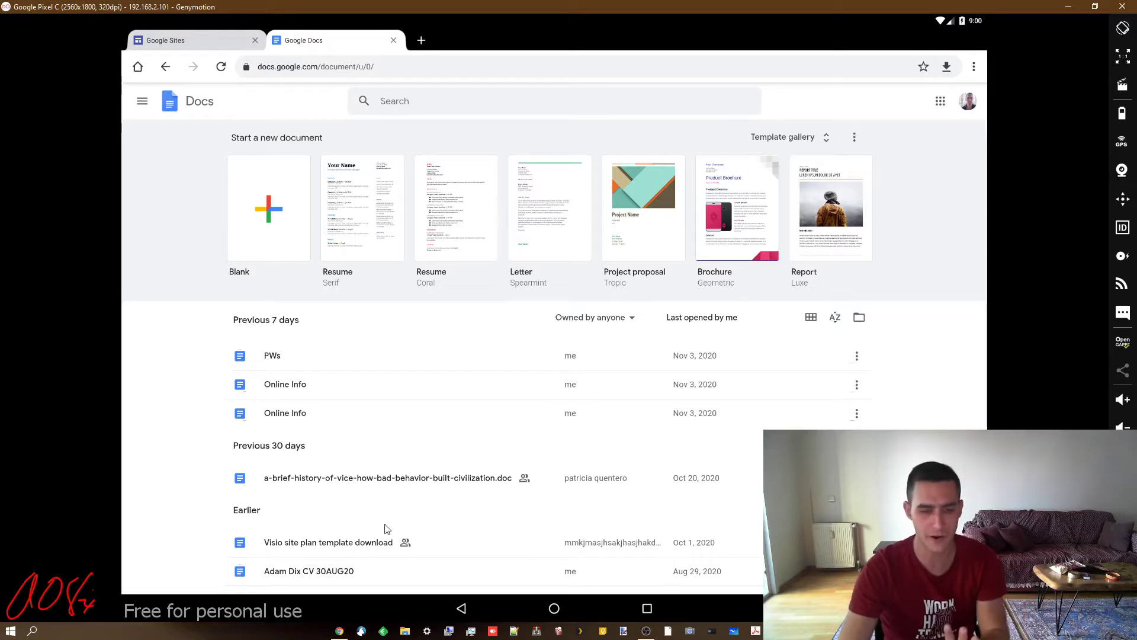
Switch from the Genymotion emulator back to the site editor in Chrome and close the site settings.
mouse_move(335, 637)
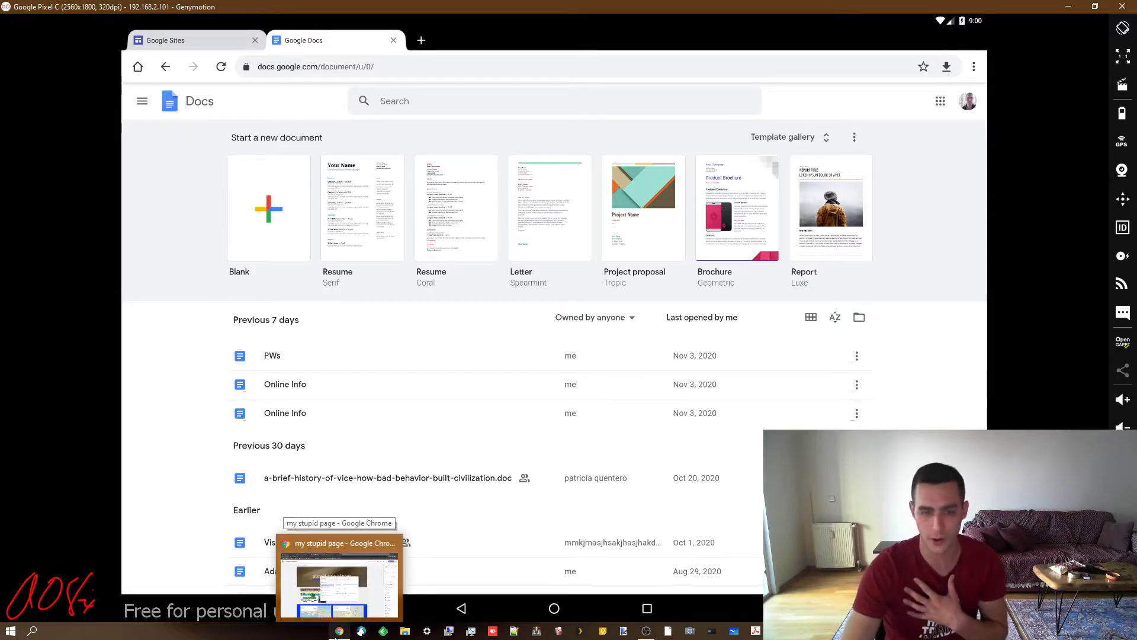
left_click(335, 636)
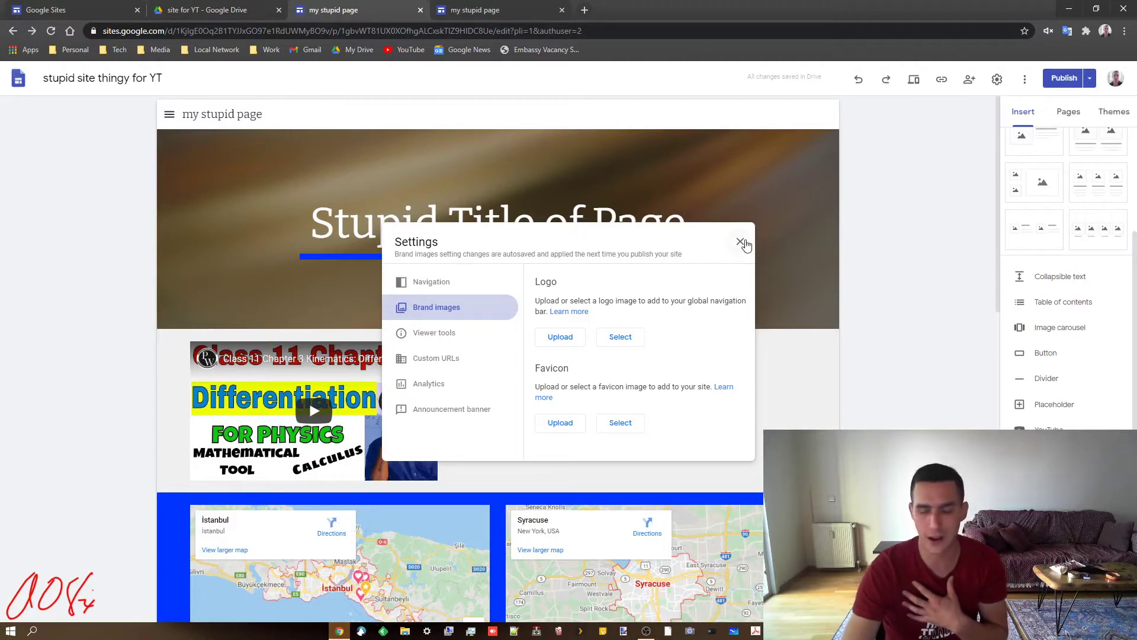
left_click(741, 243)
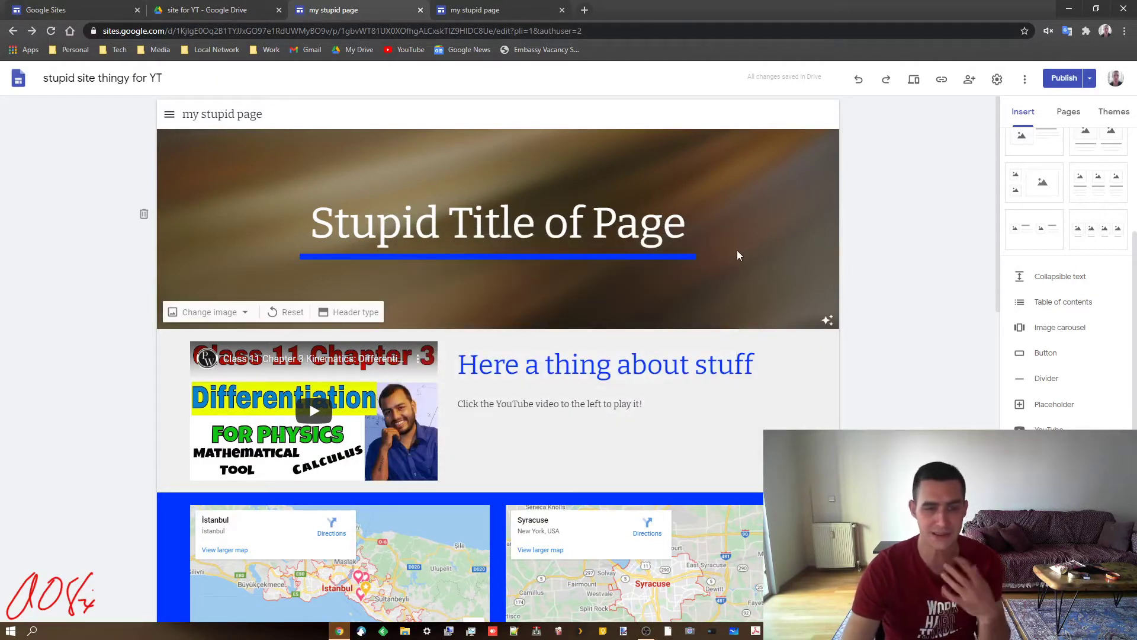